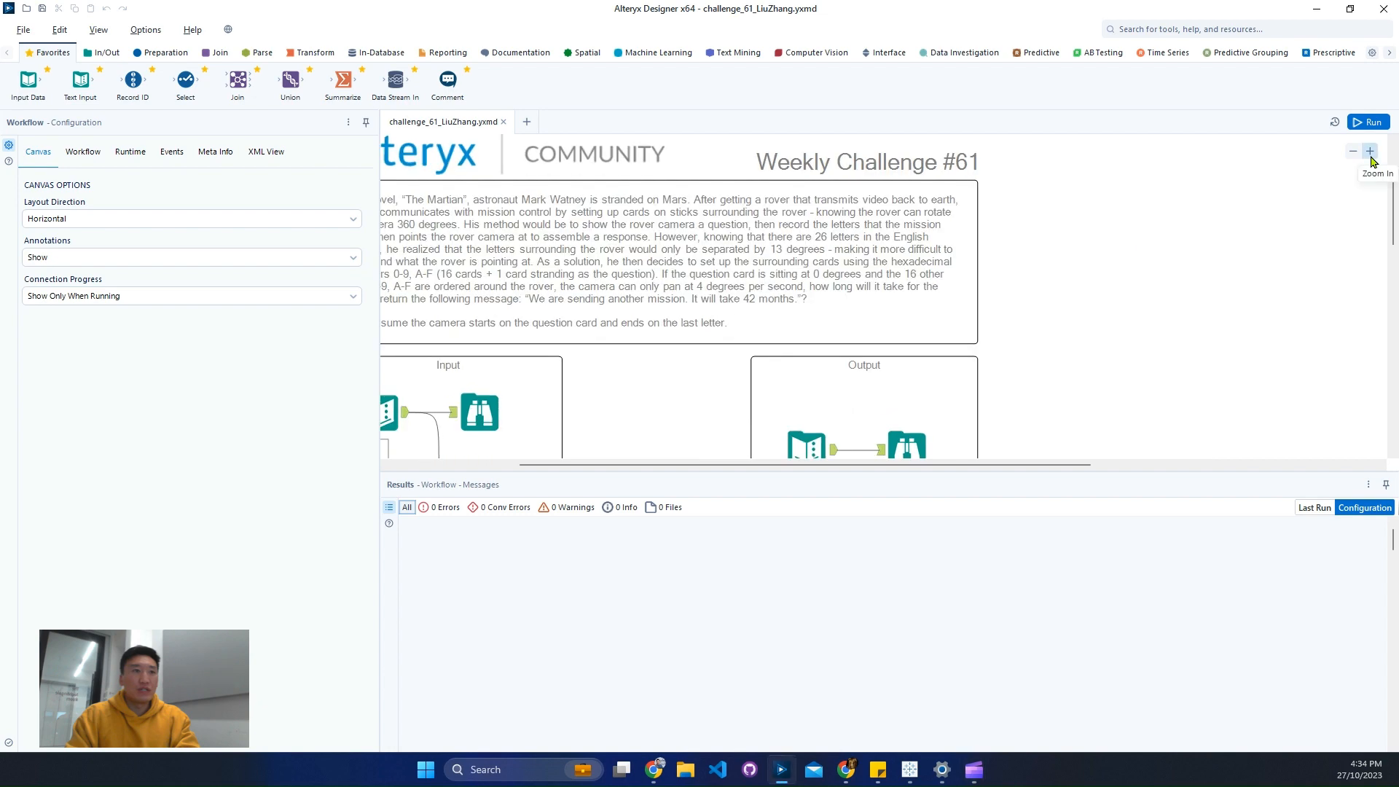
pyautogui.click(1370, 155)
# - Read the Weekly Challenge #61 description above the Input and Output containers
pyautogui.moveTo(759, 464); pyautogui.dragTo(606, 462)
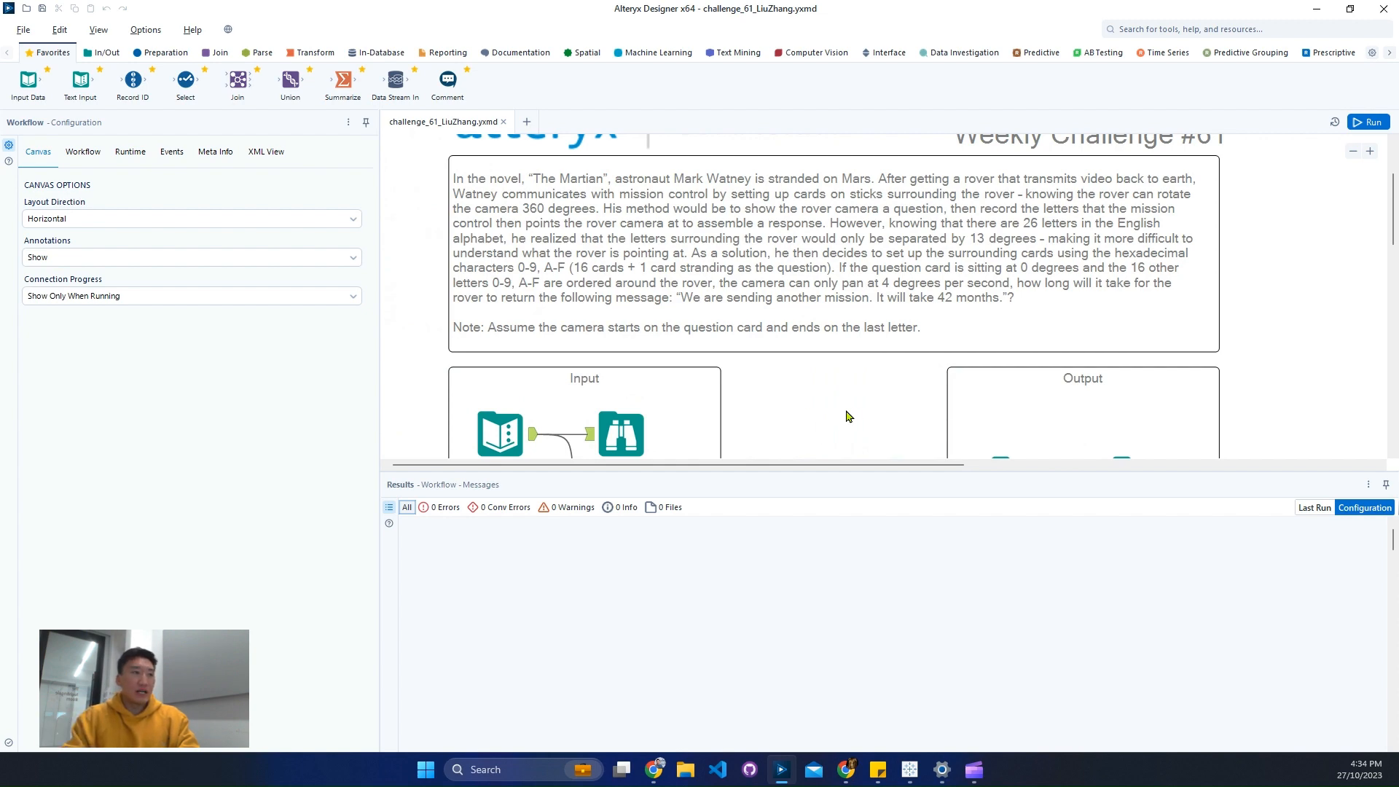
pyautogui.scroll(-3, 798, 397)
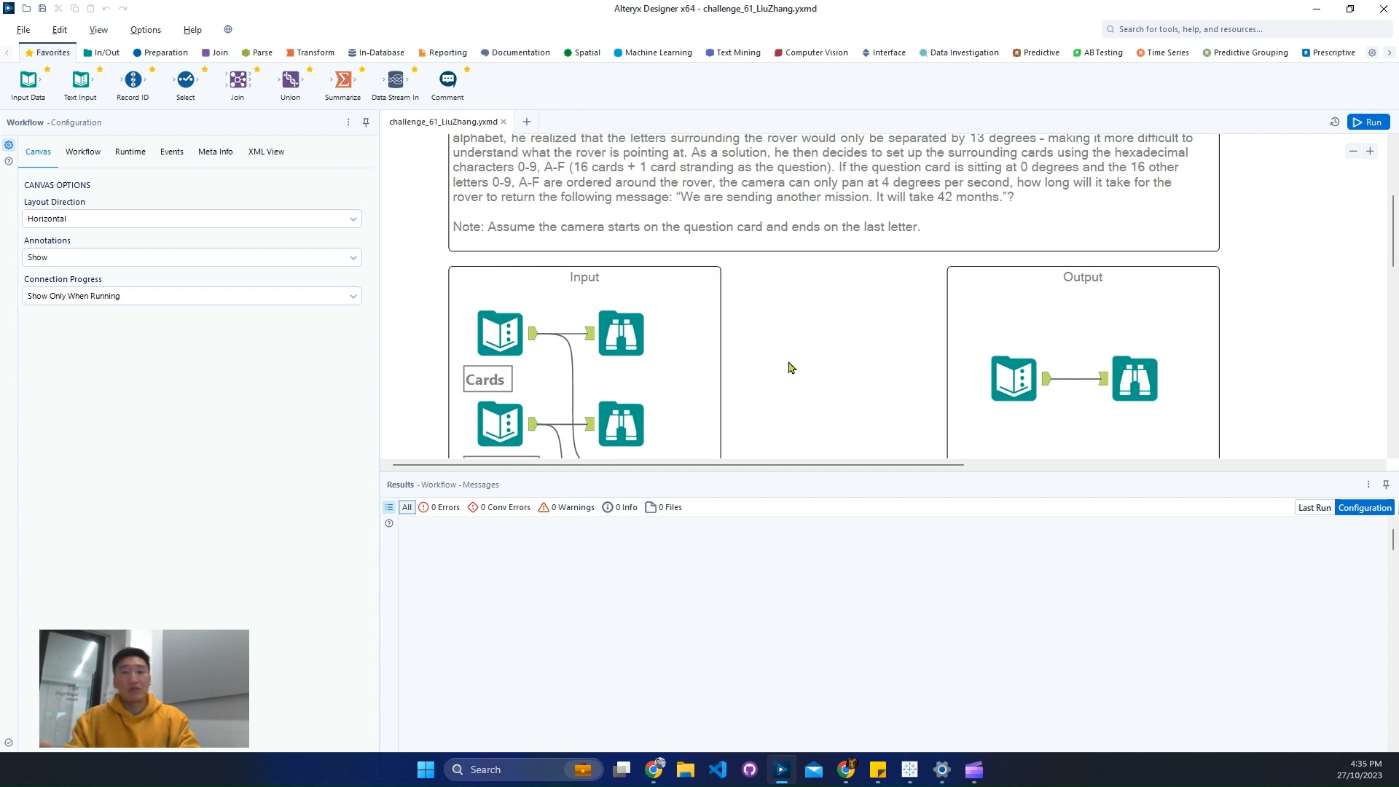
# - Run the workflow and examine the records of the Cards input, from card 0 through F
pyautogui.click(621, 332)
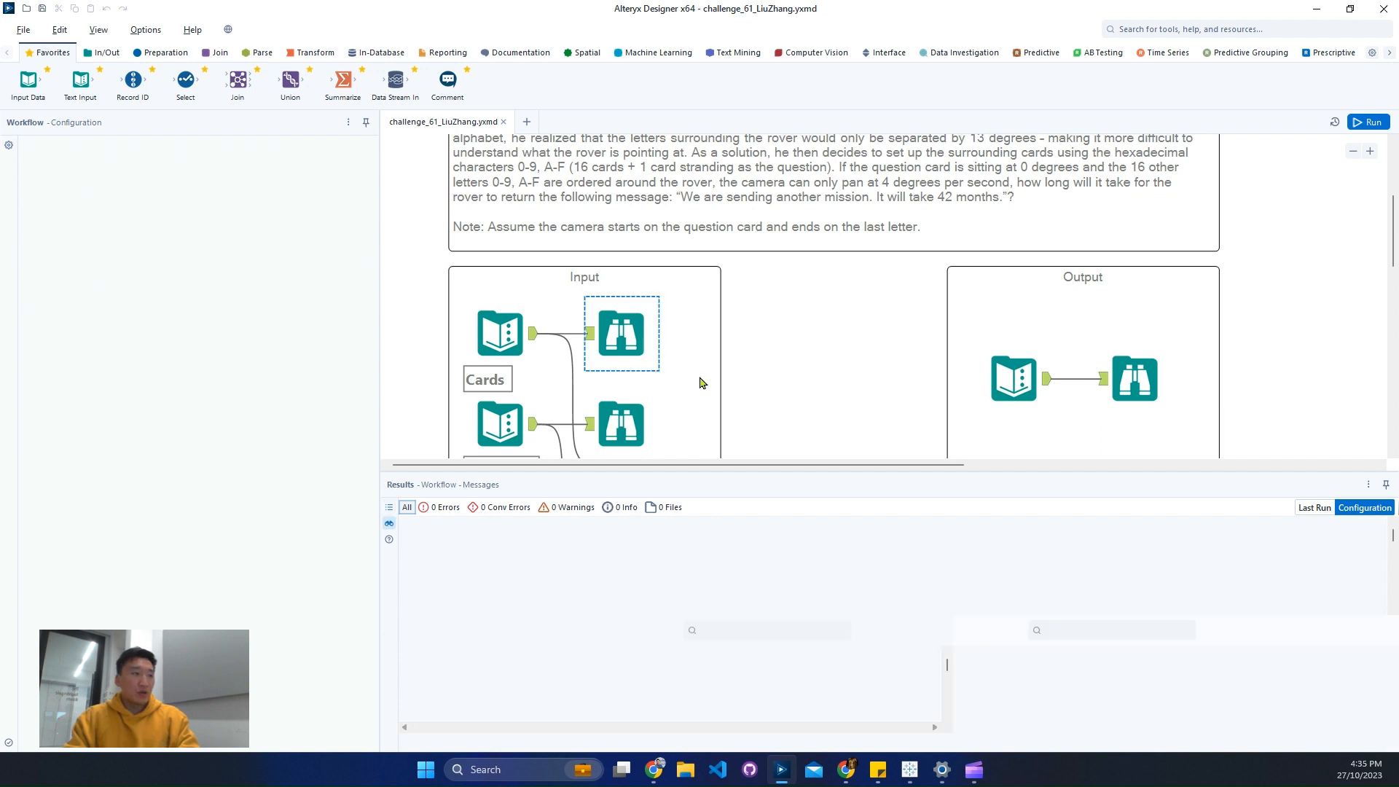
pyautogui.hotkey('ctrl', 'r')
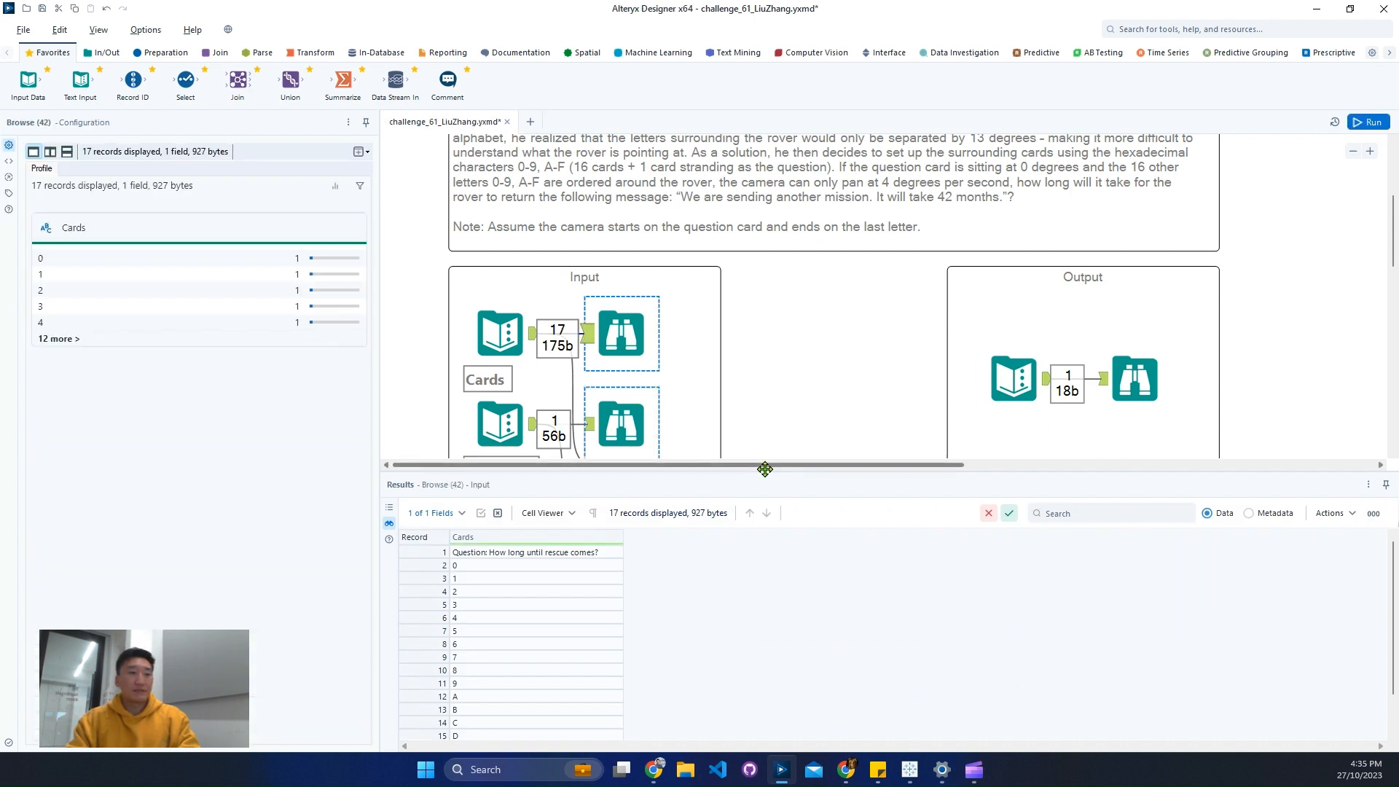
pyautogui.moveTo(765, 471); pyautogui.dragTo(776, 315)
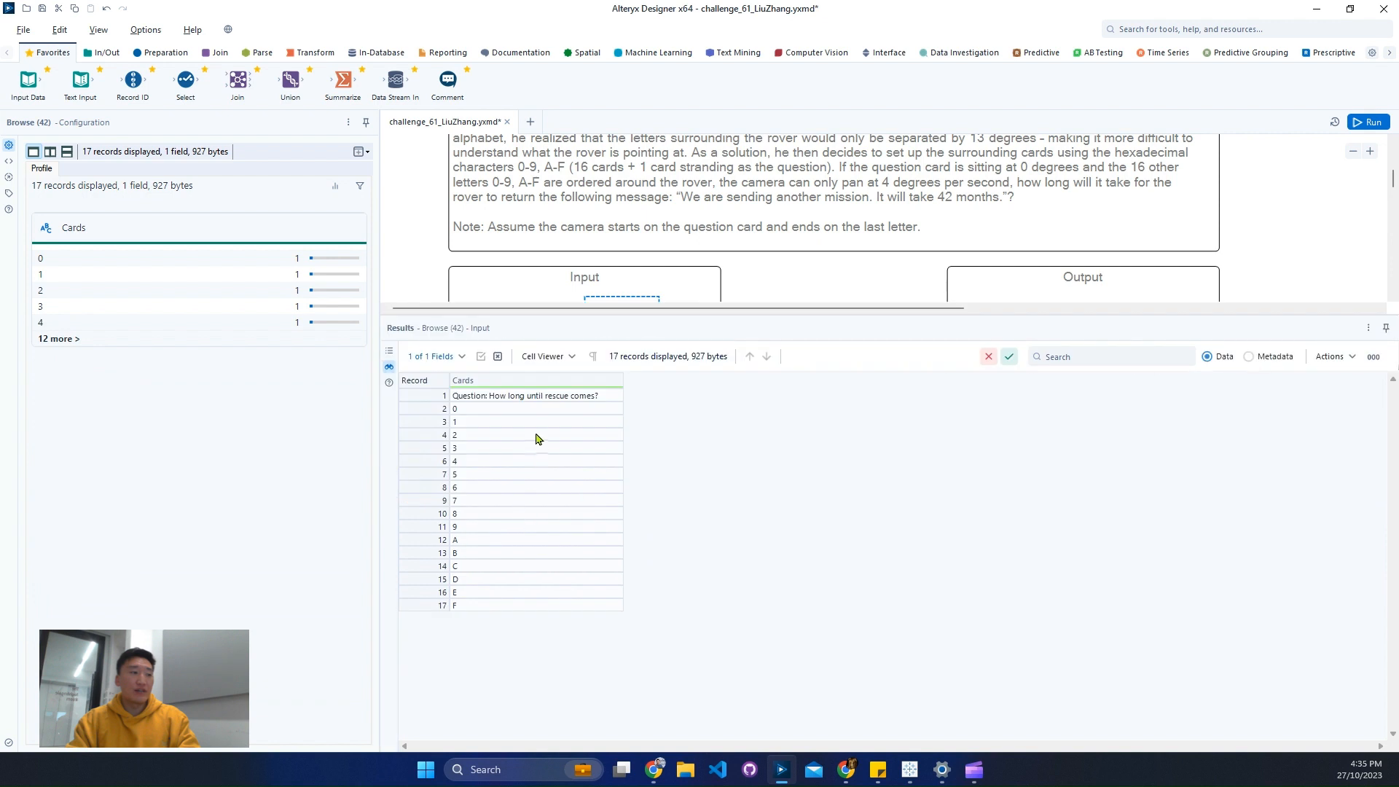
pyautogui.click(539, 409)
pyautogui.keyDown('shift'); pyautogui.click(544, 603); pyautogui.keyUp('shift')
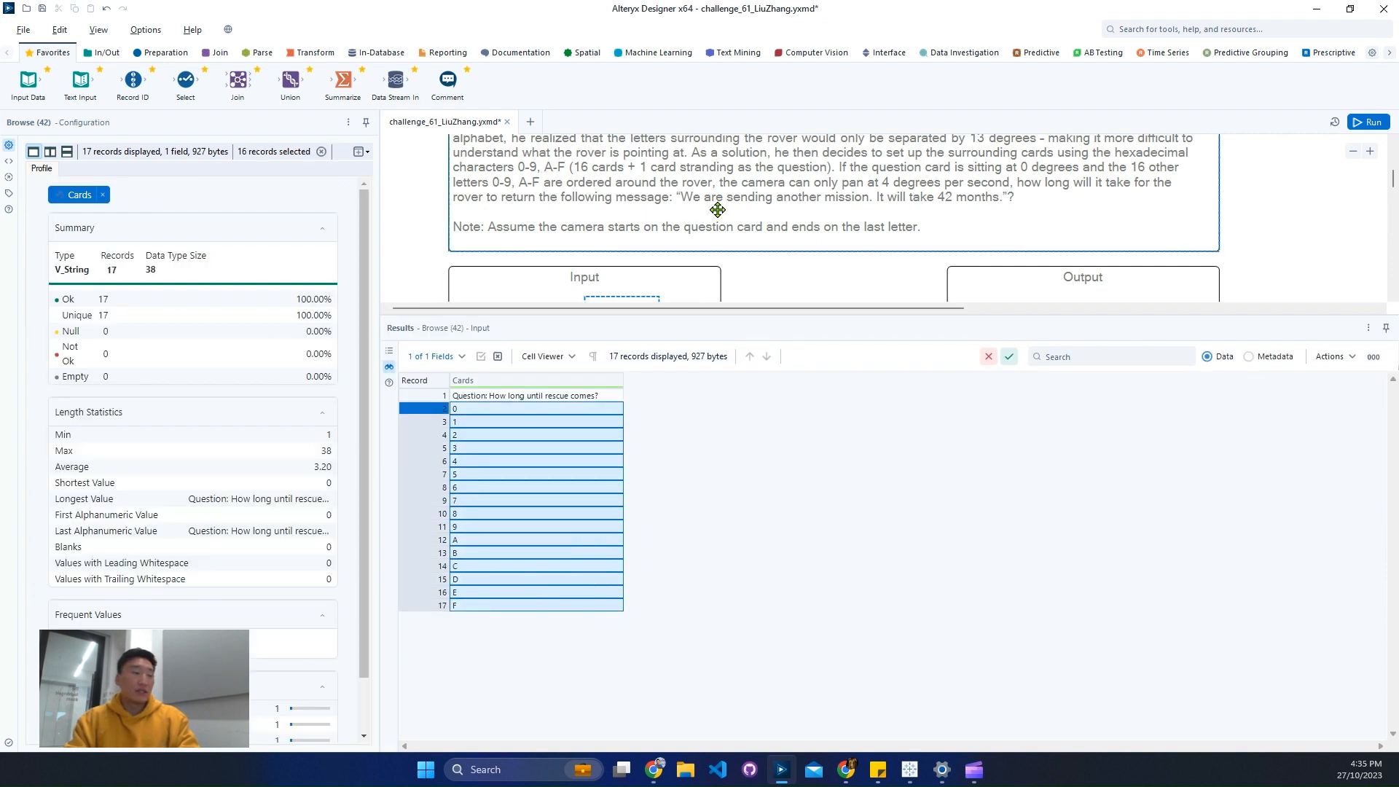
# - Examine the HEX Table input's records, focusing on the HEX, symbol and description columns for the uppercase letters
pyautogui.scroll(-5, 708, 220)
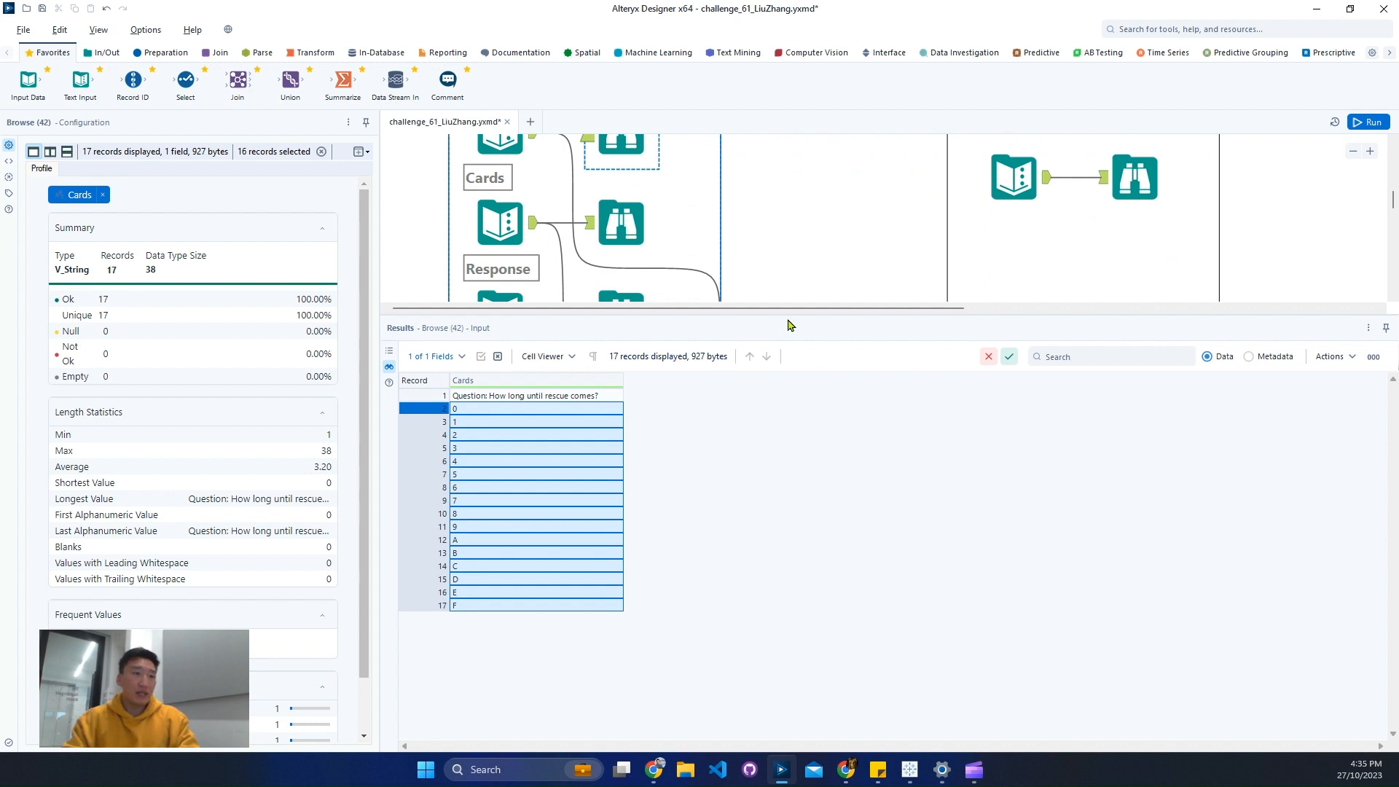
pyautogui.moveTo(791, 315); pyautogui.dragTo(787, 371)
pyautogui.click(626, 317)
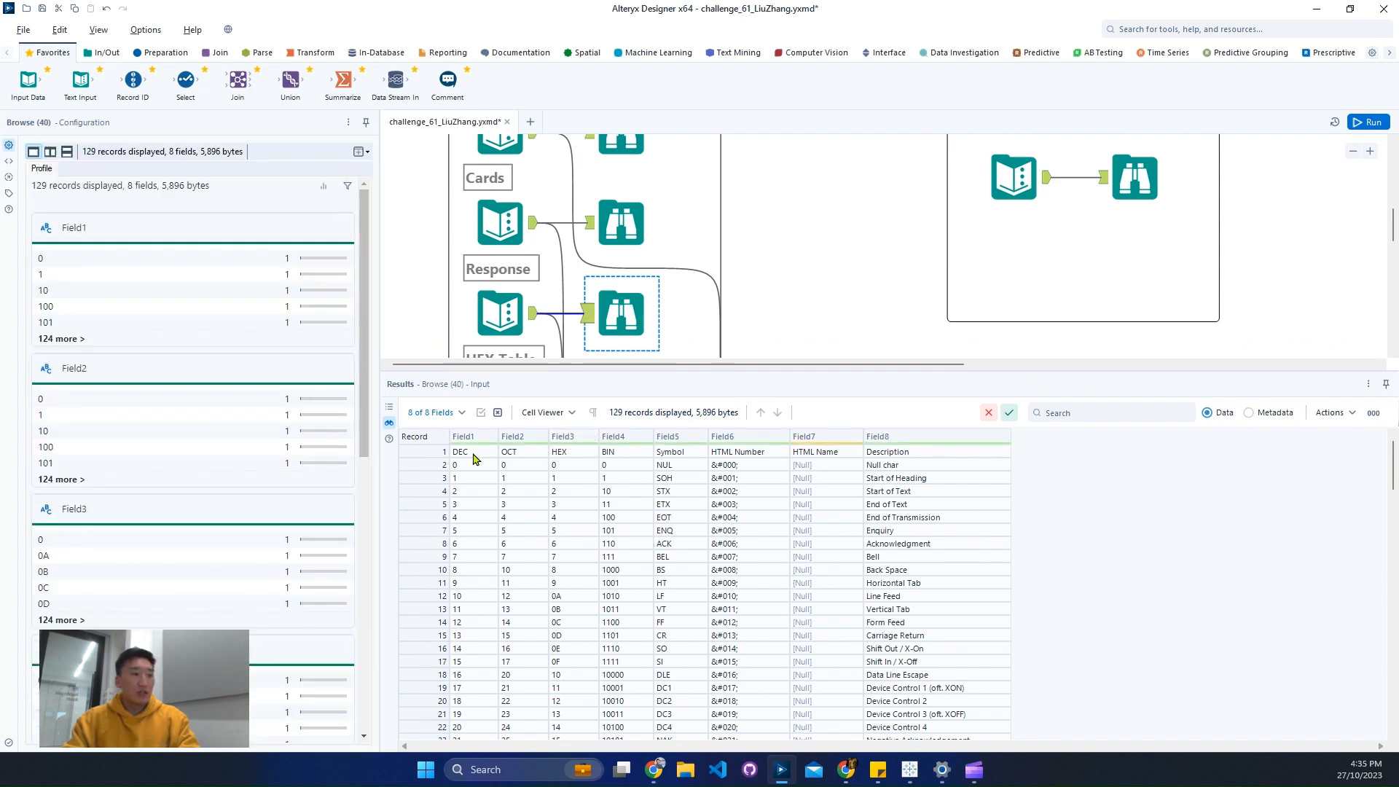
pyautogui.scroll(-20, 804, 537)
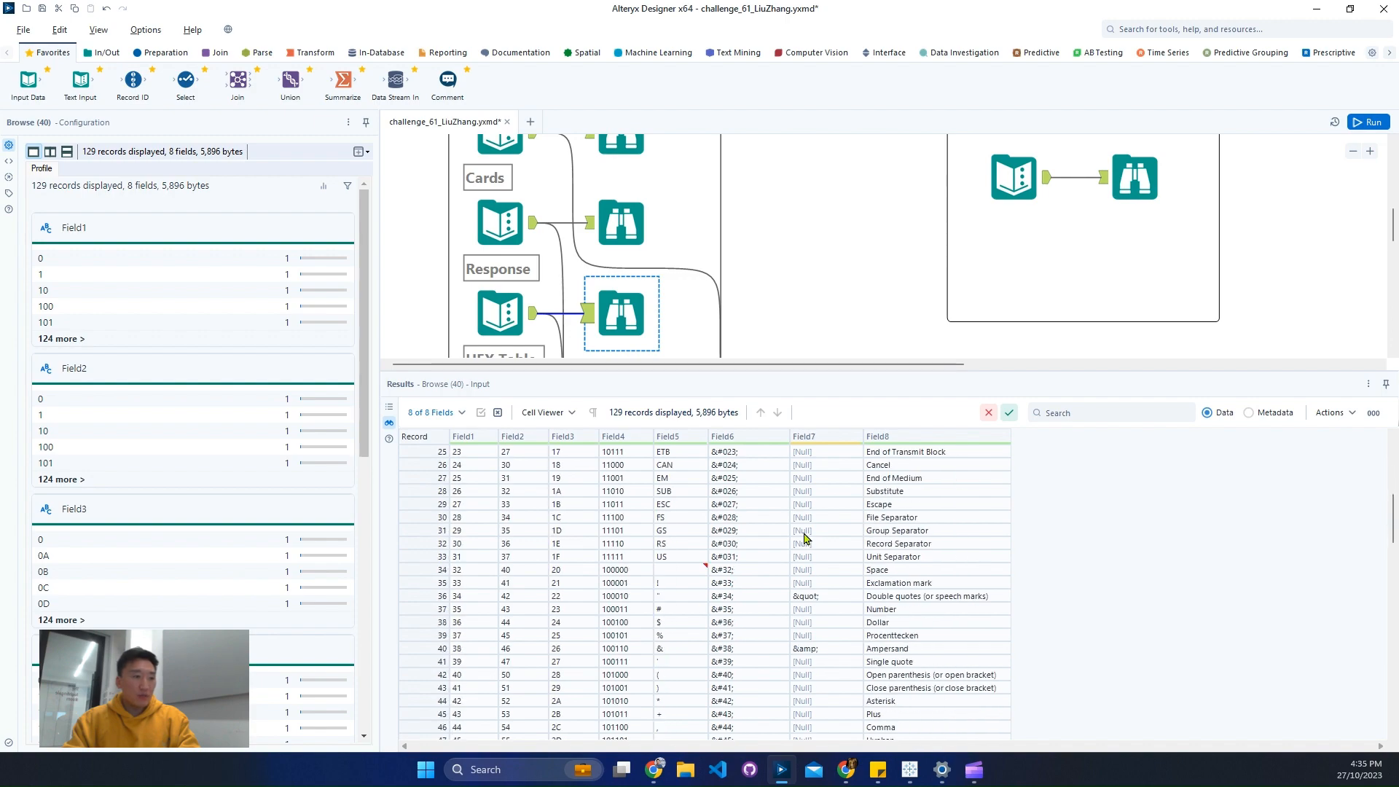
pyautogui.scroll(3, 805, 538)
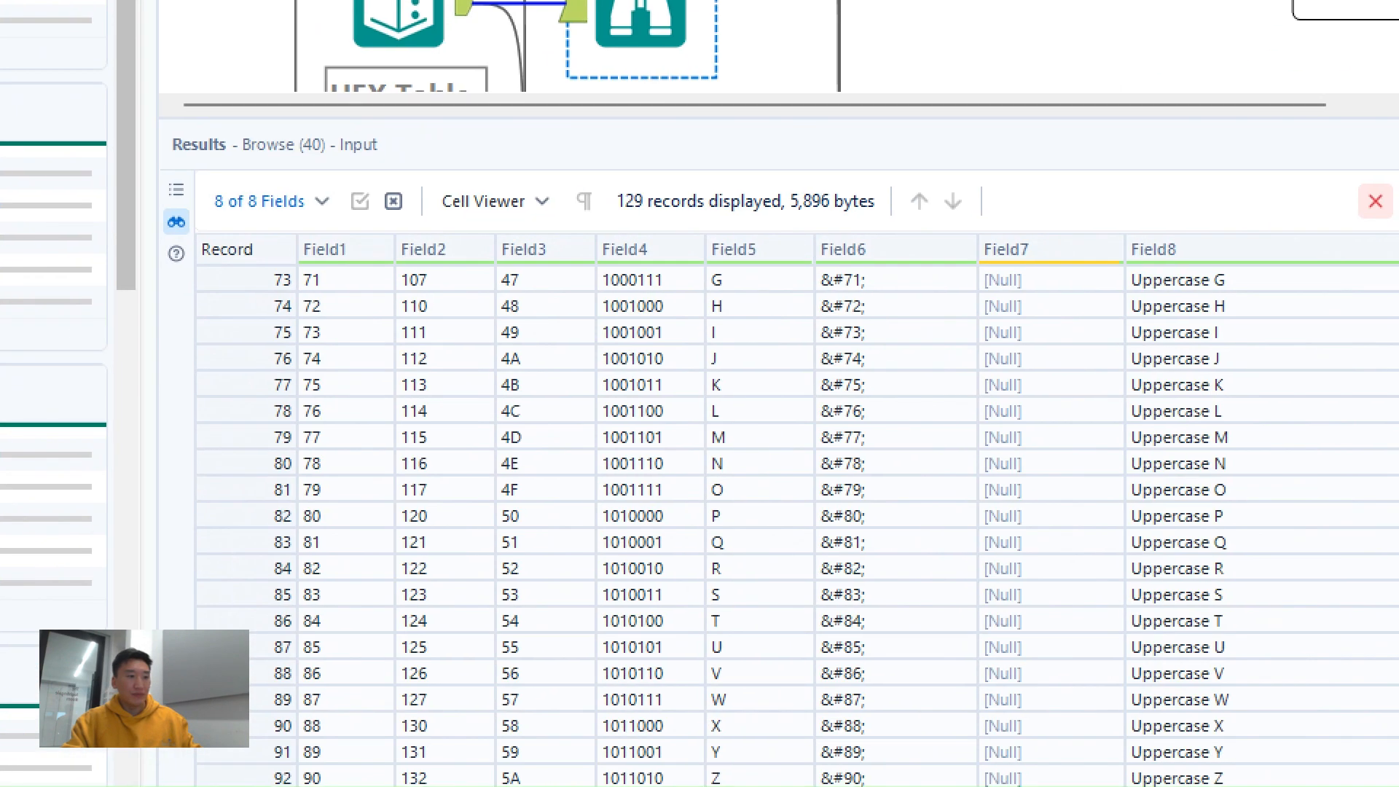
pyautogui.click(281, 370)
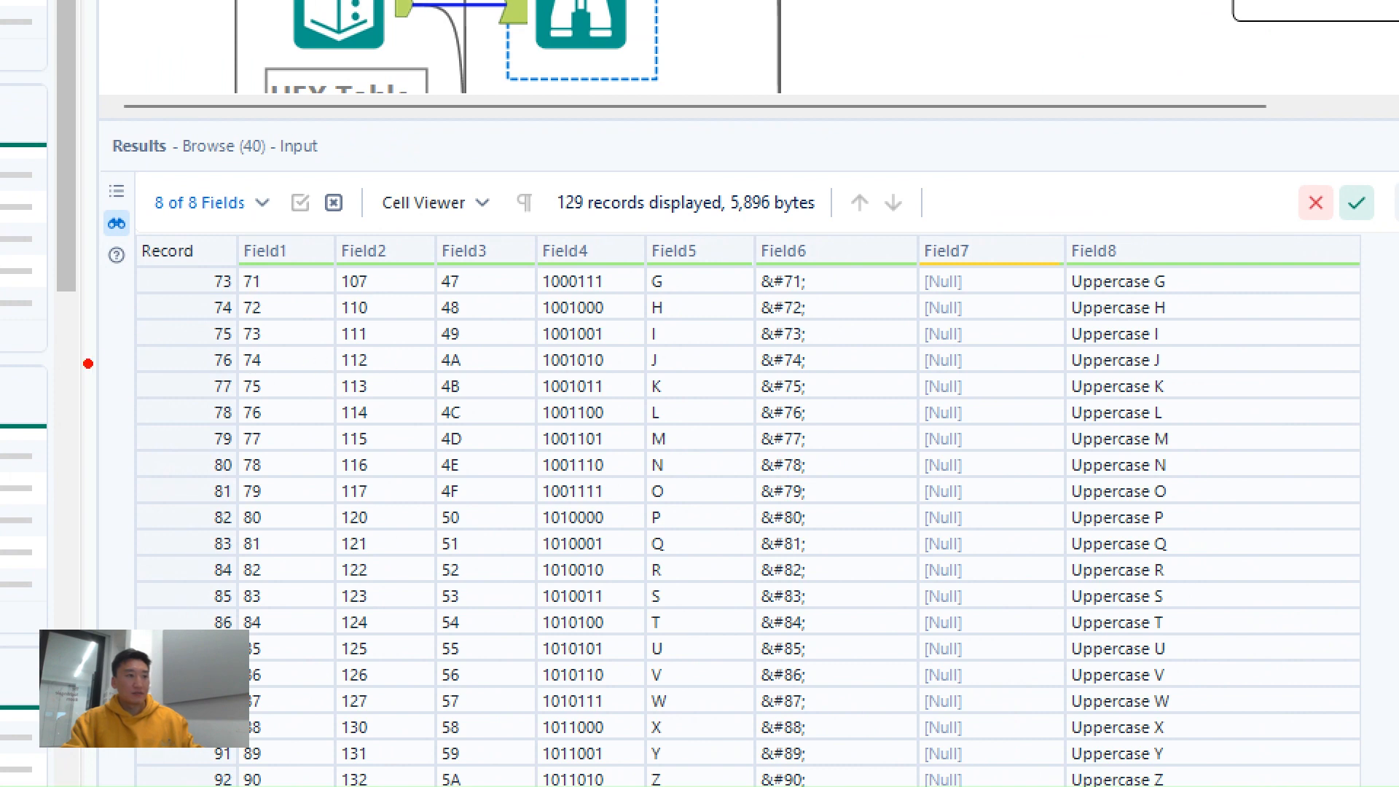
pyautogui.moveTo(95, 370)
pyautogui.mouseDown()
pyautogui.moveTo(1393, 729)
pyautogui.moveTo(1356, 713)
pyautogui.mouseUp()
pyautogui.moveTo(1024, 379); pyautogui.dragTo(1228, 704)
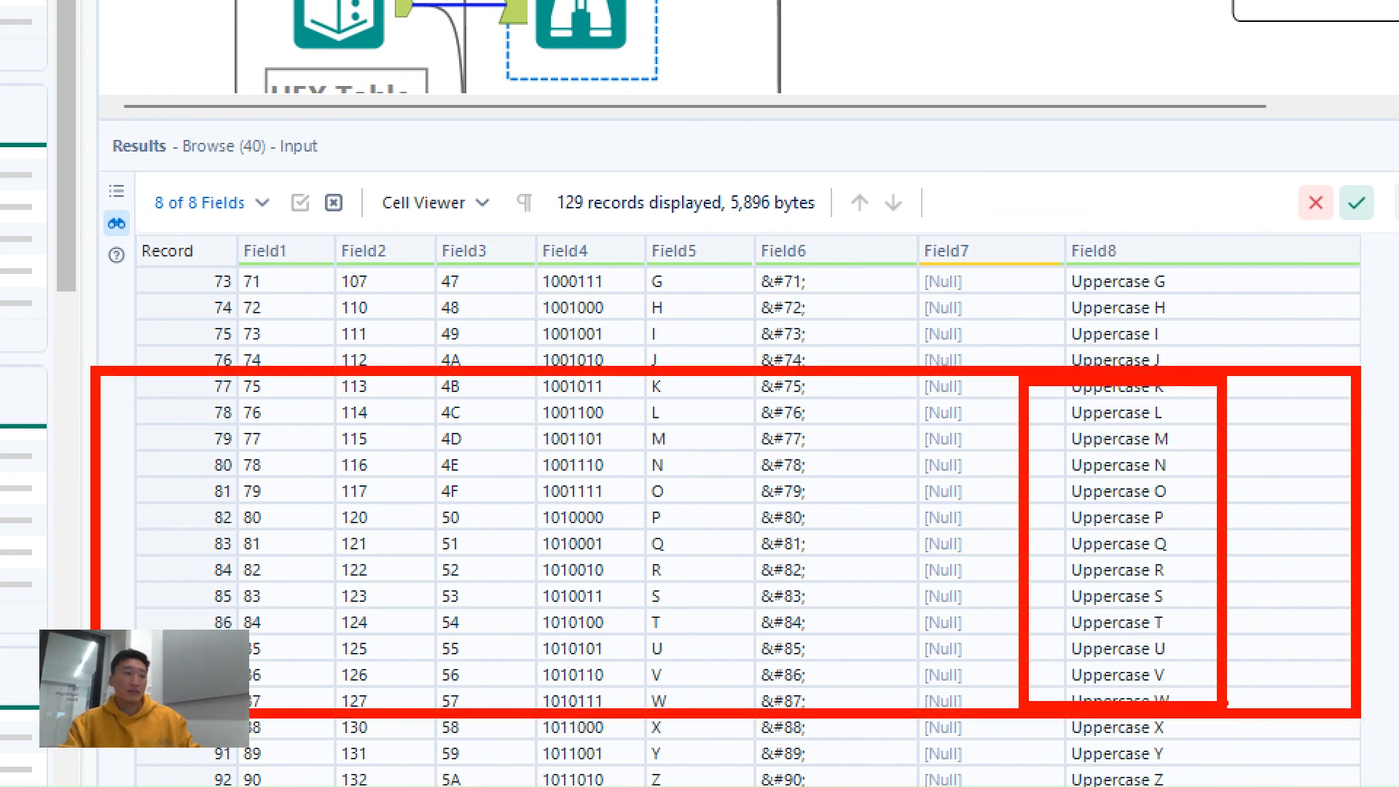
pyautogui.moveTo(629, 391); pyautogui.dragTo(730, 726)
pyautogui.moveTo(405, 392)
pyautogui.mouseDown()
pyautogui.moveTo(459, 450)
pyautogui.moveTo(500, 714)
pyautogui.mouseUp()
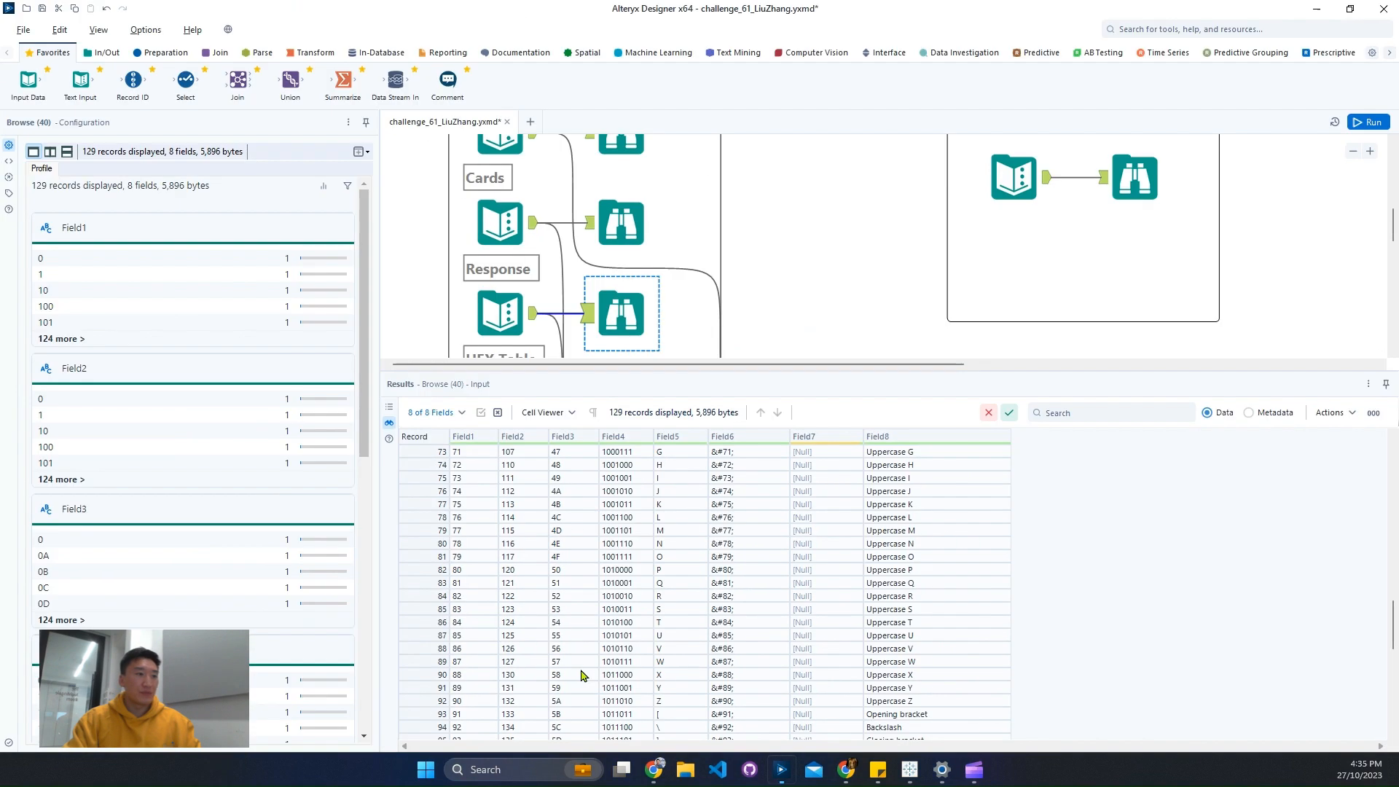
# - Read the full message in the Response input and compare it with the challenge description
pyautogui.click(625, 237)
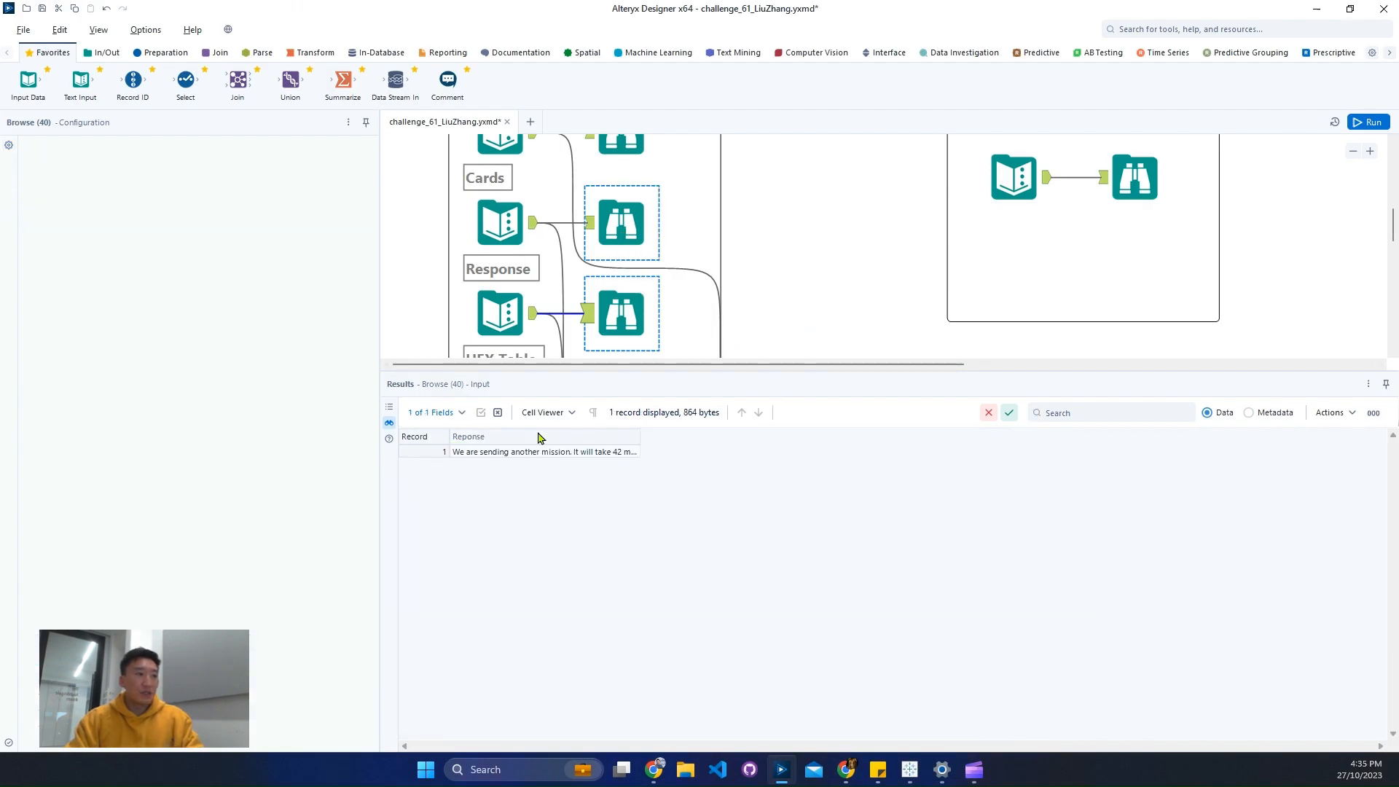
pyautogui.click(535, 450)
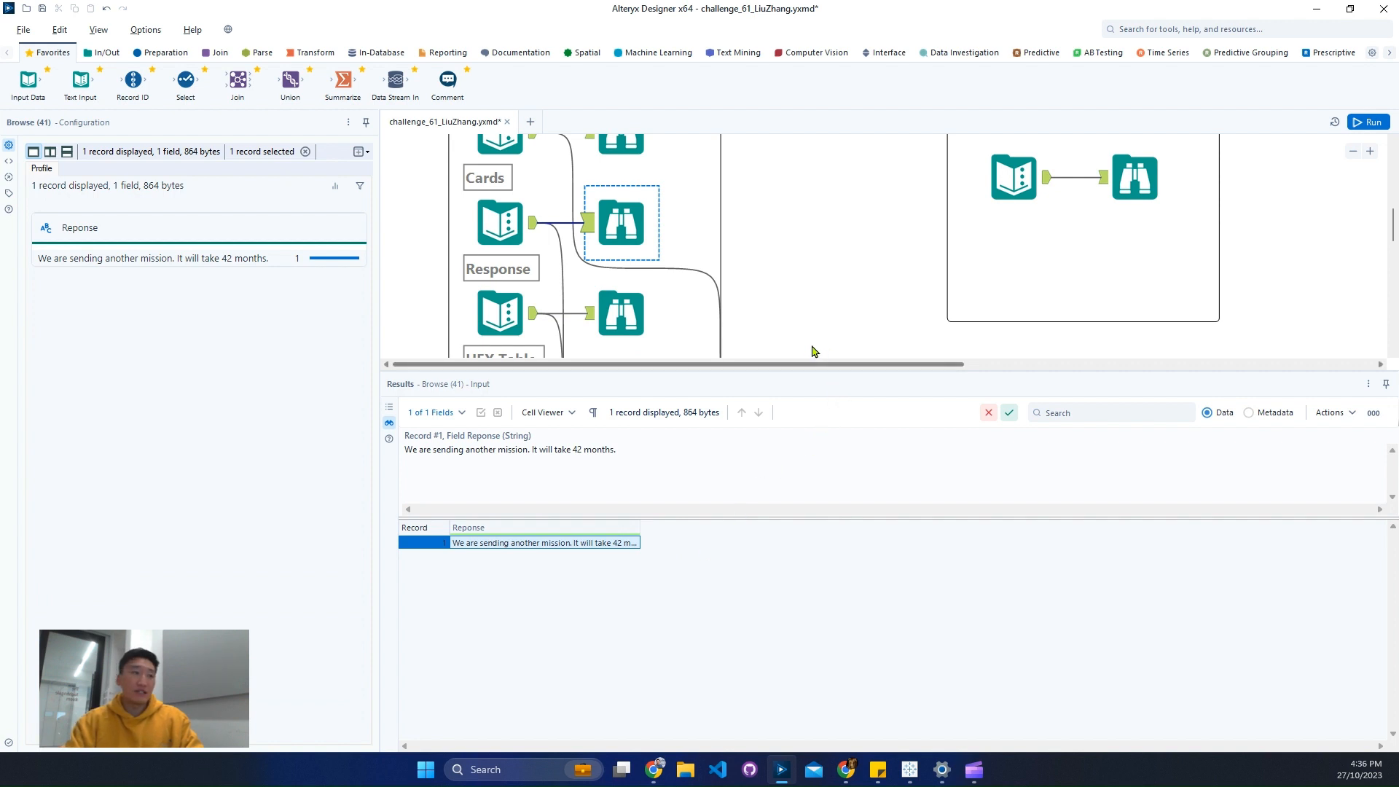
pyautogui.moveTo(761, 370); pyautogui.dragTo(759, 439)
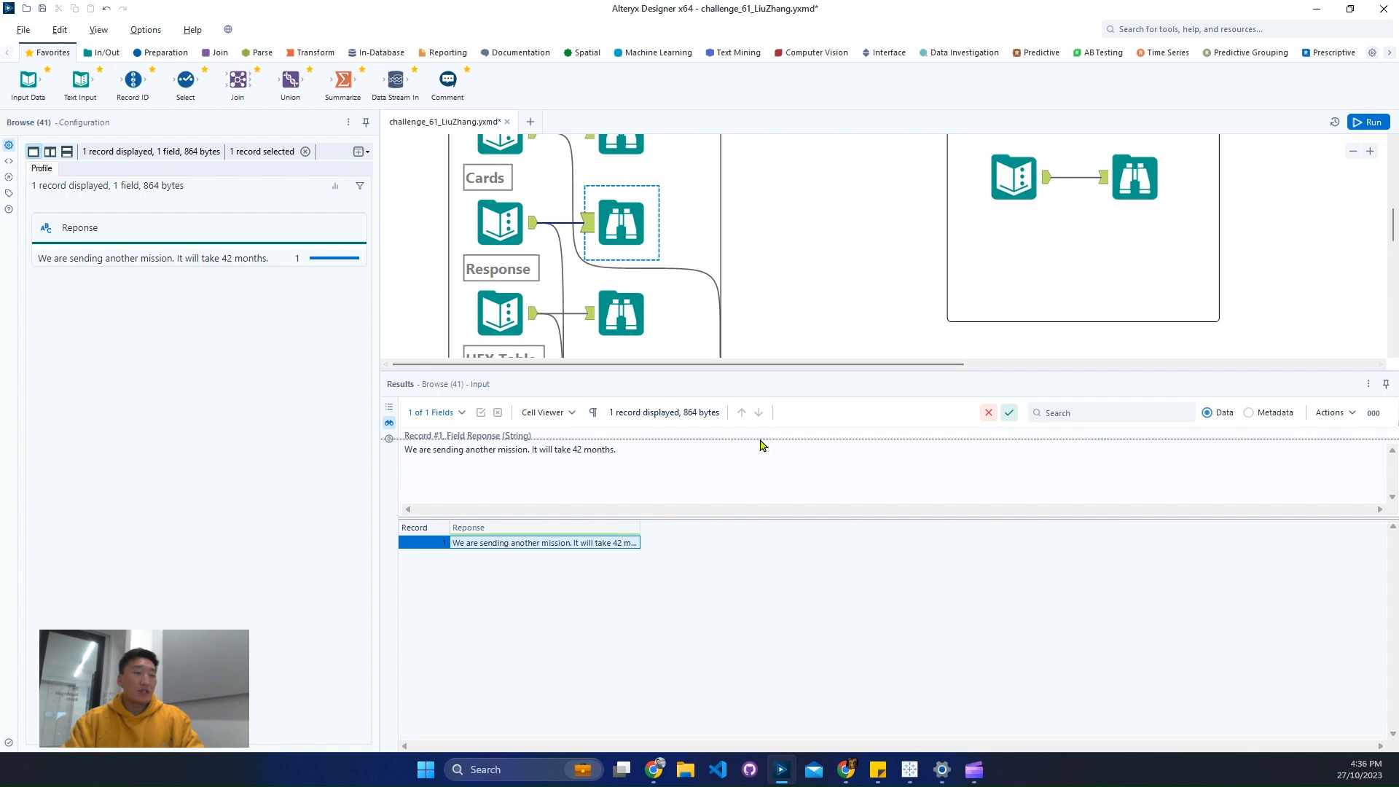
pyautogui.scroll(3, 703, 350)
pyautogui.scroll(3, 794, 356)
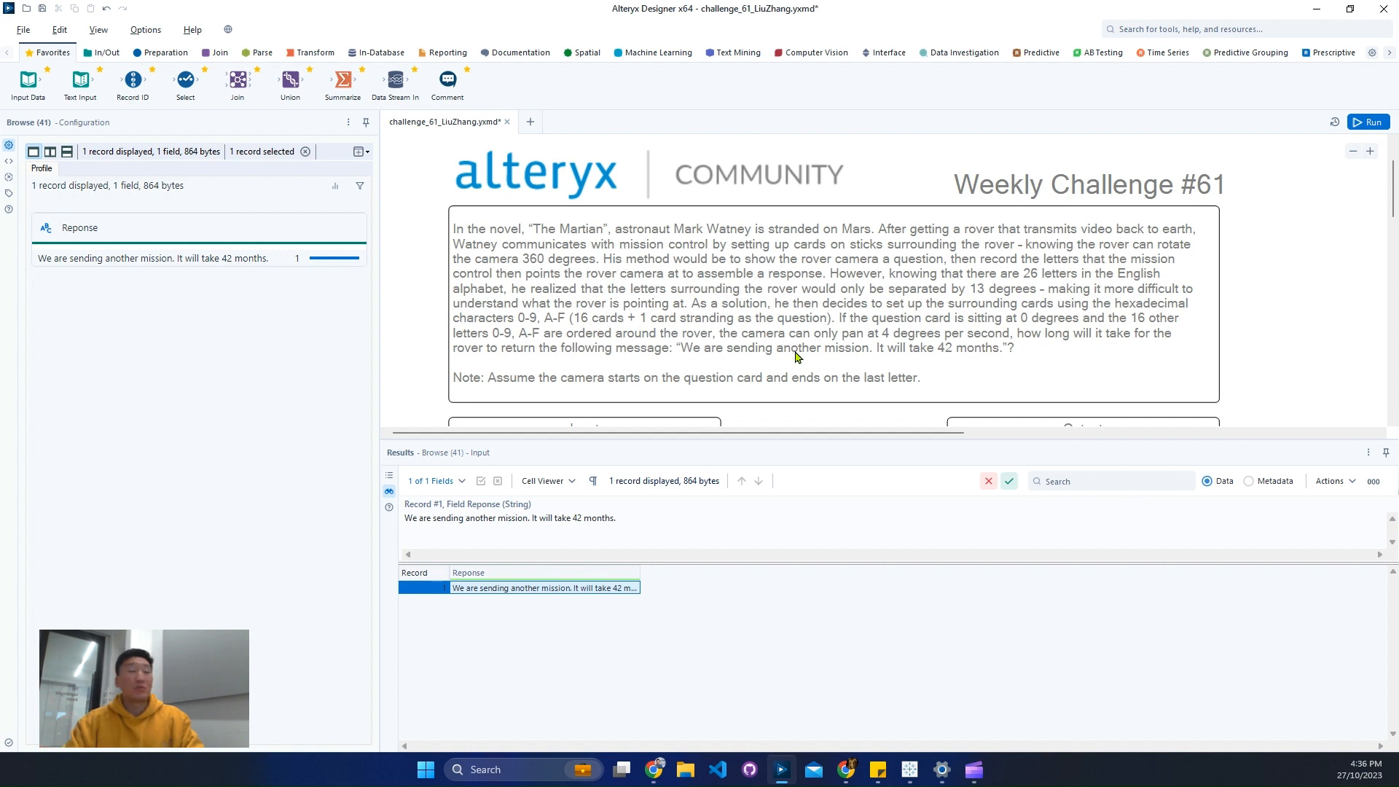
# - Delete the existing solution tools fed by the Cards and Response inputs, including both Find Replace tools and the final formula
pyautogui.scroll(-12, 798, 355)
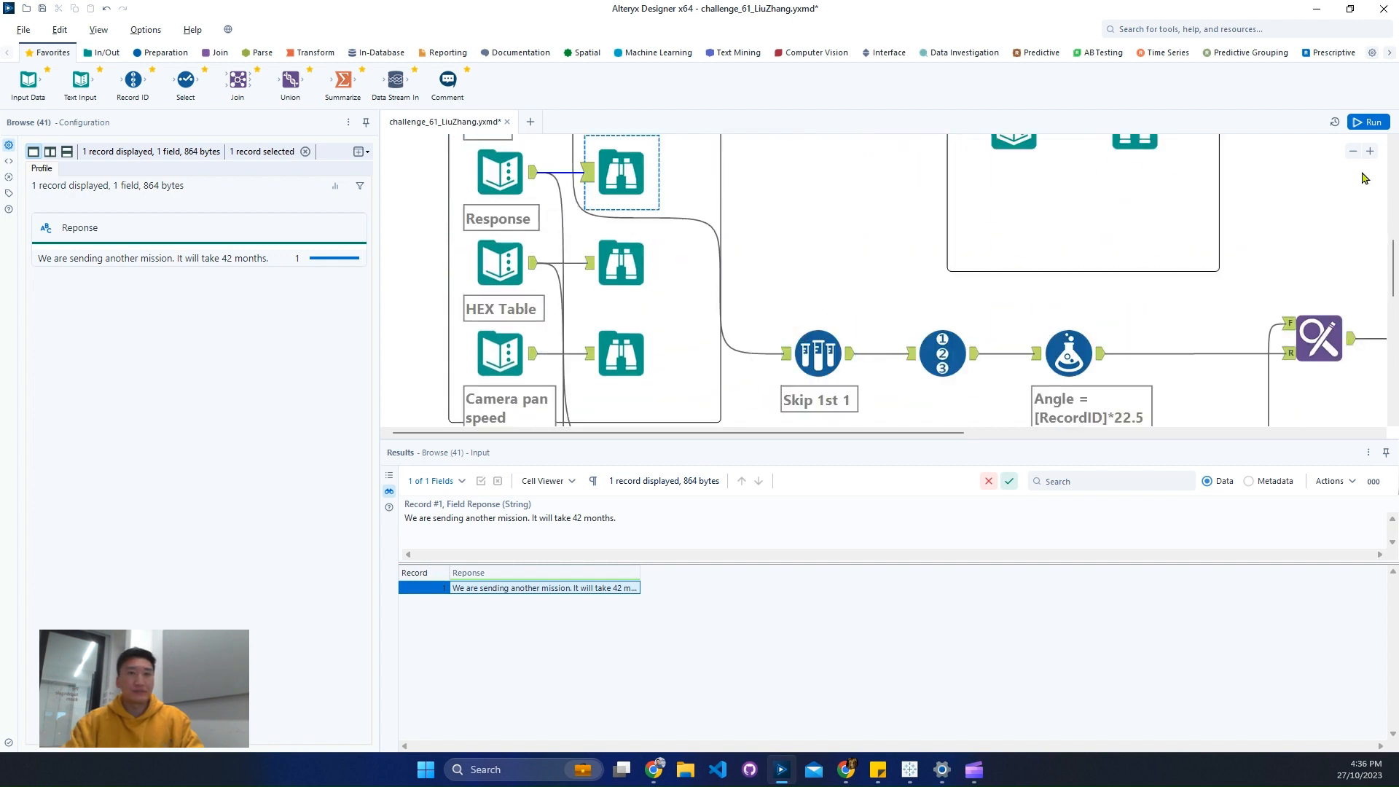
pyautogui.click(1352, 152)
pyautogui.click(1352, 151)
pyautogui.moveTo(1189, 406); pyautogui.dragTo(627, 313)
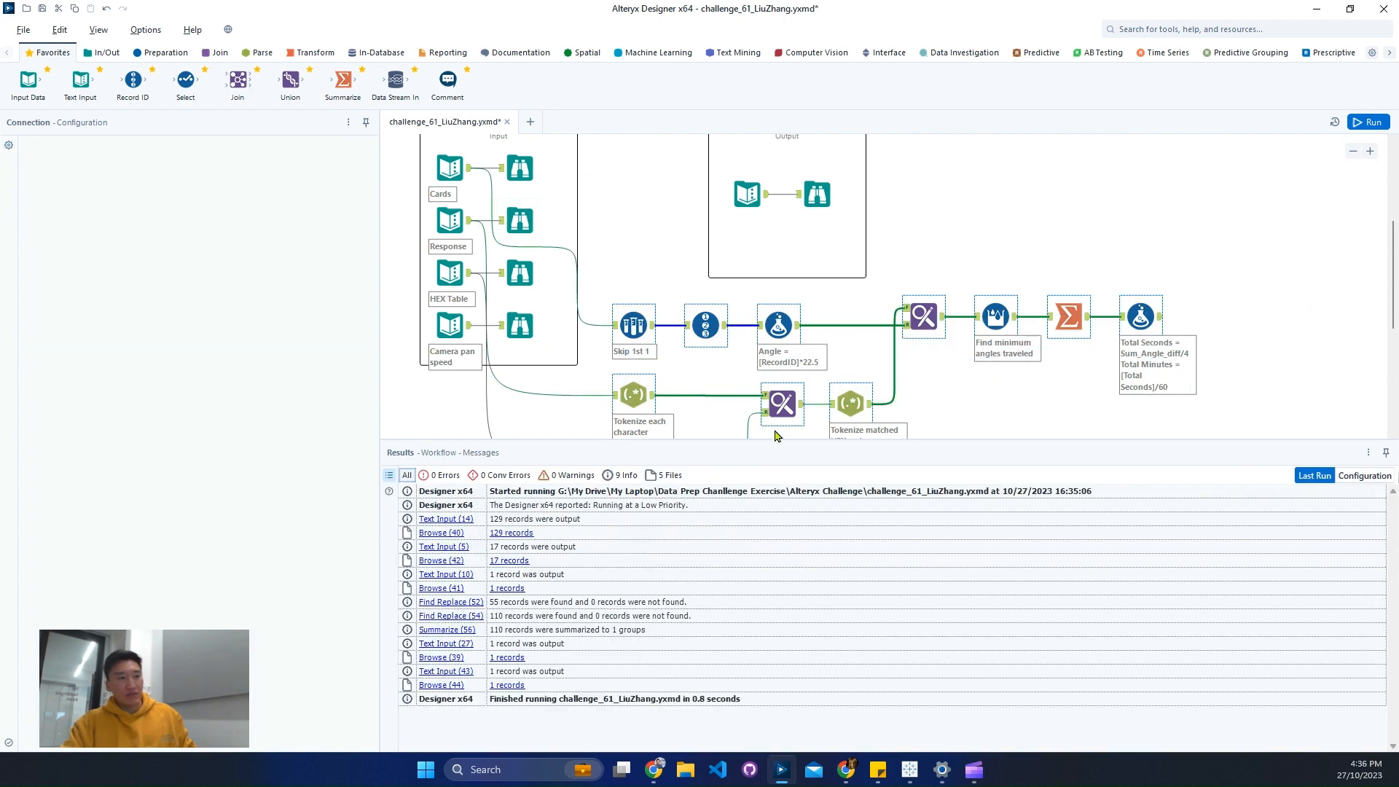
pyautogui.press('Delete')
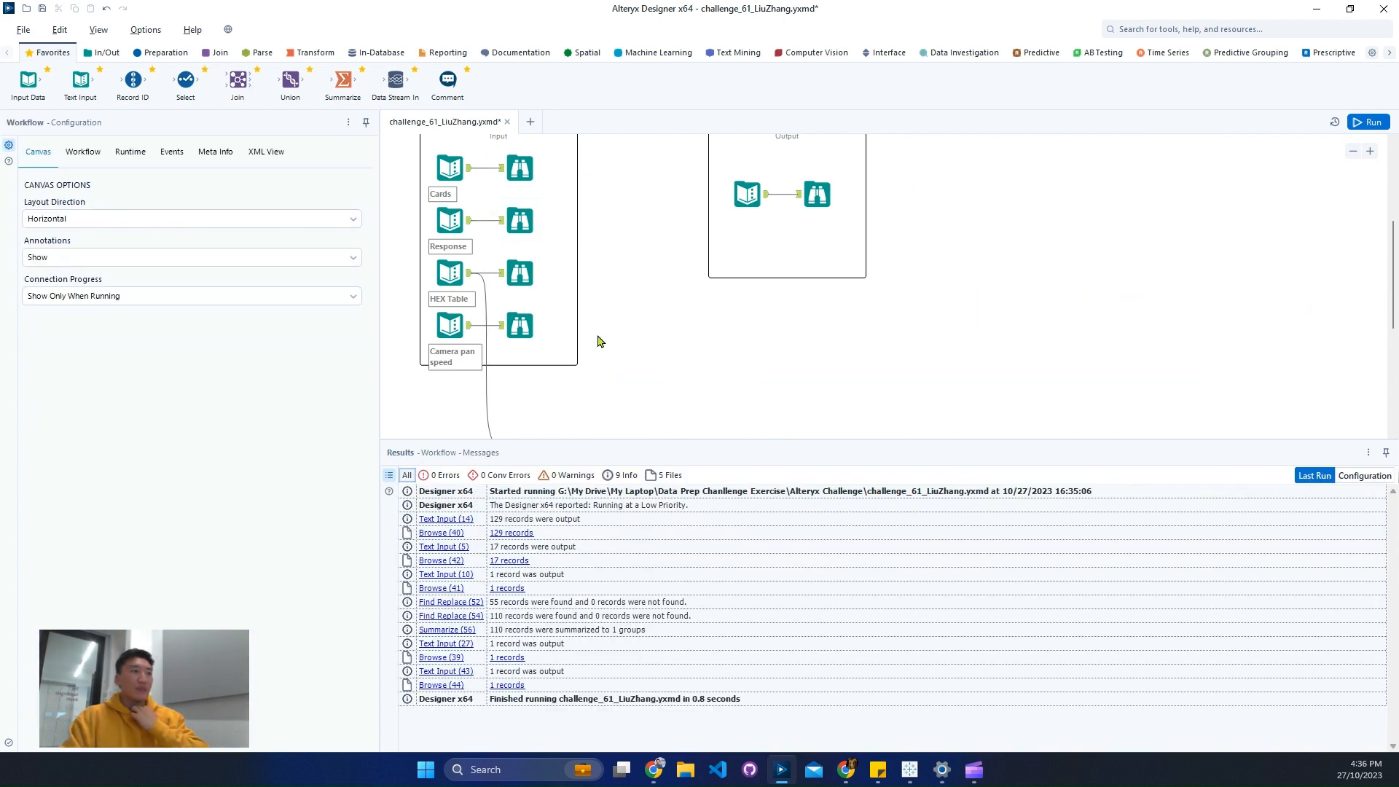
# - Delete the "First row as header" tool and the parsing formula connected to the HEX Table input
pyautogui.scroll(-2, 568, 320)
pyautogui.moveTo(587, 341); pyautogui.dragTo(816, 415)
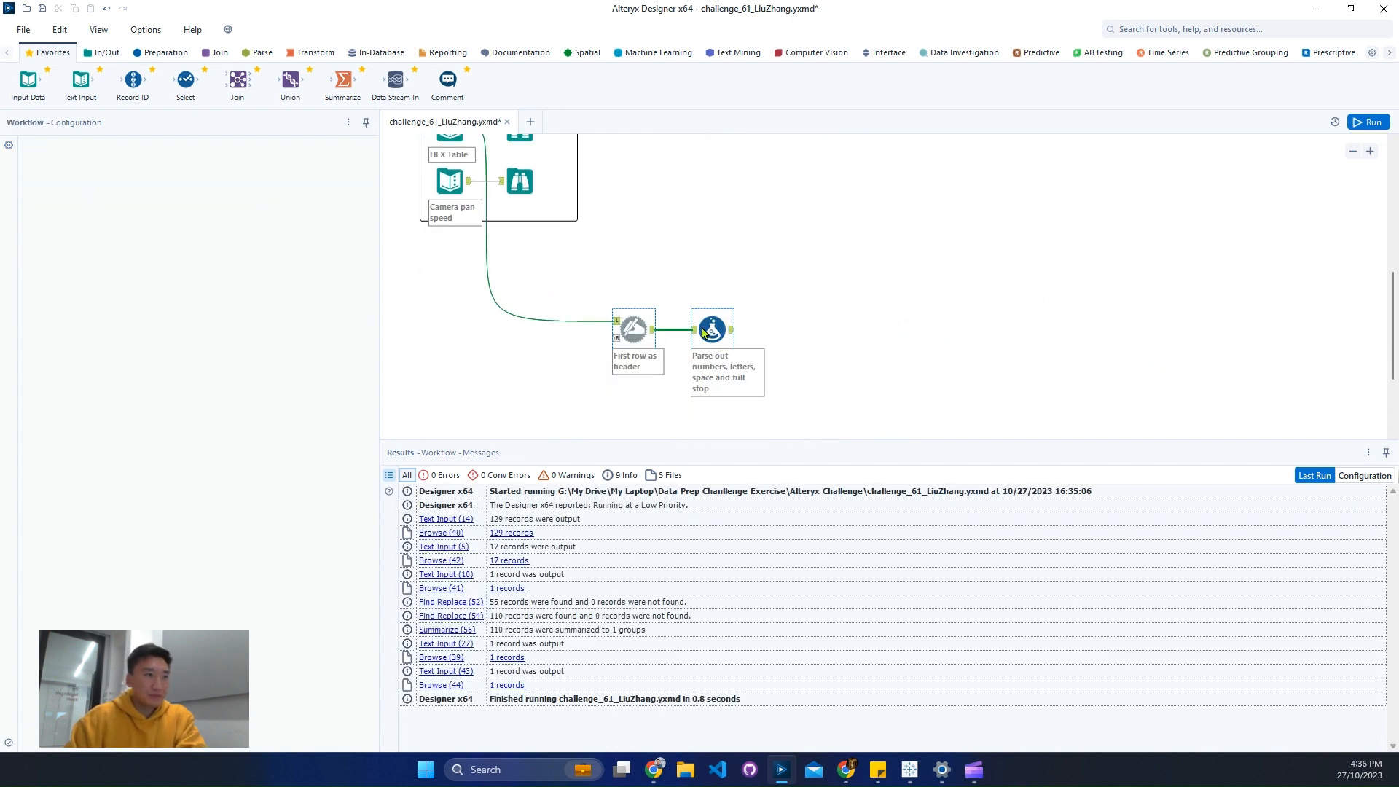
pyautogui.press('Delete')
# - Review the expected output's total seconds and minutes, and inspect the question row in the Cards input
pyautogui.scroll(3, 703, 331)
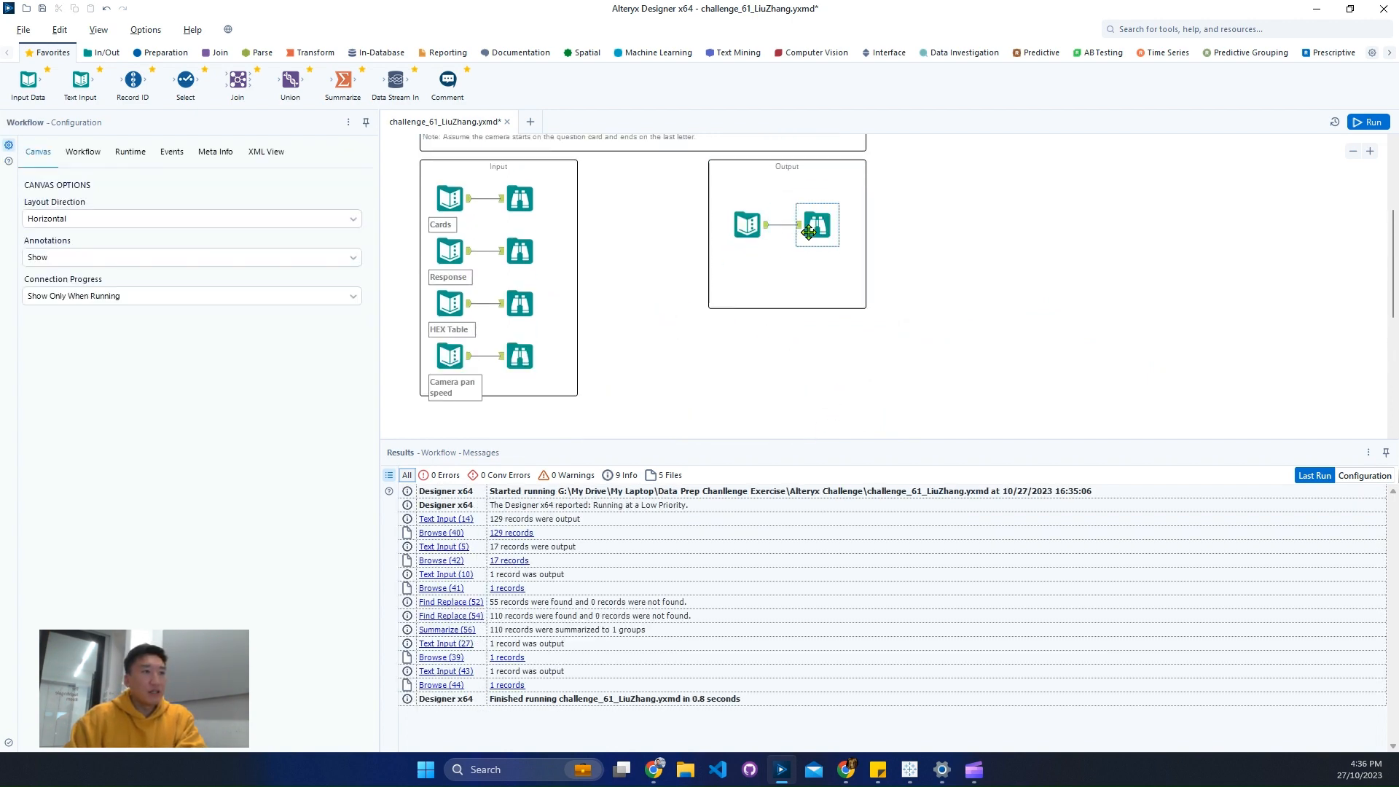
pyautogui.click(808, 232)
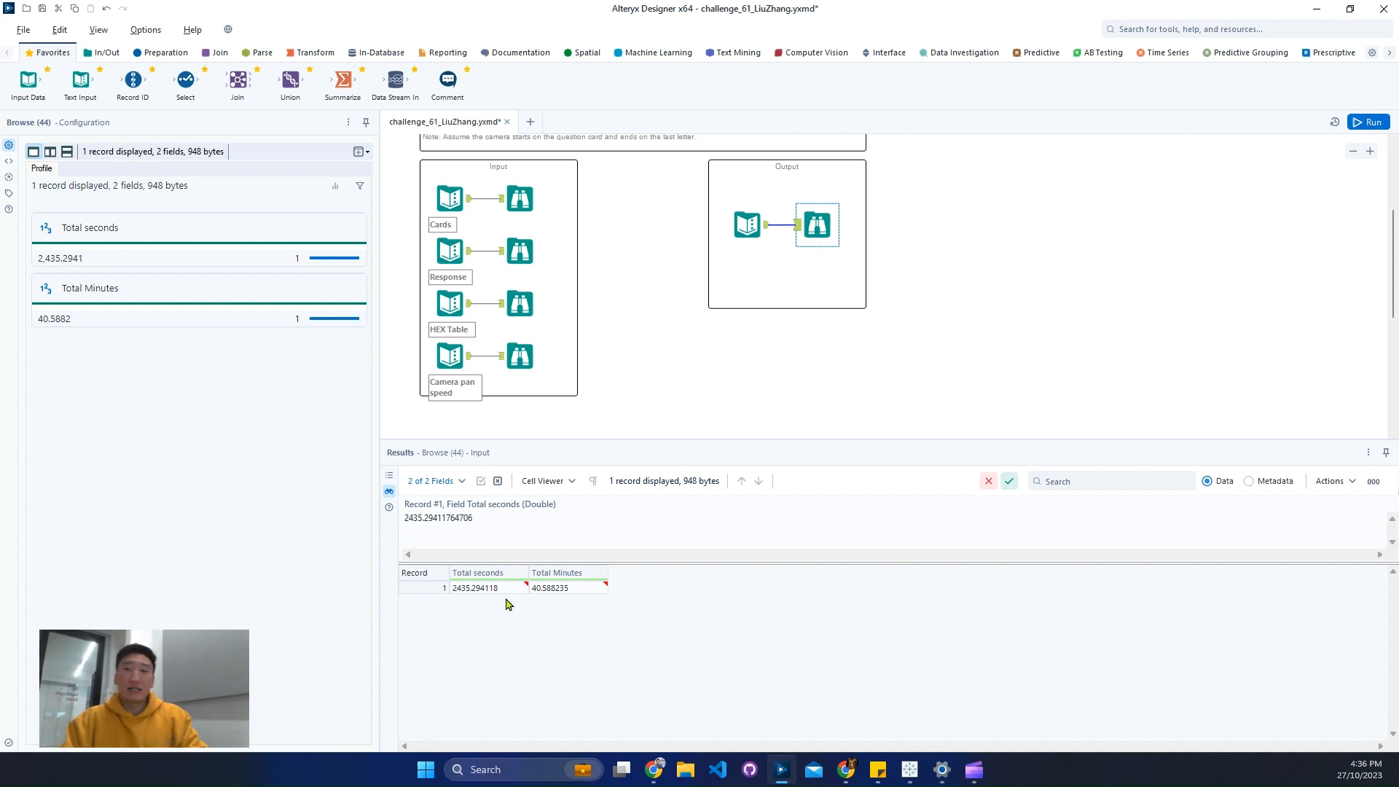
pyautogui.click(520, 200)
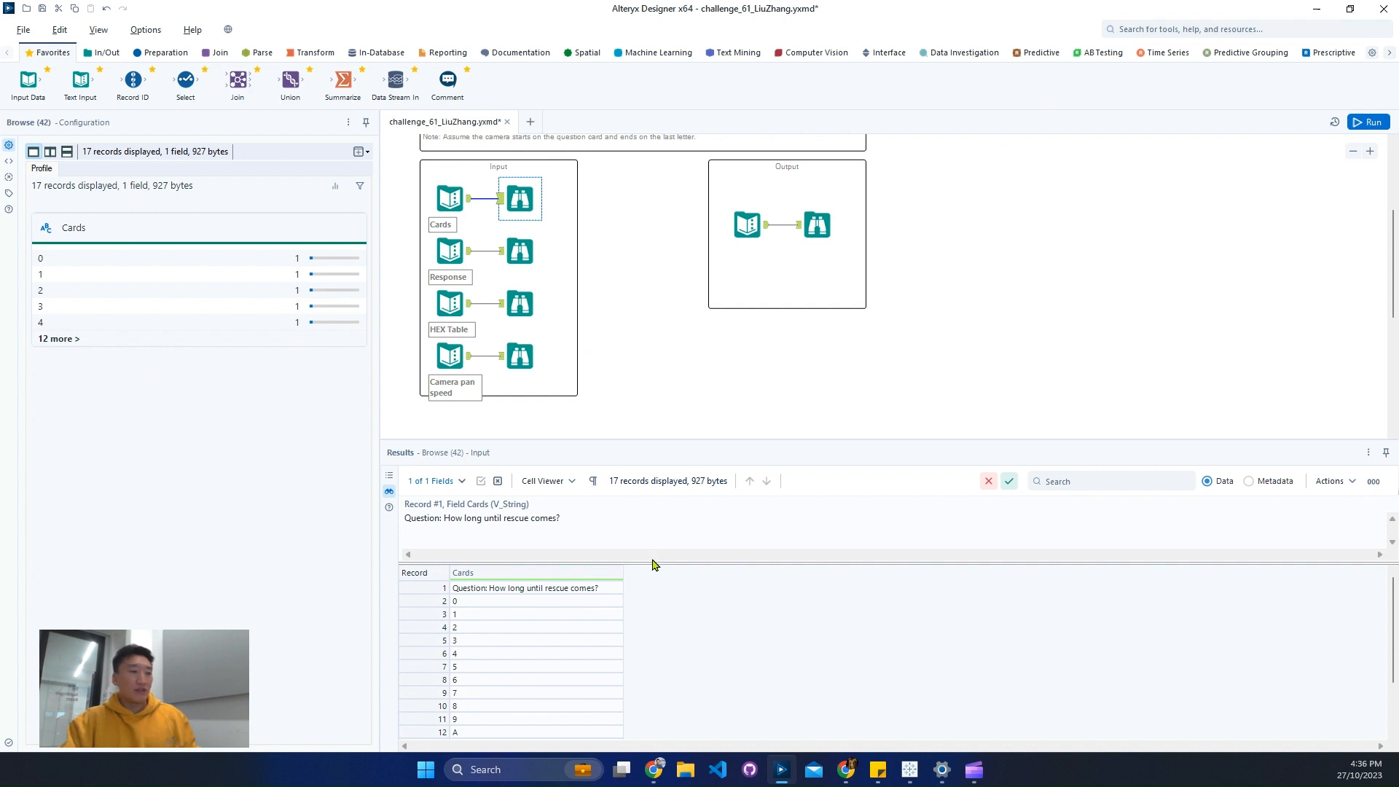
pyautogui.moveTo(652, 561); pyautogui.dragTo(656, 512)
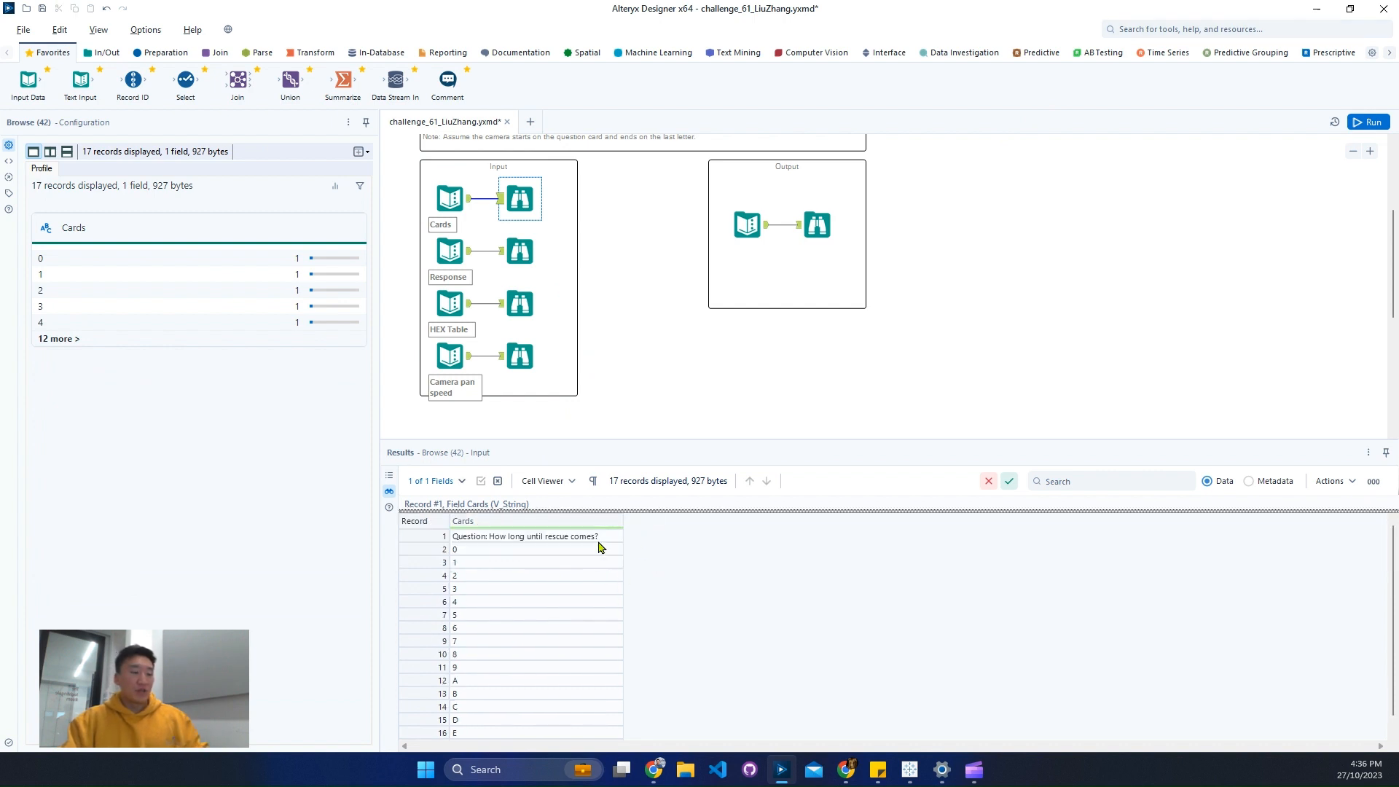
pyautogui.click(598, 539)
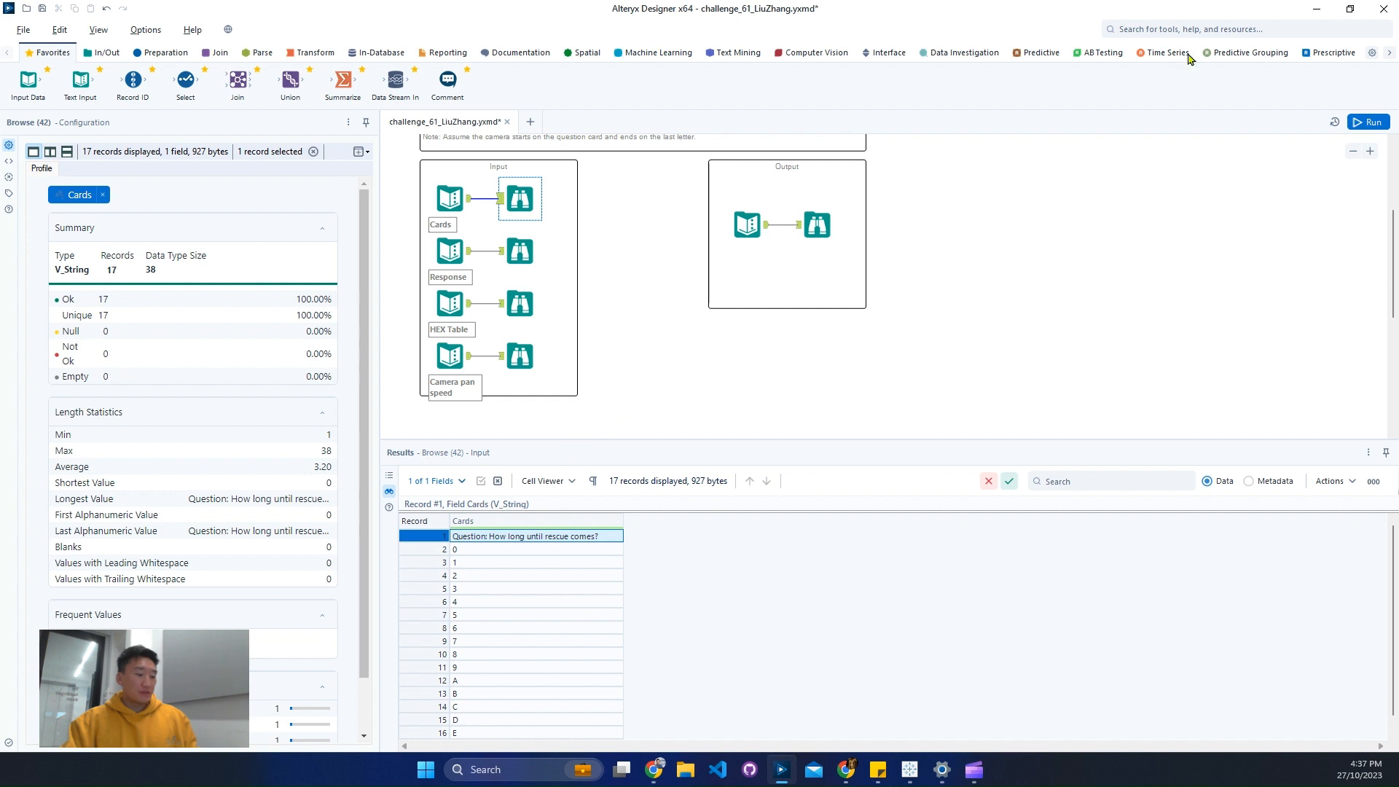
# - Add a Sample tool fed by the Cards input and set it to skip the first 1 row
pyautogui.click(1152, 28)
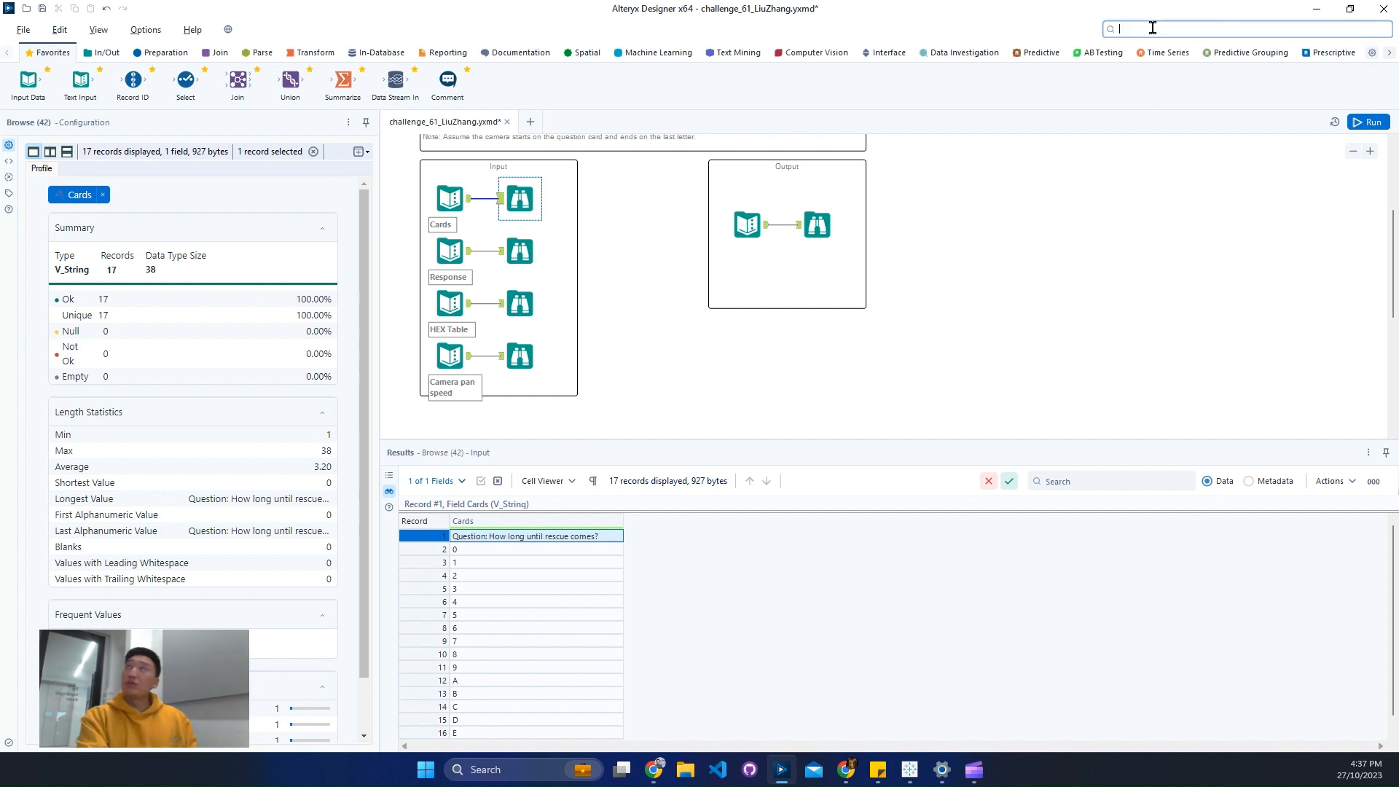
pyautogui.write('sam')
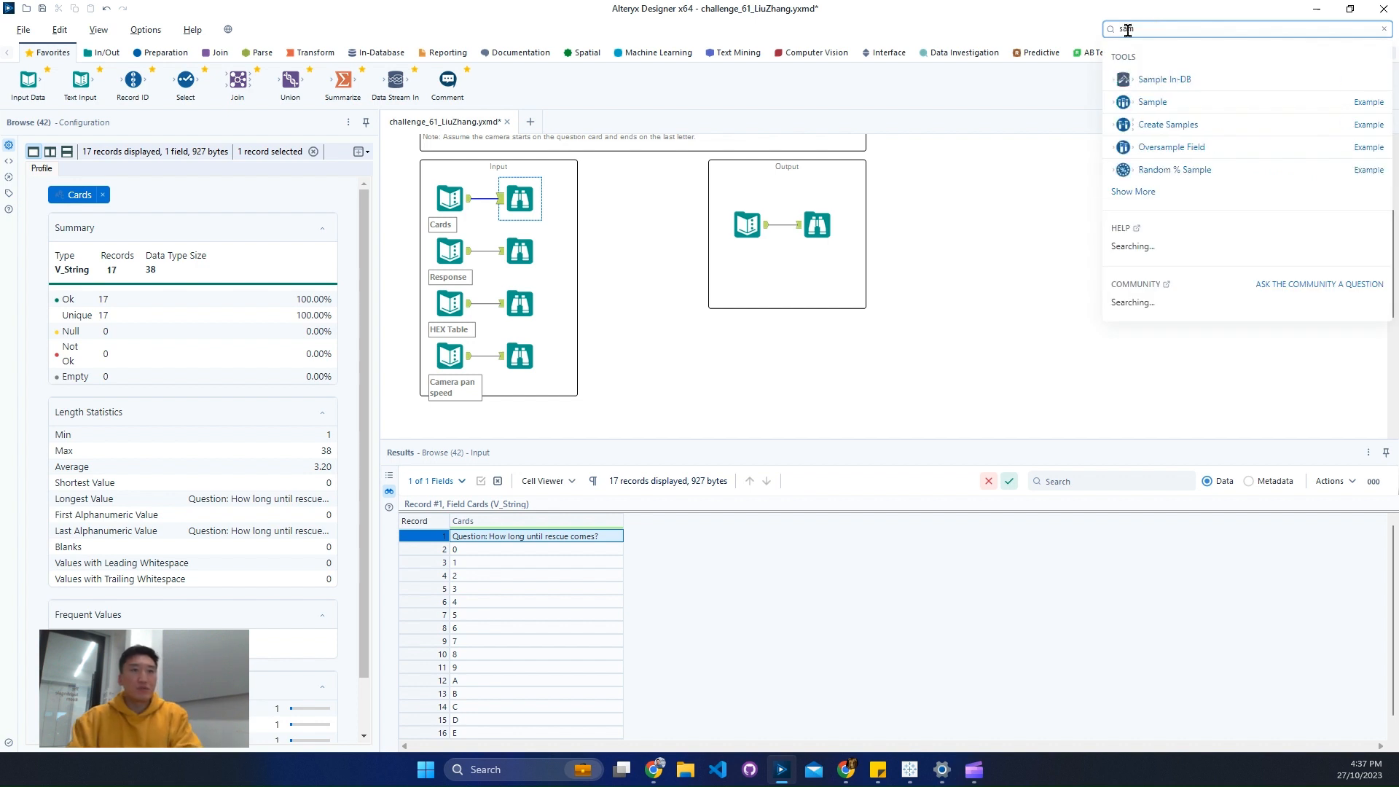
pyautogui.moveTo(1158, 107); pyautogui.dragTo(667, 355)
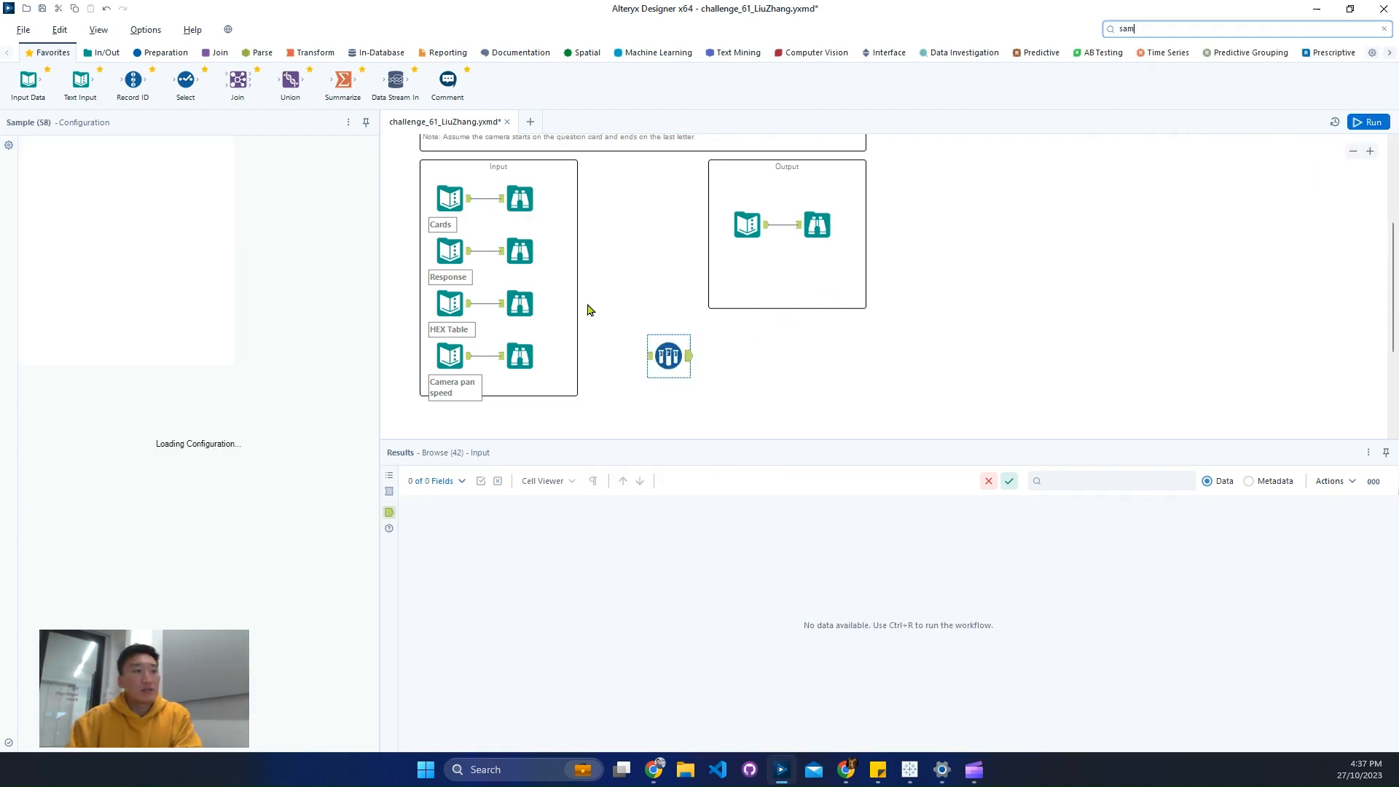
pyautogui.moveTo(469, 200); pyautogui.dragTo(658, 354)
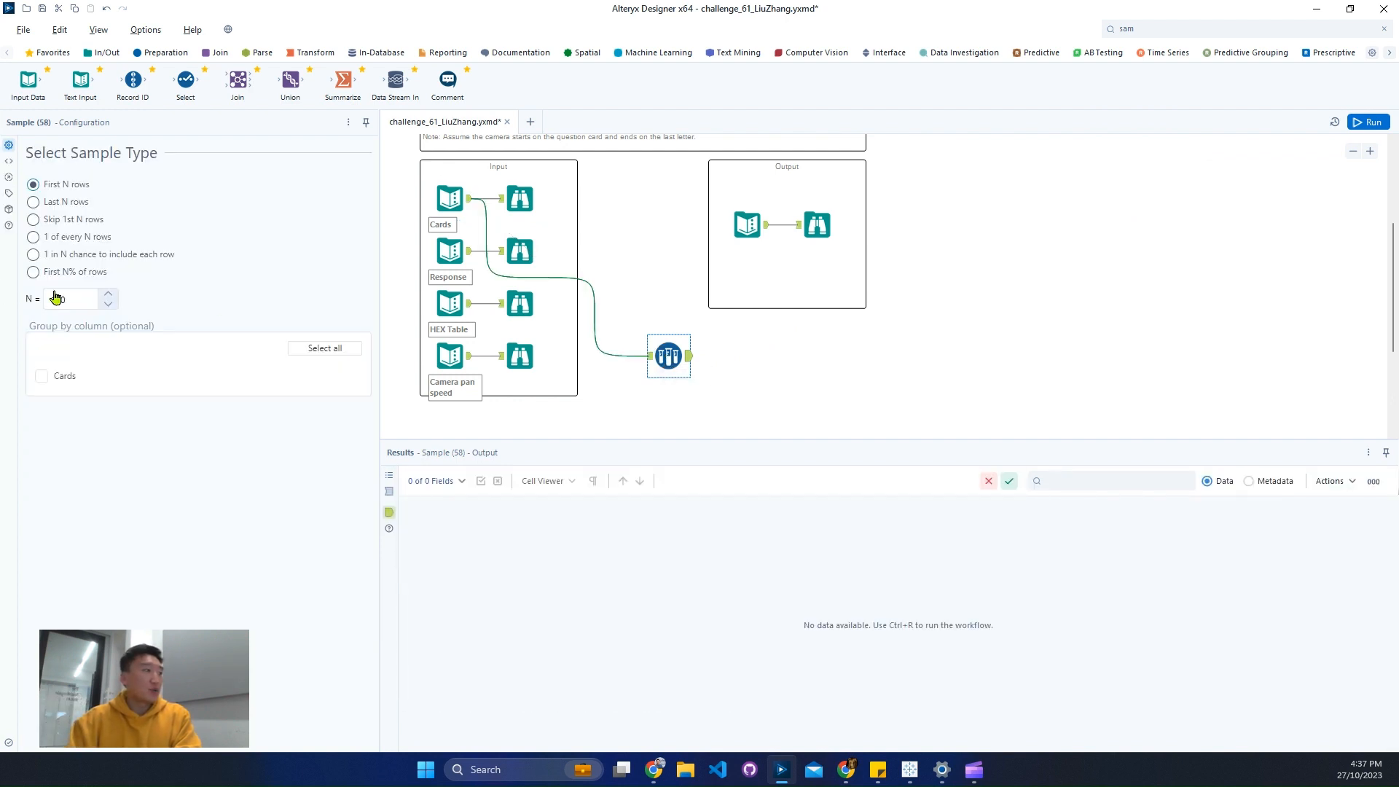
pyautogui.click(72, 220)
pyautogui.write('1')
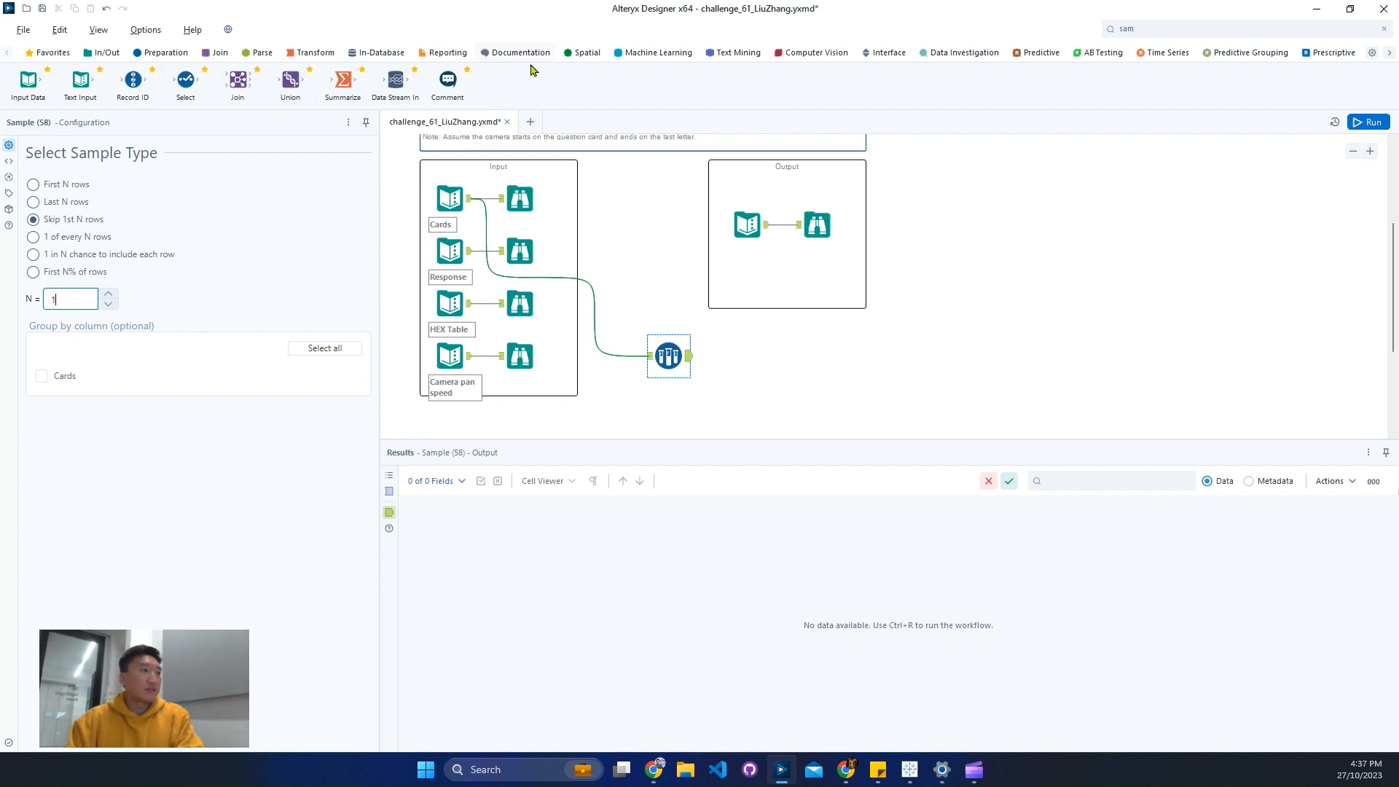
# - Add a Record ID tool after the Sample tool with a starting value of 0, and run the workflow
pyautogui.click(161, 52)
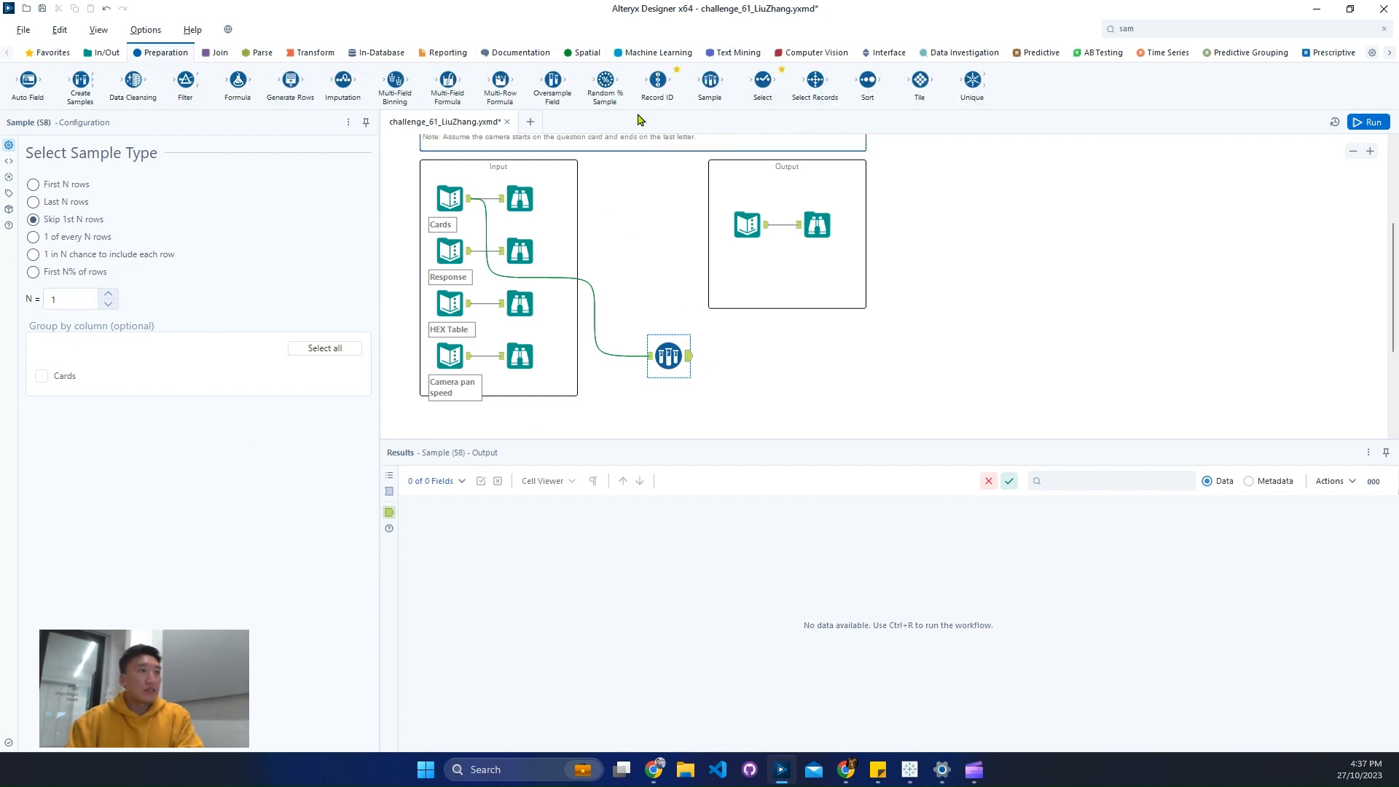
pyautogui.moveTo(657, 80); pyautogui.dragTo(756, 356)
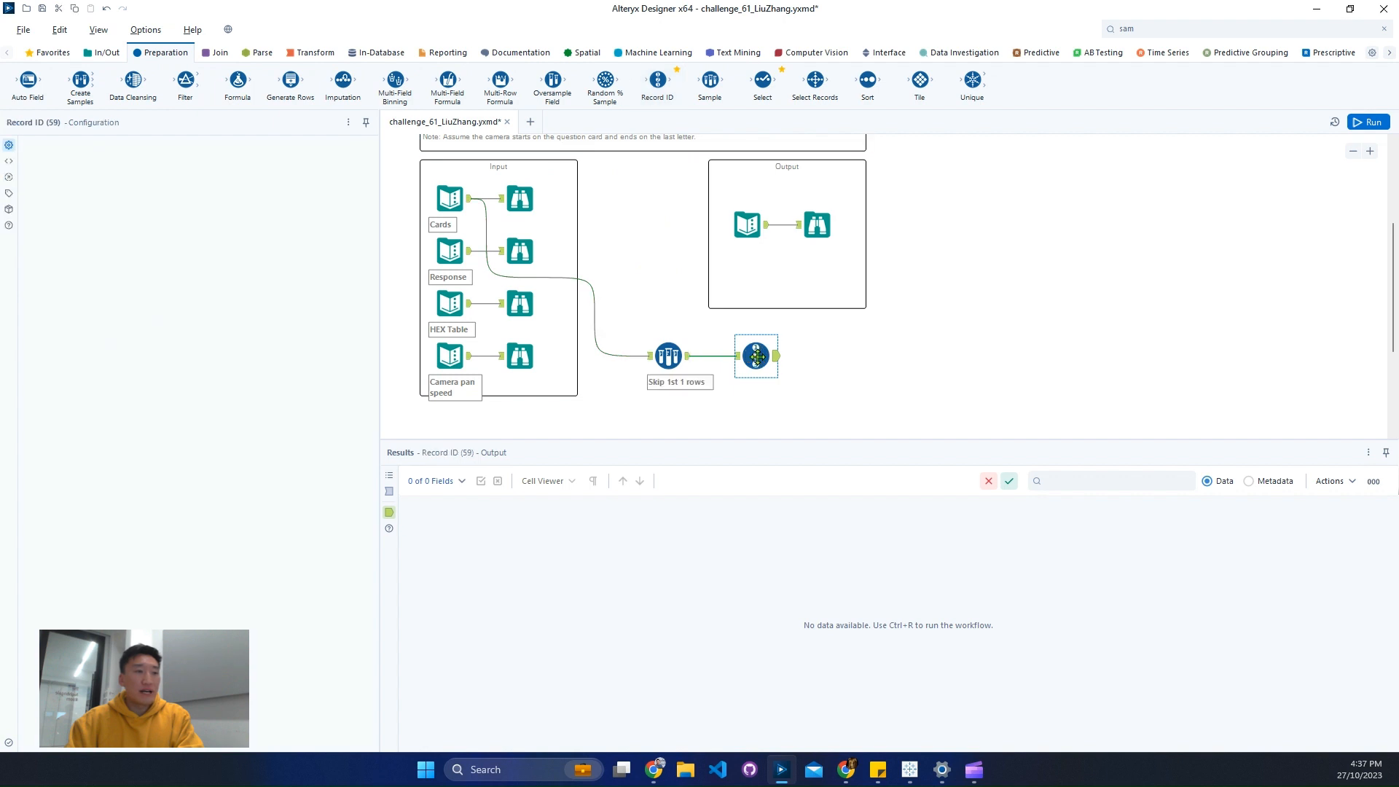
pyautogui.doubleClick(263, 188)
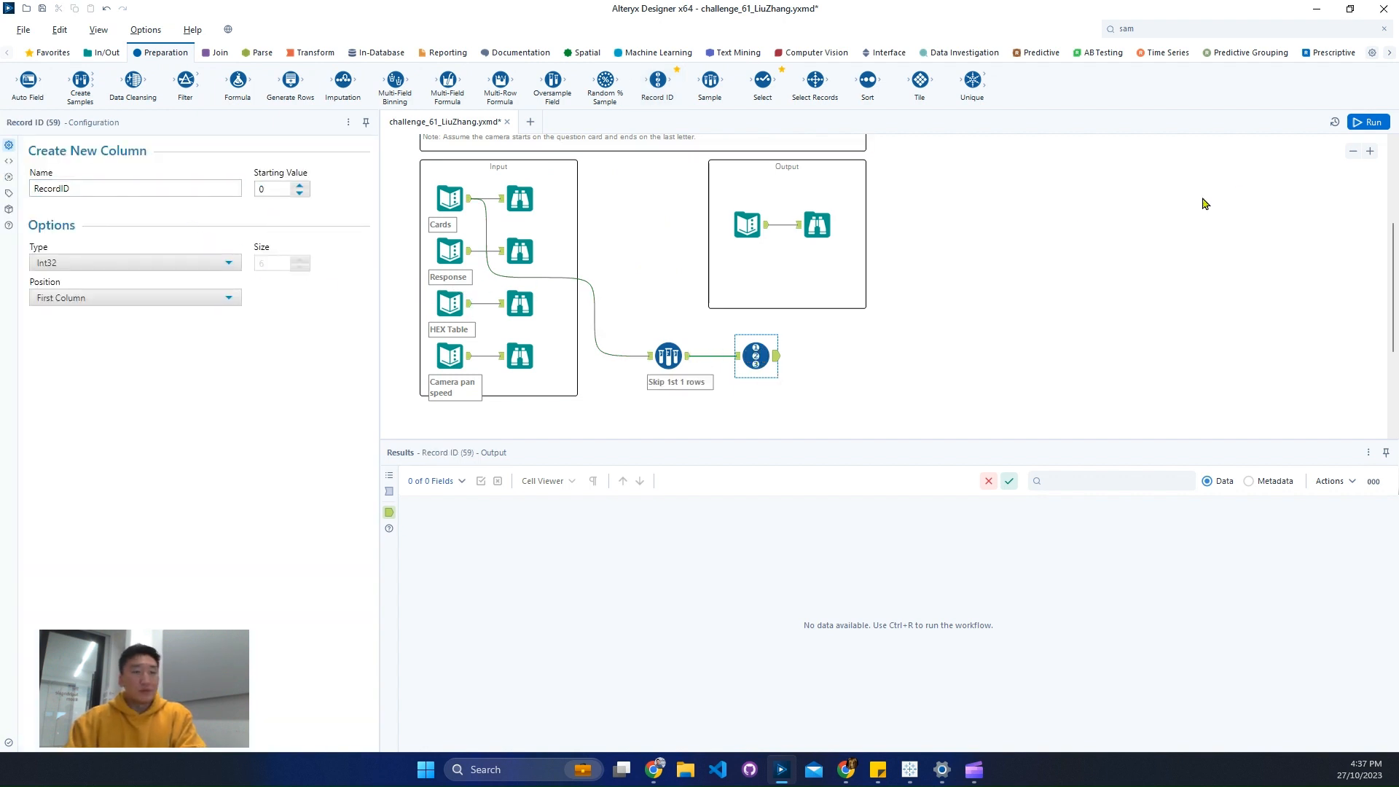
pyautogui.click(1367, 122)
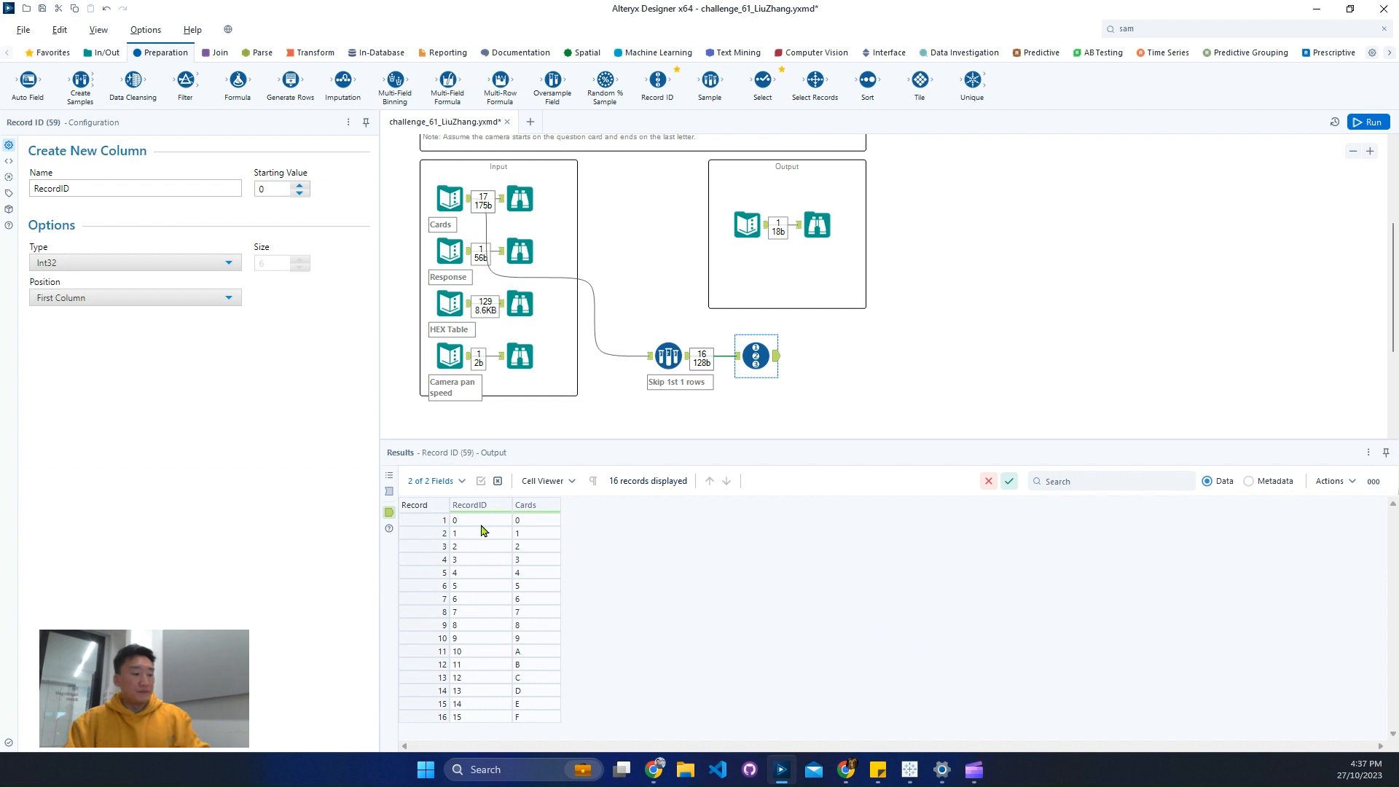
pyautogui.moveTo(423, 494); pyautogui.dragTo(495, 743)
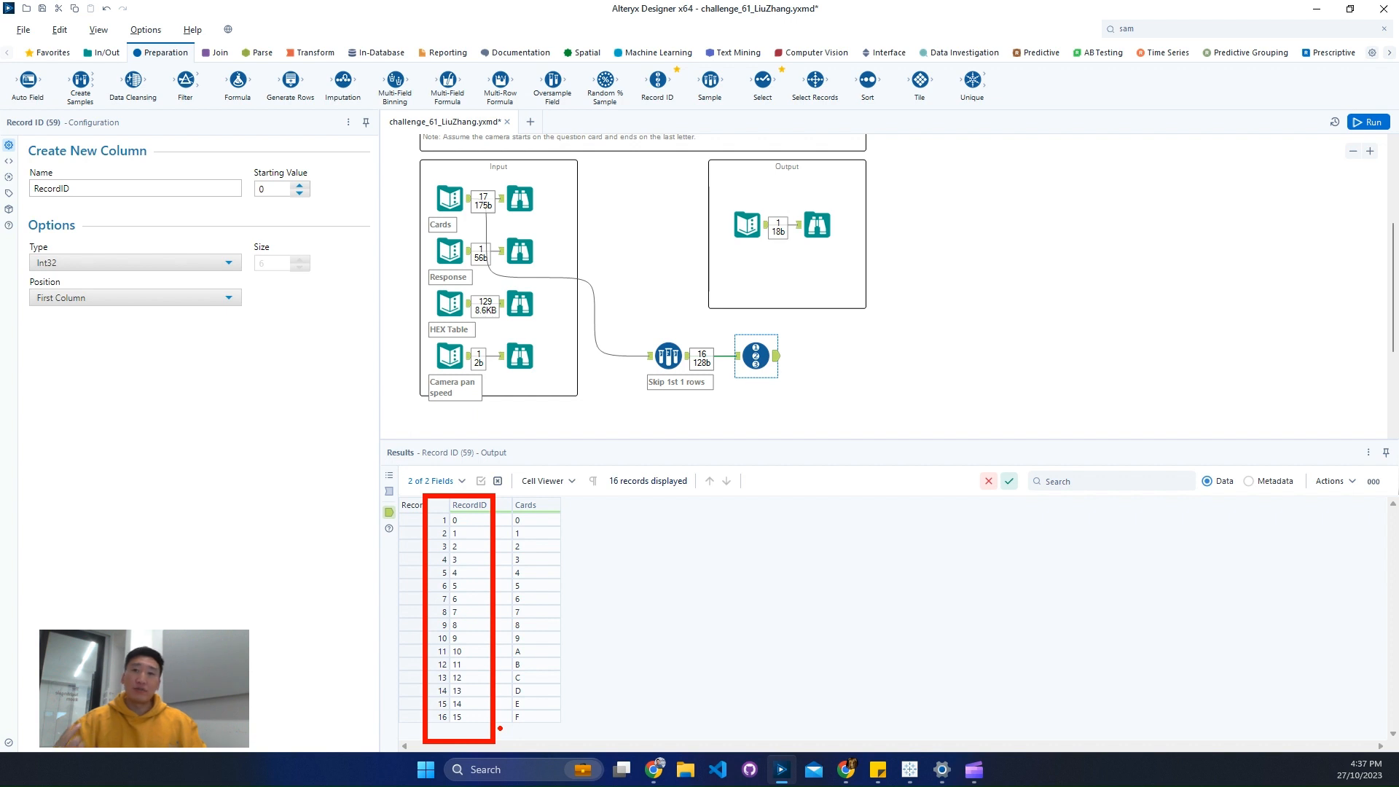
pyautogui.press('Escape')
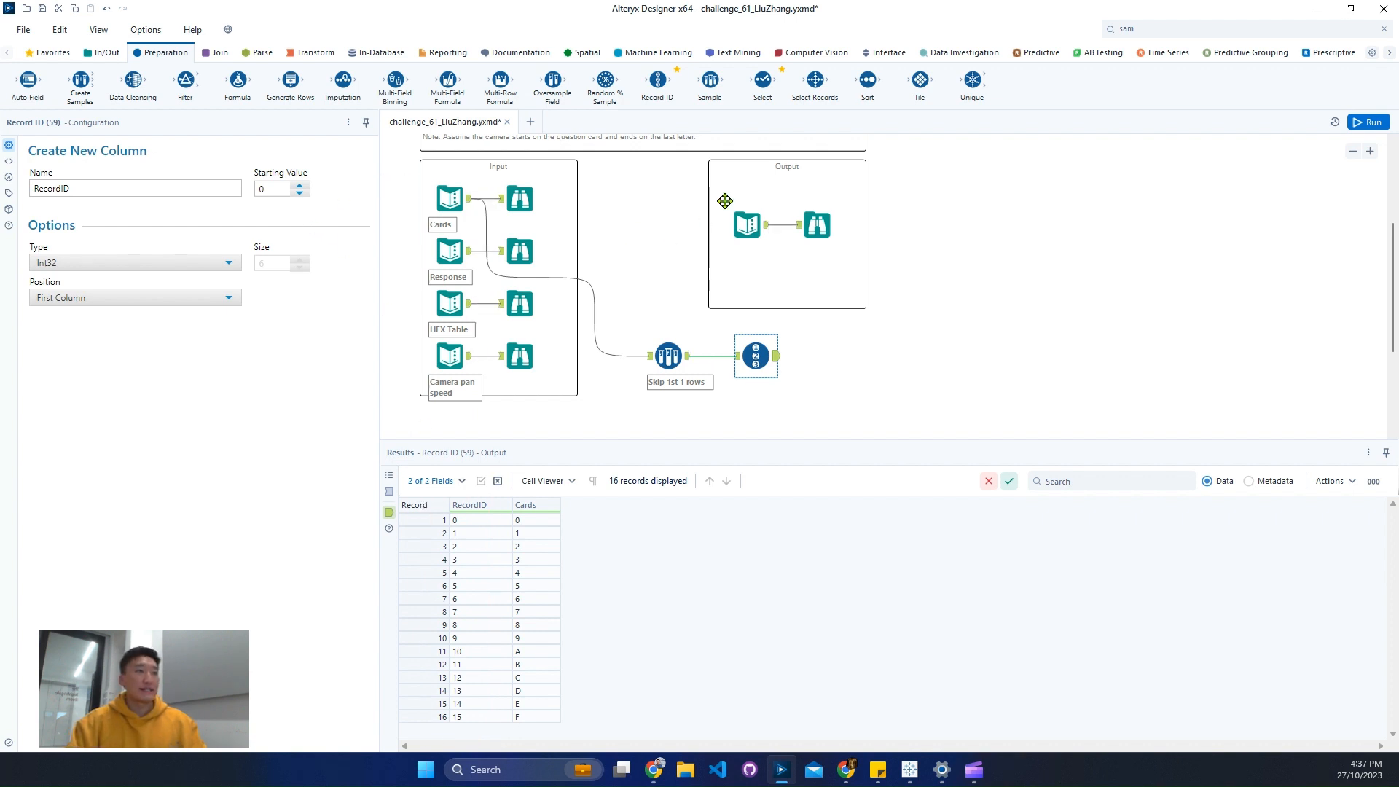
# - Add a Formula tool after the Record ID tool and create a new output column named Angle
pyautogui.moveTo(238, 80); pyautogui.dragTo(853, 355)
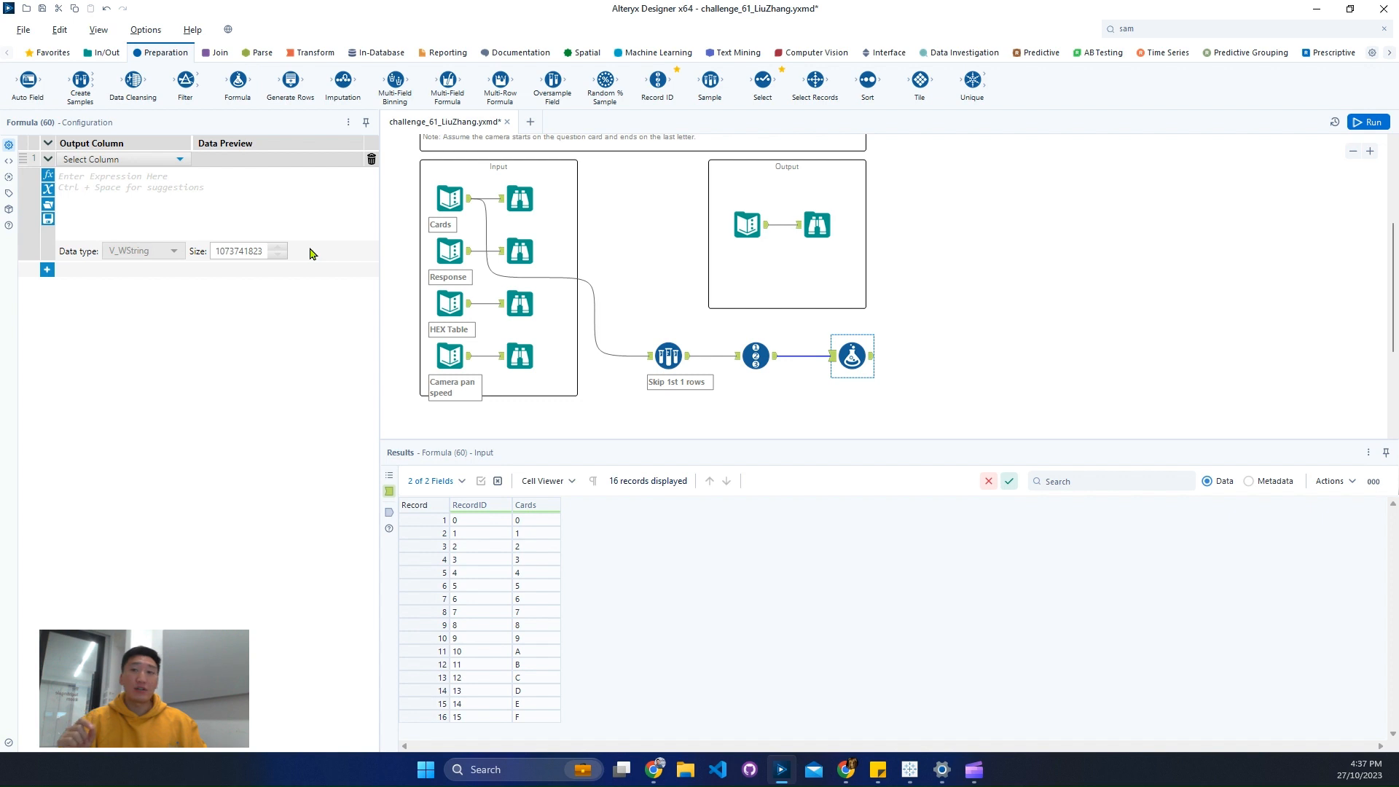
pyautogui.click(112, 160)
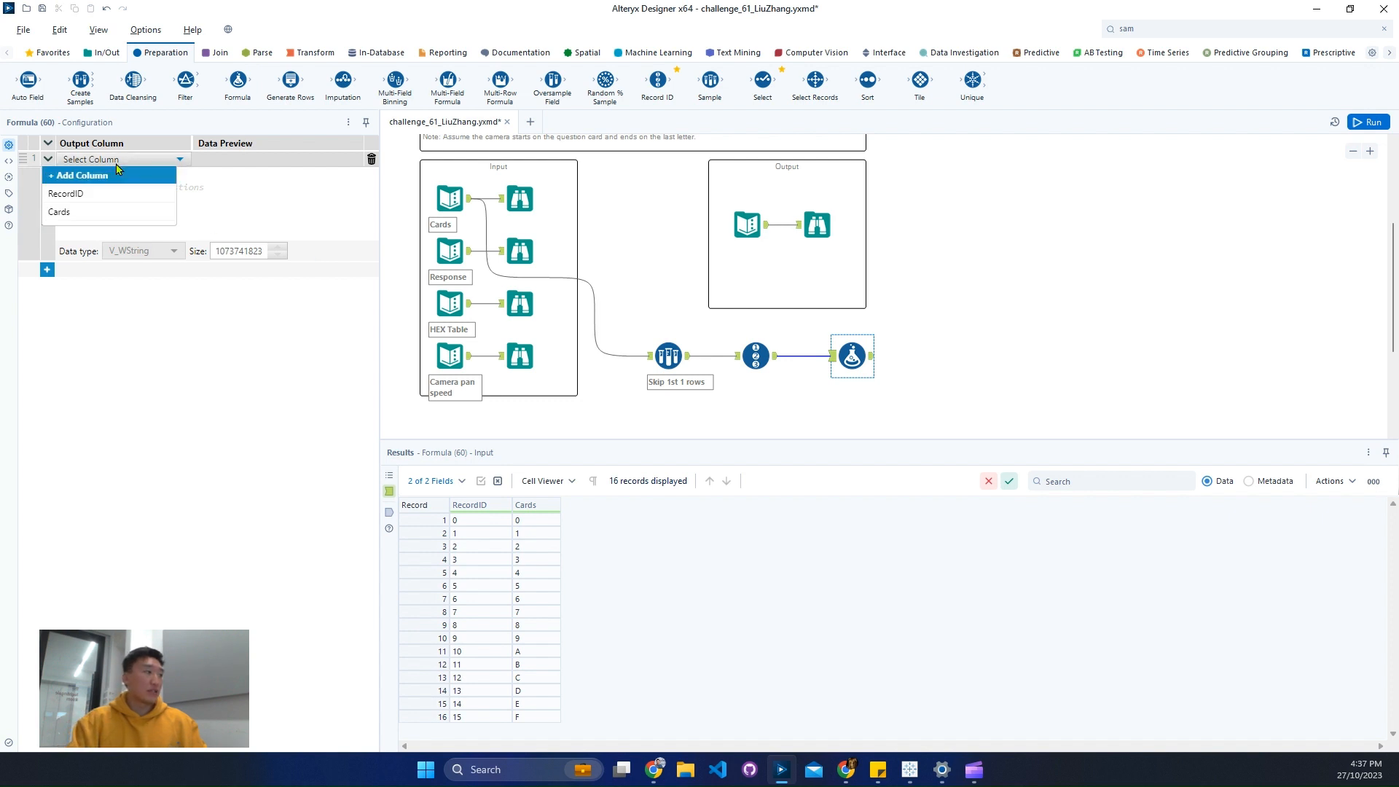
pyautogui.click(97, 175)
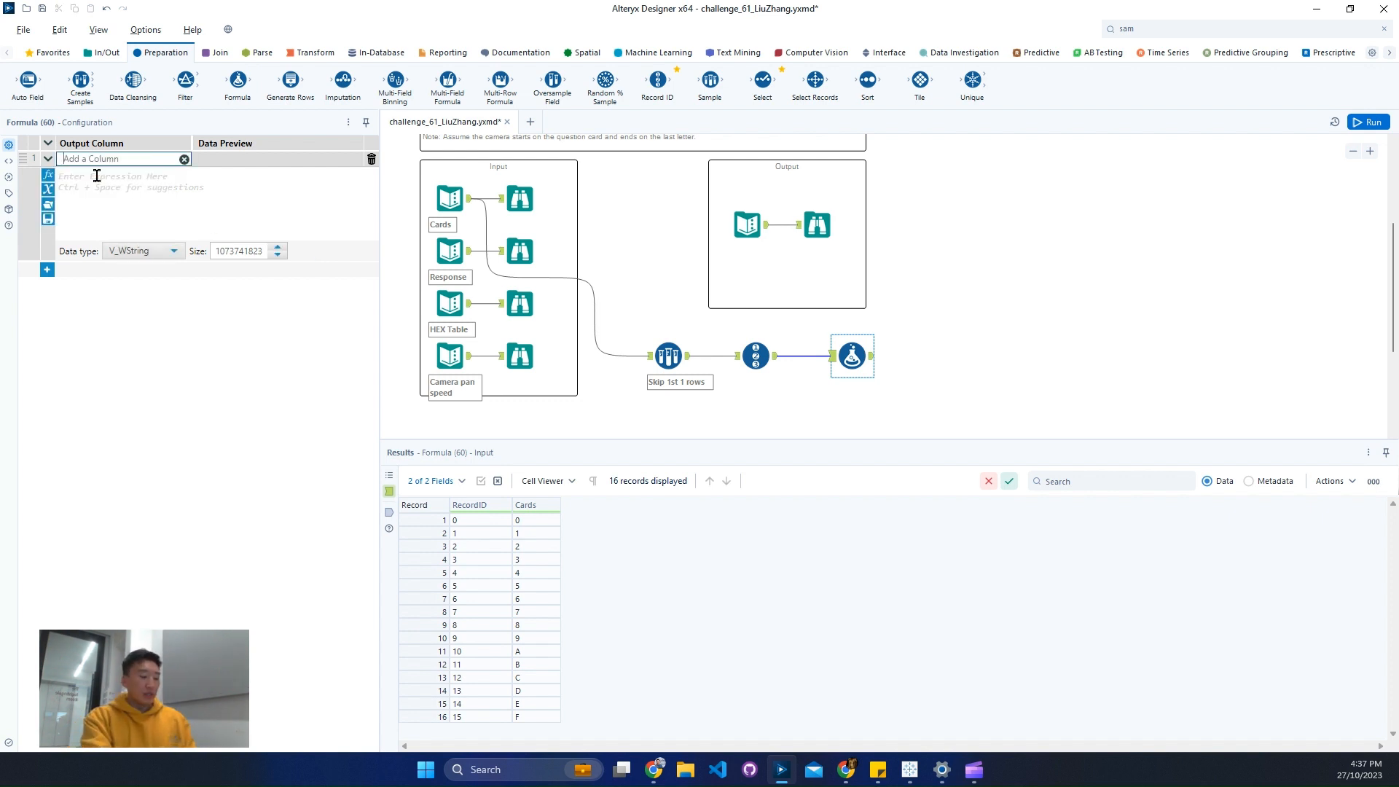
pyautogui.write('Angle')
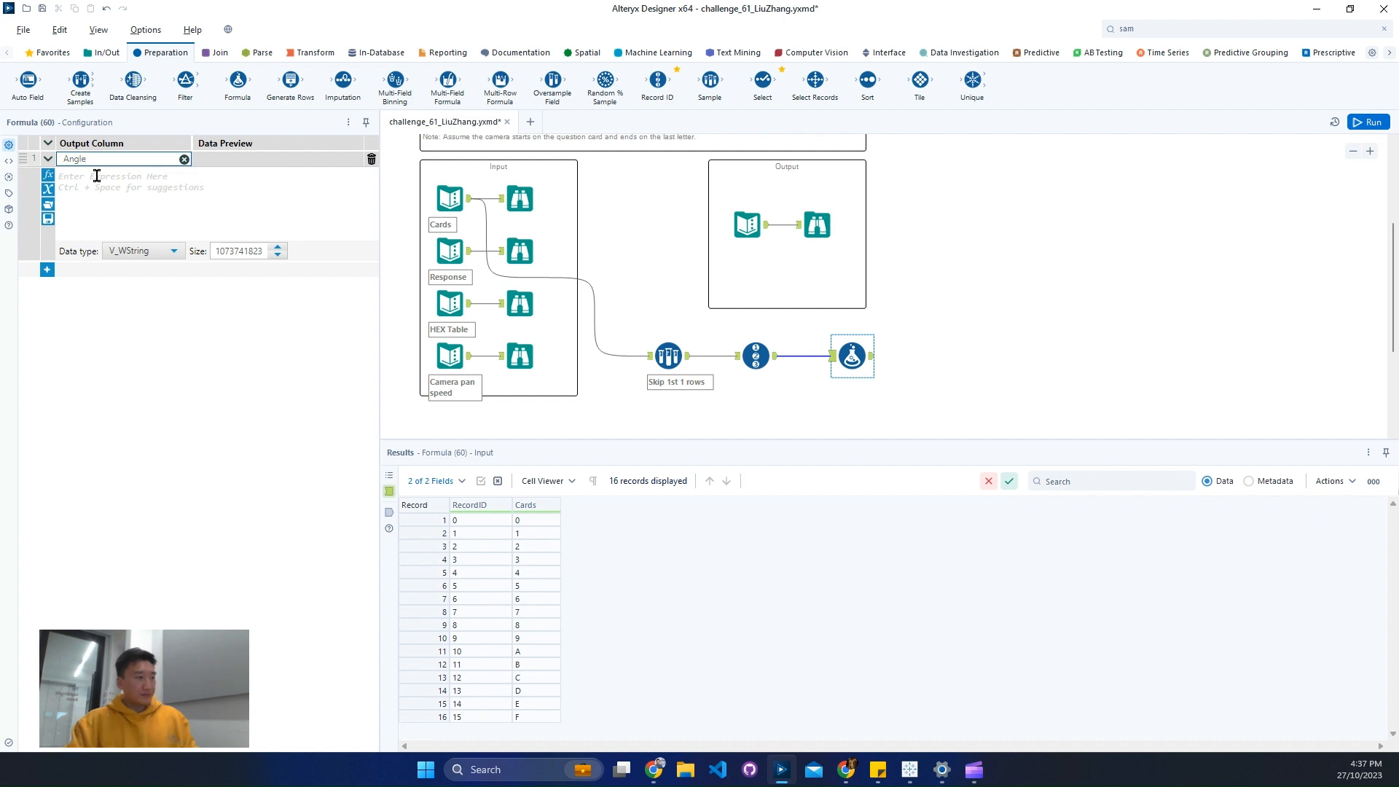
# - Set the Angle expression to [RecordID]*(360/16) with the Double data type, and run the workflow
pyautogui.click(97, 190)
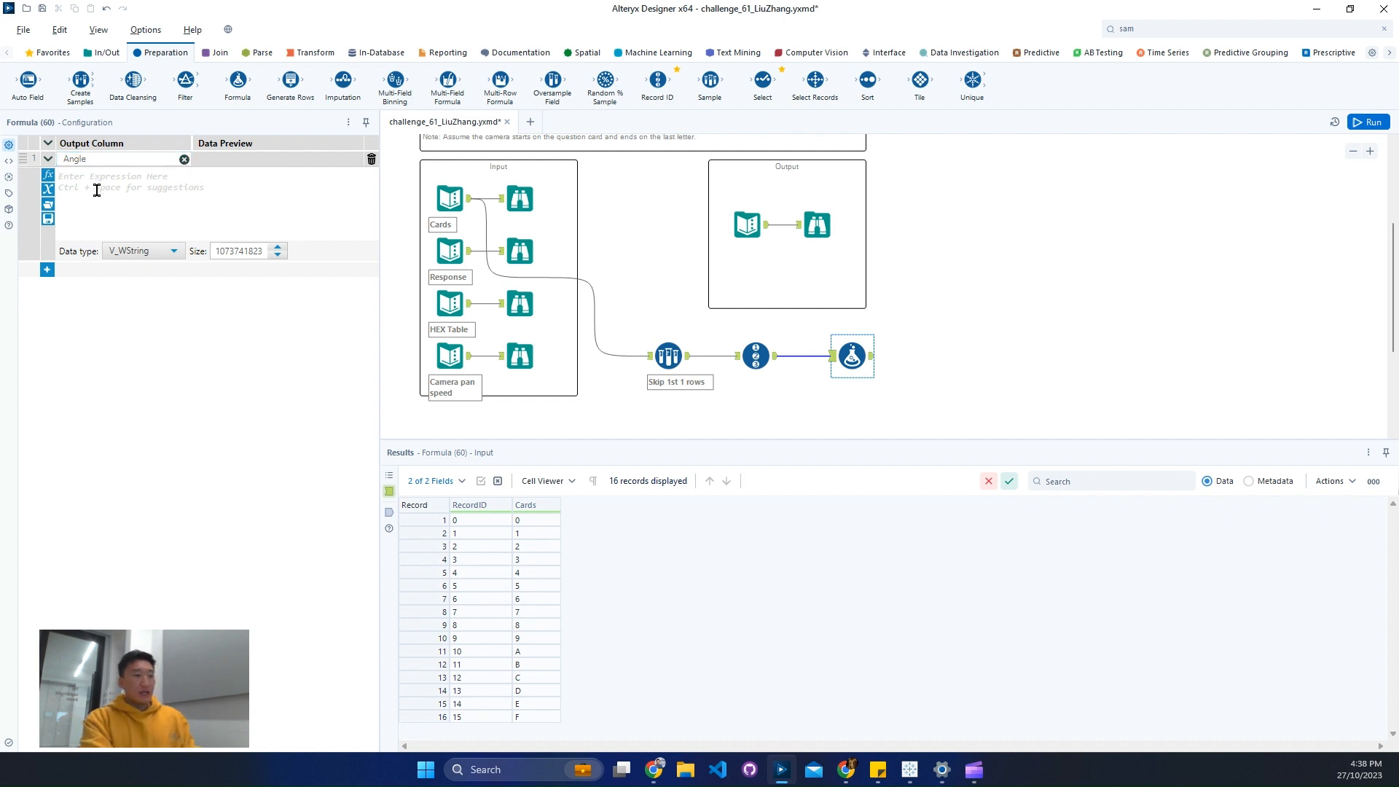
pyautogui.write('rec')
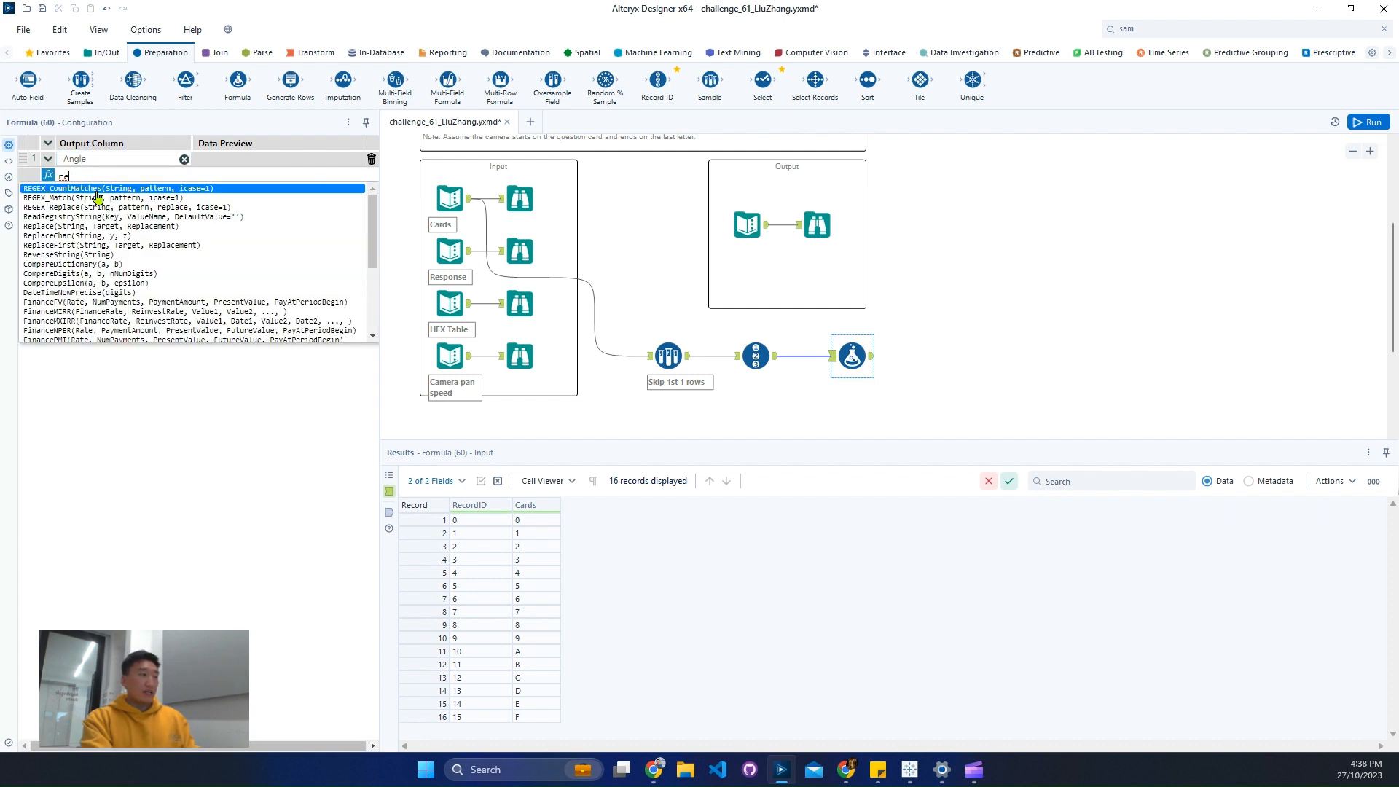
pyautogui.press('Down')
pyautogui.press('Down')
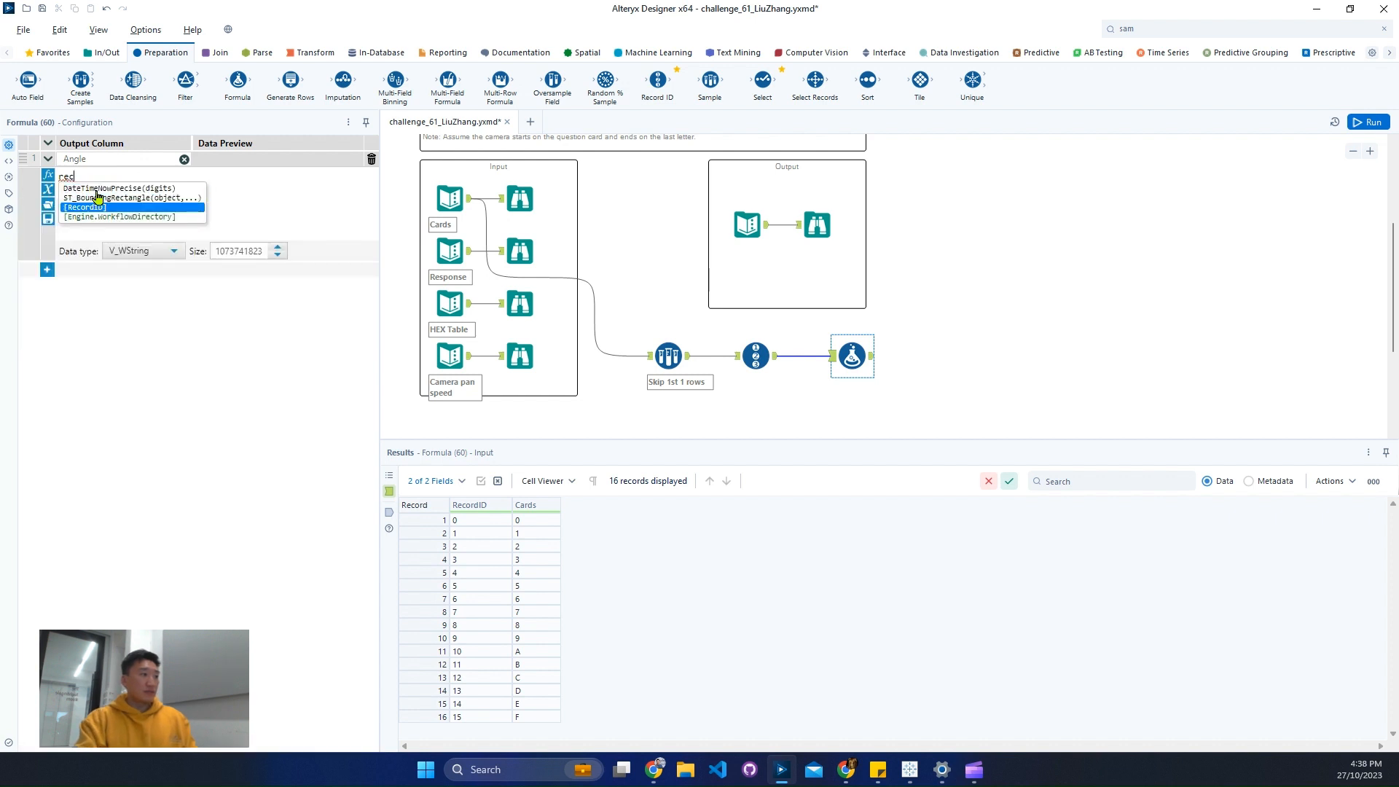
pyautogui.press('Return')
pyautogui.write('*')
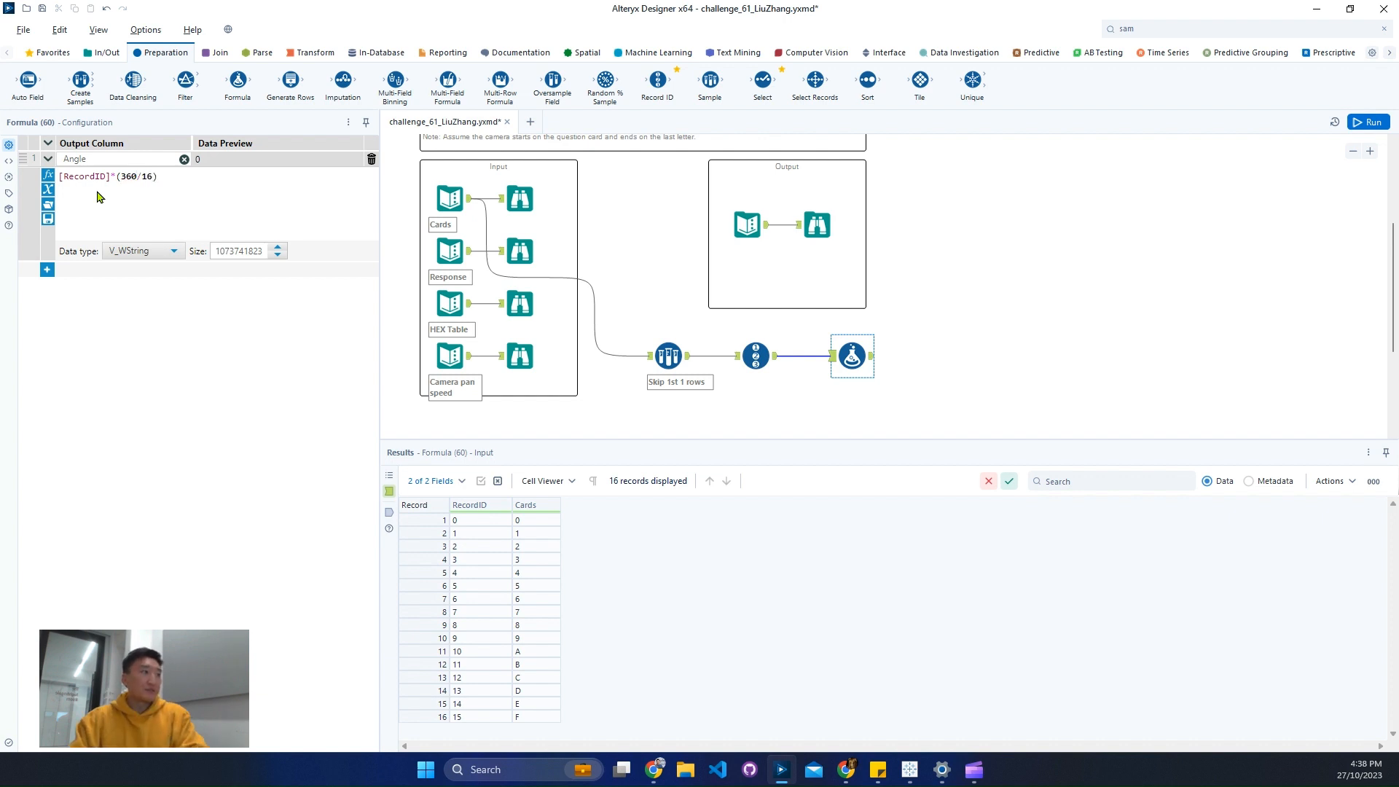
pyautogui.click(145, 251)
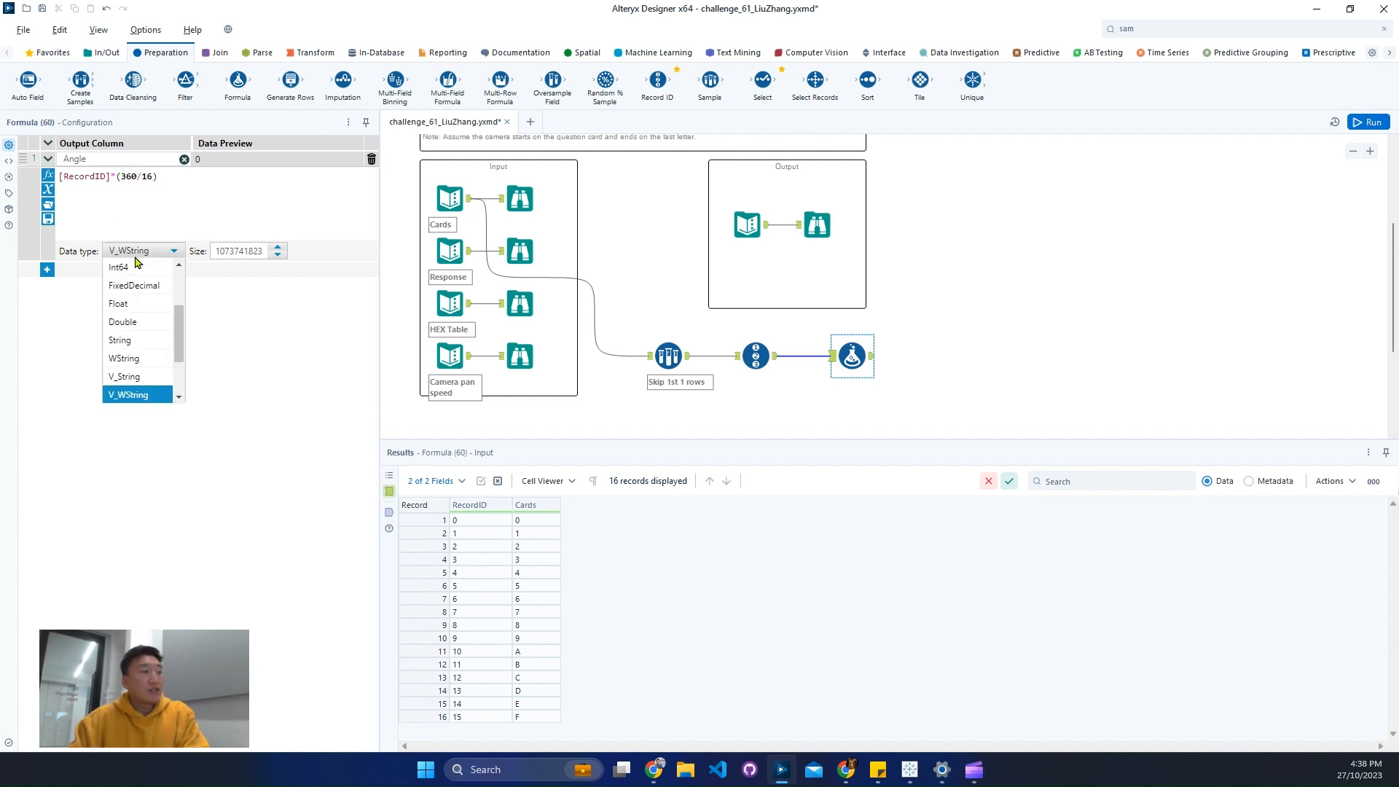
pyautogui.click(153, 333)
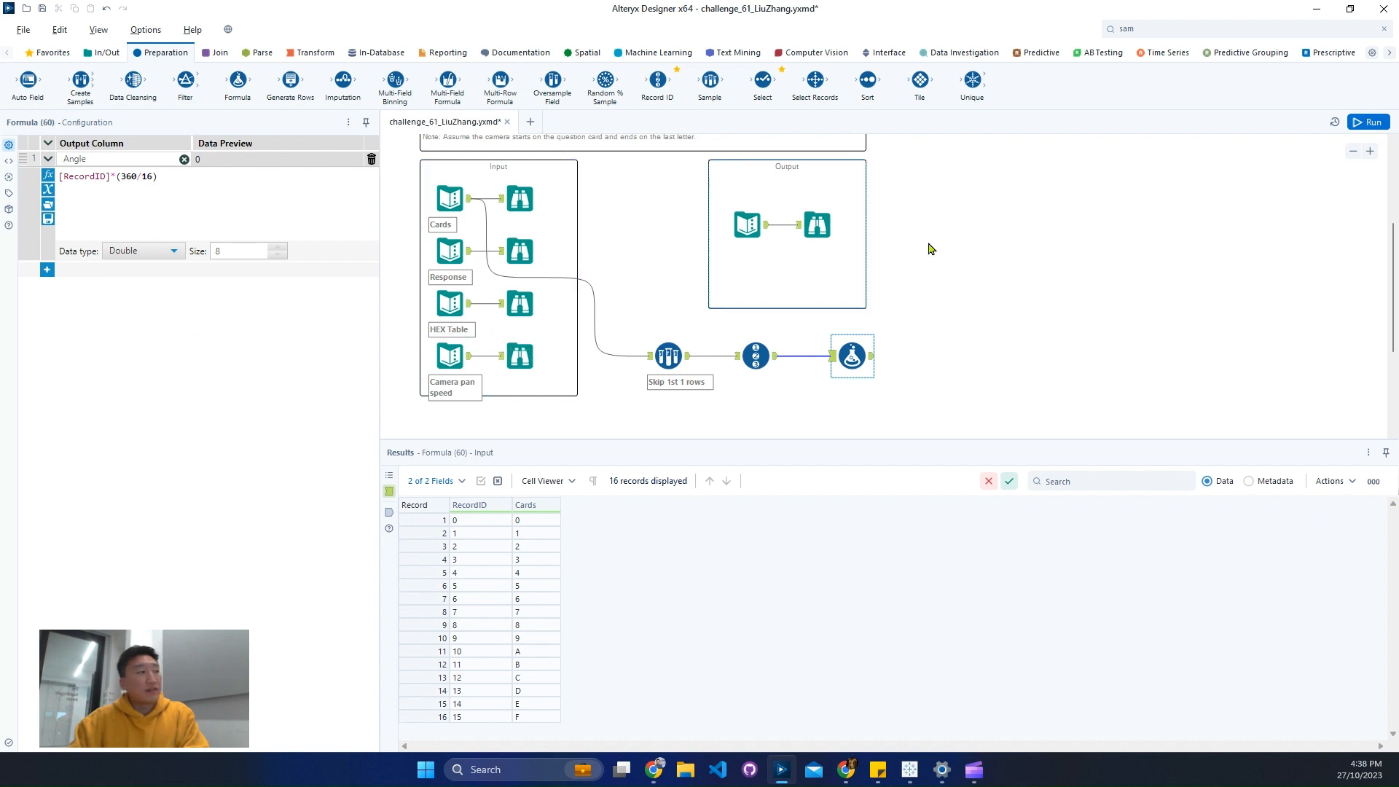
pyautogui.click(1368, 122)
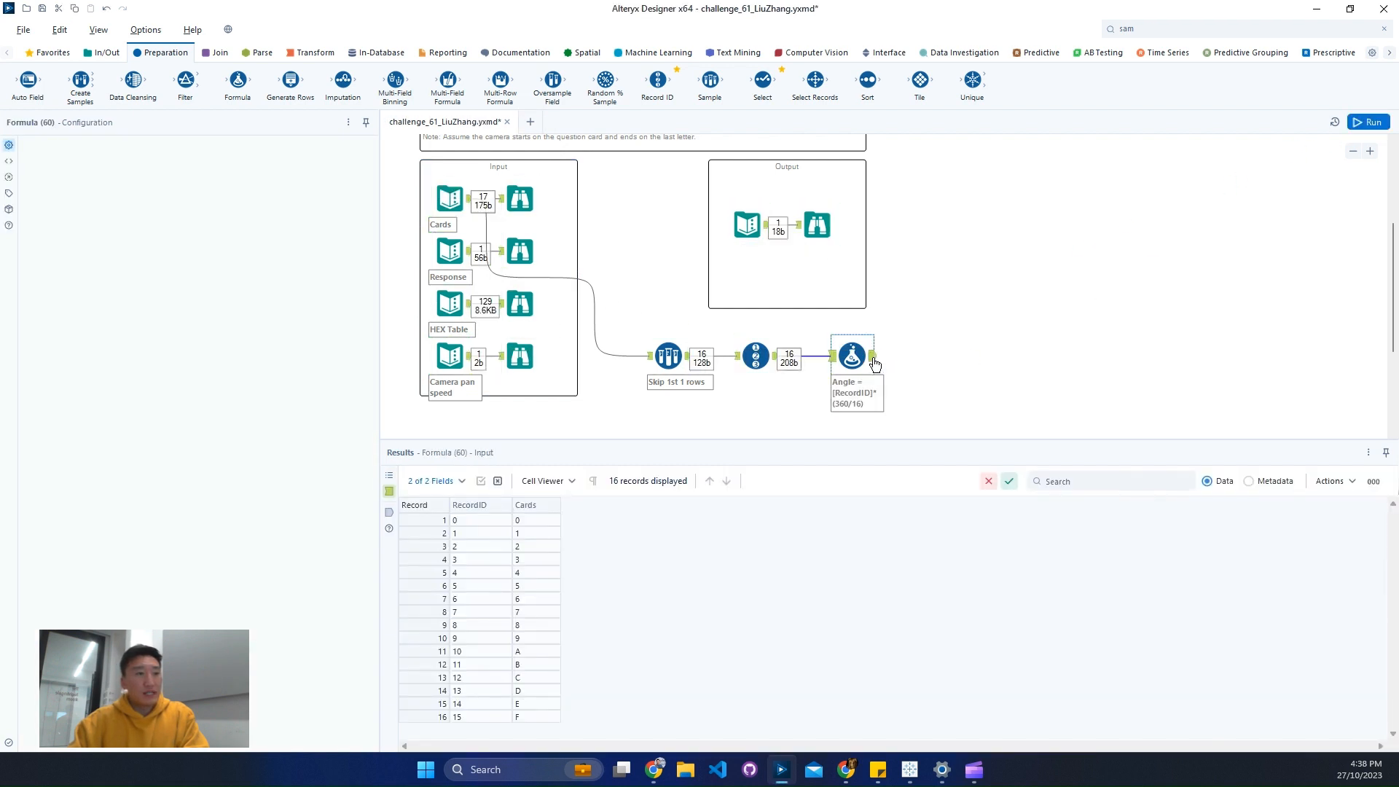
# - Inspect the Angle values of the first and last cards in the Formula tool's output
pyautogui.click(867, 363)
pyautogui.click(419, 521)
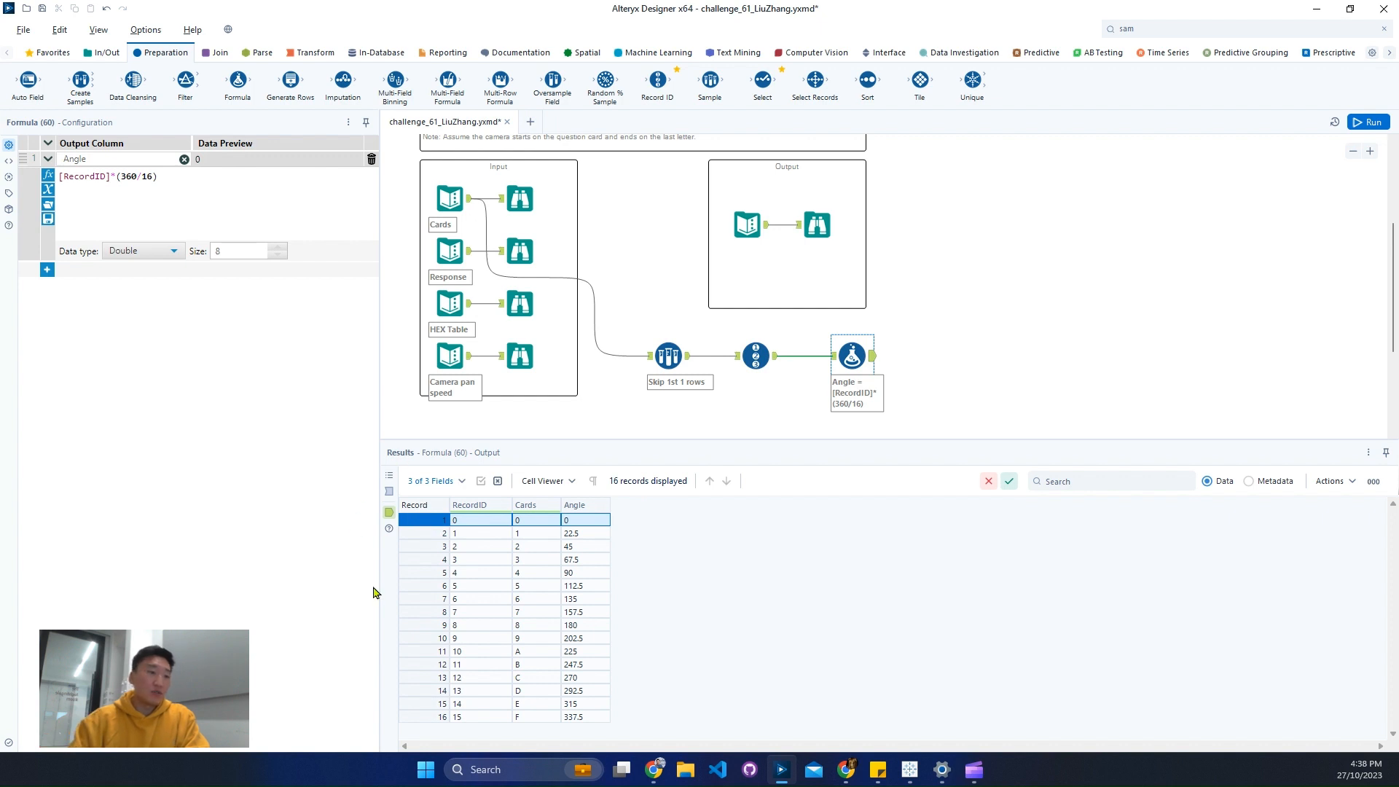
pyautogui.click(591, 718)
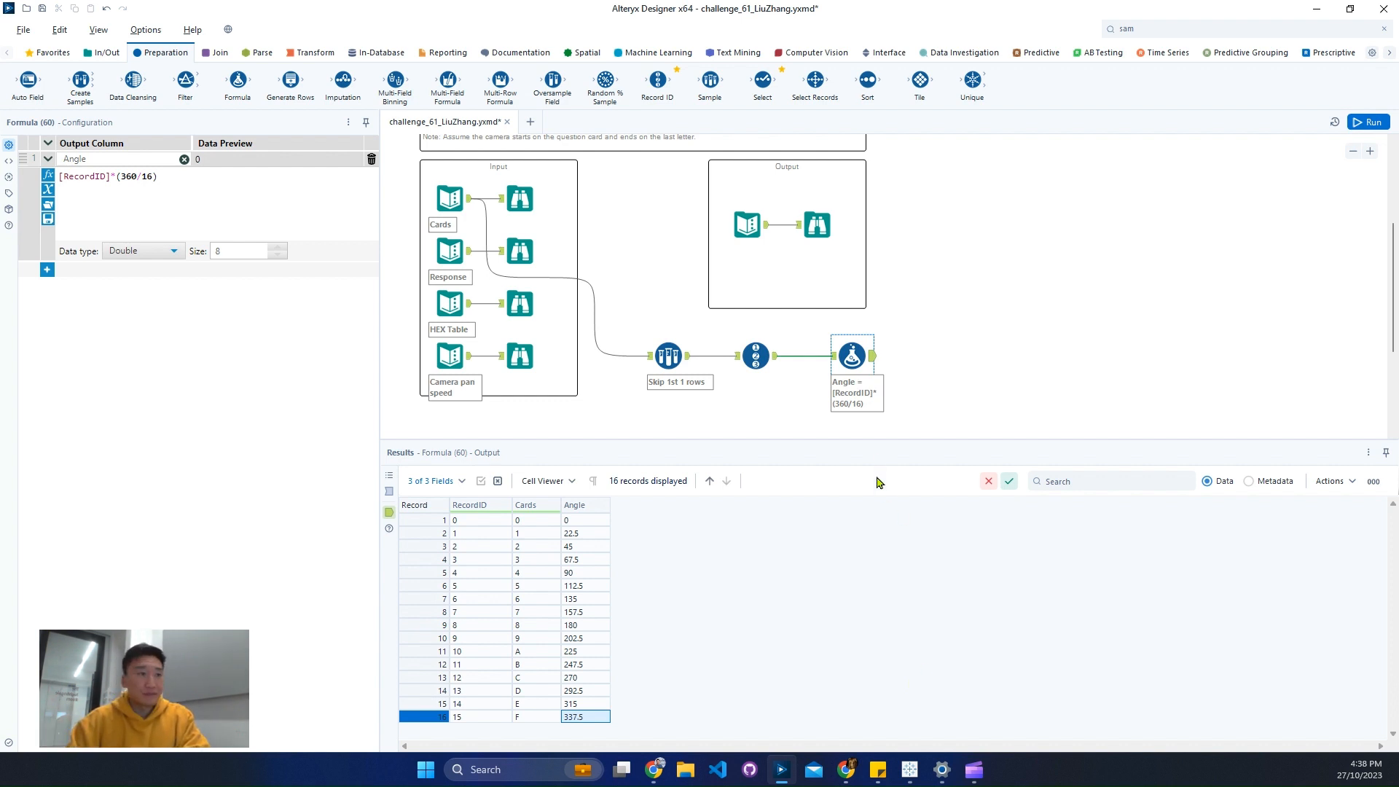
# - Examine the Response input's data and widen its column to read the full message
pyautogui.click(526, 259)
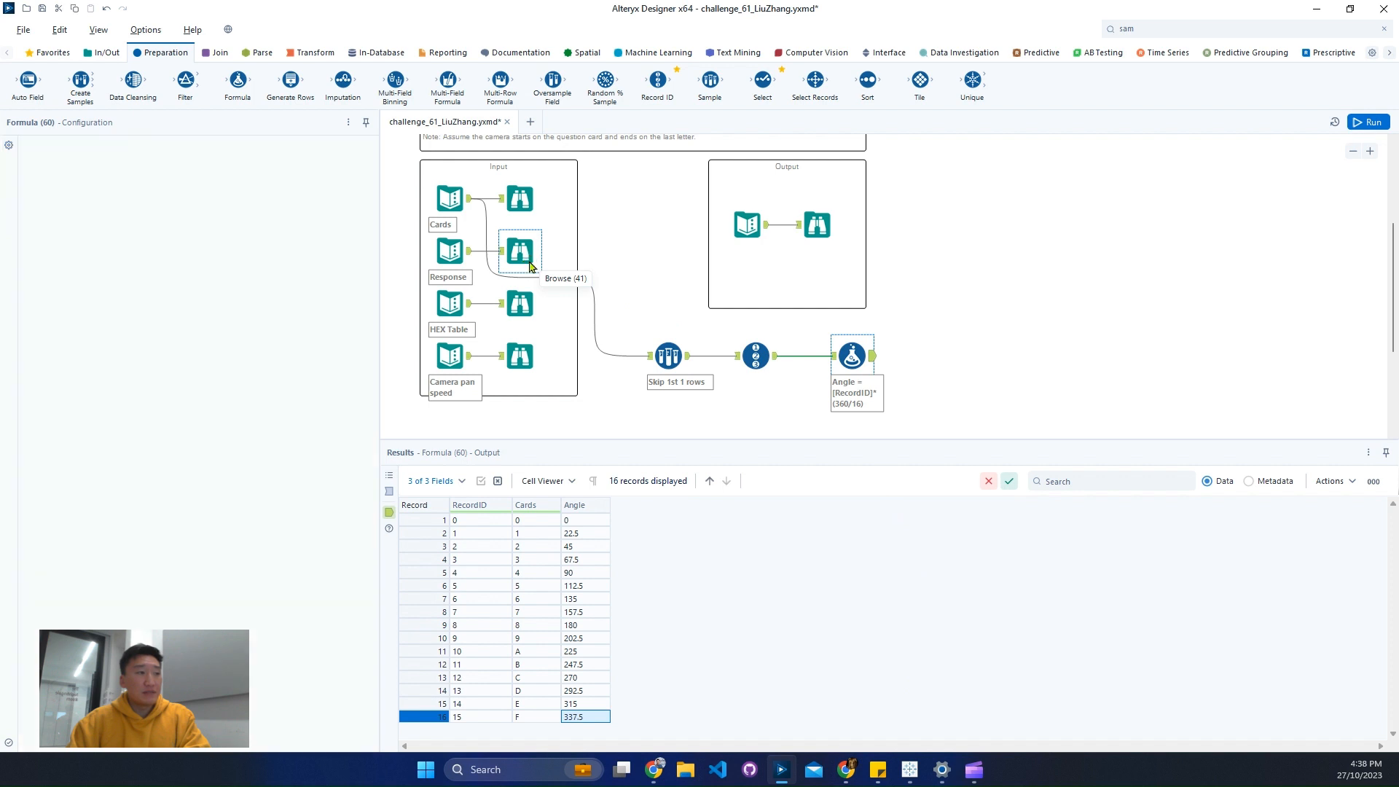
pyautogui.scroll(-1, 664, 352)
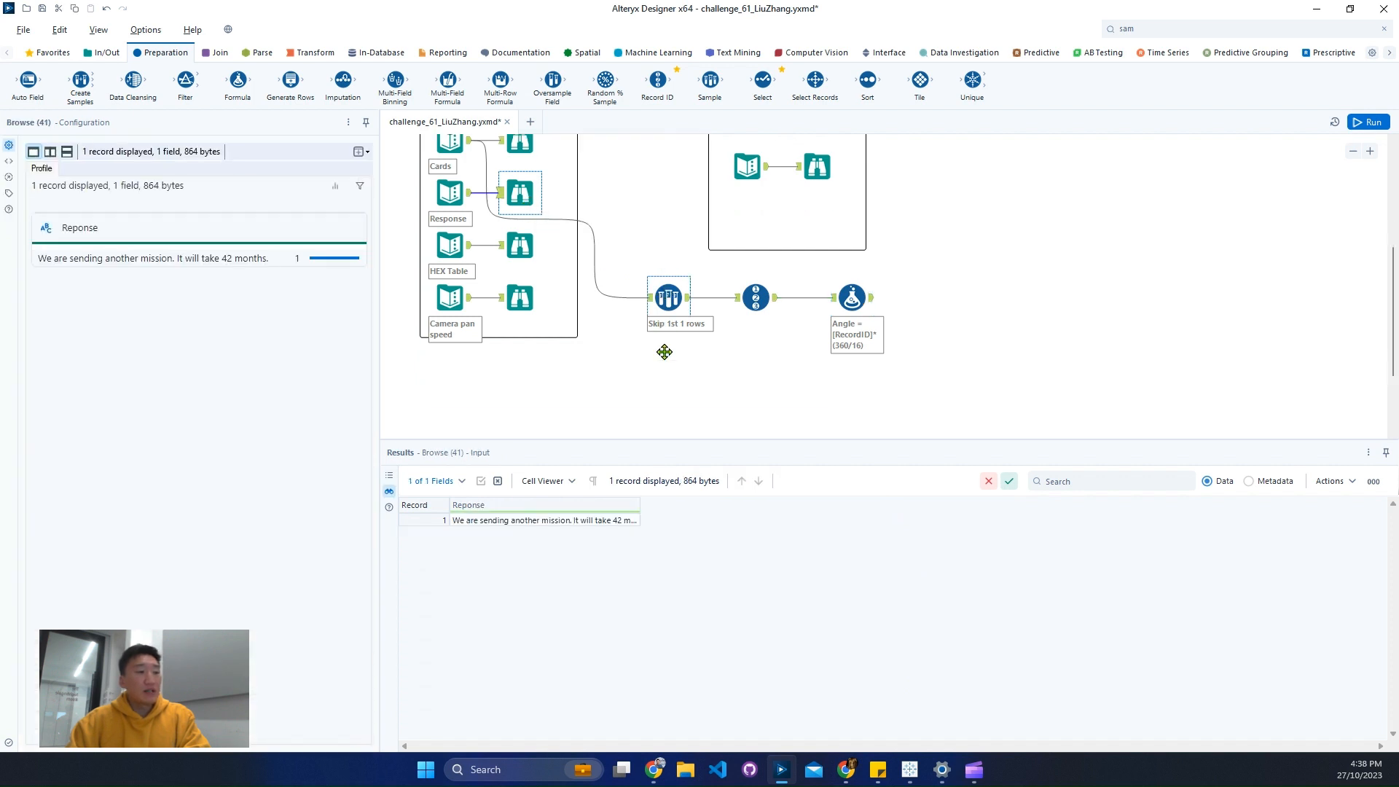
pyautogui.click(589, 523)
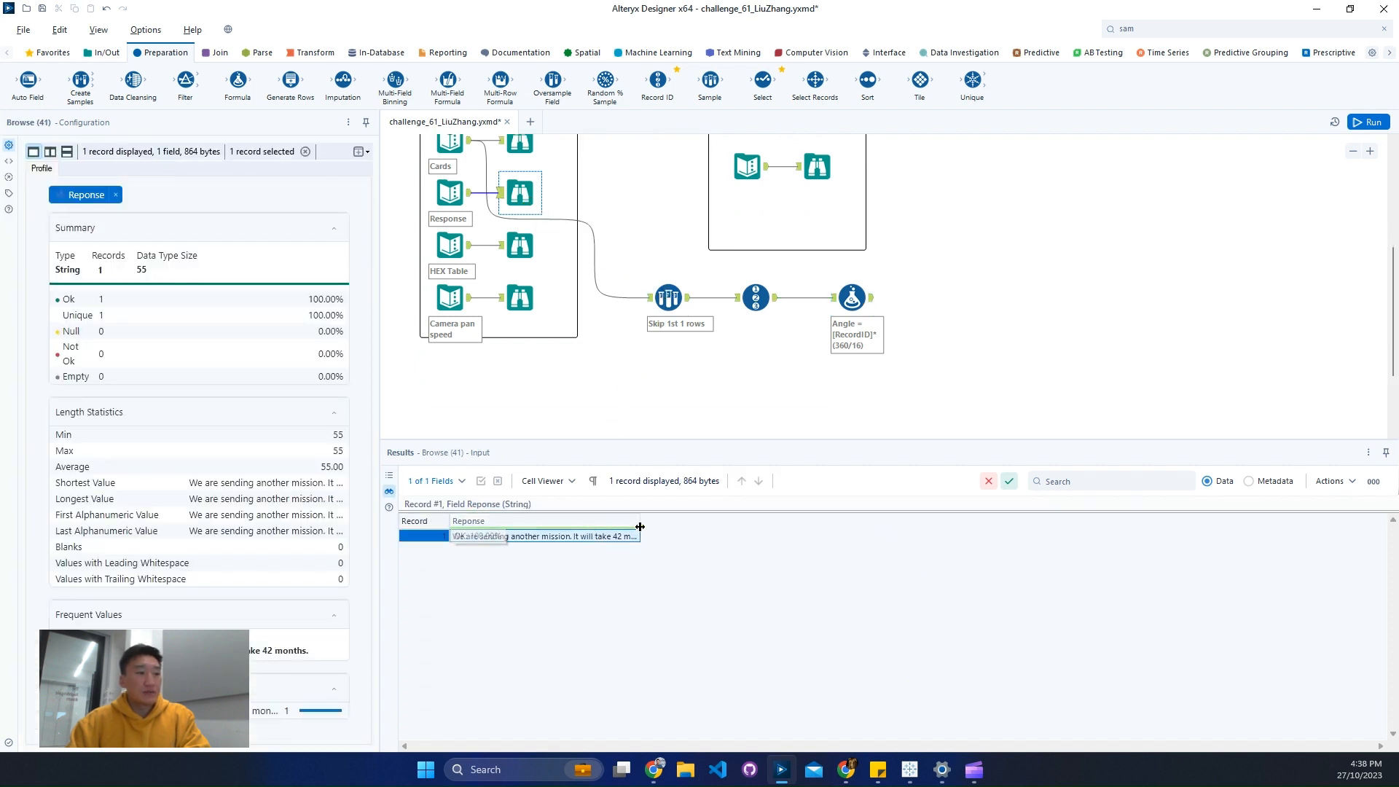
pyautogui.moveTo(640, 522); pyautogui.dragTo(871, 533)
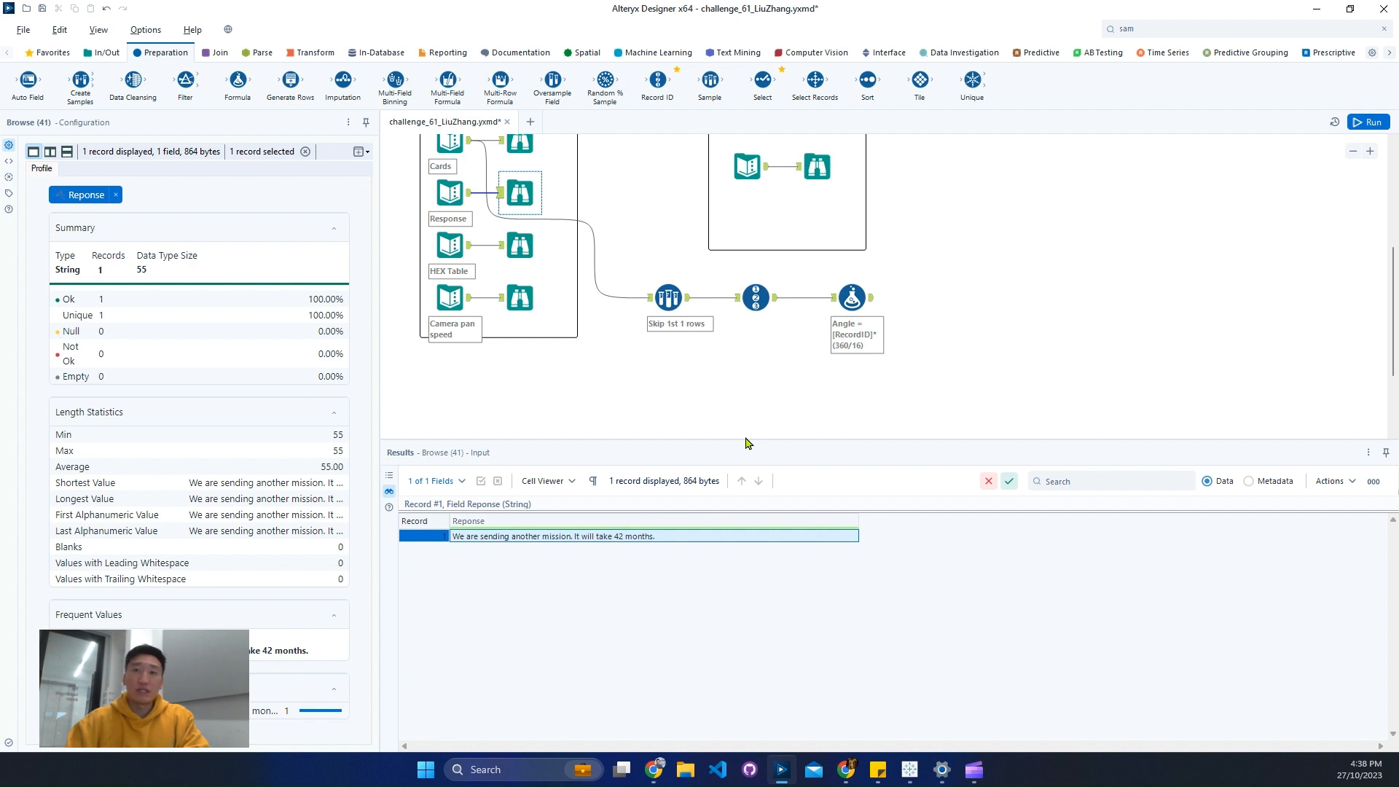
# - Add a RegEx tool below the Sample tool and connect the Response input to it
pyautogui.click(269, 54)
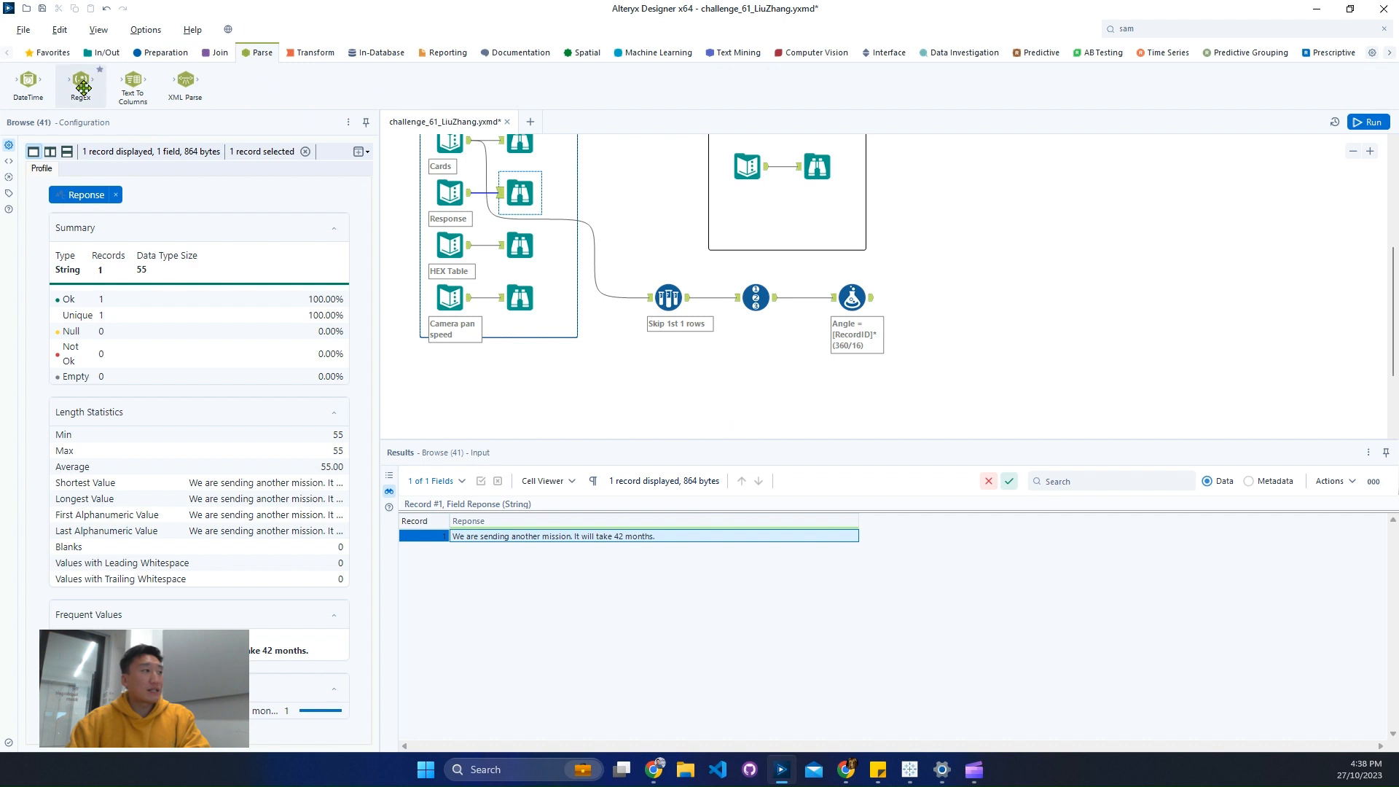
pyautogui.moveTo(80, 80); pyautogui.dragTo(659, 385)
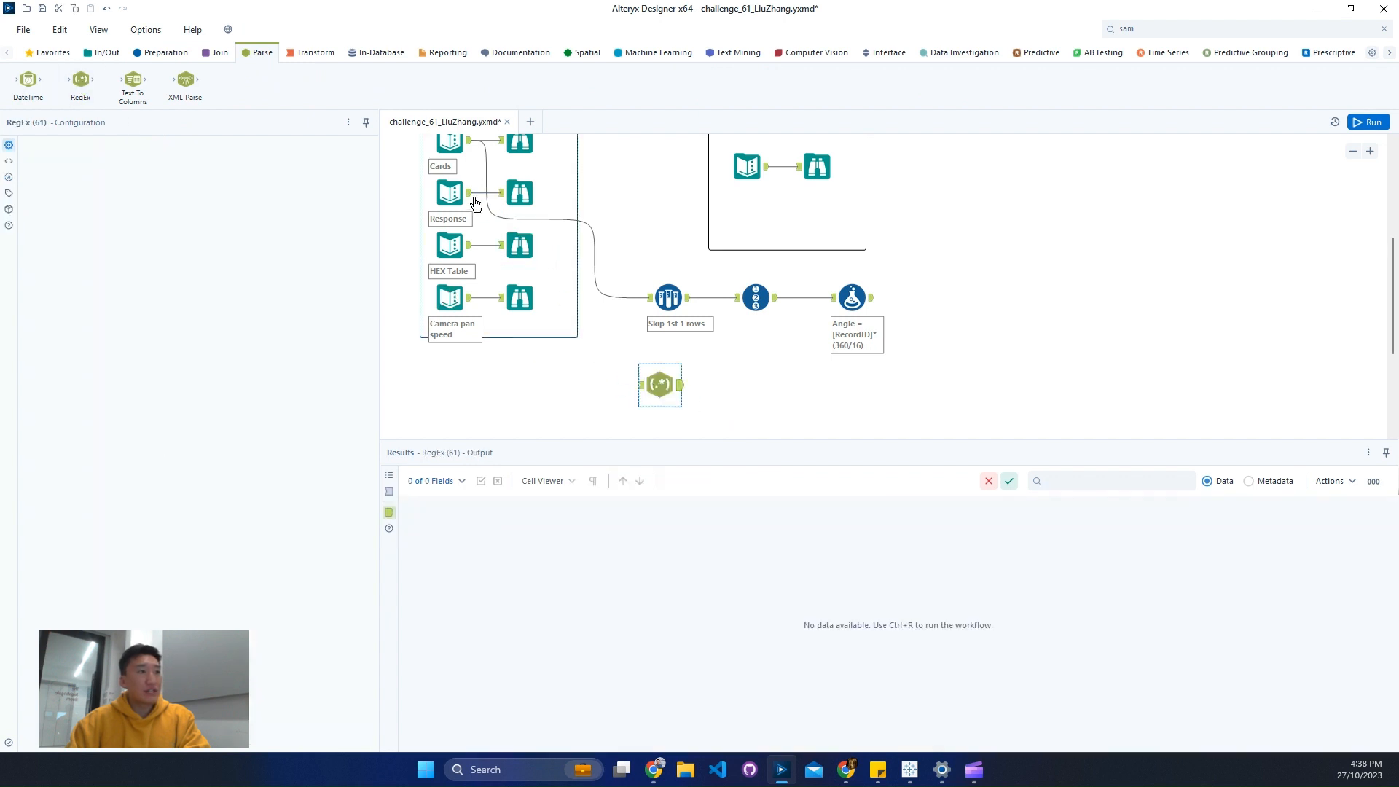
pyautogui.moveTo(470, 192); pyautogui.dragTo(667, 384)
pyautogui.click(657, 382)
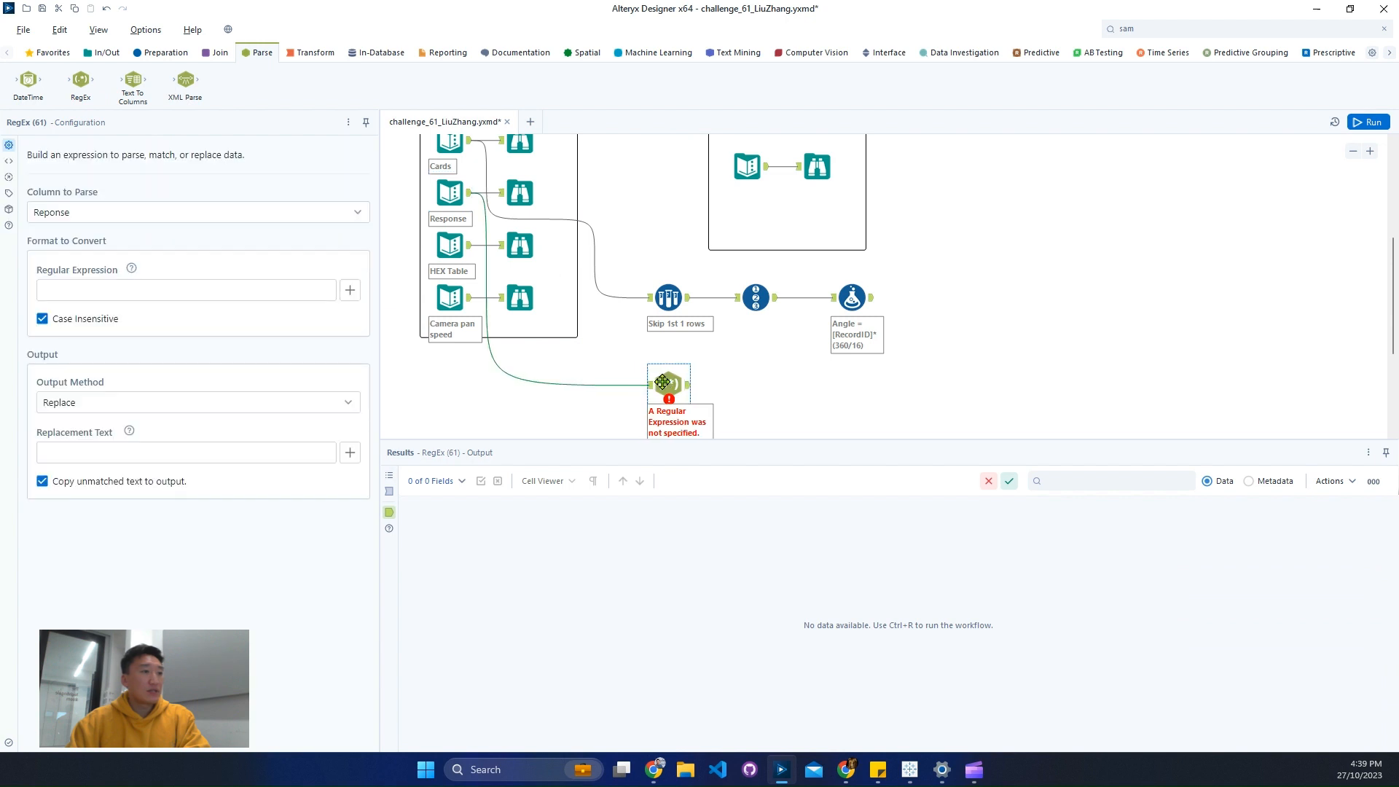
# - Configure the RegEx tool with the expression "." and the Tokenize method split to rows, run the workflow, and view its output
pyautogui.click(250, 289)
pyautogui.write('.')
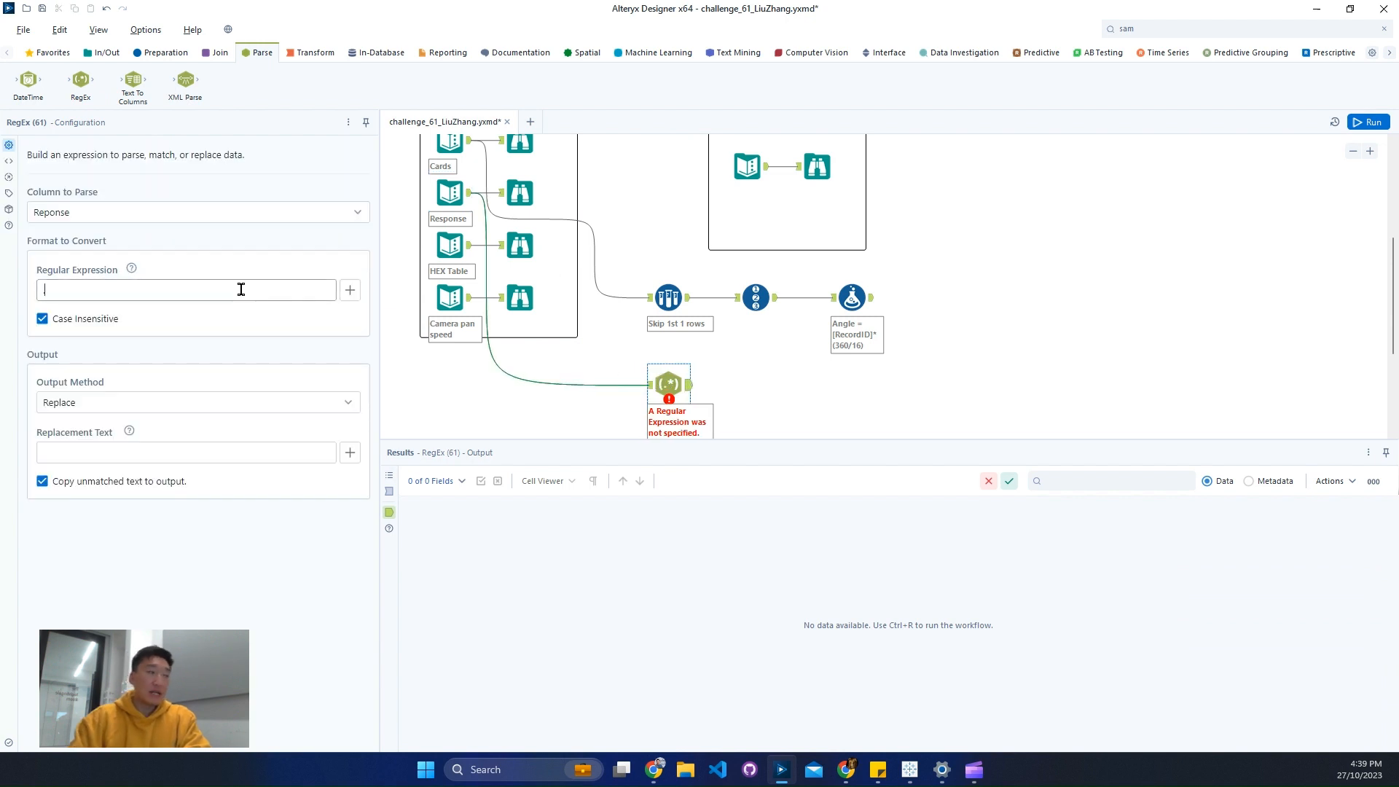
pyautogui.click(112, 400)
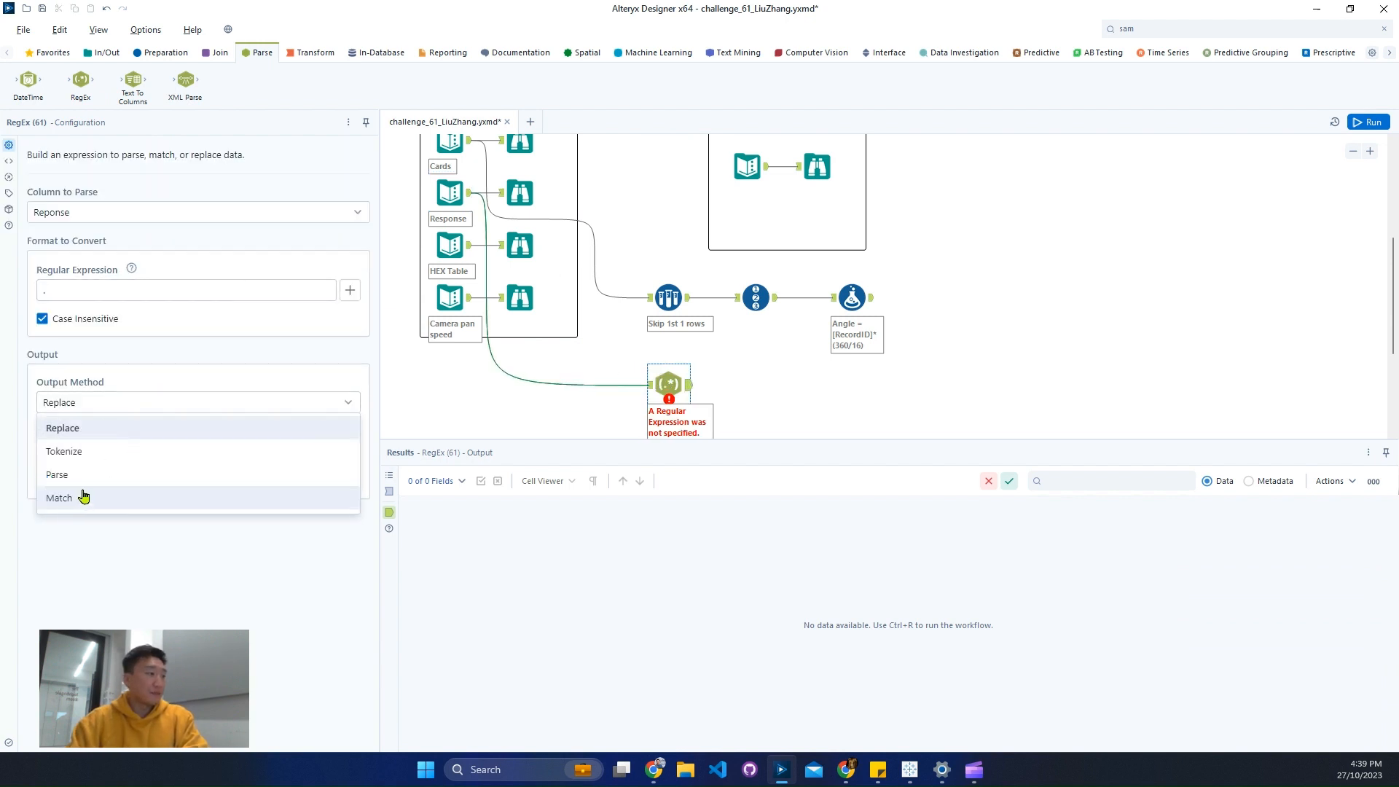
pyautogui.click(116, 455)
pyautogui.click(72, 600)
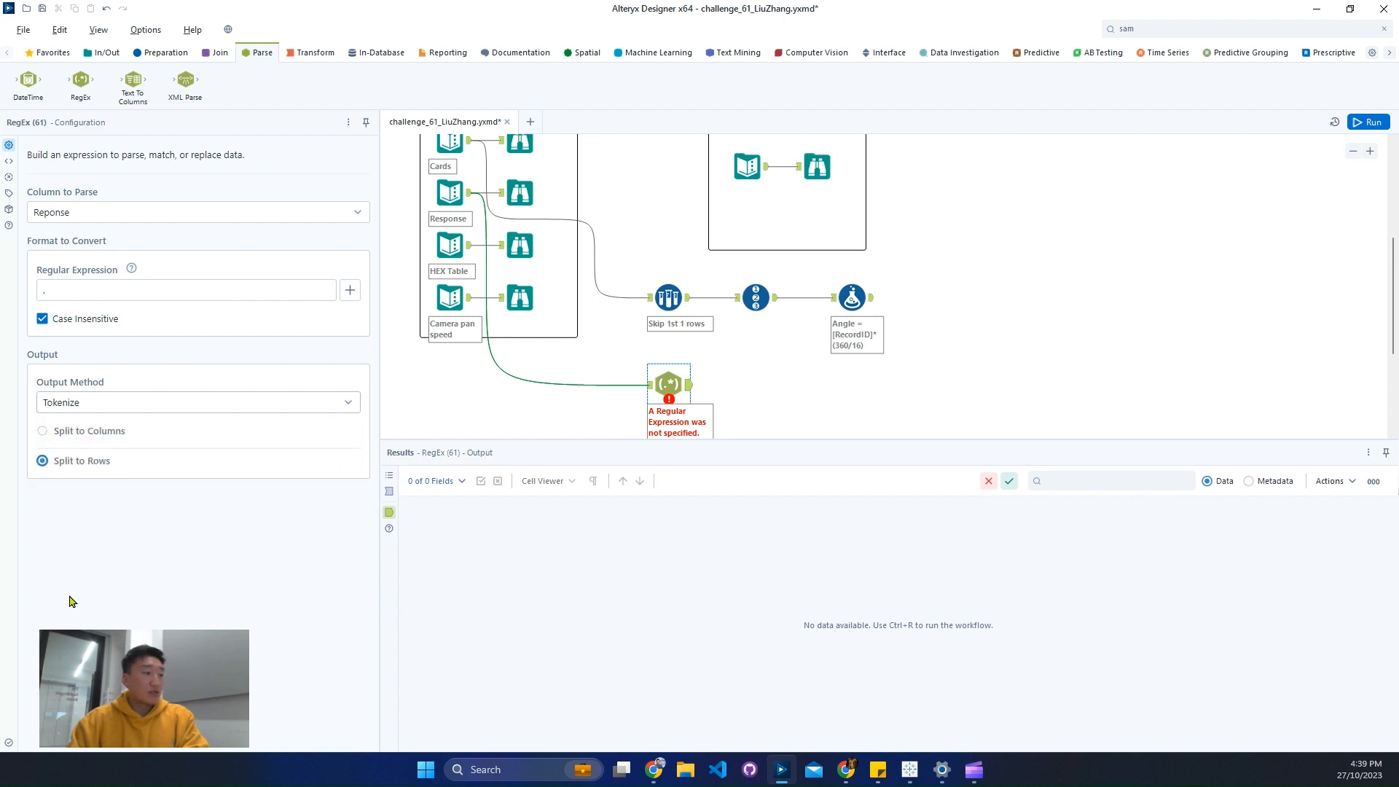
pyautogui.click(1356, 121)
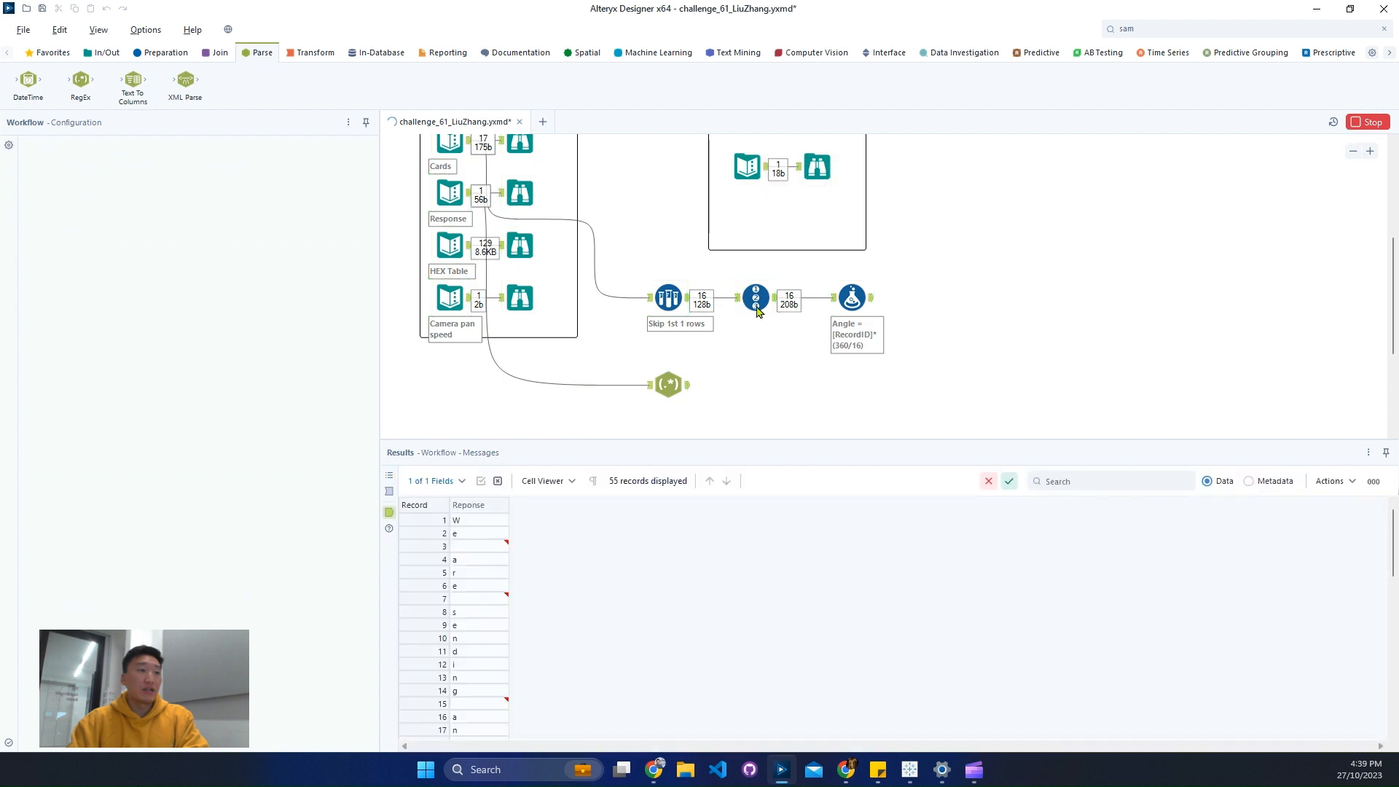
pyautogui.click(688, 397)
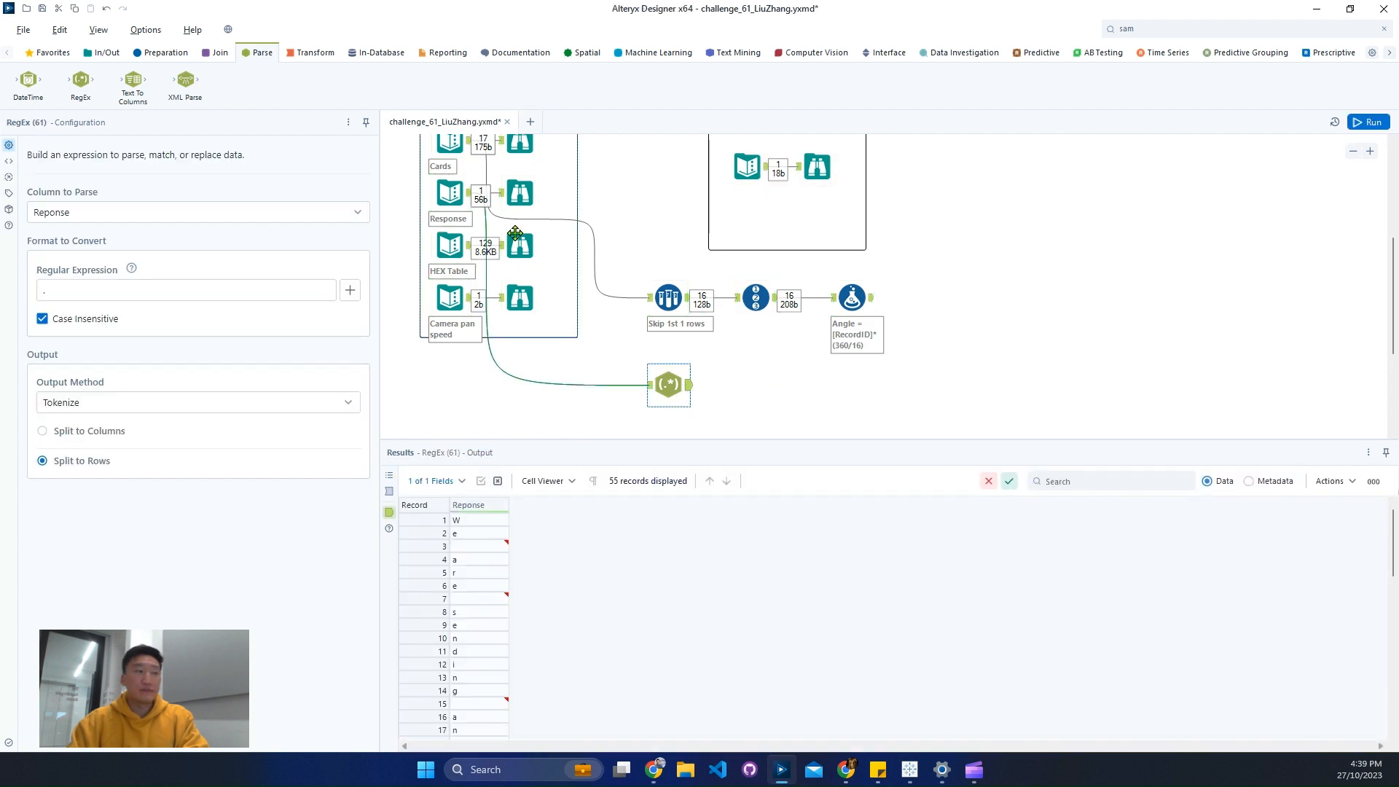
# - Add a Record ID tool after the RegEx tool
pyautogui.click(166, 52)
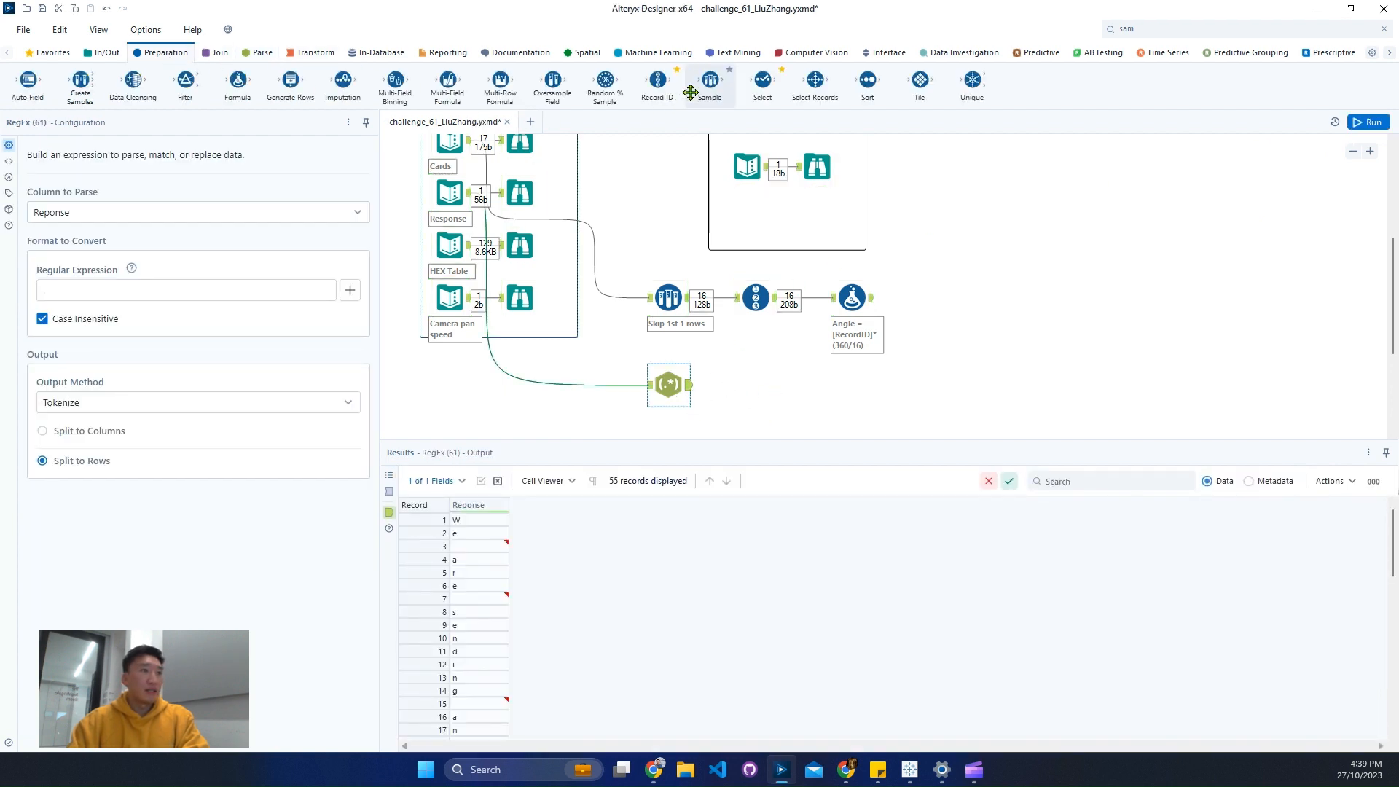
pyautogui.moveTo(657, 81); pyautogui.dragTo(748, 384)
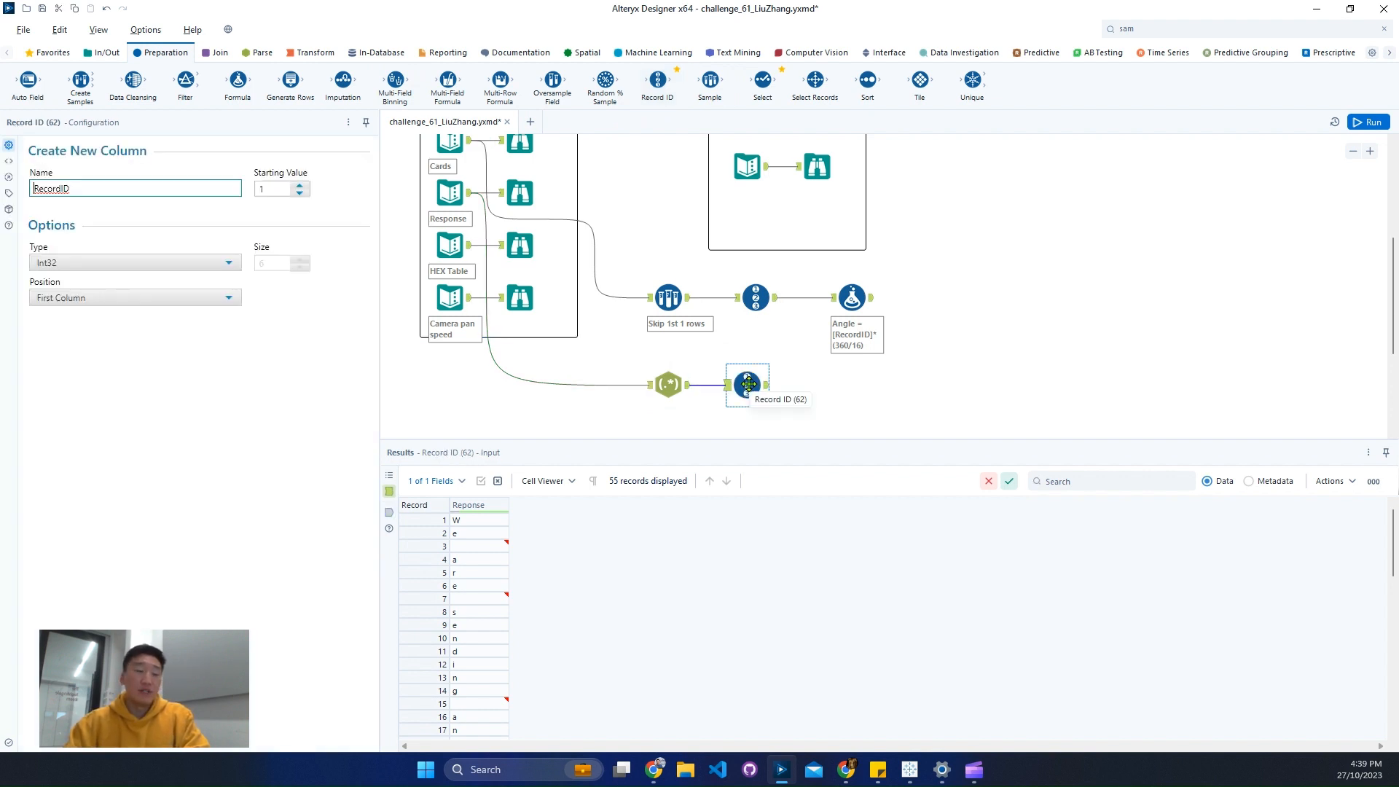
# - Examine the HEX Table input's data, focusing on the first row that holds the column names
pyautogui.scroll(-4, 853, 359)
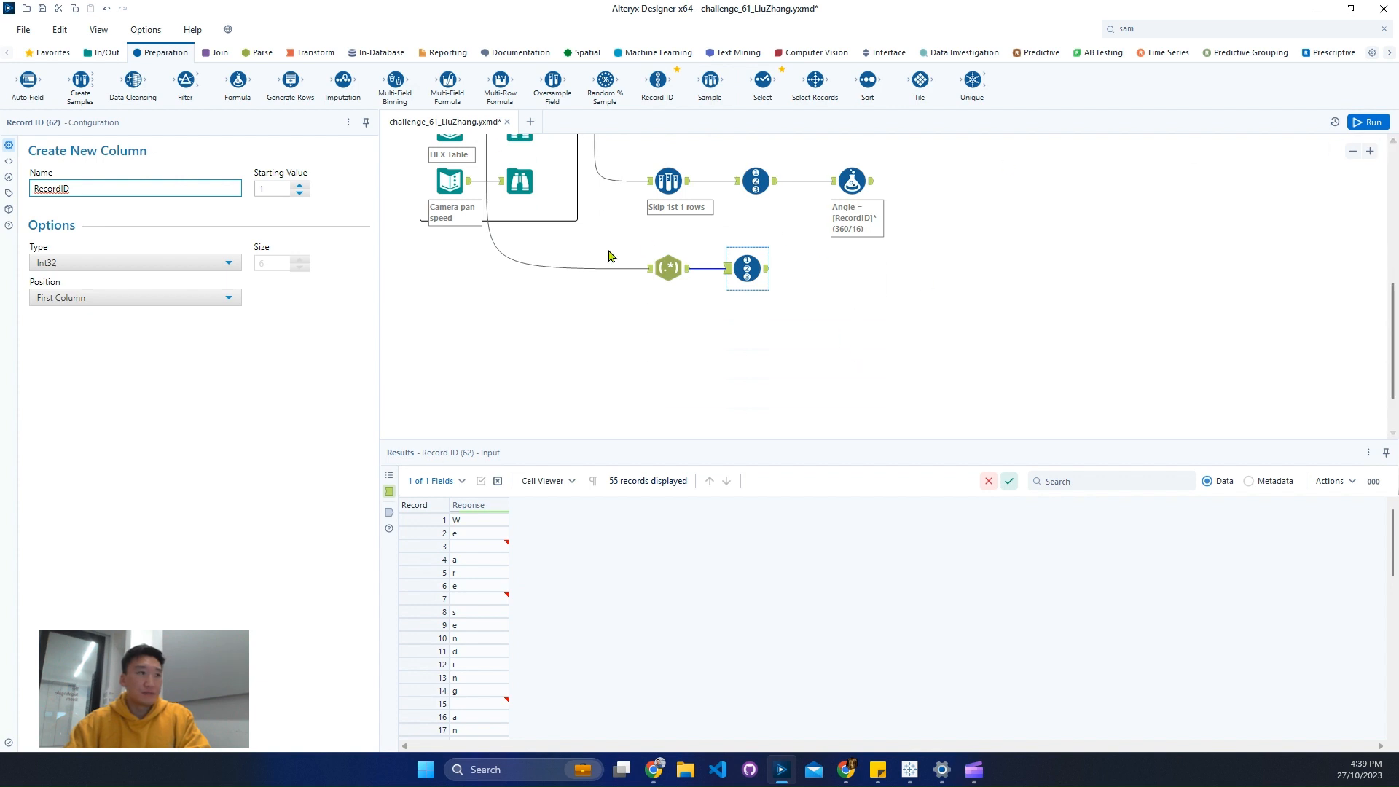
pyautogui.scroll(1, 554, 218)
pyautogui.click(519, 157)
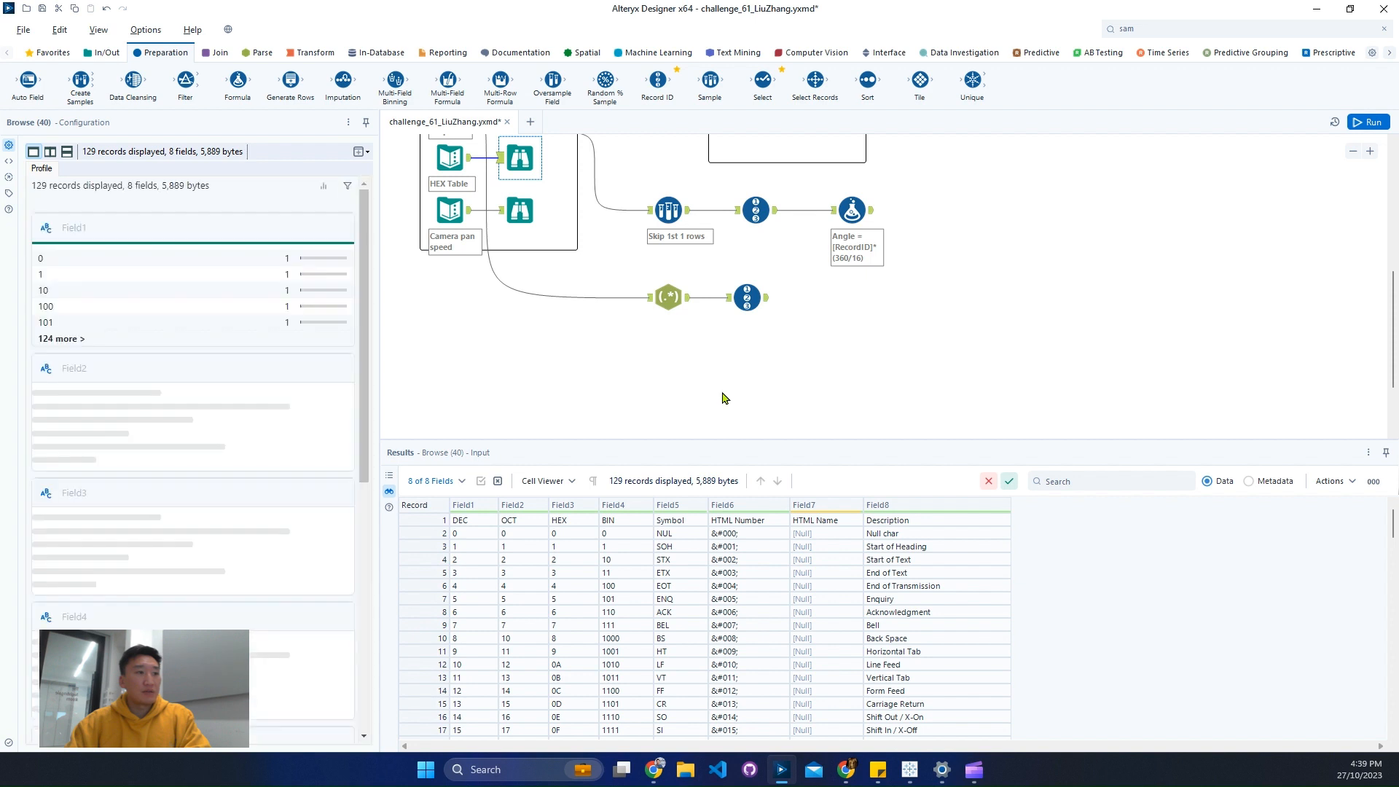
pyautogui.click(416, 520)
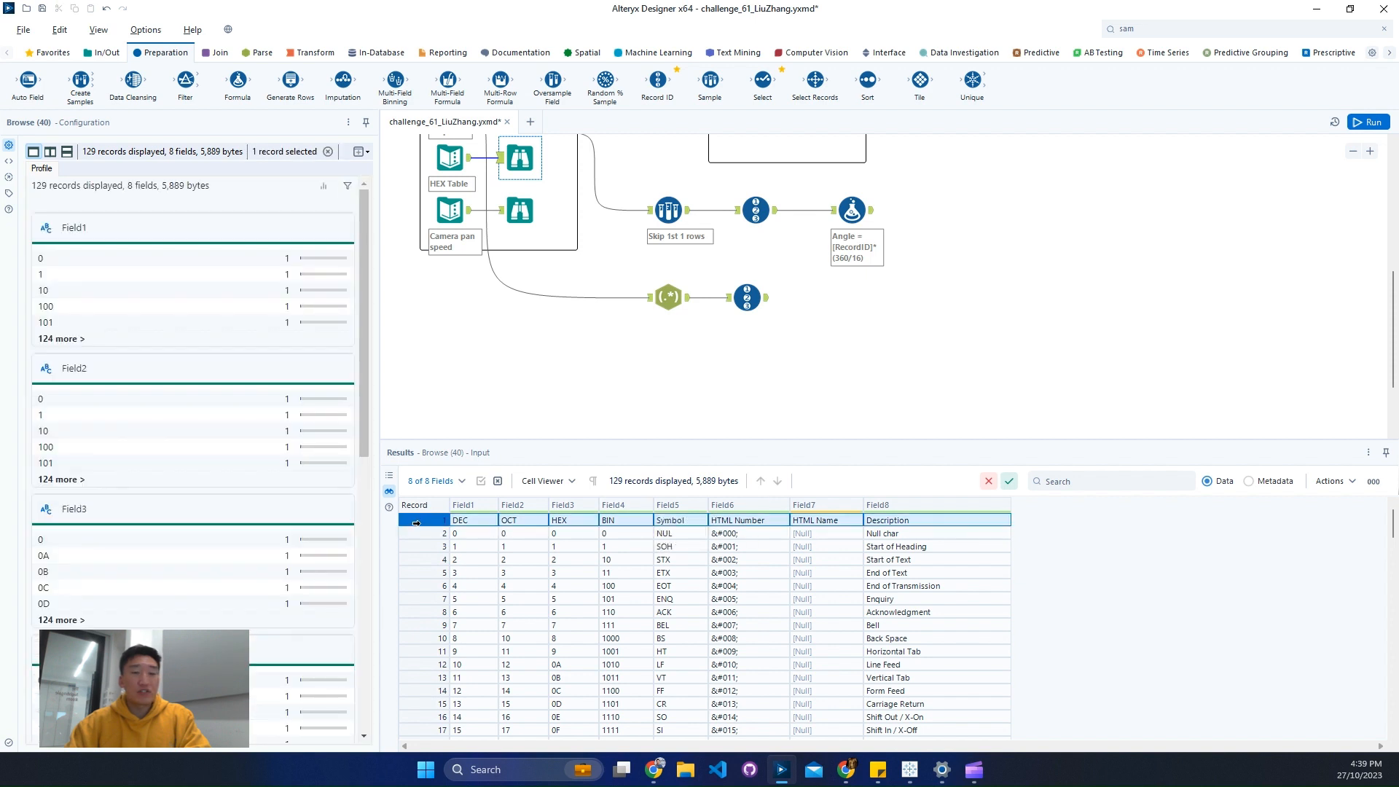
# - Add a Dynamic Rename tool below the RegEx tool and connect the HEX Table input to it
pyautogui.click(1157, 28)
pyautogui.write('dyn')
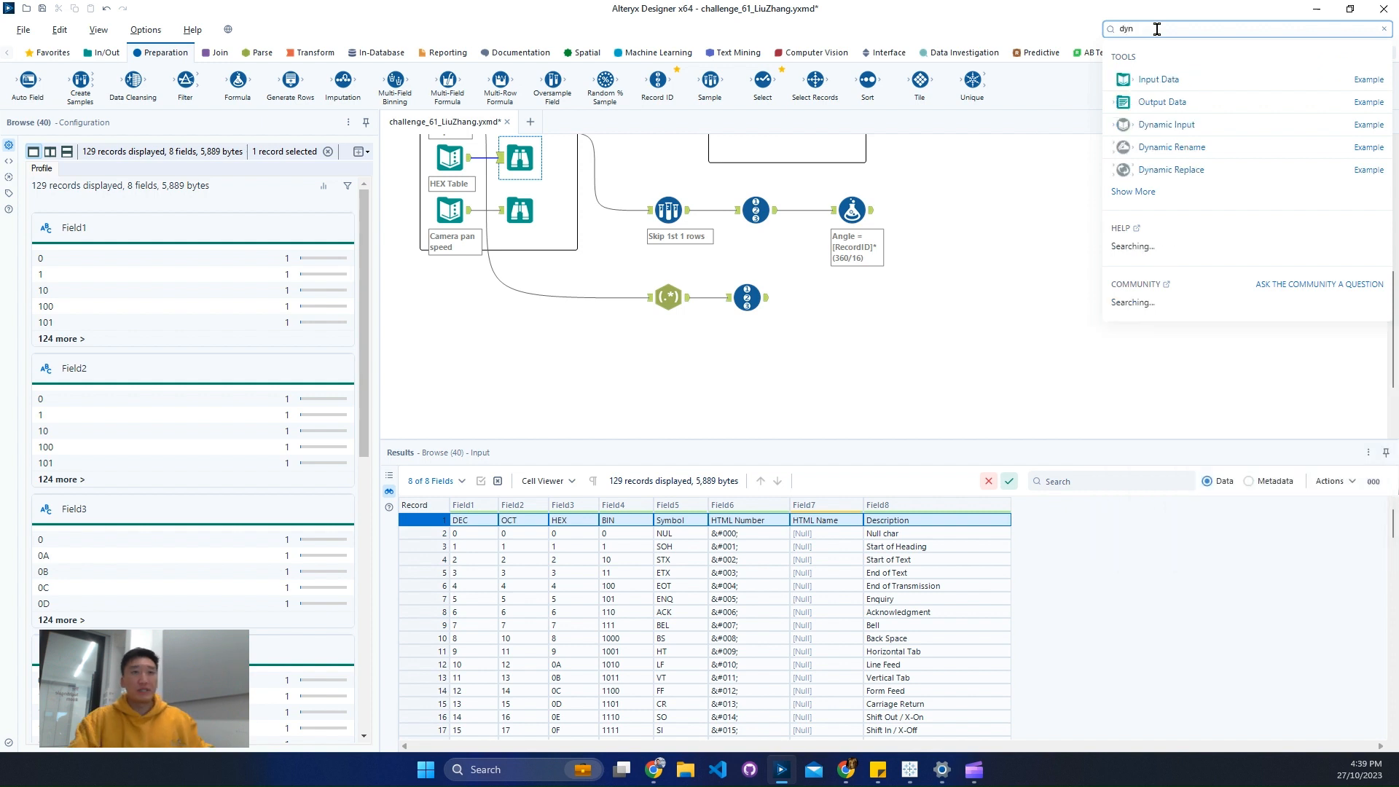
pyautogui.moveTo(1162, 146); pyautogui.dragTo(675, 371)
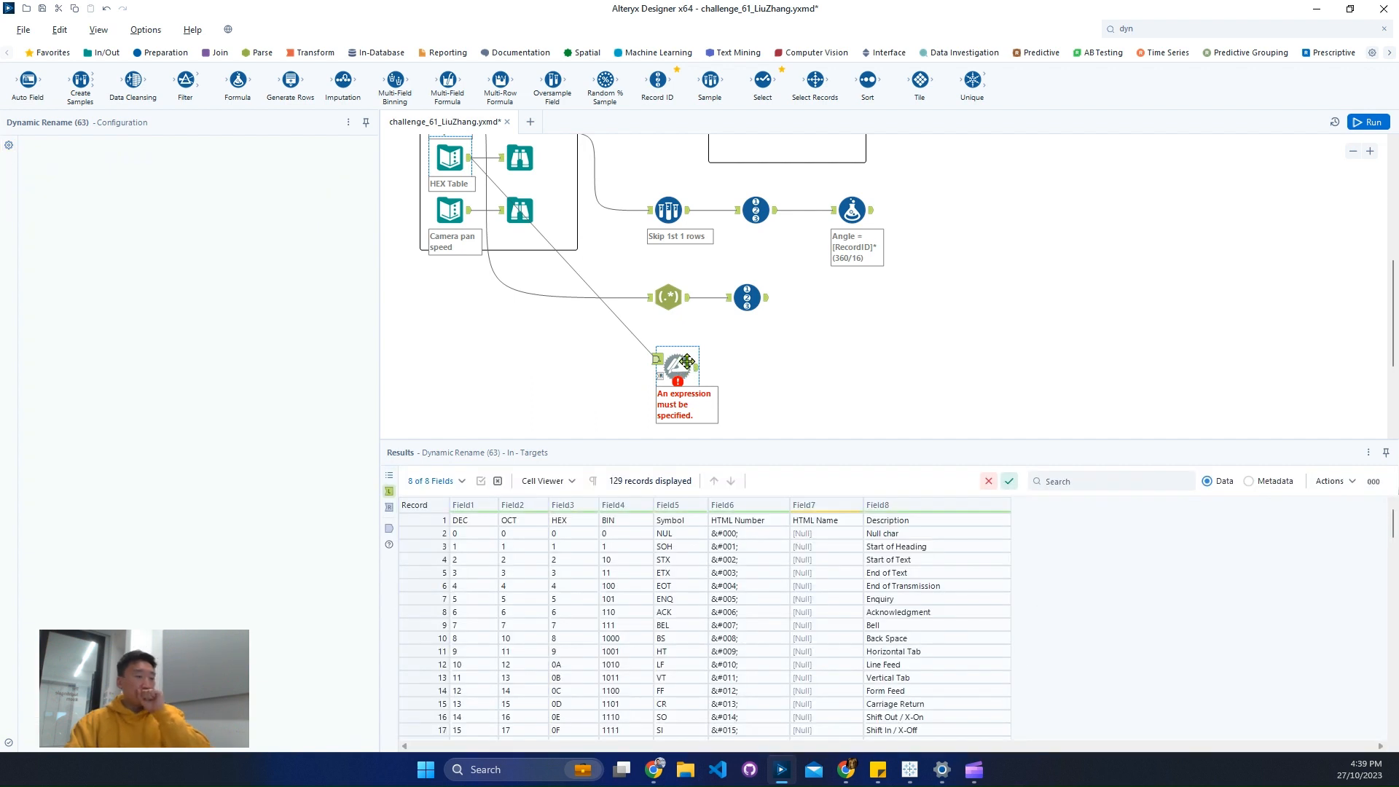
# - Set the Dynamic Rename mode to Take Field Names from First Row of Data, run the workflow, and view the tool's output
pyautogui.click(218, 155)
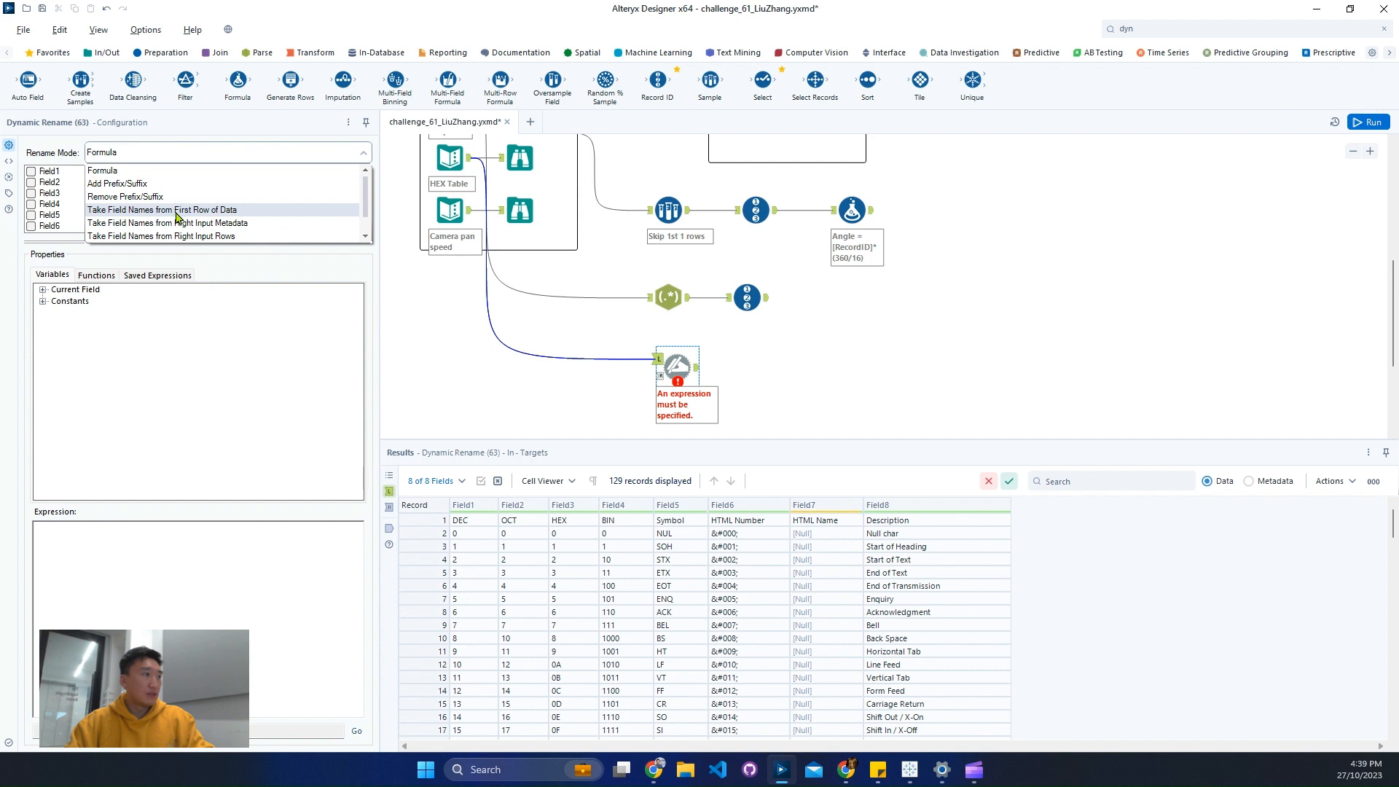
pyautogui.click(176, 211)
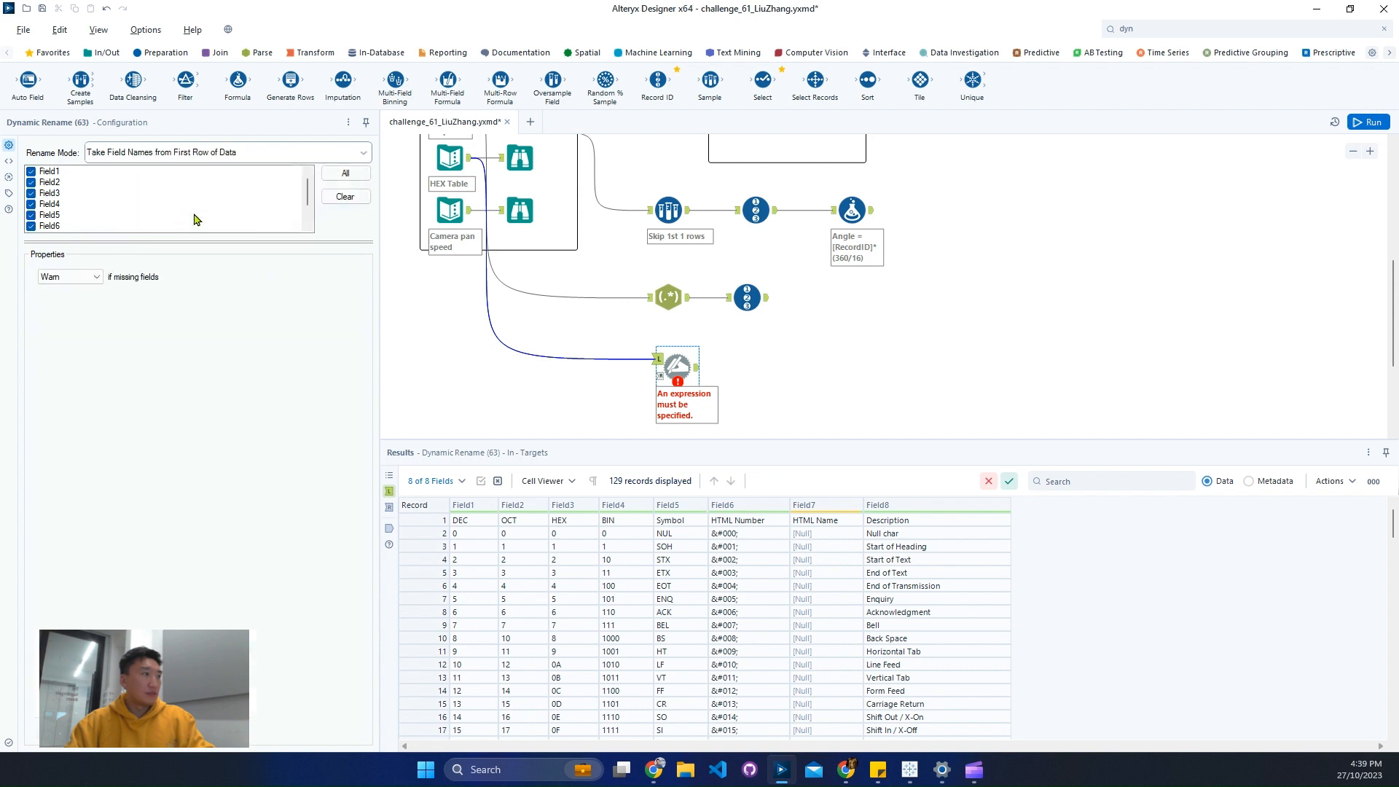
pyautogui.click(697, 373)
pyautogui.click(1371, 120)
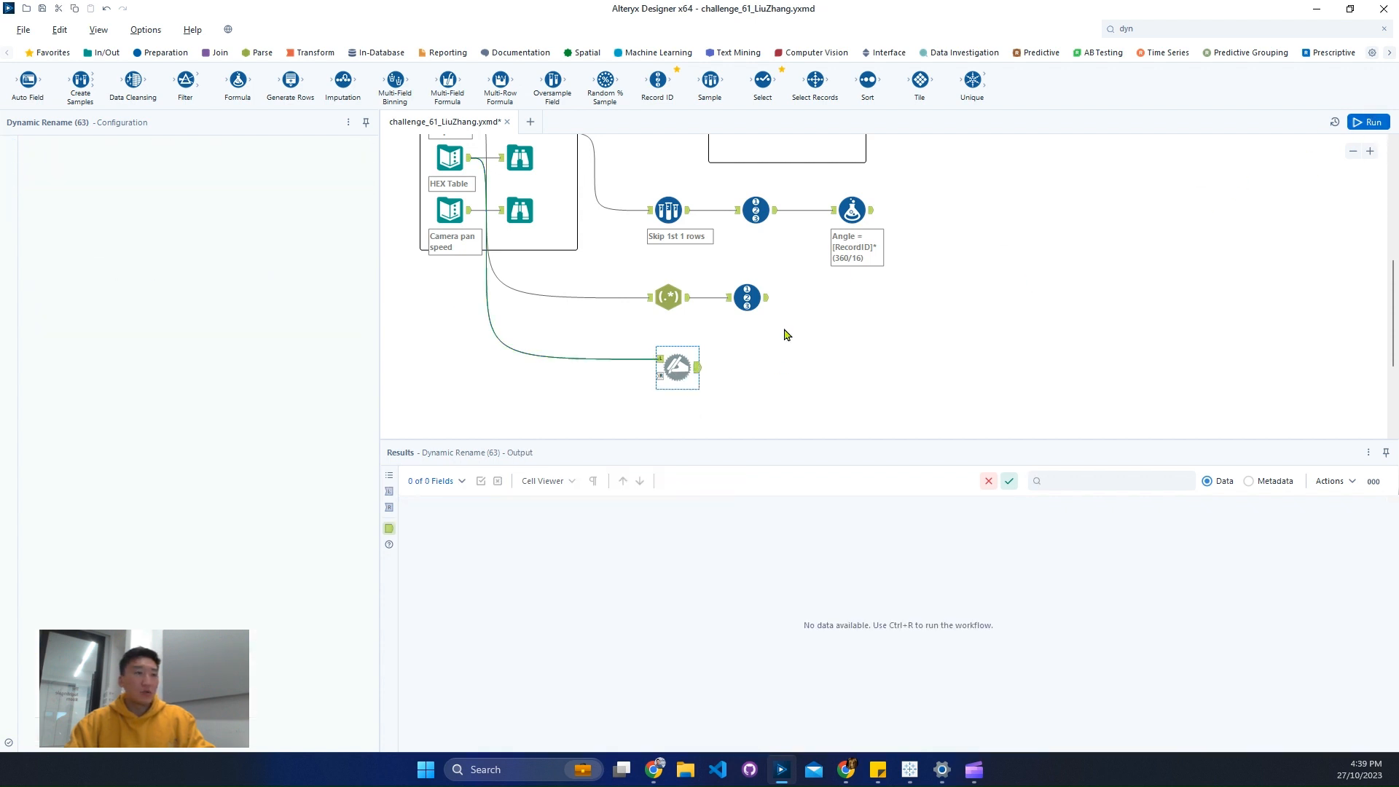
pyautogui.click(692, 371)
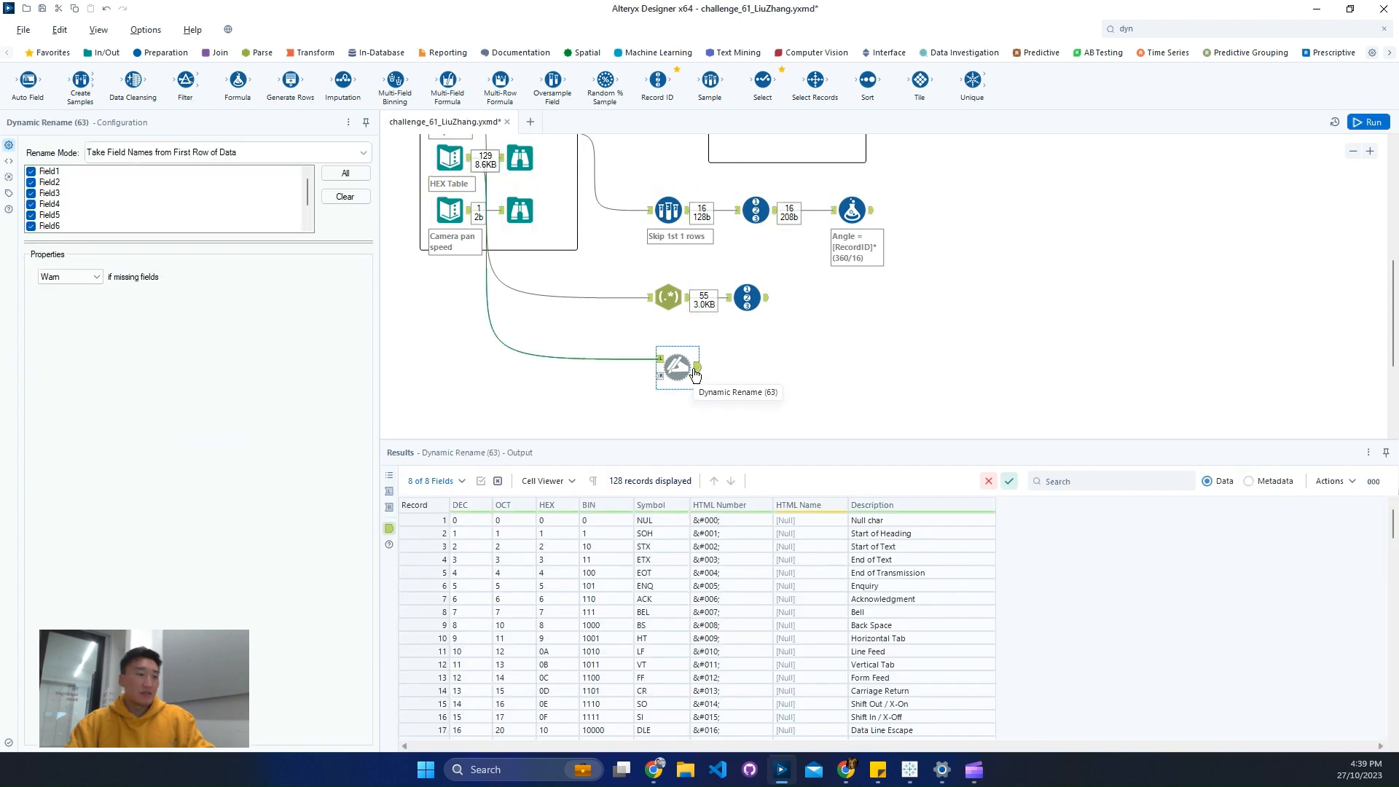
# - Examine the Symbol and HEX columns of the renamed table, and the characters in the second Record ID tool's output
pyautogui.scroll(-20, 721, 568)
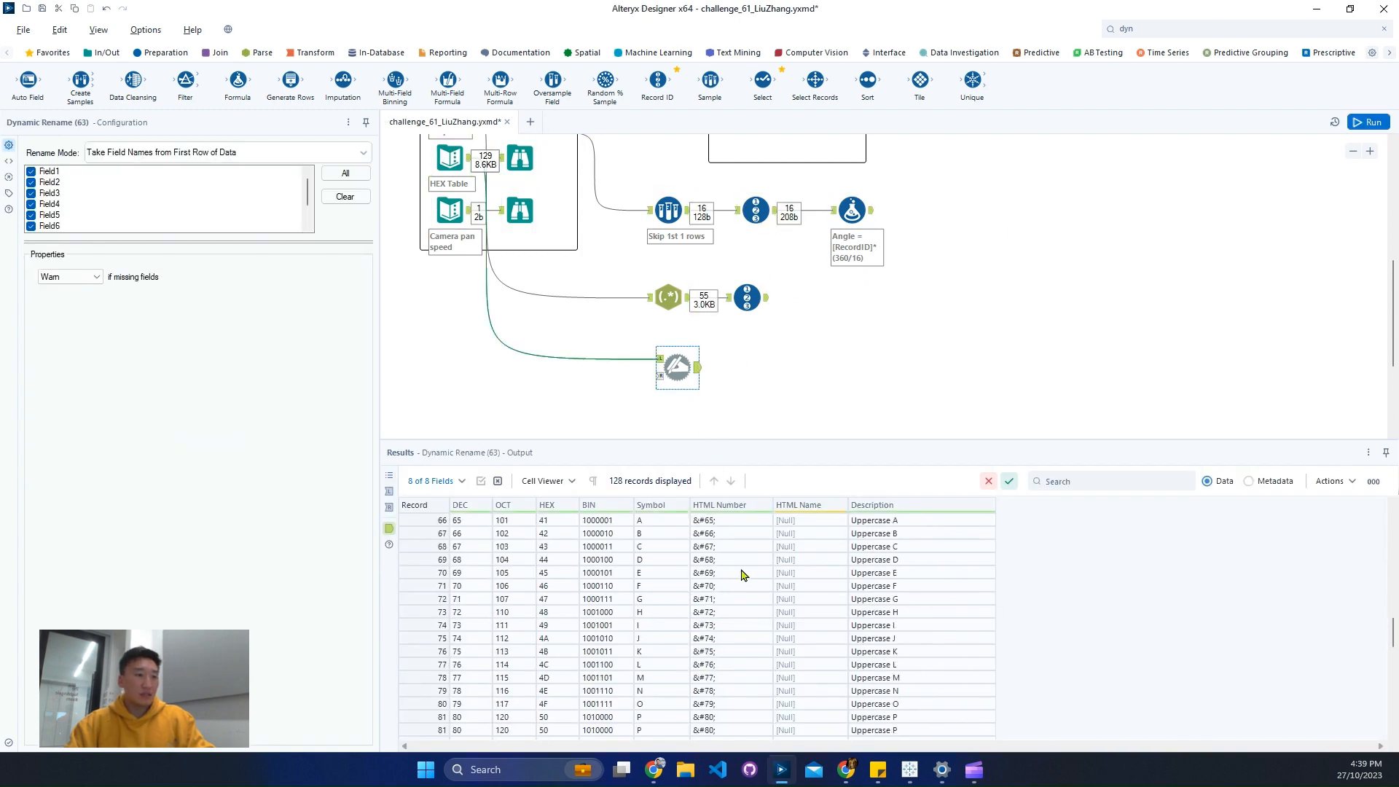
pyautogui.moveTo(661, 566); pyautogui.dragTo(663, 658)
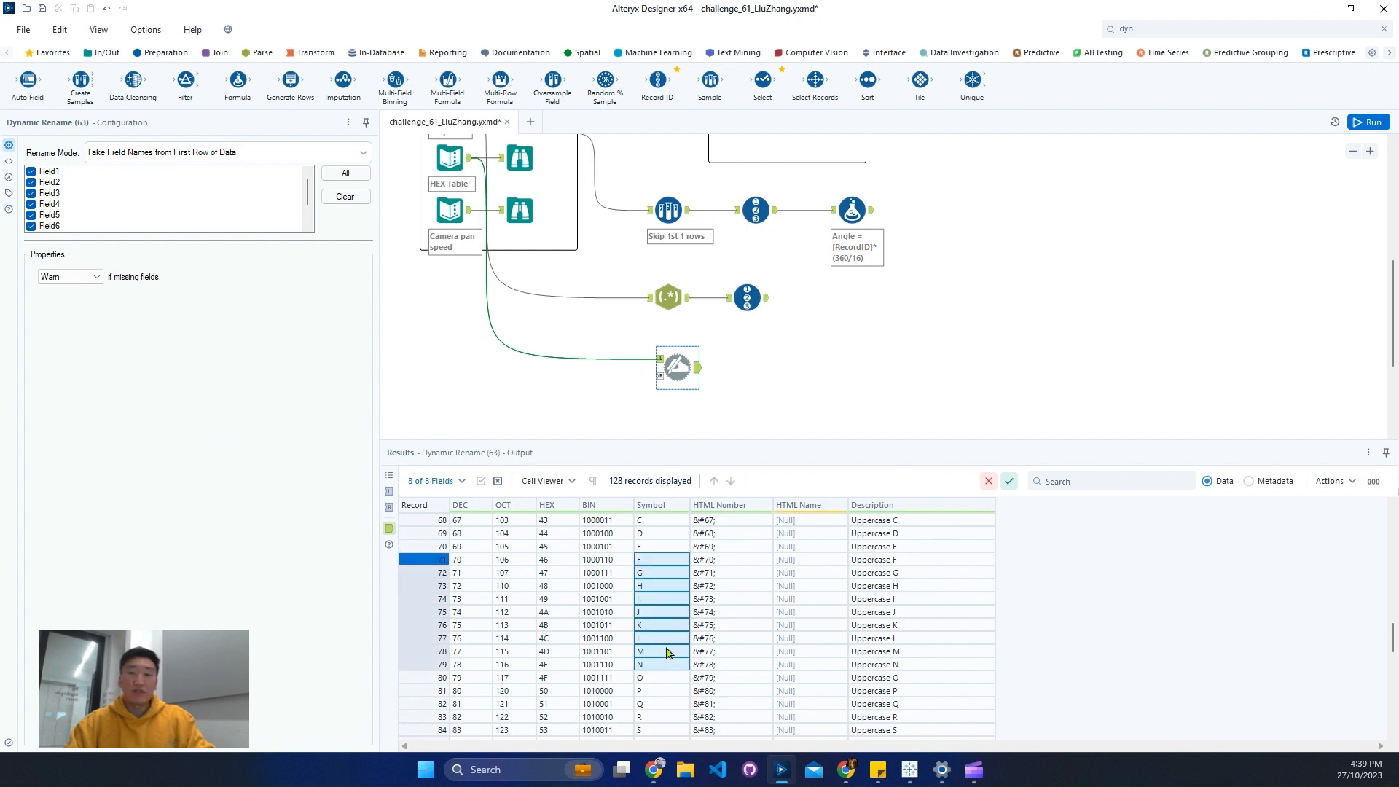
pyautogui.moveTo(561, 559); pyautogui.dragTo(569, 648)
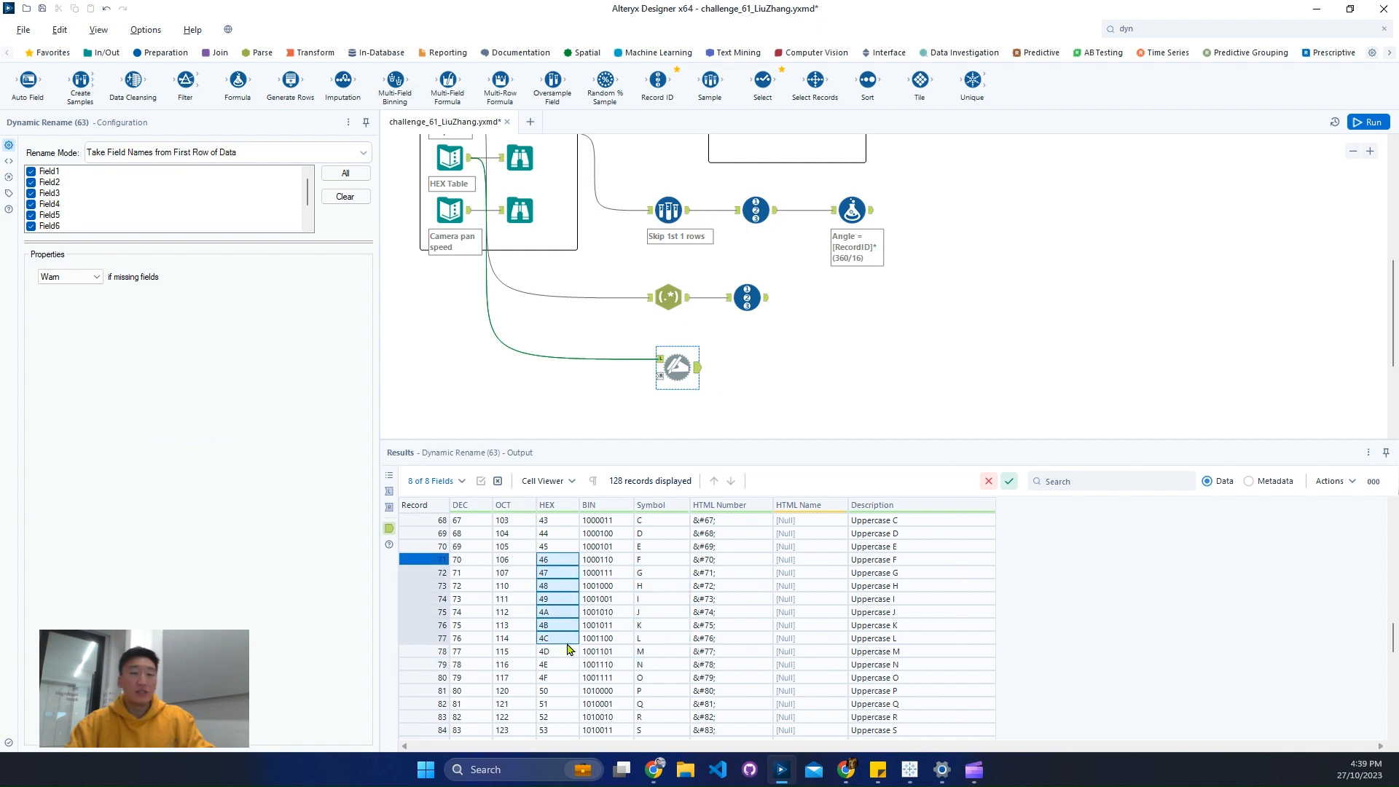
pyautogui.click(756, 300)
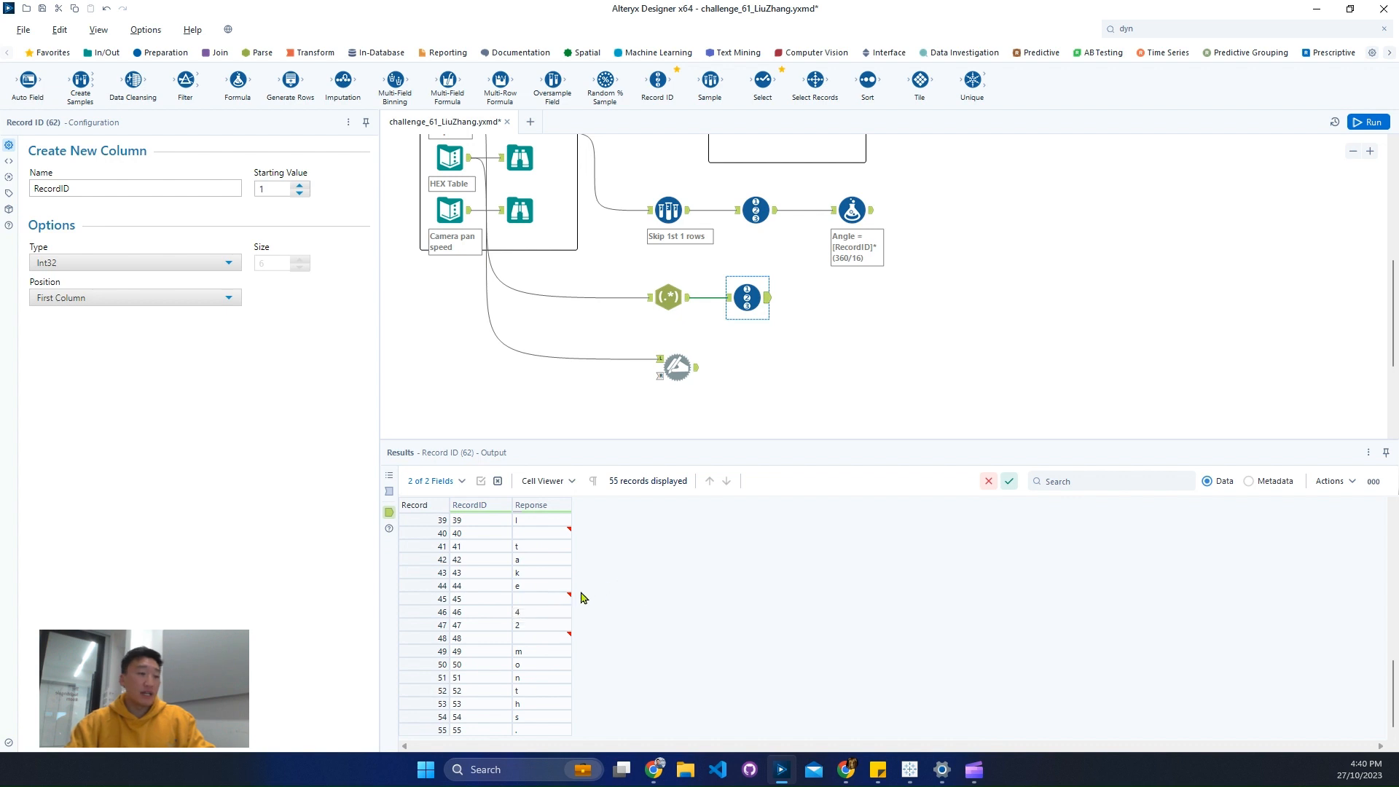
pyautogui.click(539, 731)
# - Add a Join tool with the Record ID output as its left input and the Dynamic Rename output as its right input
pyautogui.click(208, 56)
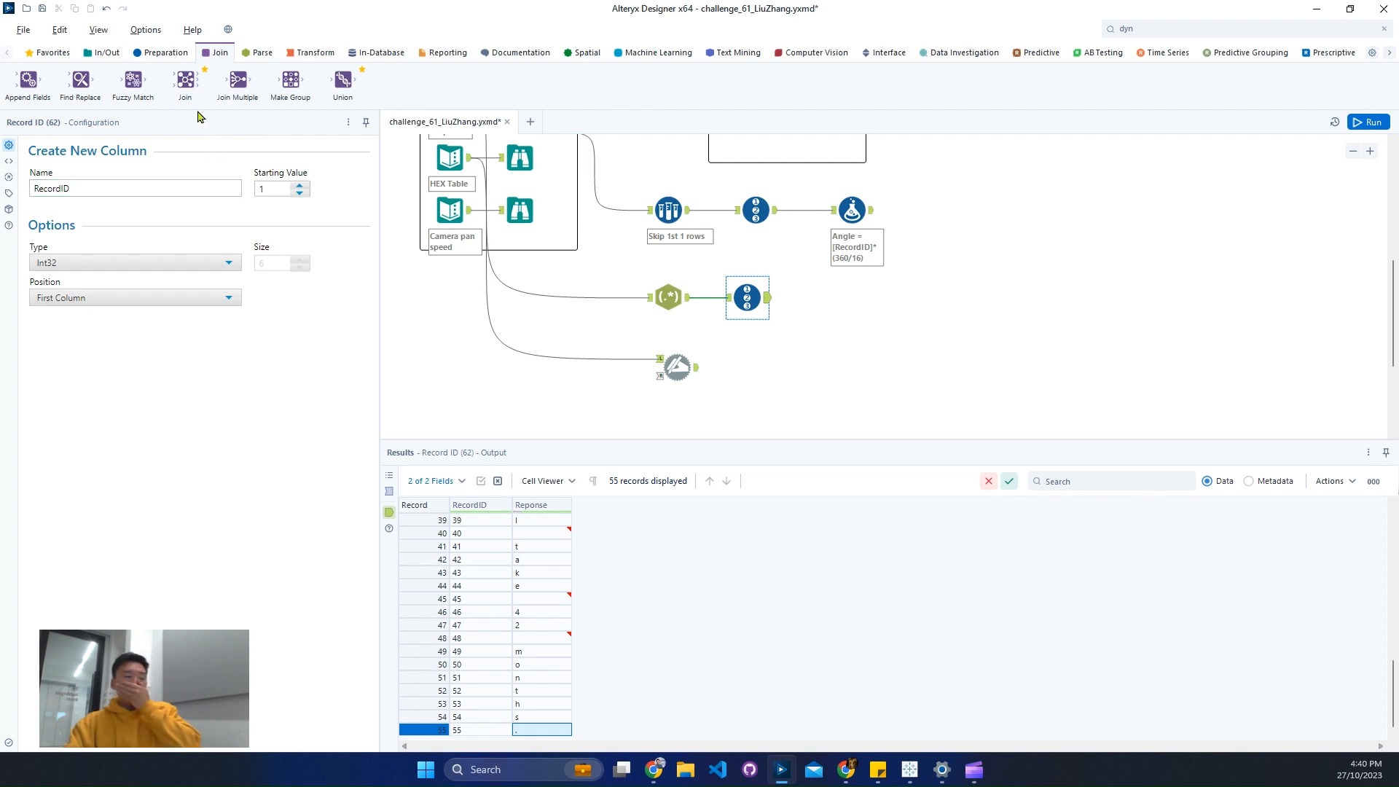
pyautogui.moveTo(186, 82); pyautogui.dragTo(841, 313)
pyautogui.moveTo(697, 367); pyautogui.dragTo(825, 323)
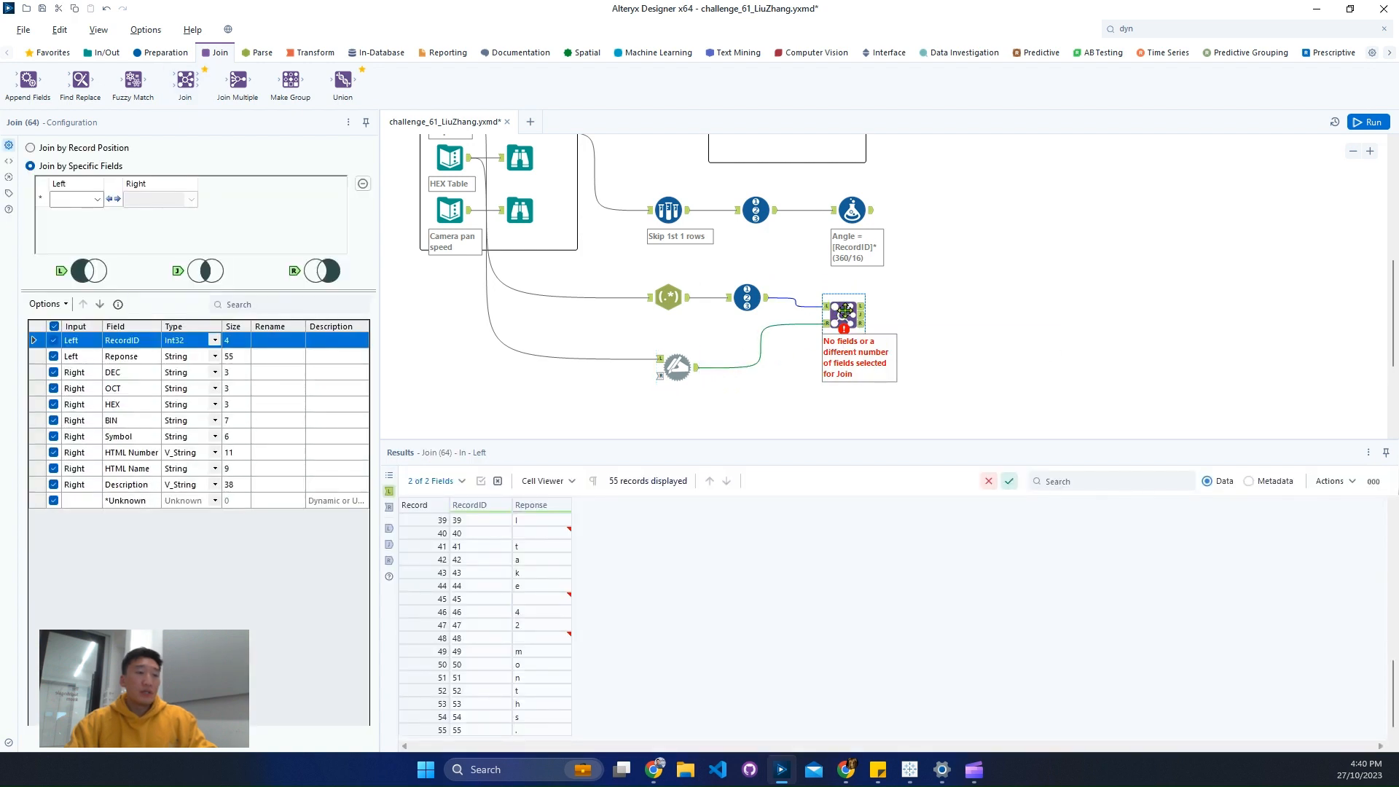
pyautogui.moveTo(844, 311); pyautogui.dragTo(845, 305)
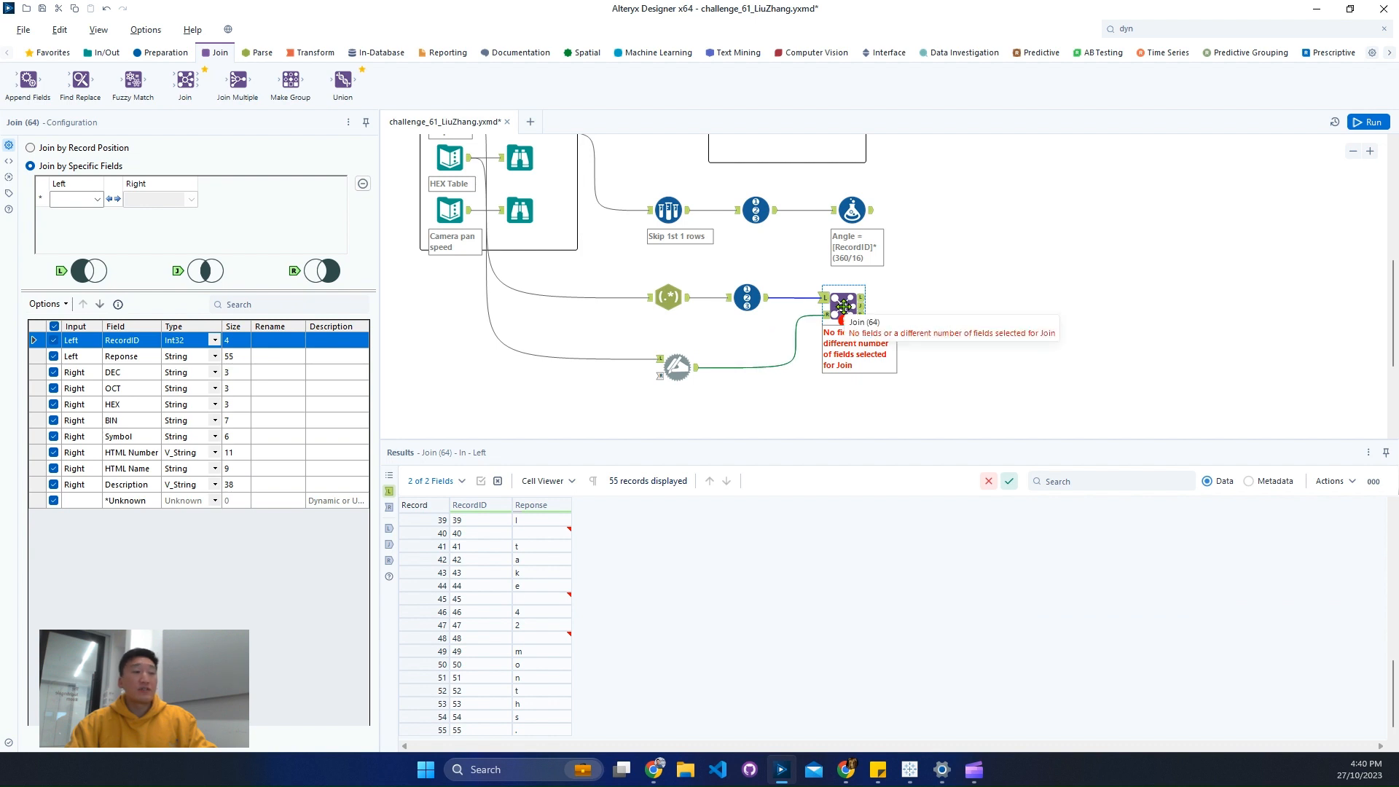
# - Join on specific fields, matching the left Reponse field to the right Symbol field
pyautogui.click(76, 199)
pyautogui.click(73, 225)
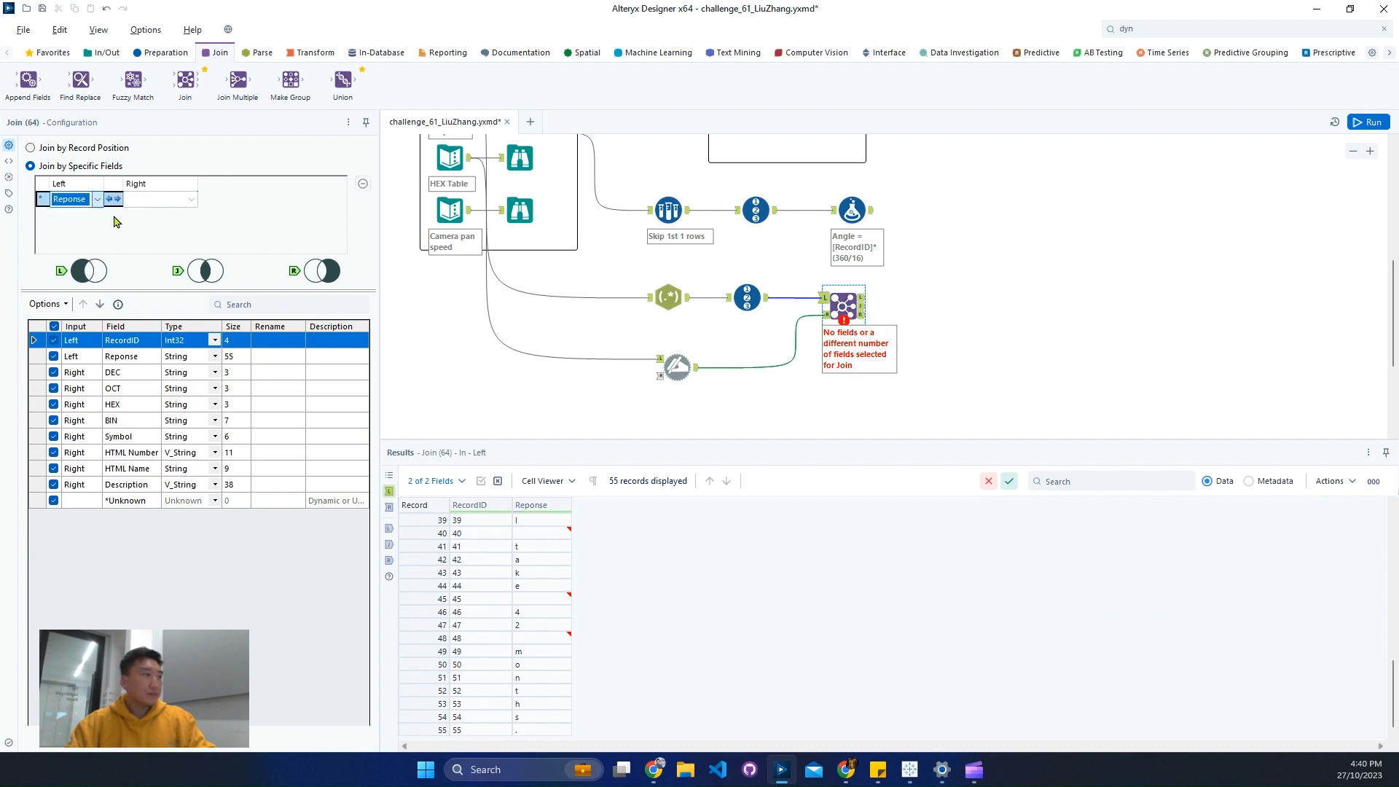
pyautogui.click(154, 199)
pyautogui.click(150, 264)
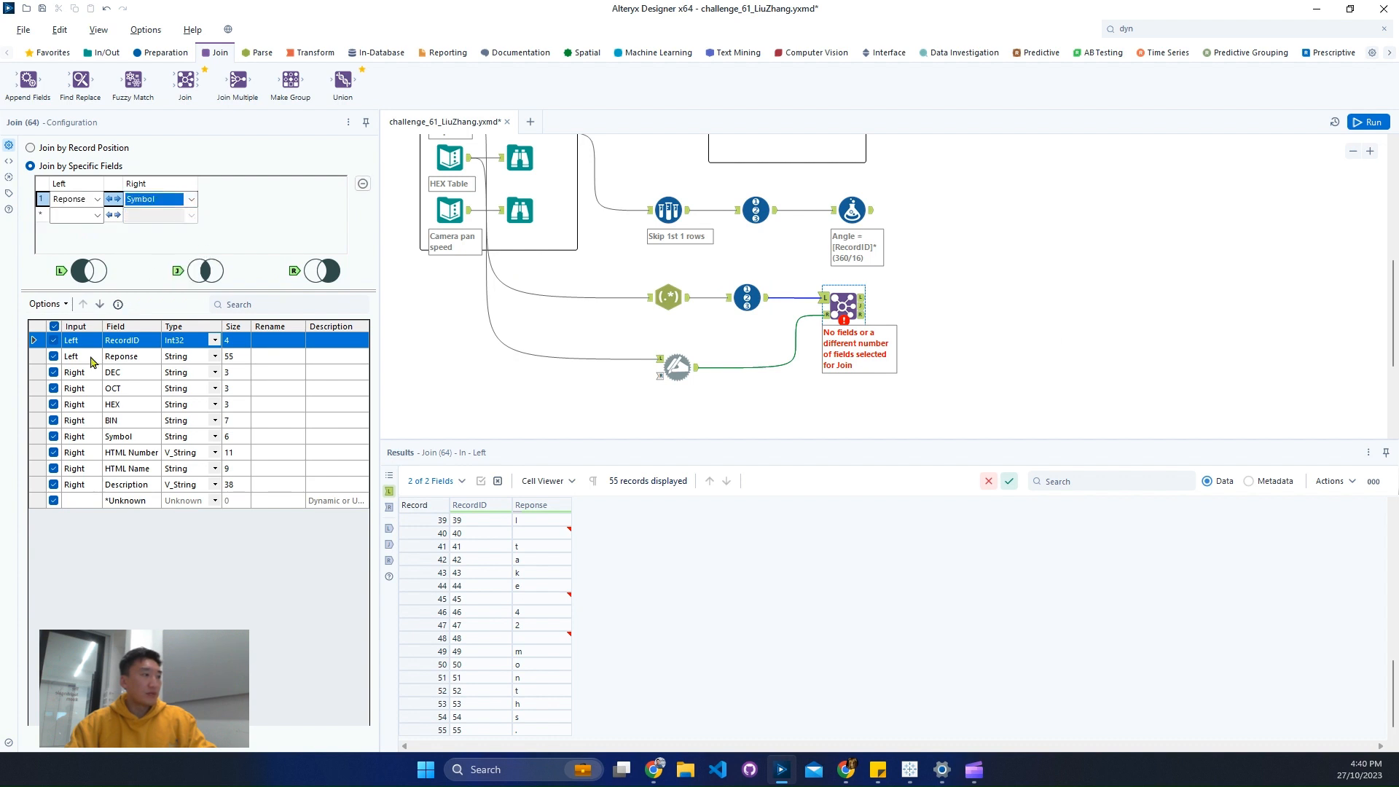
# - Deselect all fields in the Join tool and keep only RecordID, Reponse and HEX
pyautogui.click(48, 321)
pyautogui.moveTo(146, 335)
pyautogui.click(271, 357)
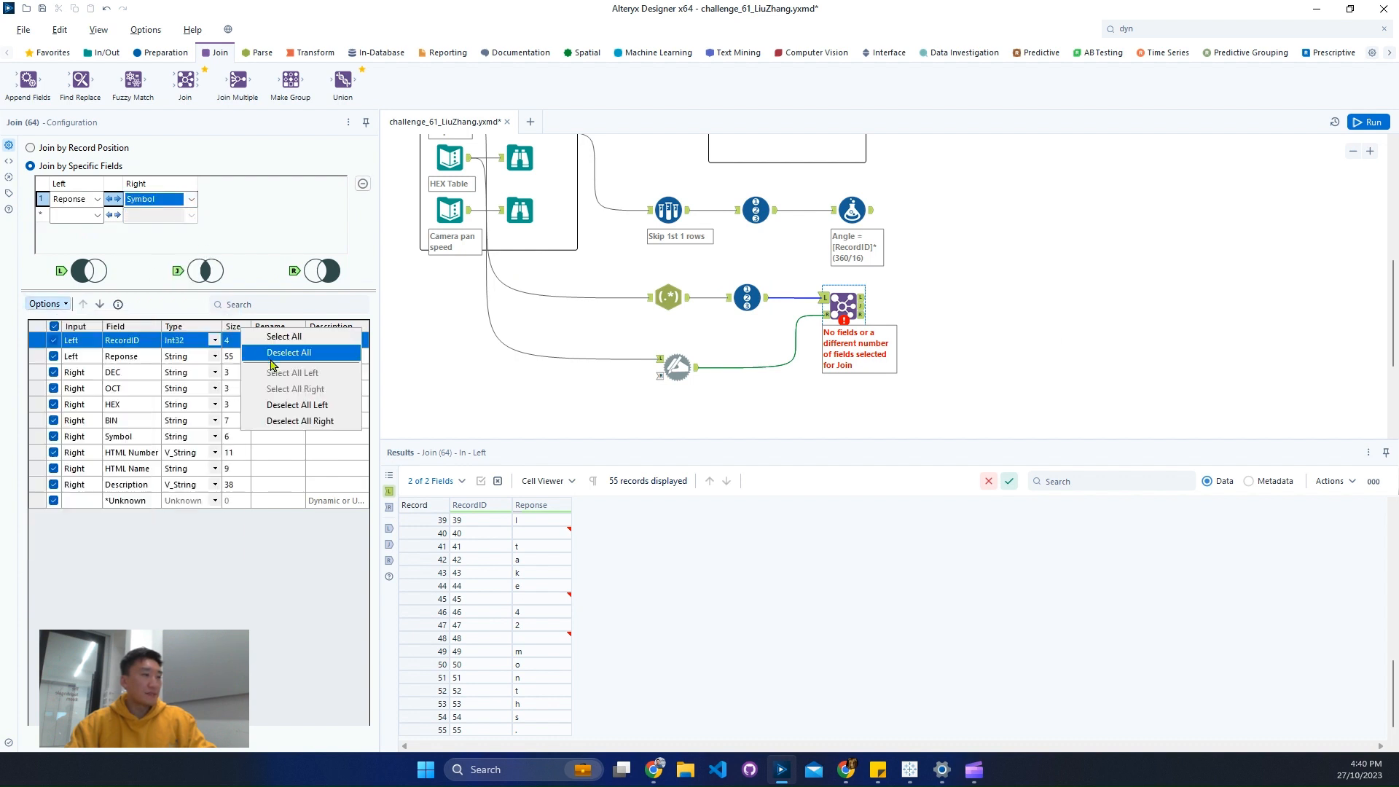
pyautogui.click(53, 340)
pyautogui.click(56, 358)
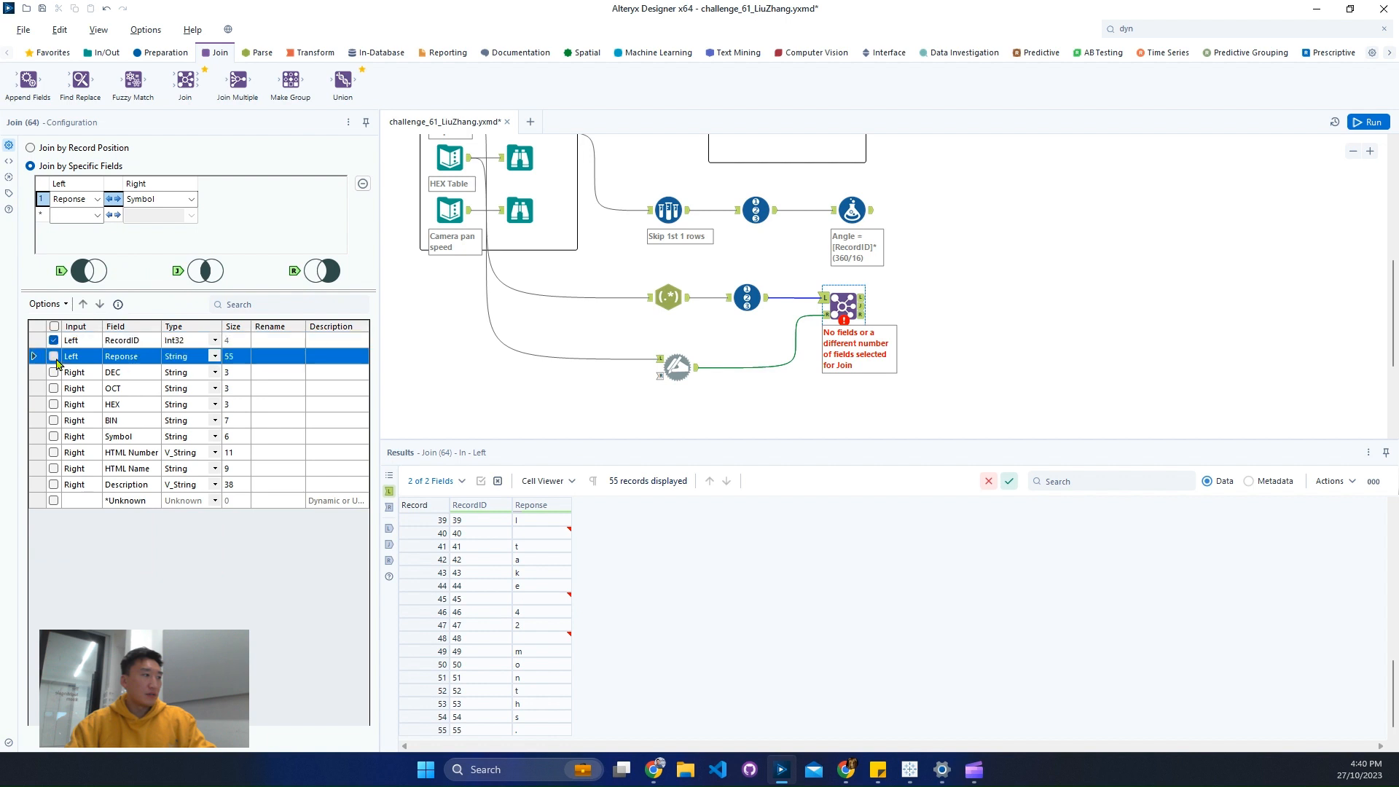
pyautogui.click(54, 405)
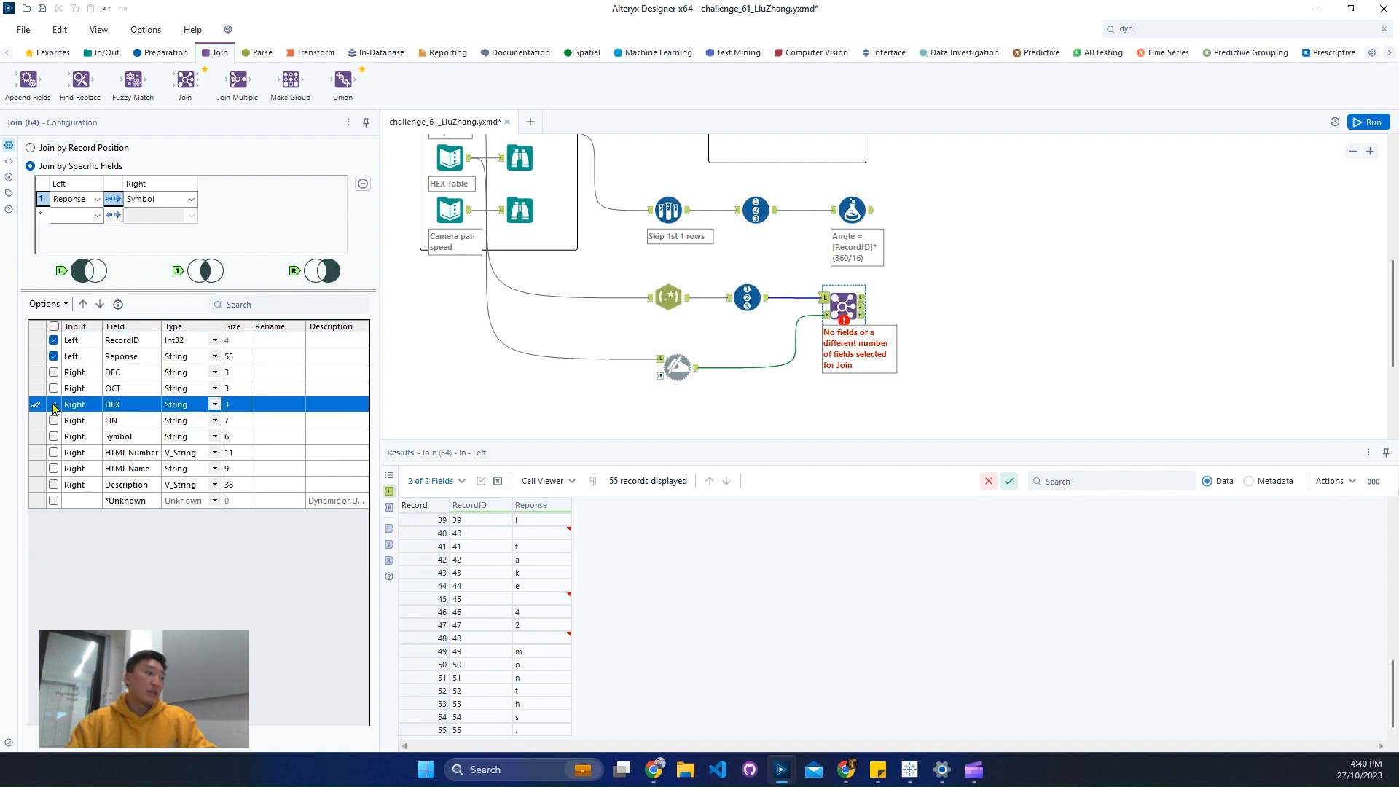
# - Run the workflow and examine the RecordID, Reponse and HEX values in the Join tool's joined output
pyautogui.click(1368, 121)
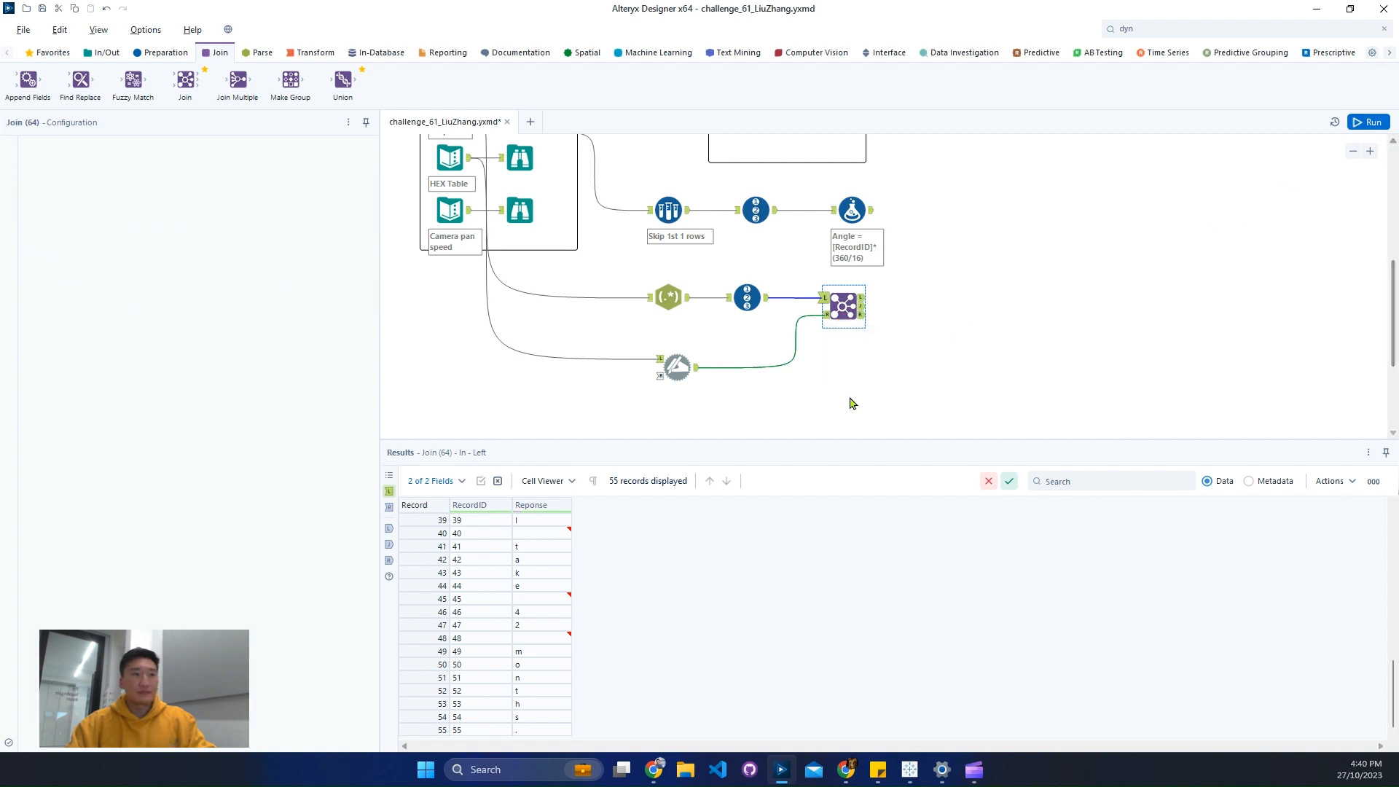
pyautogui.click(860, 307)
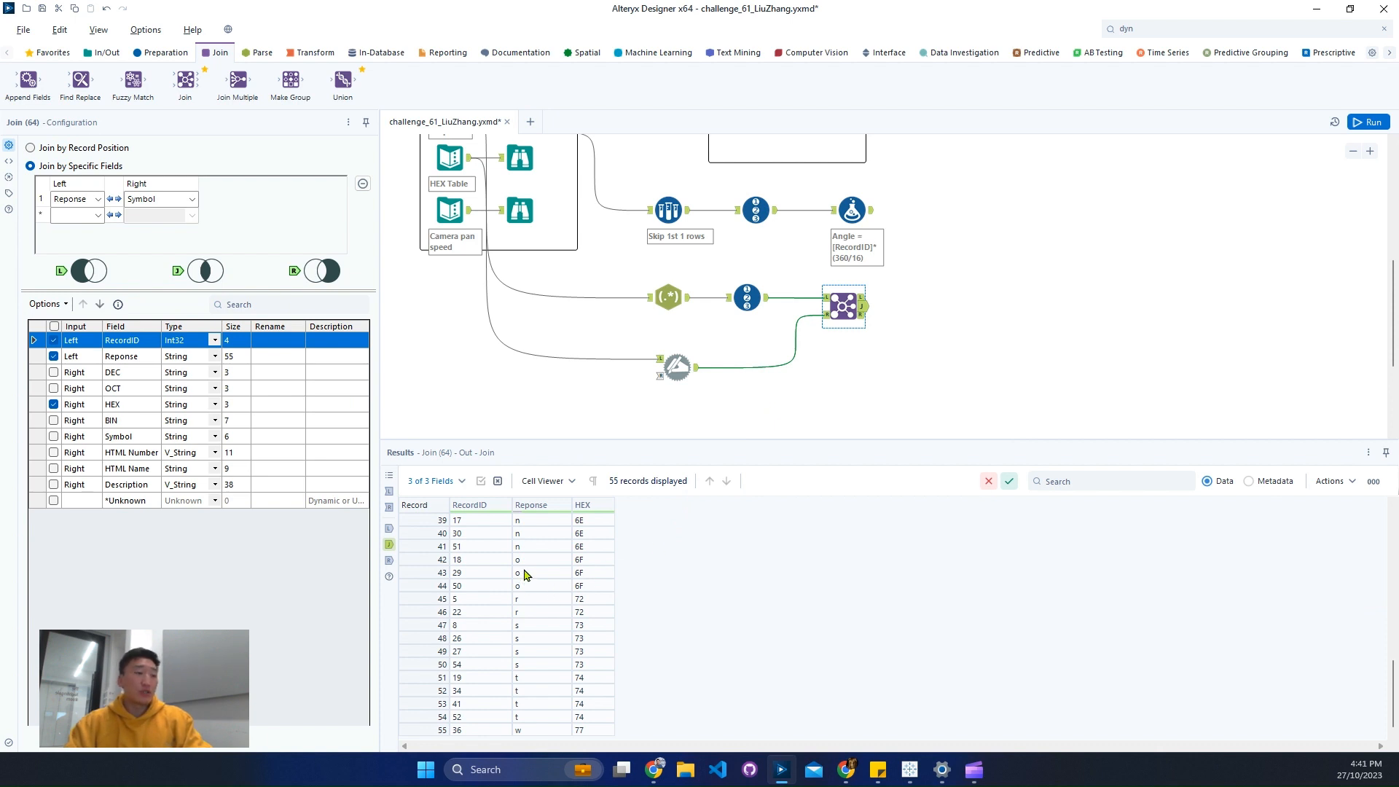
pyautogui.click(428, 522)
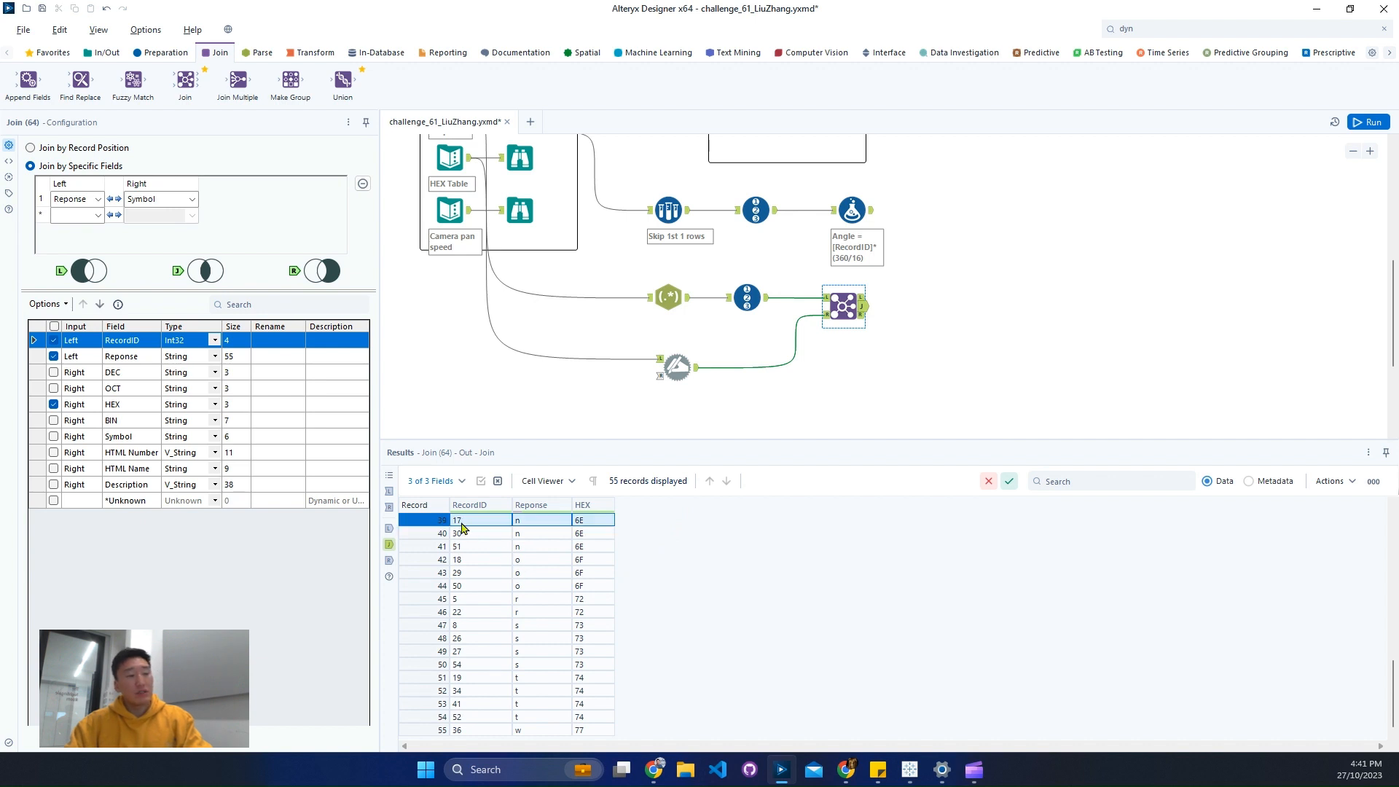
pyautogui.click(524, 525)
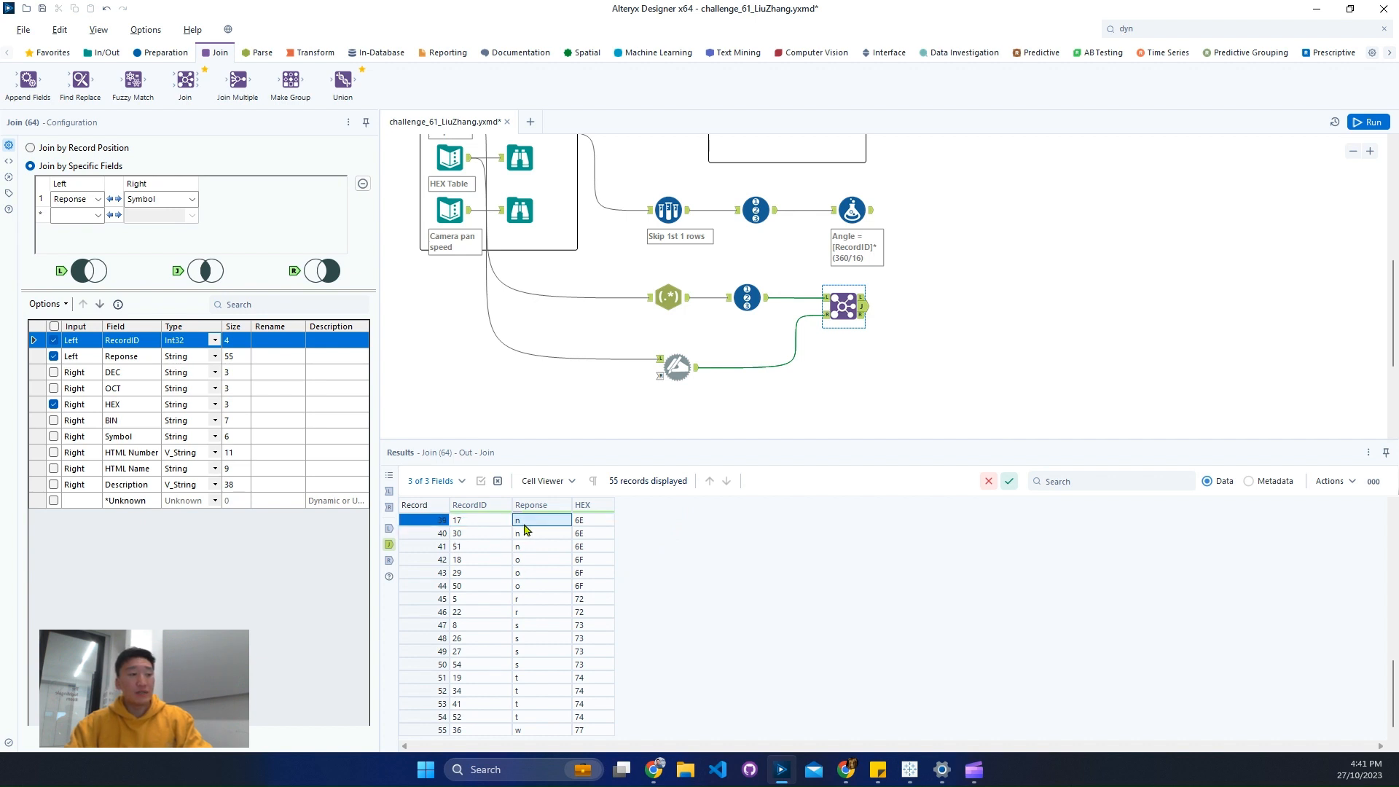
pyautogui.click(587, 521)
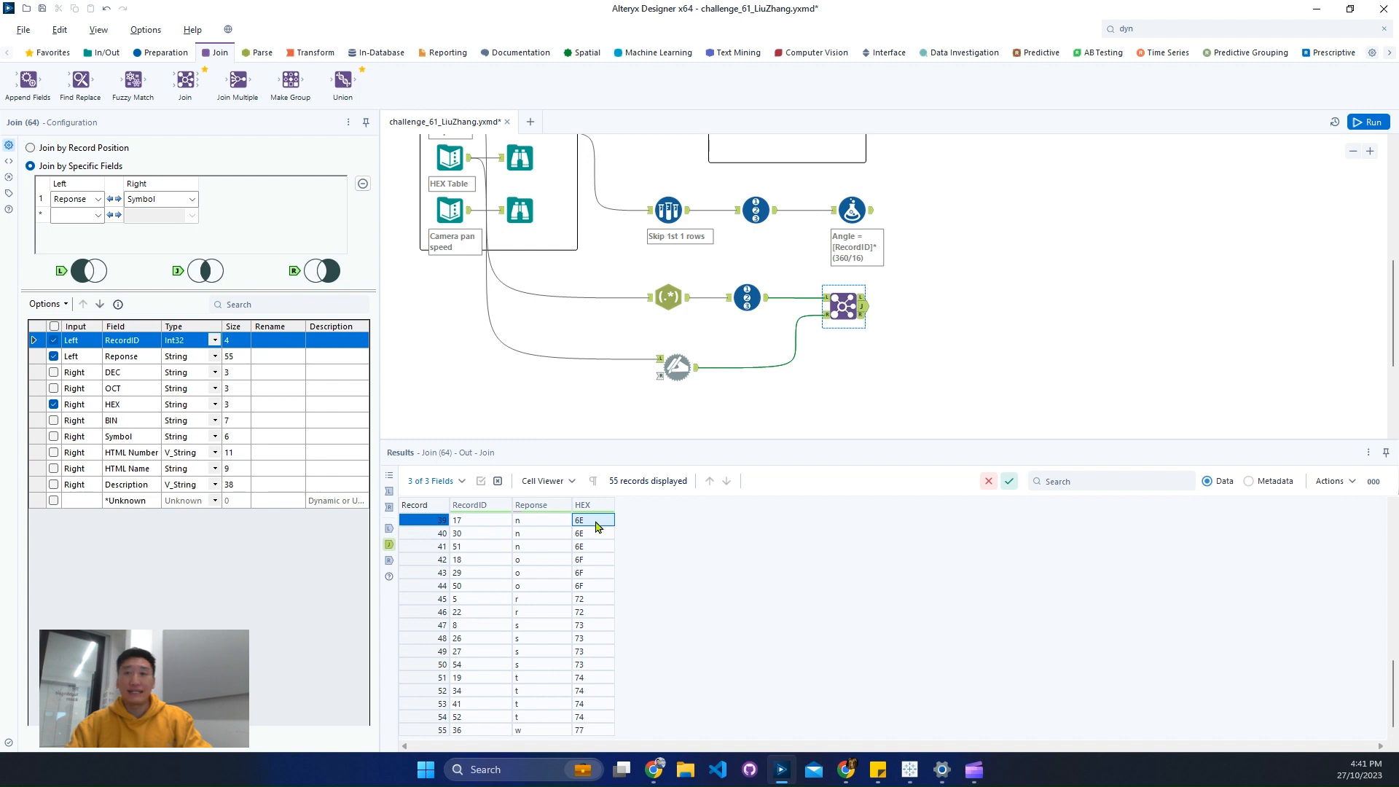
pyautogui.click(259, 59)
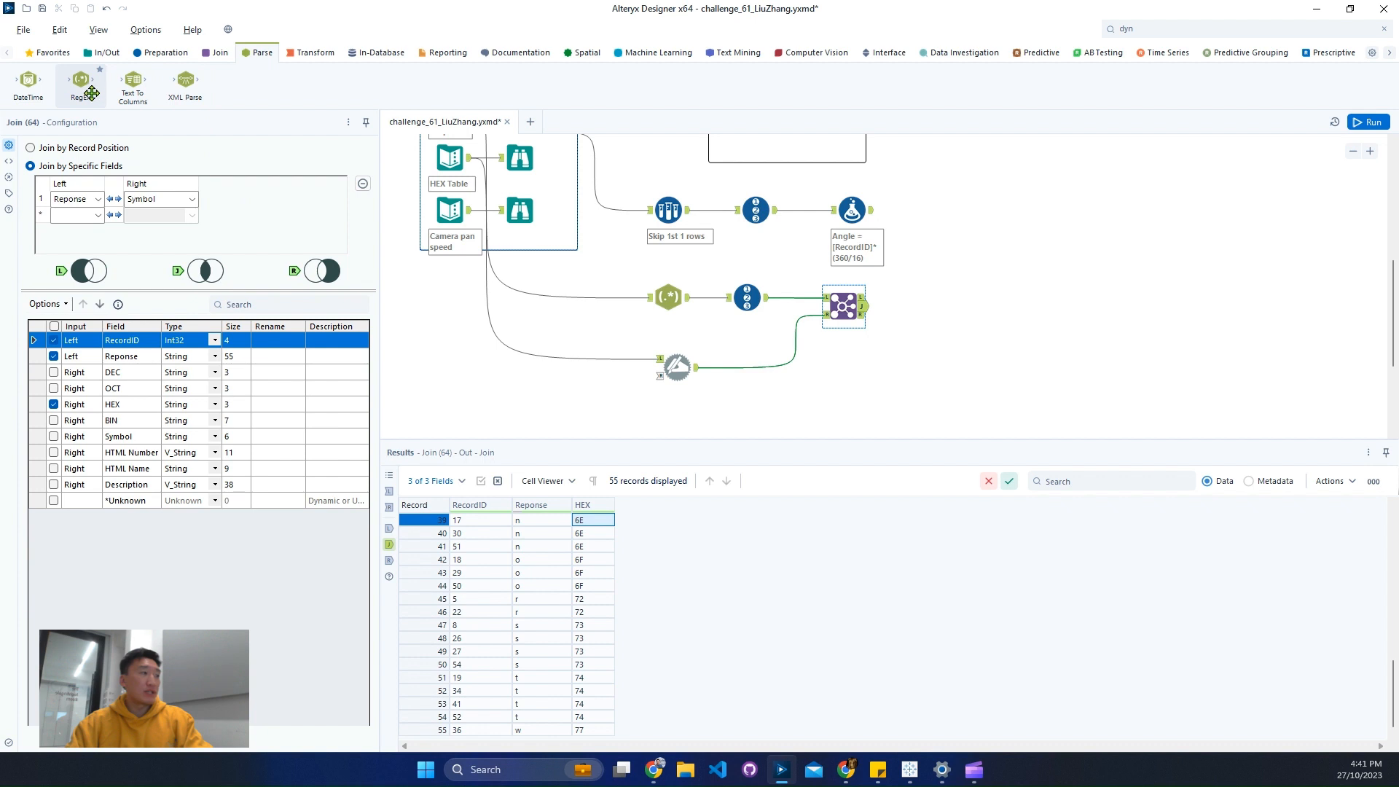
pyautogui.moveTo(92, 93); pyautogui.dragTo(949, 308)
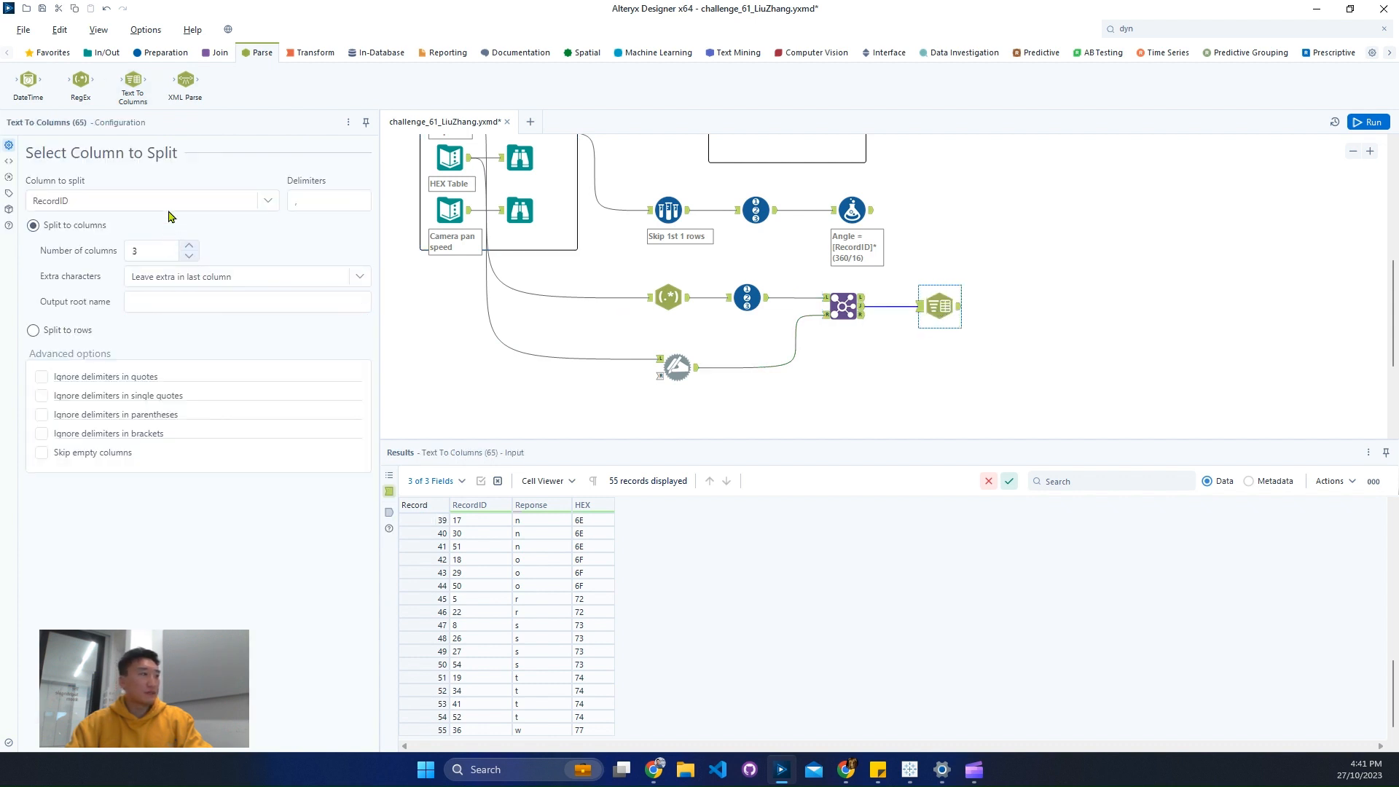
pyautogui.click(170, 204)
pyautogui.click(100, 250)
pyautogui.click(324, 202)
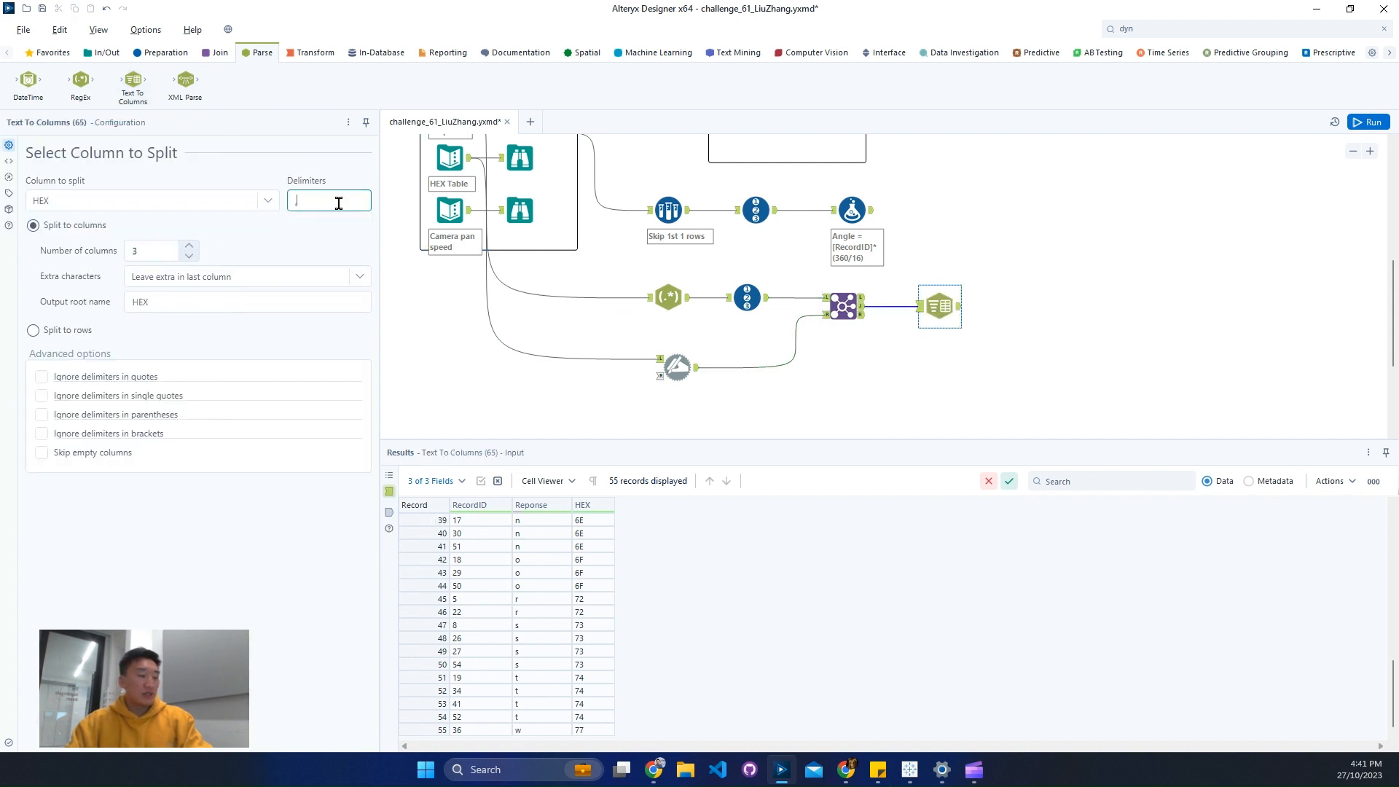
pyautogui.write(',')
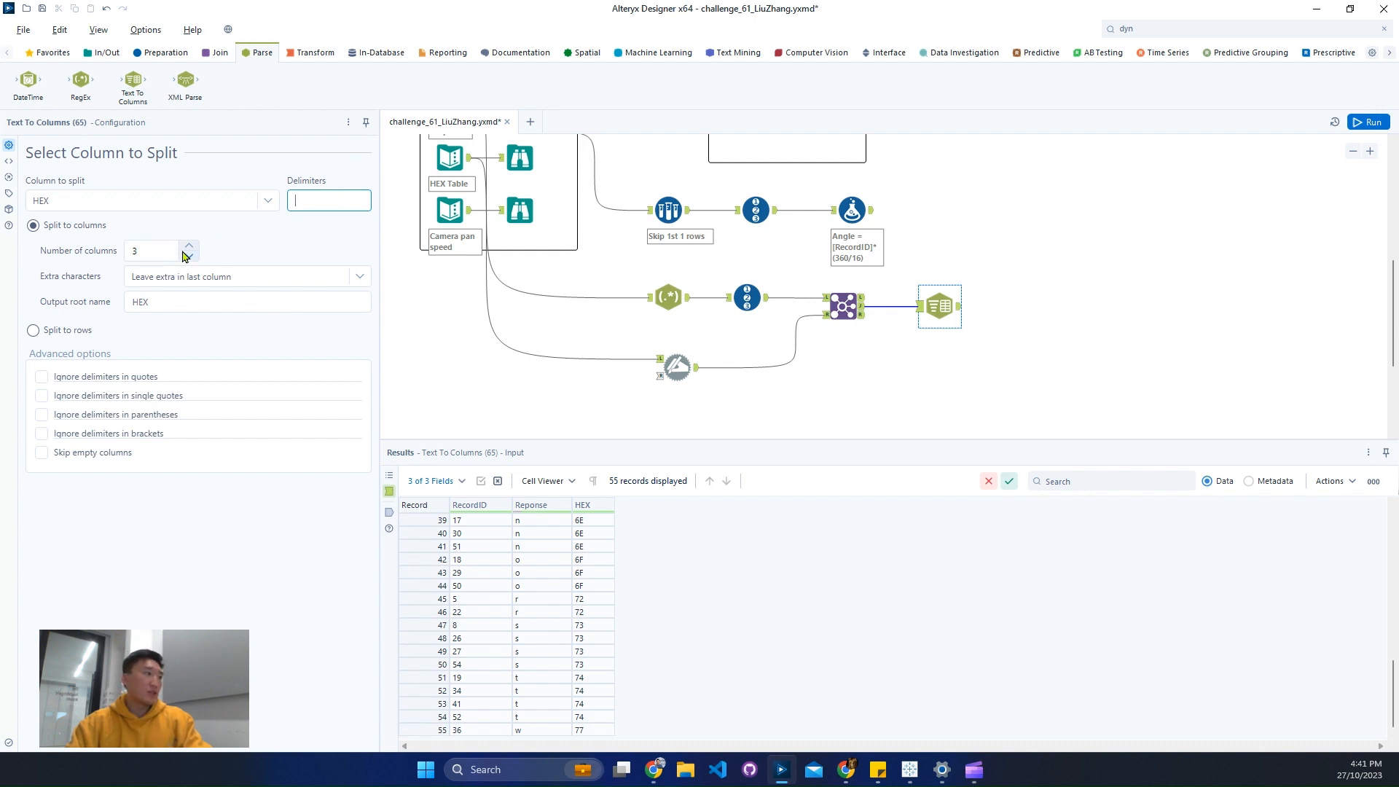
pyautogui.click(934, 307)
pyautogui.press('Delete')
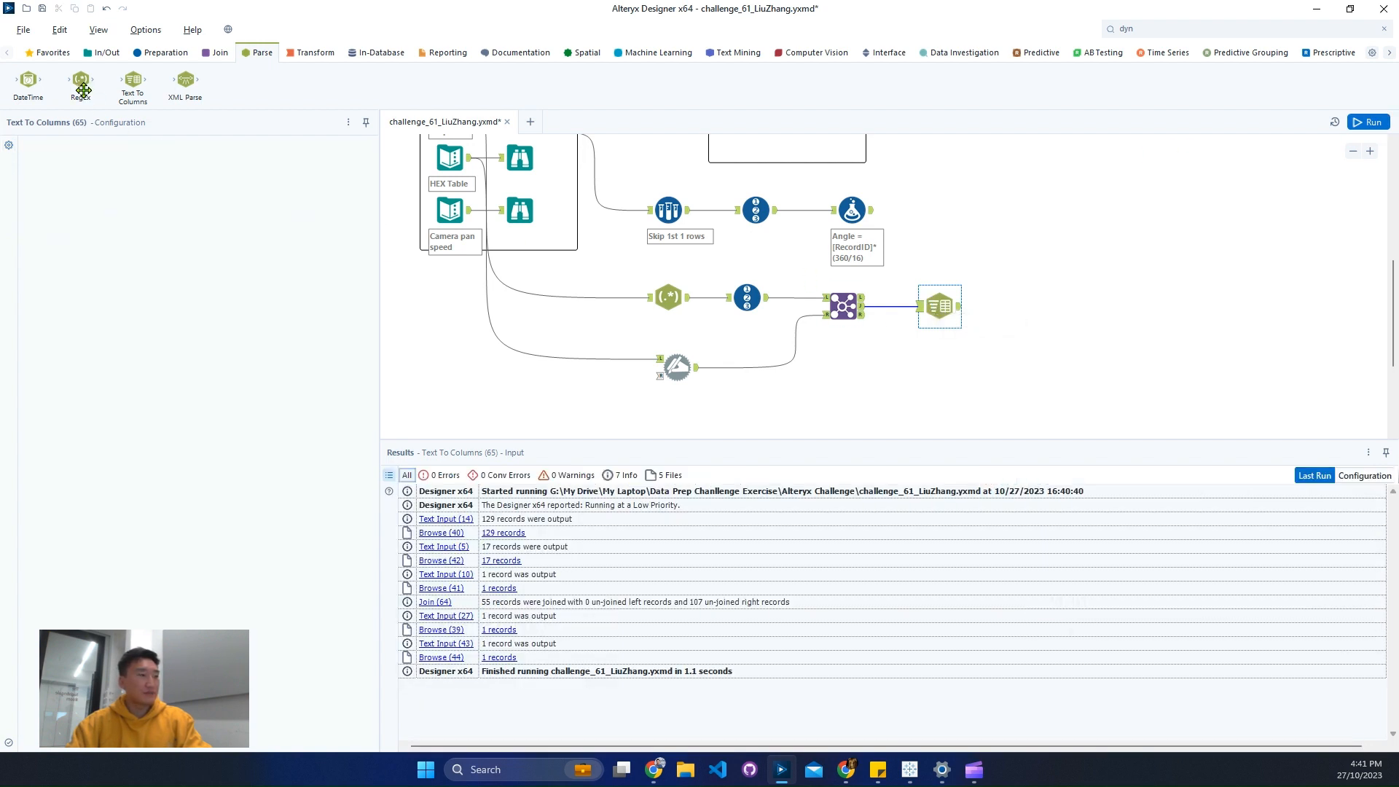
# - Add a RegEx tool after the Join tool's joined output and insert a Sort tool between the two
pyautogui.moveTo(81, 85); pyautogui.dragTo(919, 309)
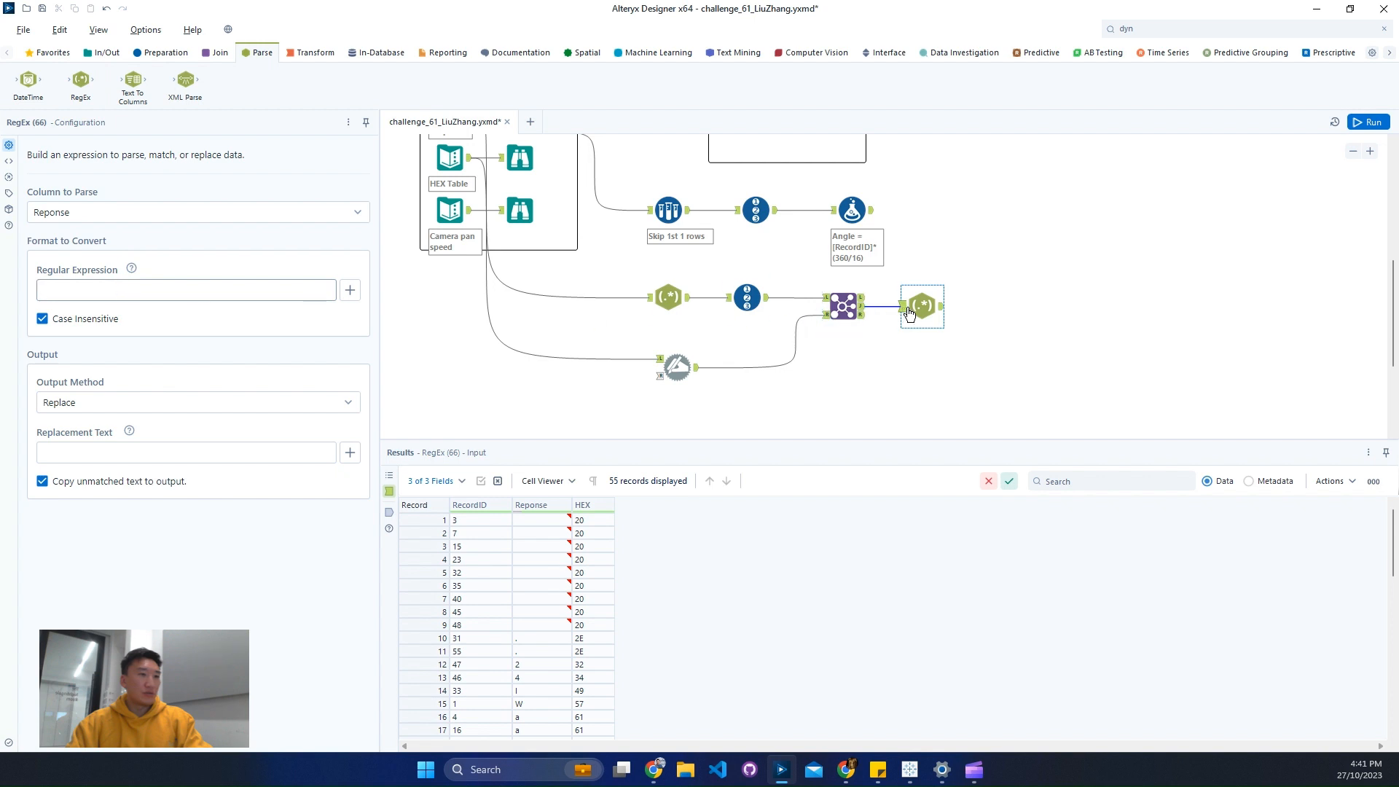
pyautogui.moveTo(920, 307); pyautogui.dragTo(954, 307)
pyautogui.click(1148, 29)
pyautogui.press('BackSpace')
pyautogui.press('BackSpace')
pyautogui.press('BackSpace')
pyautogui.write('sort')
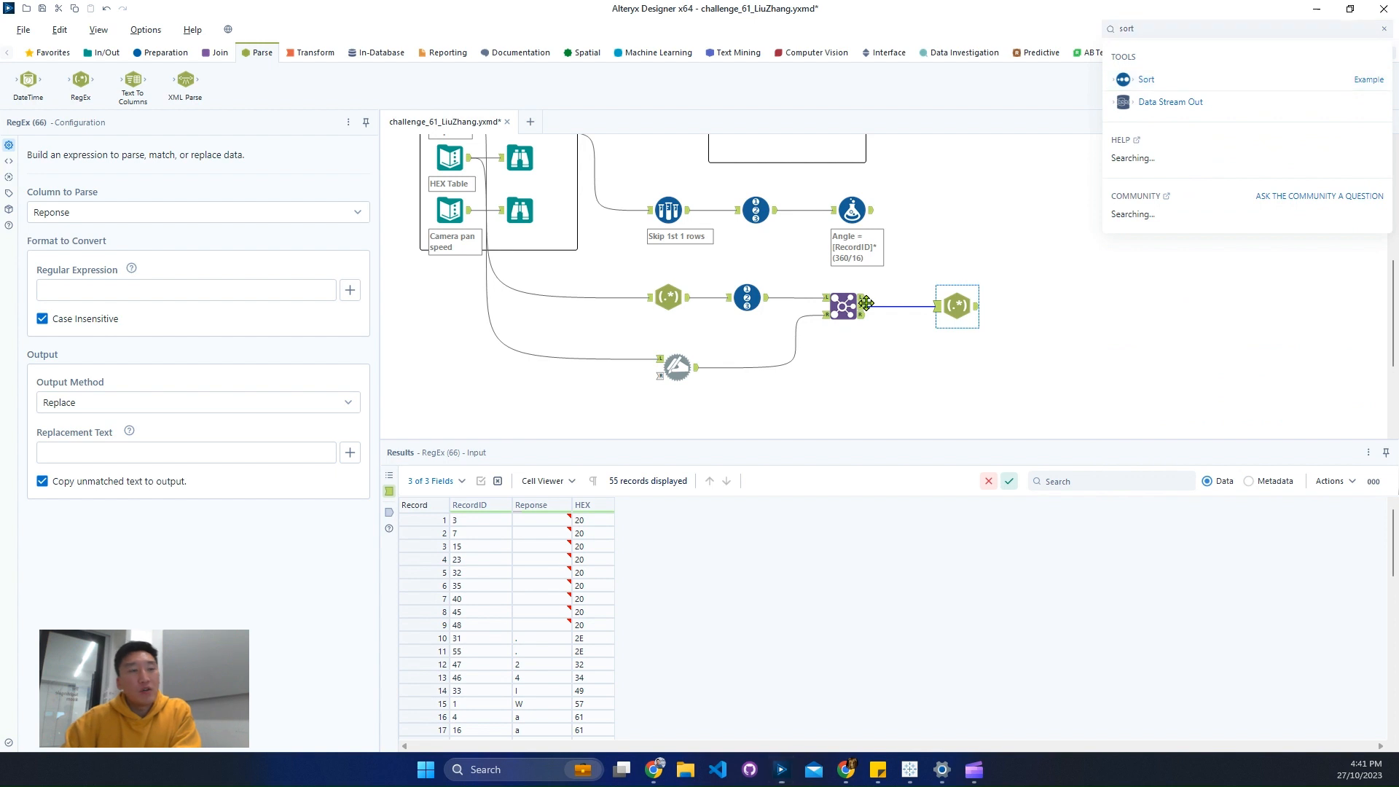
pyautogui.moveTo(1146, 79); pyautogui.dragTo(995, 318)
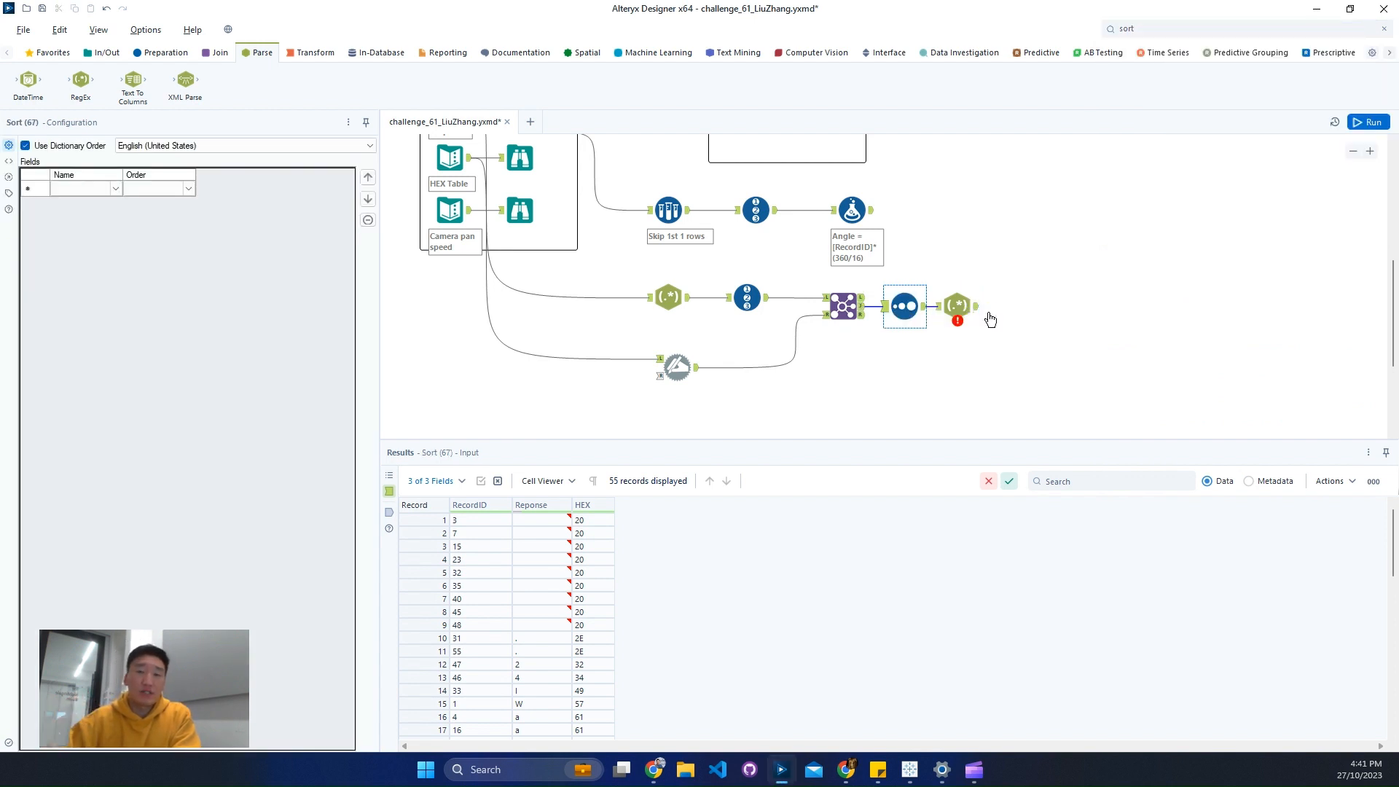
pyautogui.moveTo(1011, 345); pyautogui.dragTo(1022, 307)
pyautogui.click(982, 305)
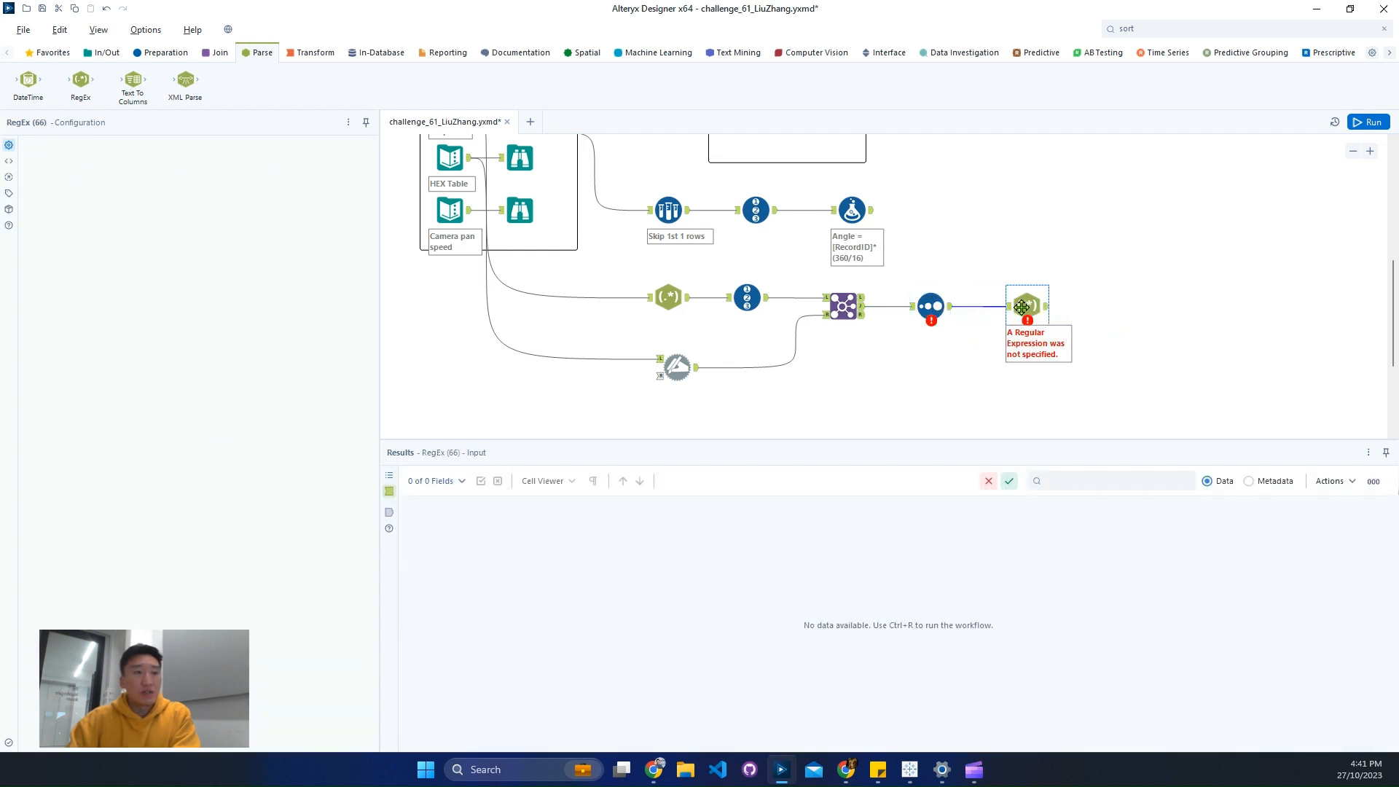
# - Set the Sort tool to order the records by RecordID ascending, and open the configuration of the RegEx tool that follows
pyautogui.click(936, 321)
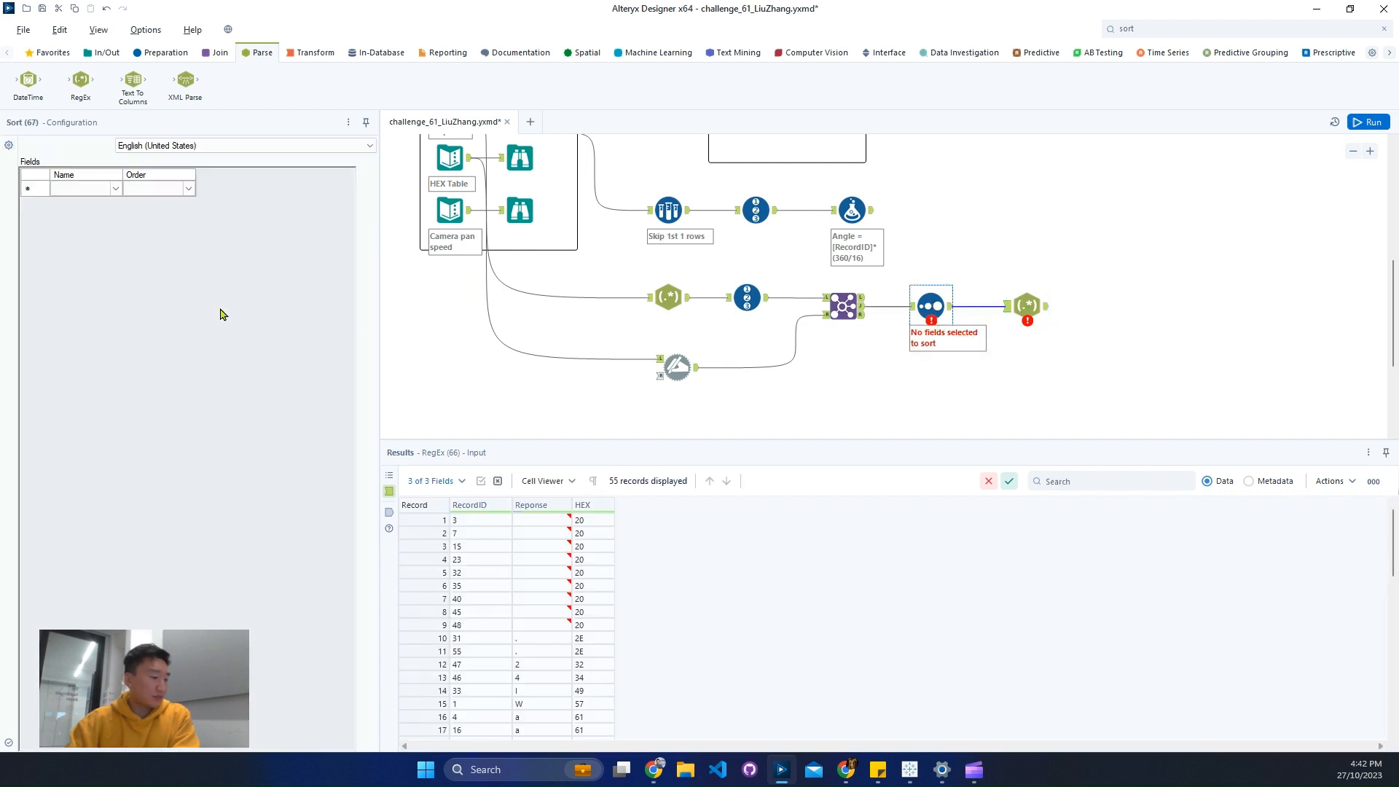
pyautogui.click(111, 189)
pyautogui.click(115, 190)
pyautogui.click(114, 204)
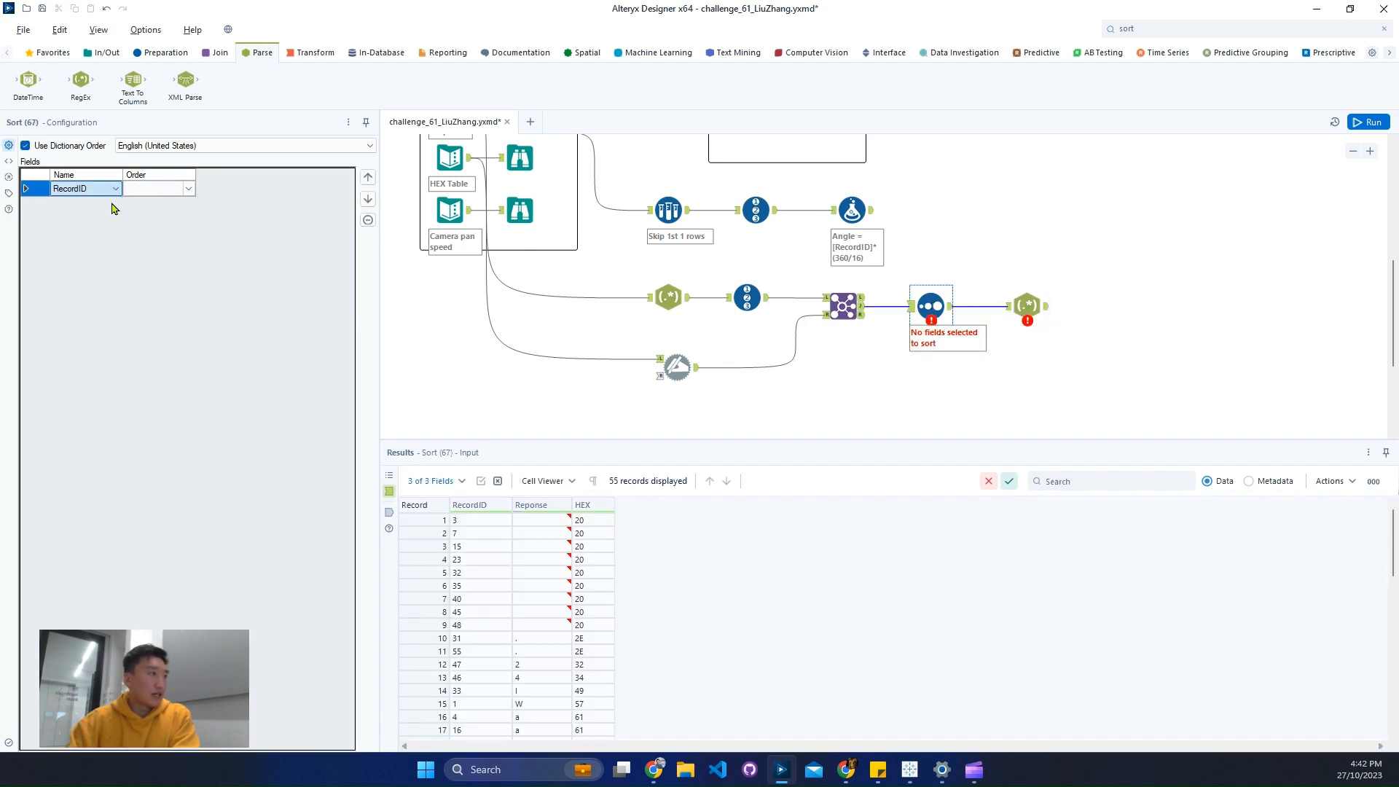
pyautogui.click(1027, 310)
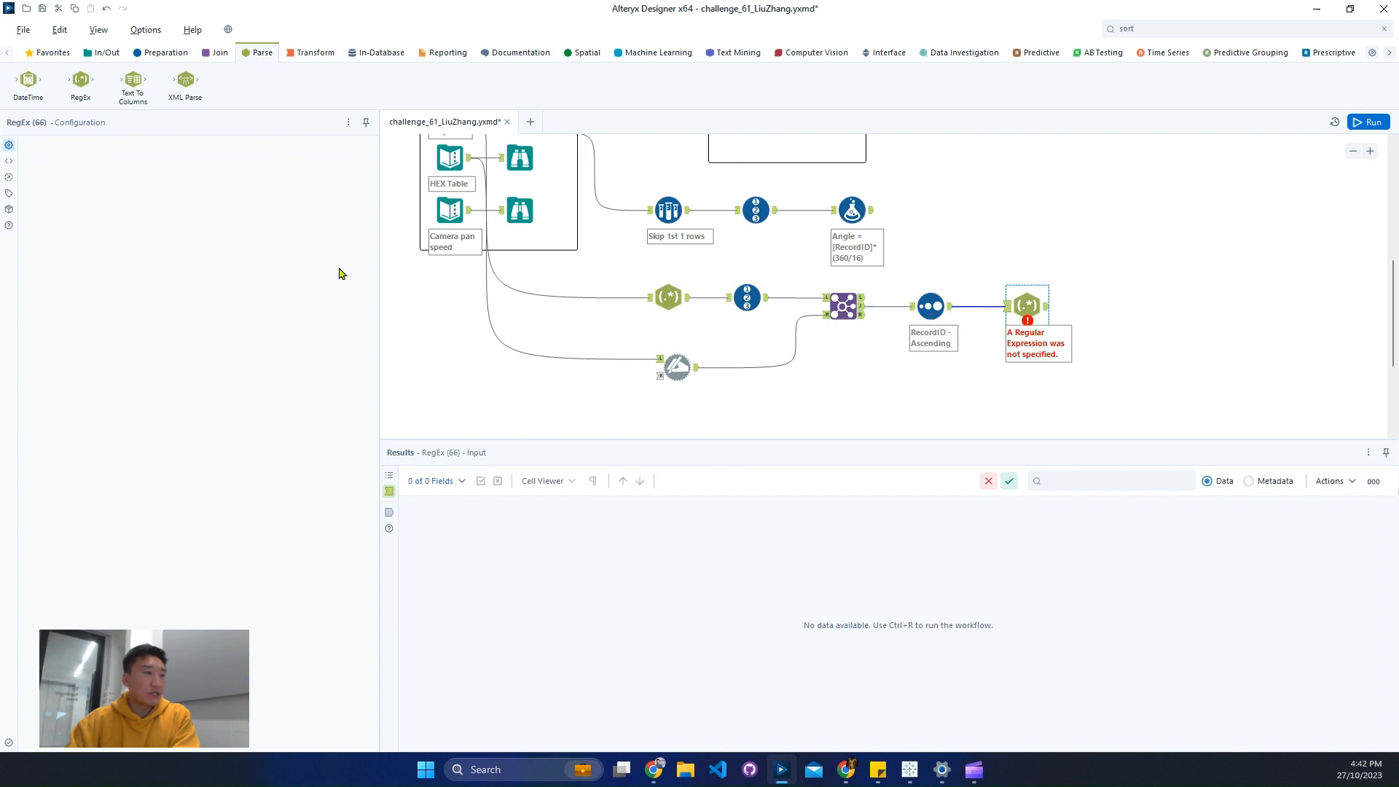
# - Set the RegEx tool to tokenize the HEX column with the expression "." split to rows, and run the workflow to check its output
pyautogui.click(110, 213)
pyautogui.click(99, 271)
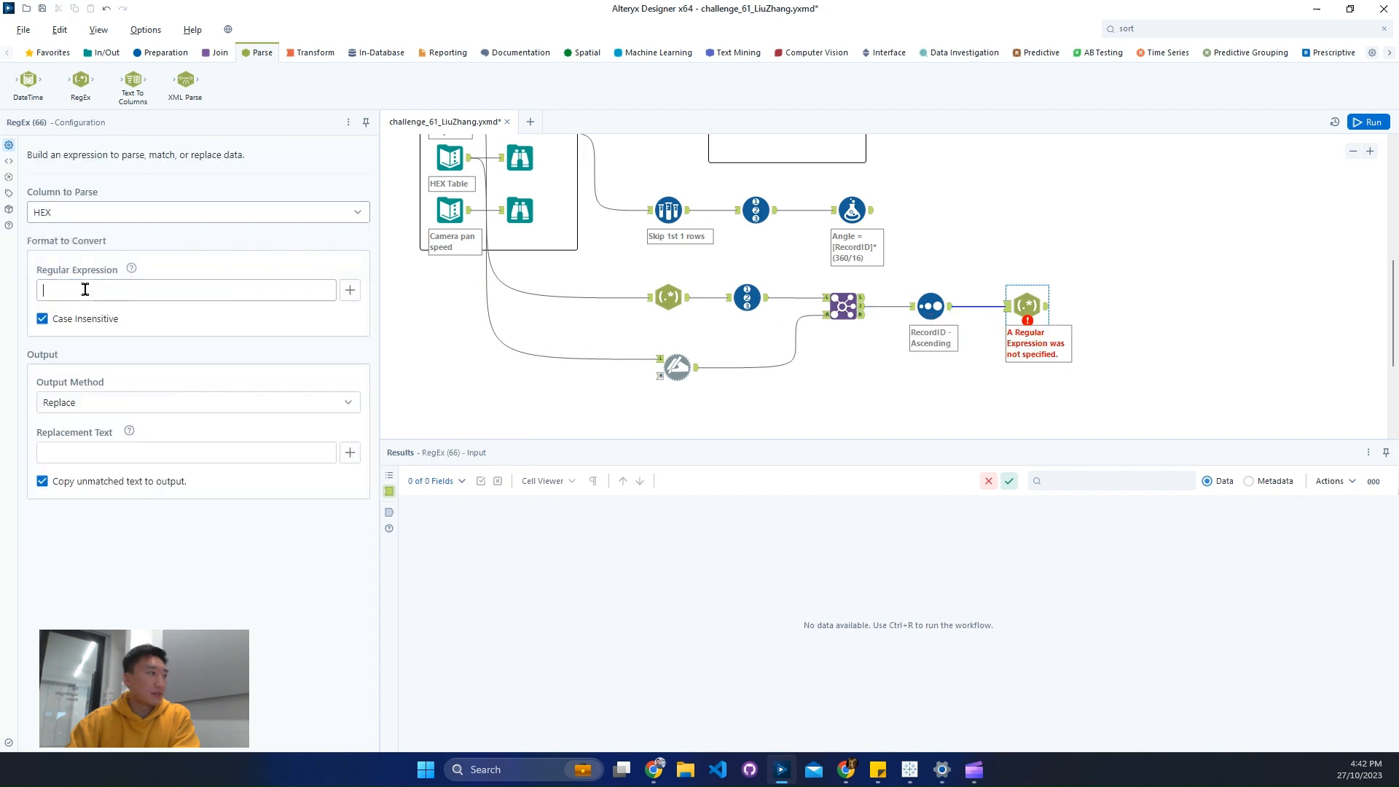
pyautogui.click(85, 290)
pyautogui.write('.')
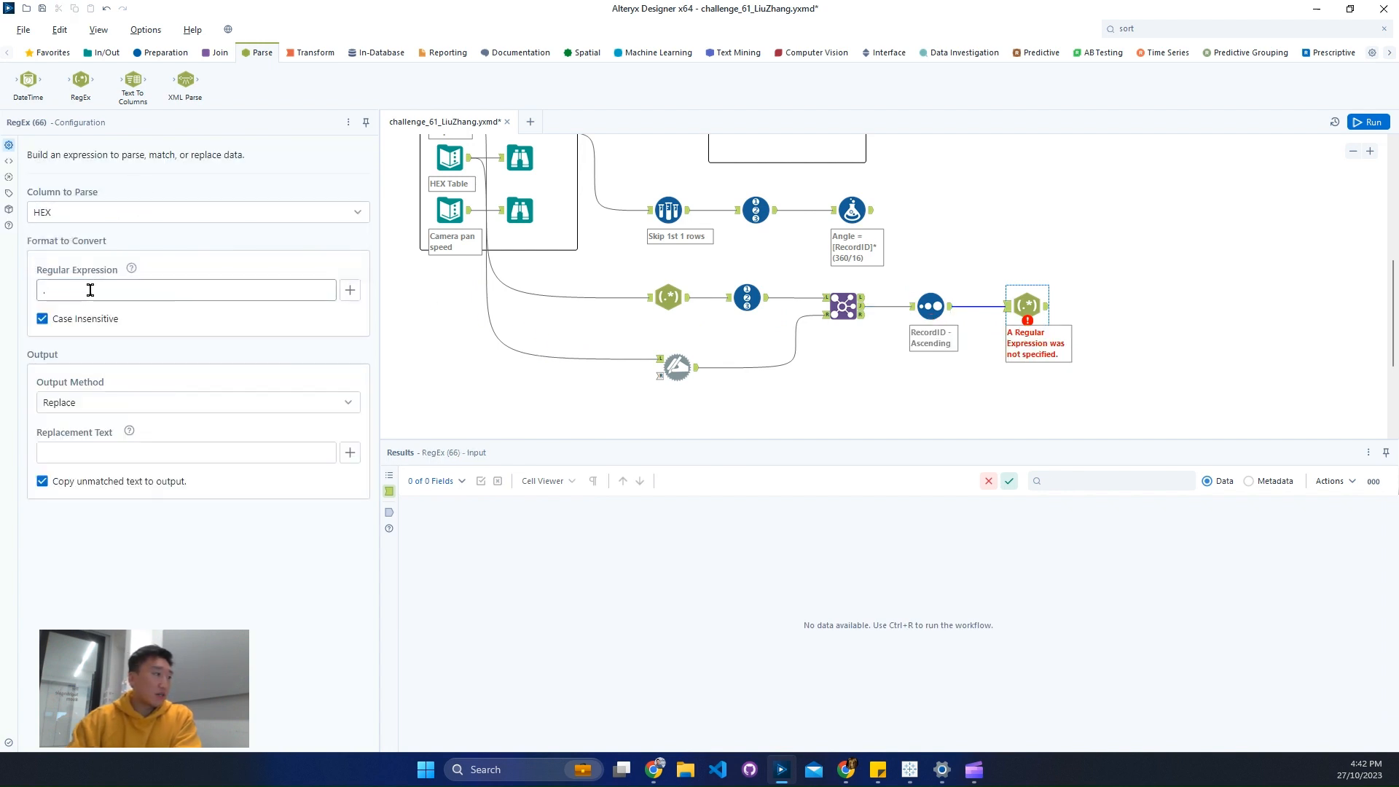
pyautogui.click(93, 402)
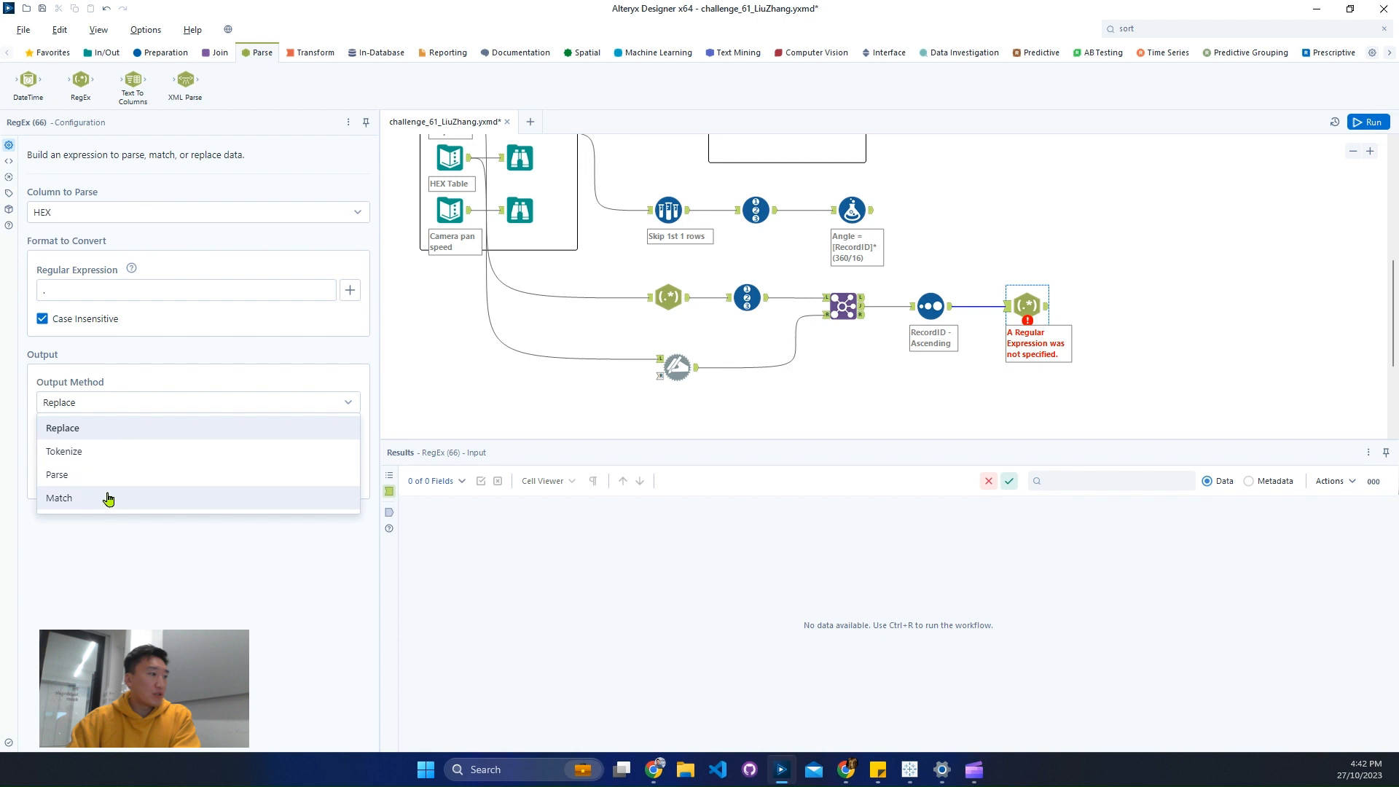
pyautogui.click(122, 452)
pyautogui.click(59, 600)
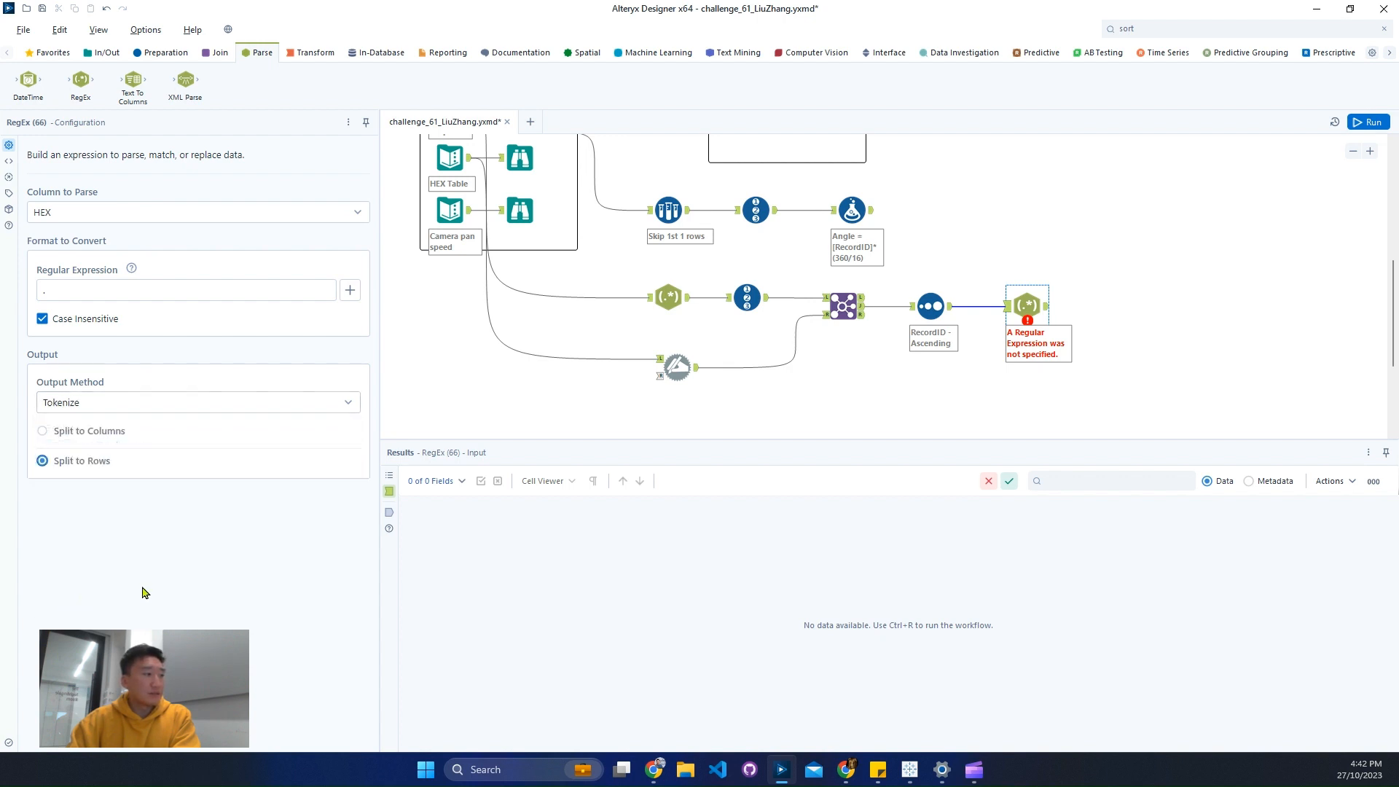
pyautogui.click(1360, 125)
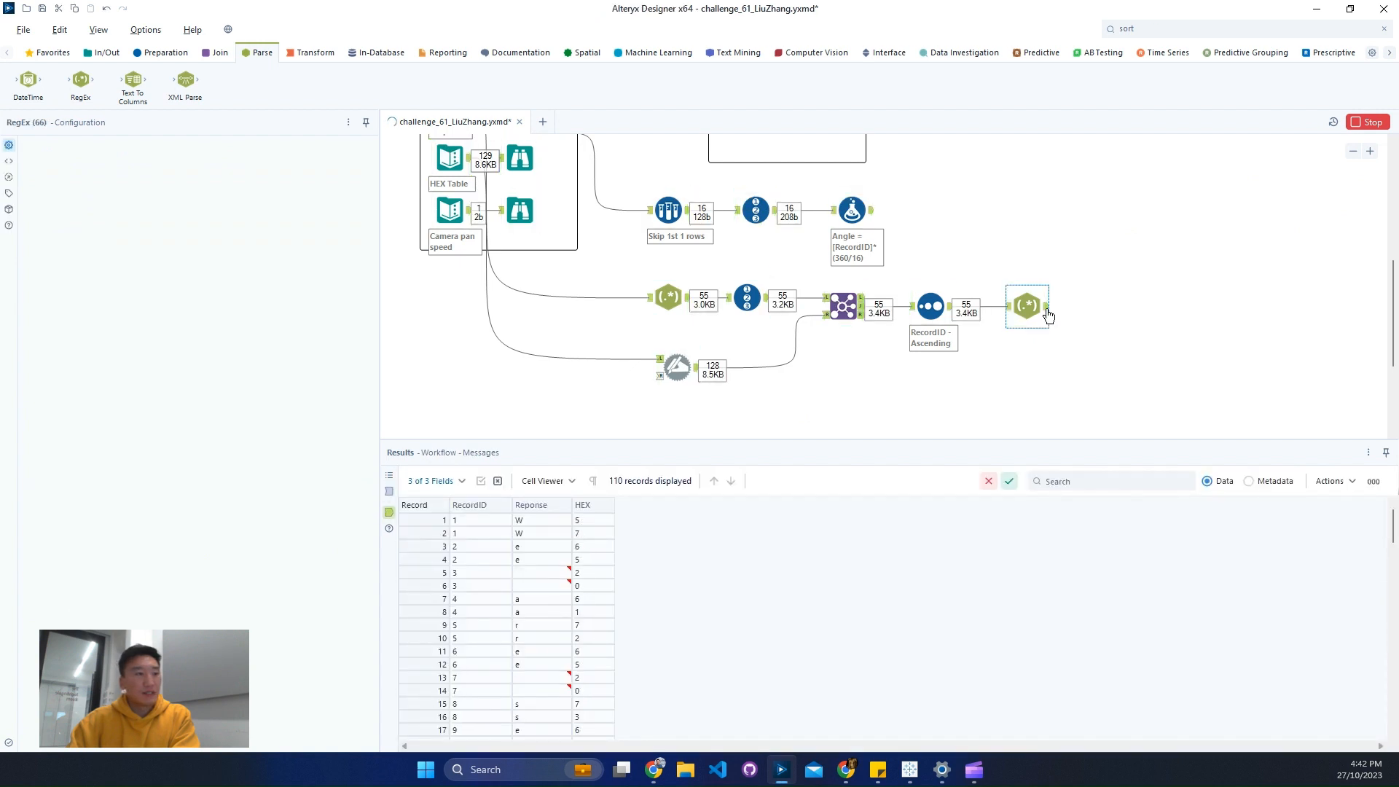
pyautogui.moveTo(426, 532); pyautogui.dragTo(422, 553)
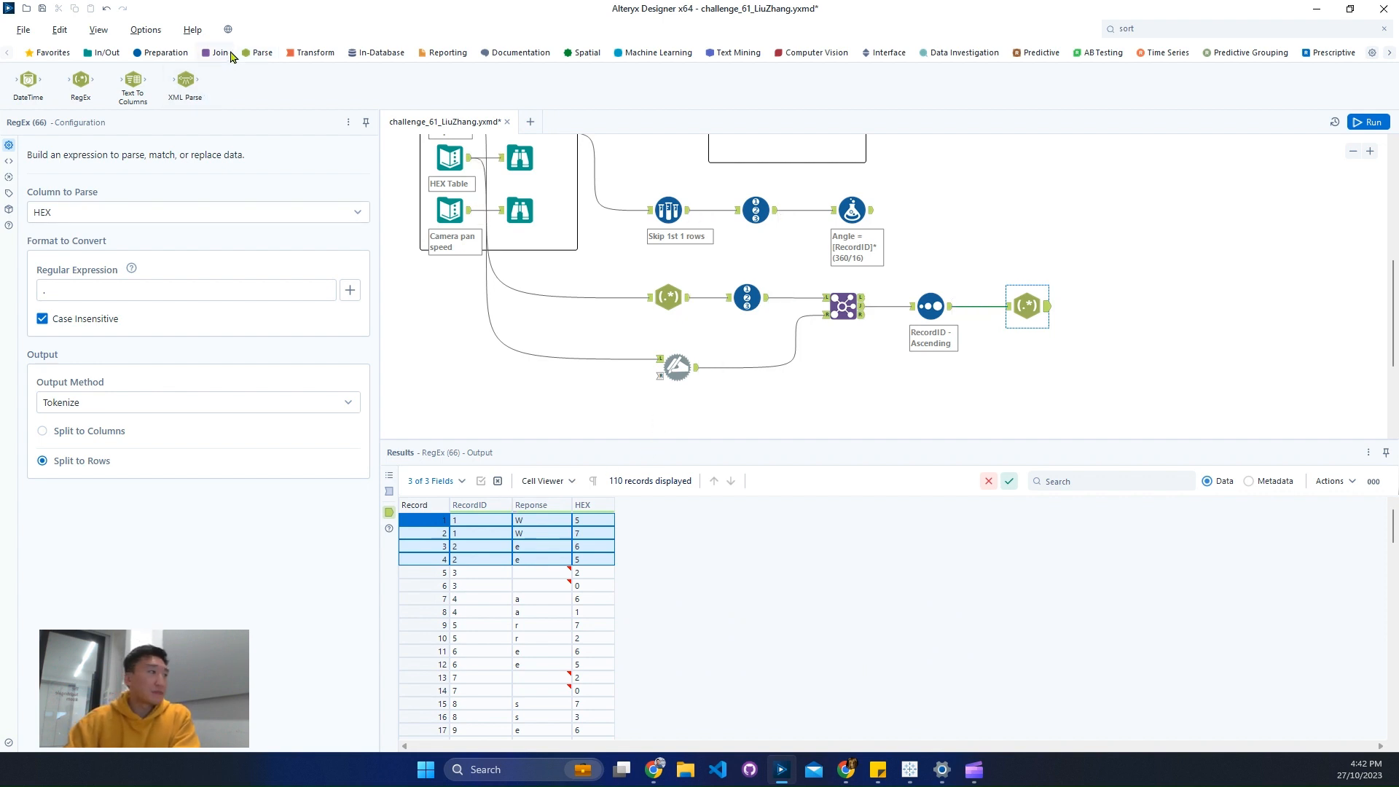
# - Add a Tile tool after the RegEx tool that splits HEX into rows, and group it by RecordID
pyautogui.click(162, 52)
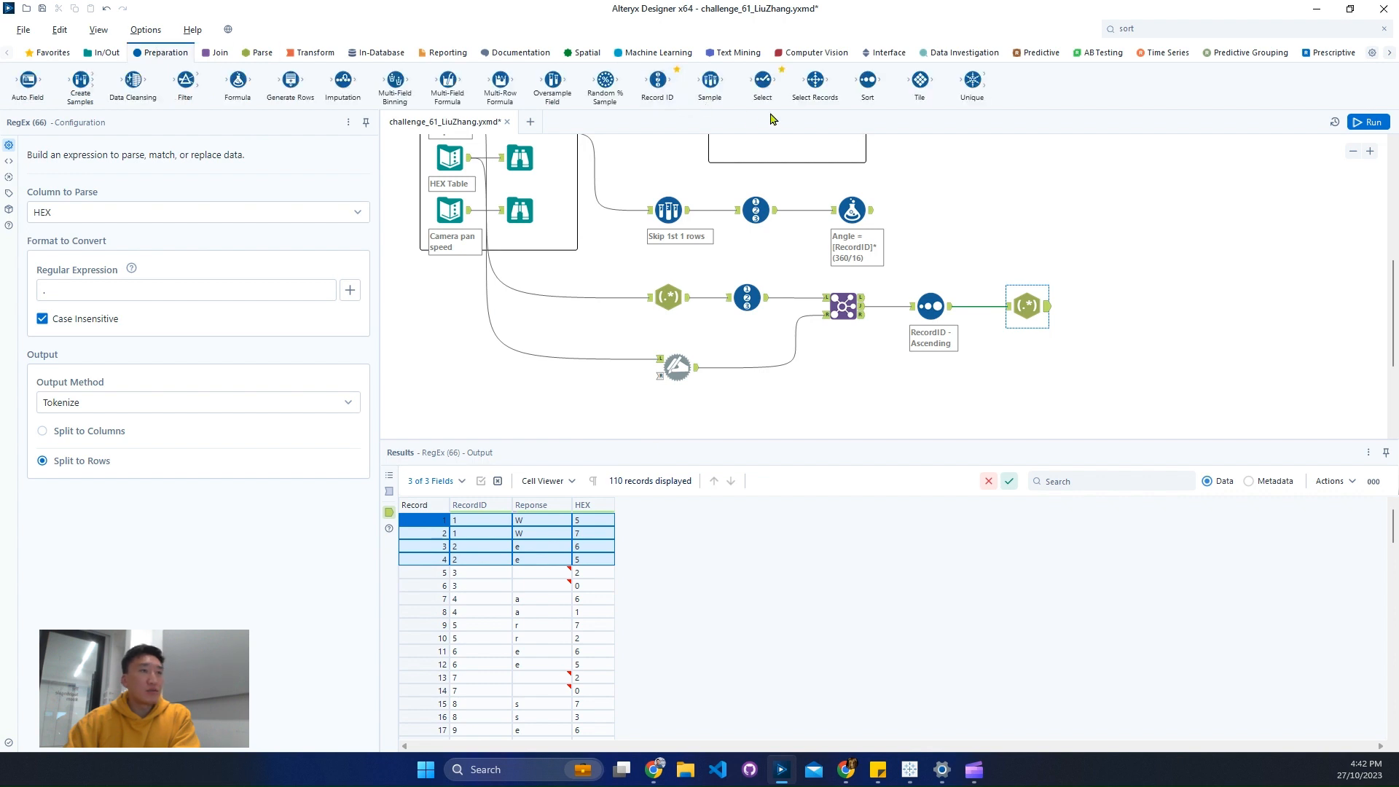
pyautogui.moveTo(919, 80); pyautogui.dragTo(1123, 306)
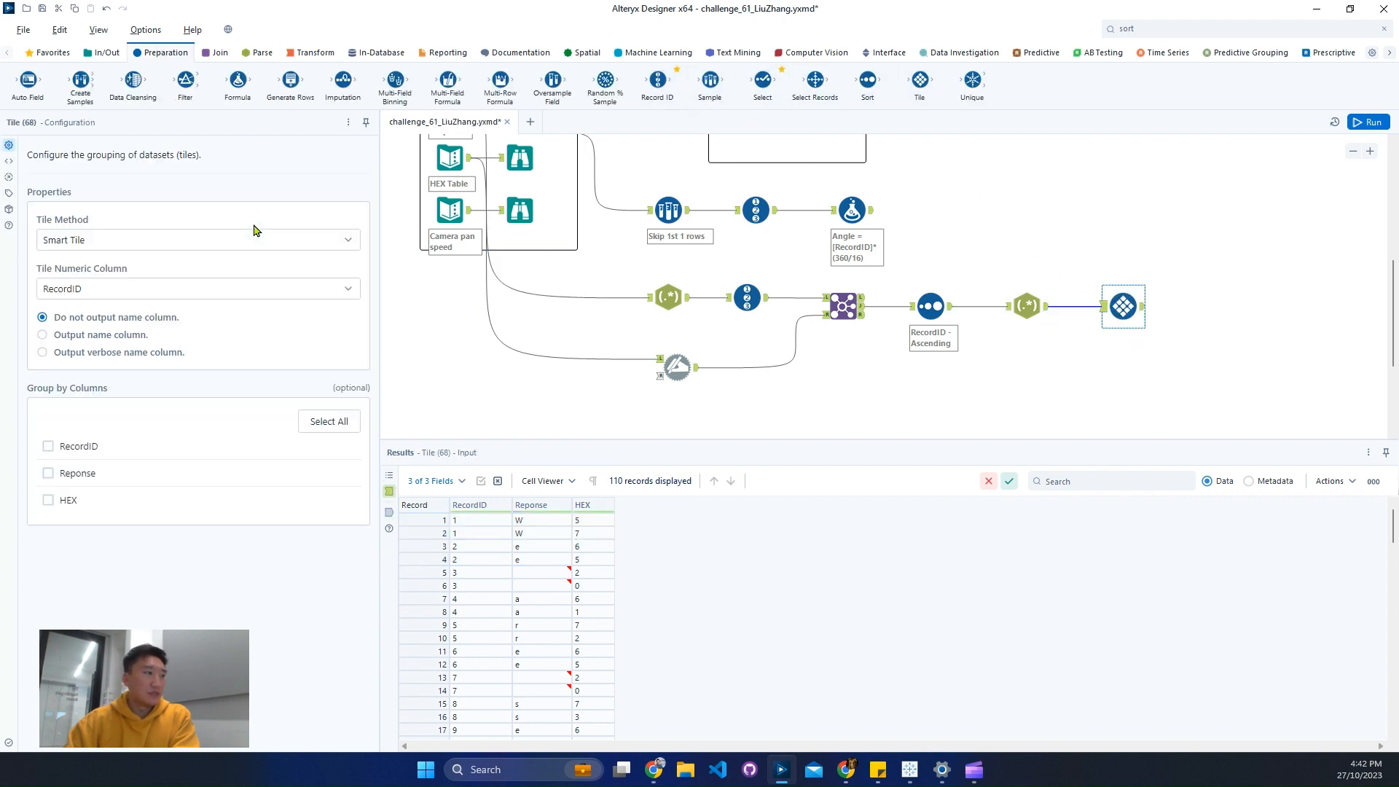
pyautogui.click(48, 446)
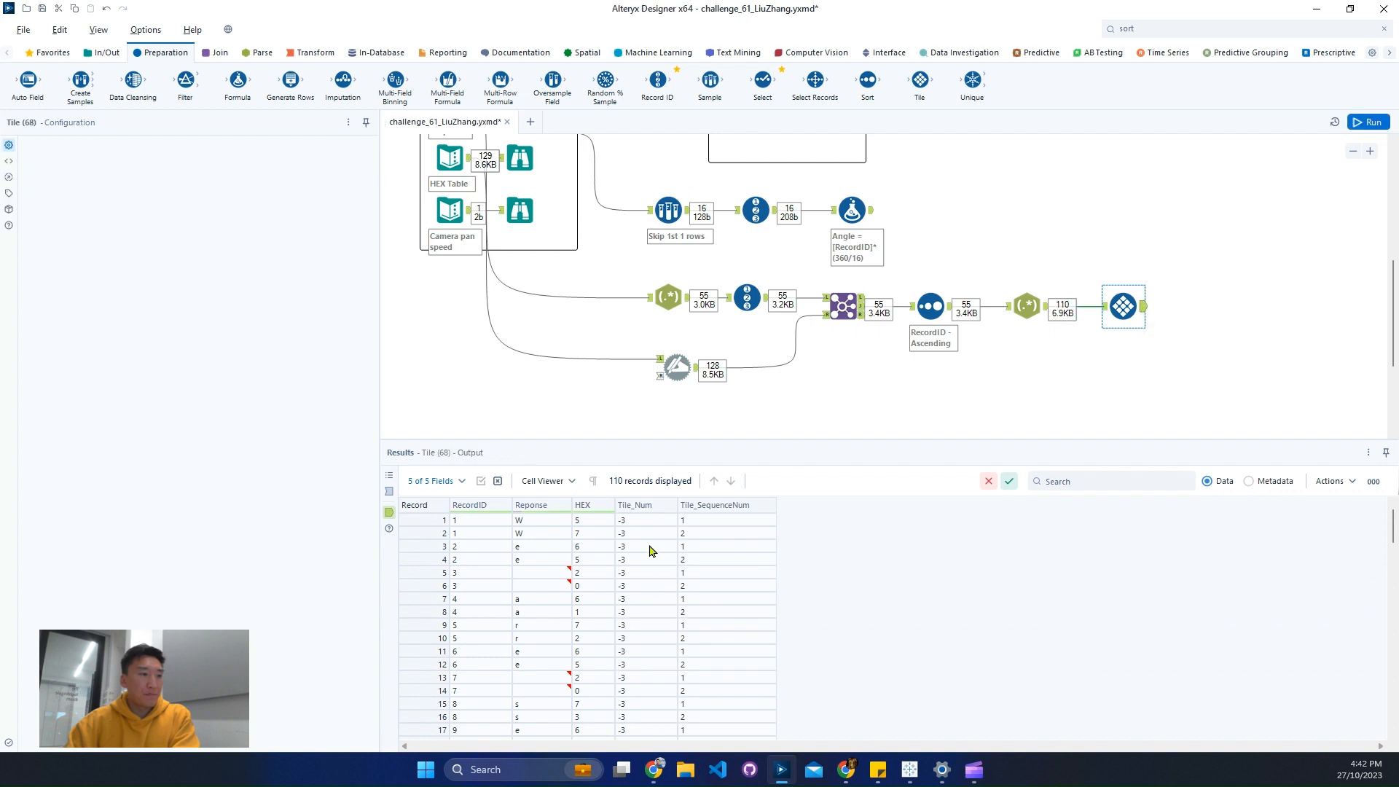
# - Examine the Tile_Num, Tile_SequenceNum and HEX columns in the Tile output, and view the Formula tool's Cards and Angle output
pyautogui.moveTo(648, 525); pyautogui.dragTo(646, 634)
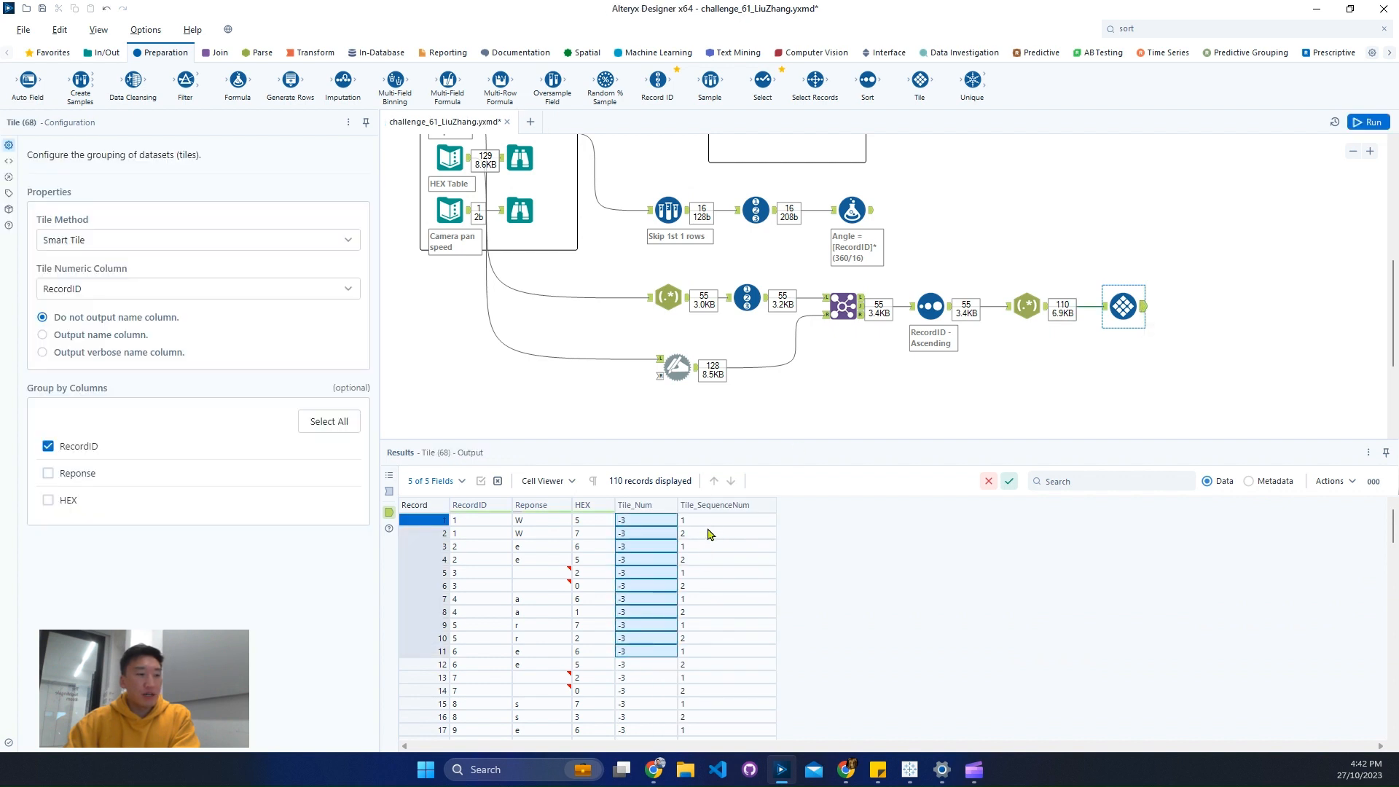
pyautogui.moveTo(711, 522); pyautogui.dragTo(712, 534)
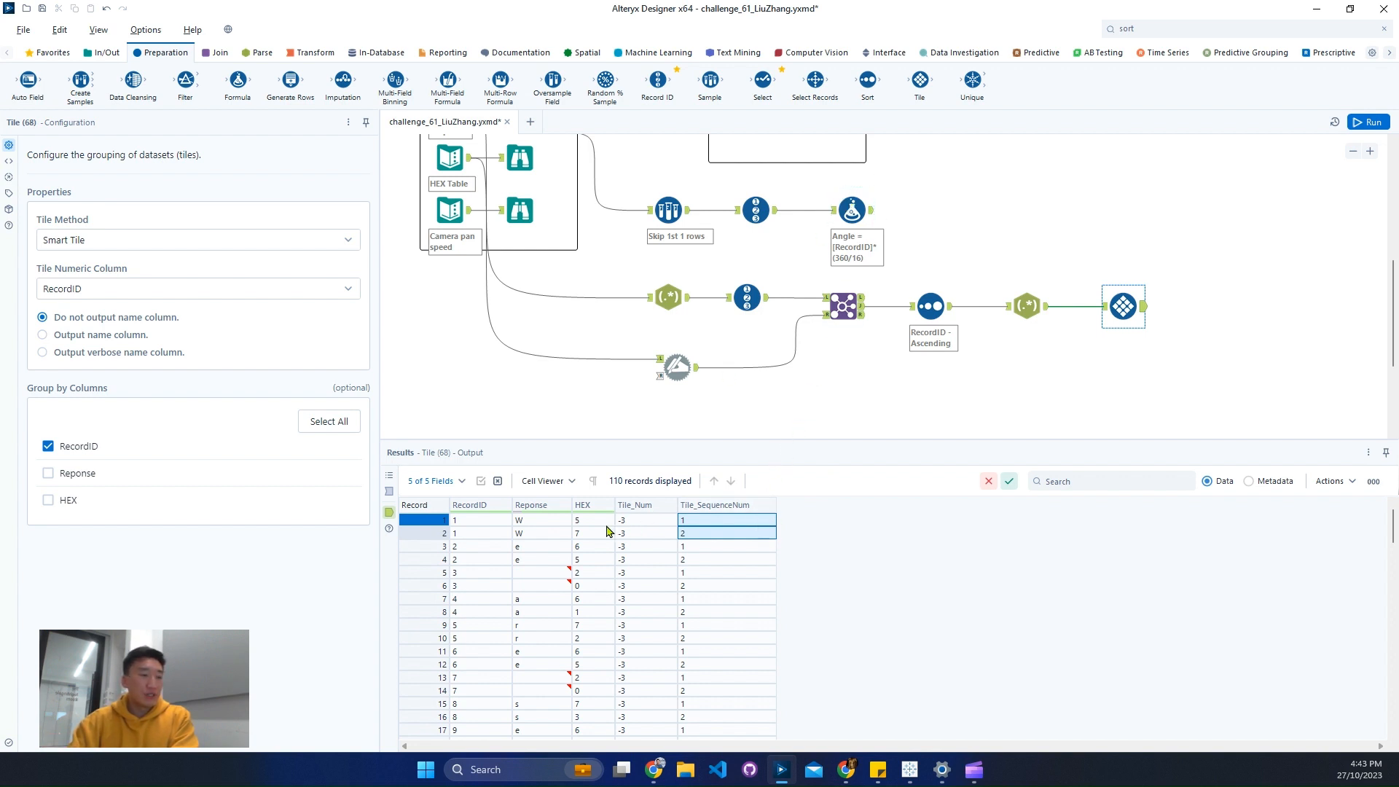
pyautogui.moveTo(609, 522); pyautogui.dragTo(606, 669)
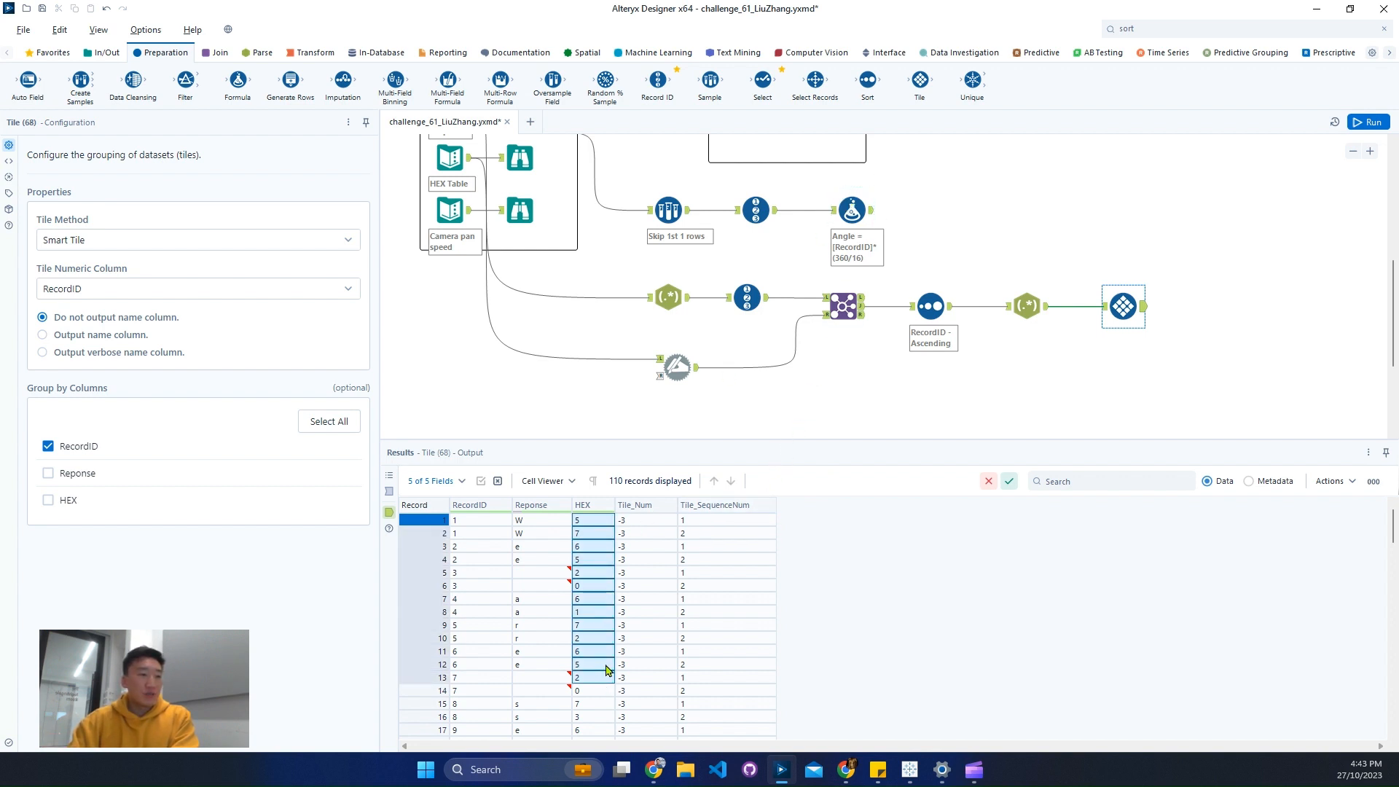
pyautogui.click(873, 220)
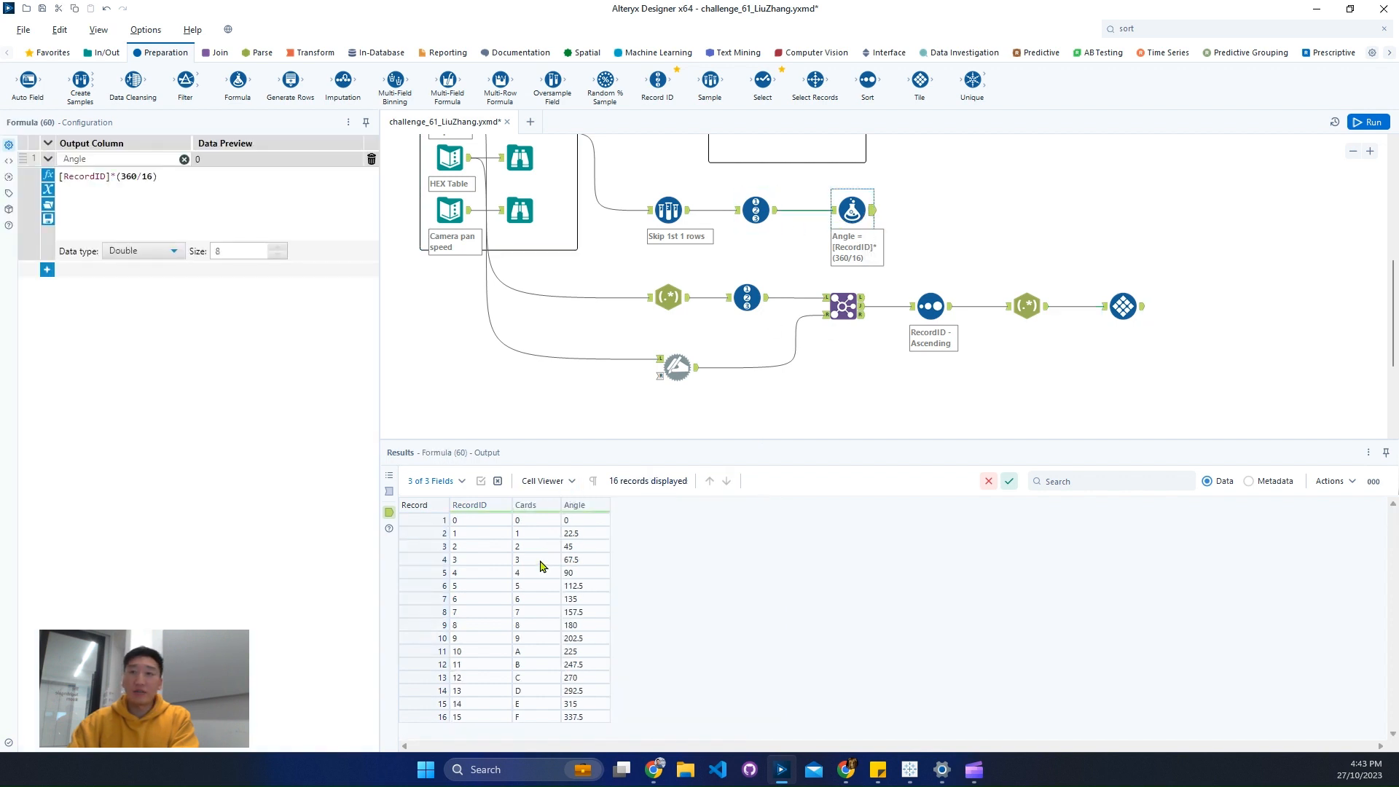
# - Add a Join tool with the Tile output as its left input and the Angle Formula tool's output as its right input
pyautogui.click(215, 52)
pyautogui.moveTo(185, 80); pyautogui.dragTo(1228, 315)
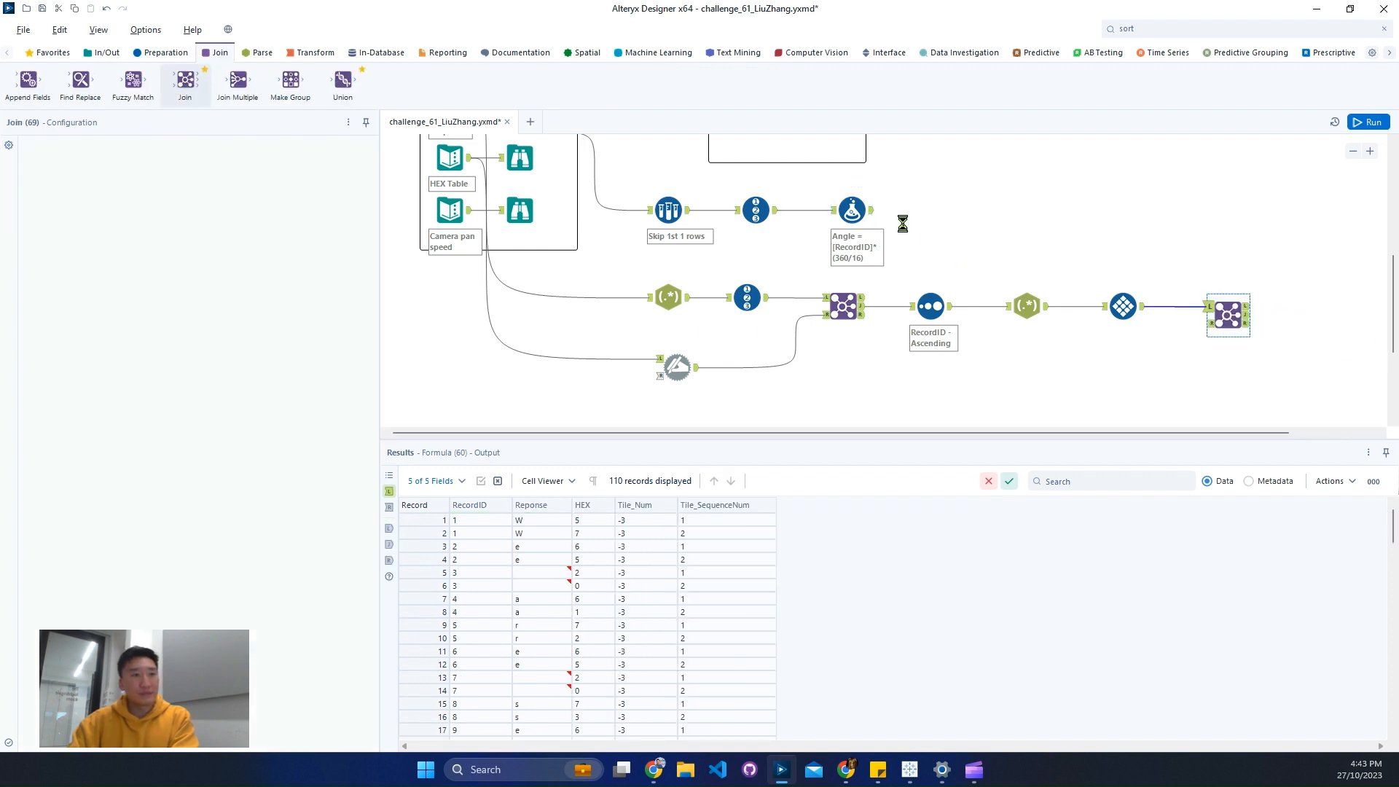
pyautogui.moveTo(871, 212); pyautogui.dragTo(1209, 322)
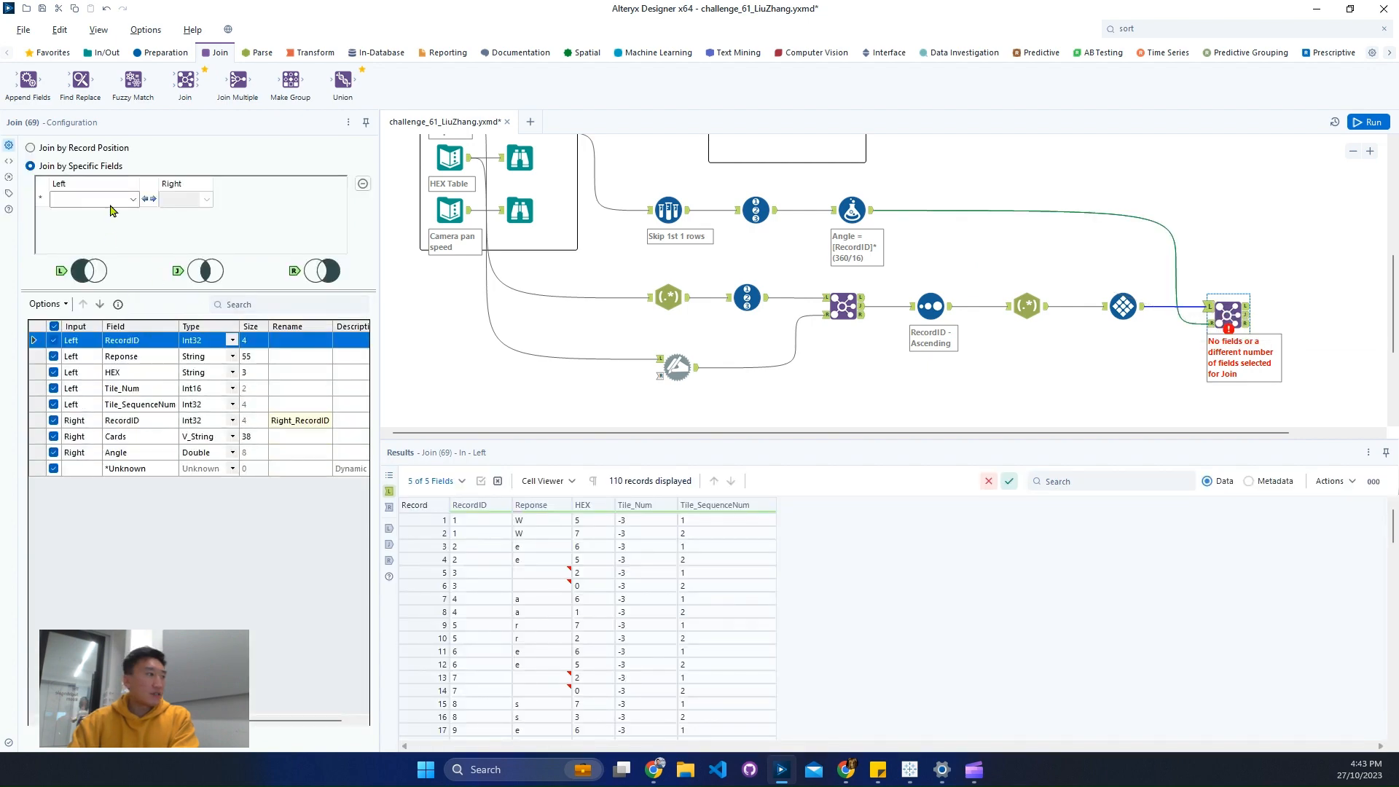
# - Limit the new Join tool's left fields to RecordID, Tile_SequenceNum and HEX, moving Tile_SequenceNum directly below RecordID
pyautogui.click(46, 304)
pyautogui.moveTo(153, 335)
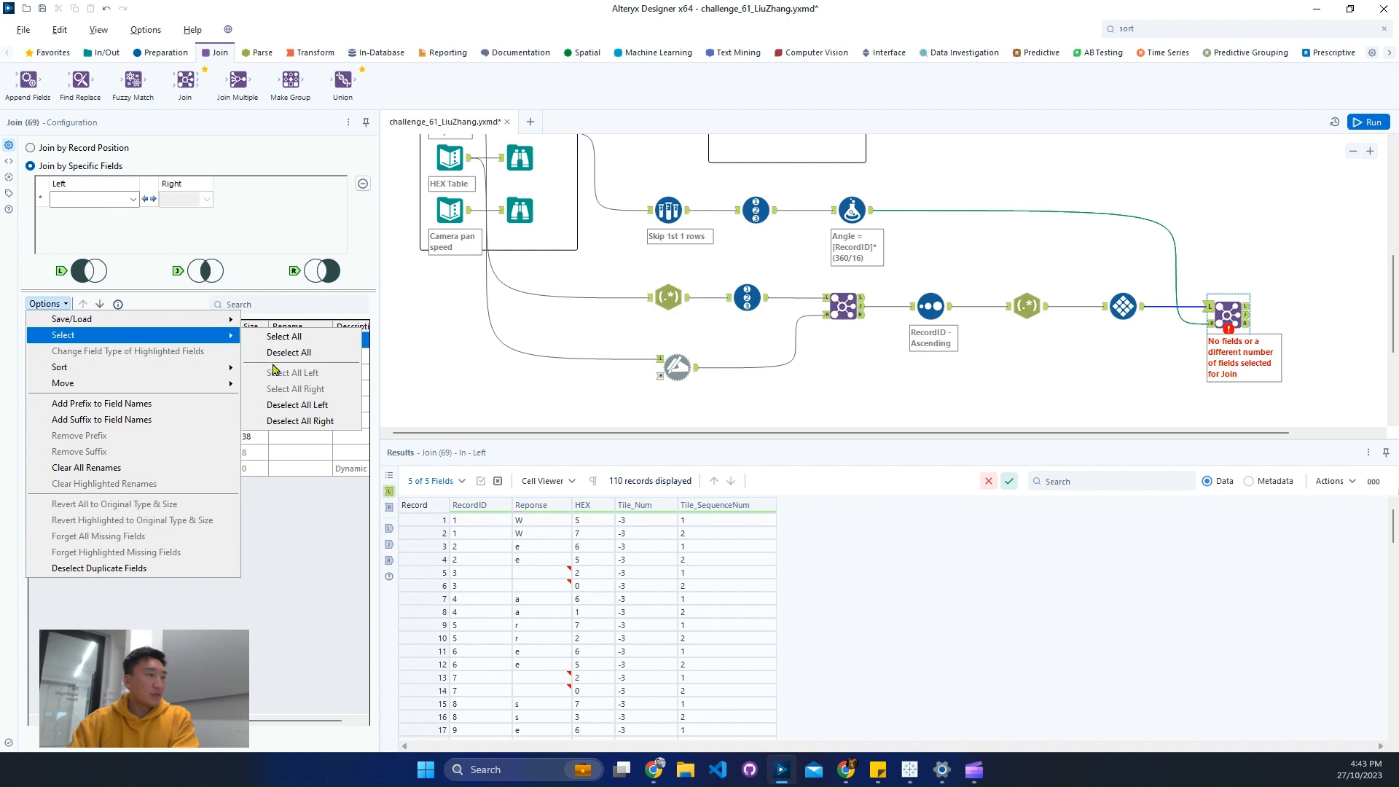
pyautogui.click(286, 352)
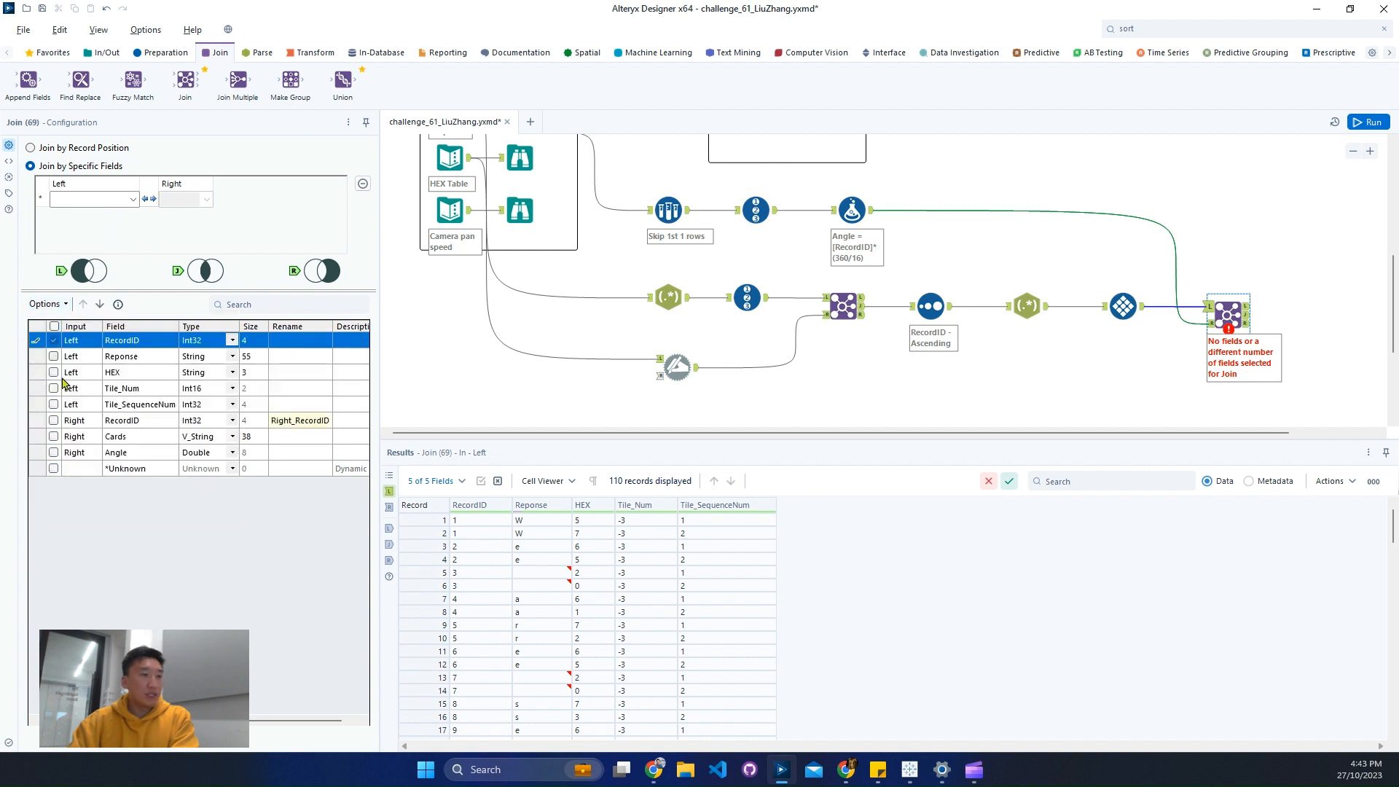
pyautogui.click(54, 404)
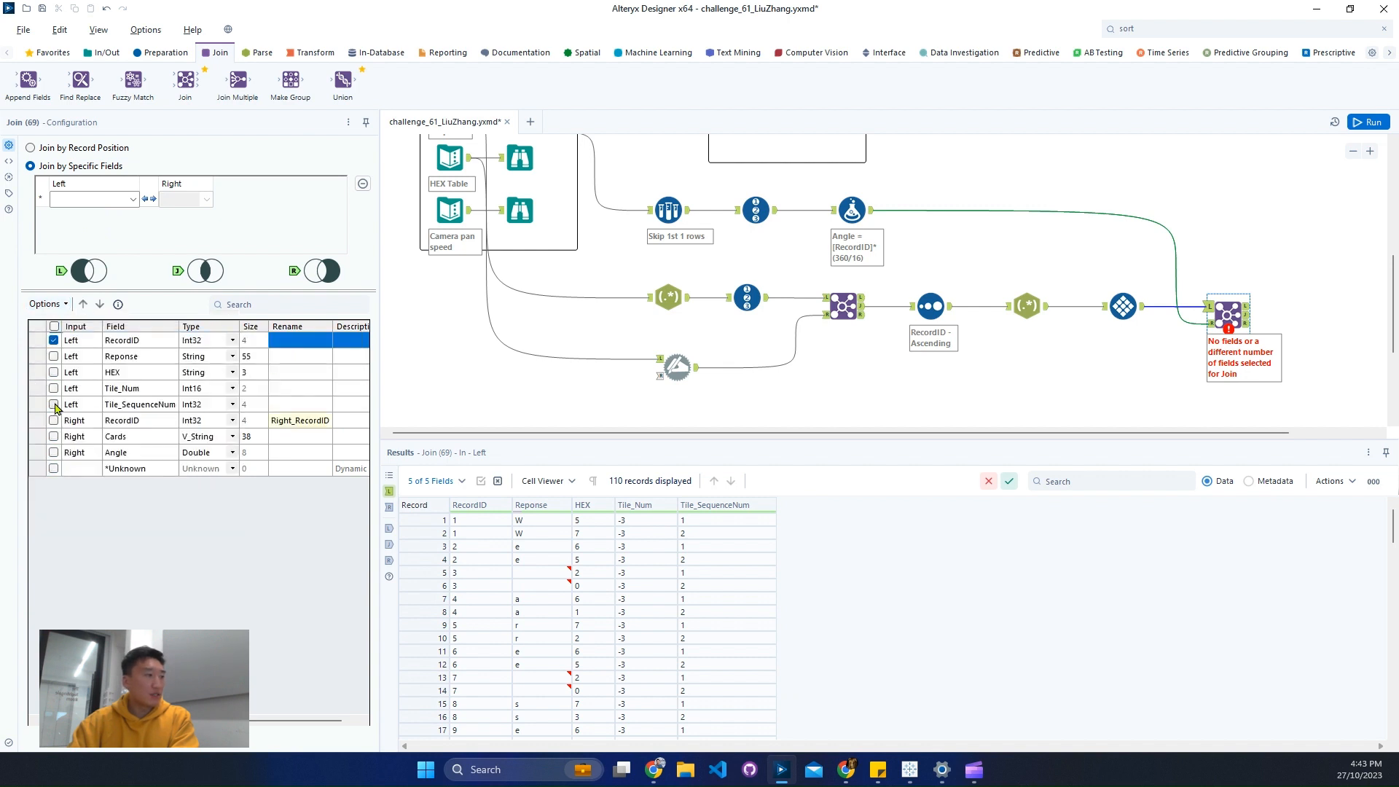
pyautogui.click(84, 306)
pyautogui.click(84, 306)
pyautogui.click(84, 306)
pyautogui.click(83, 306)
pyautogui.click(100, 307)
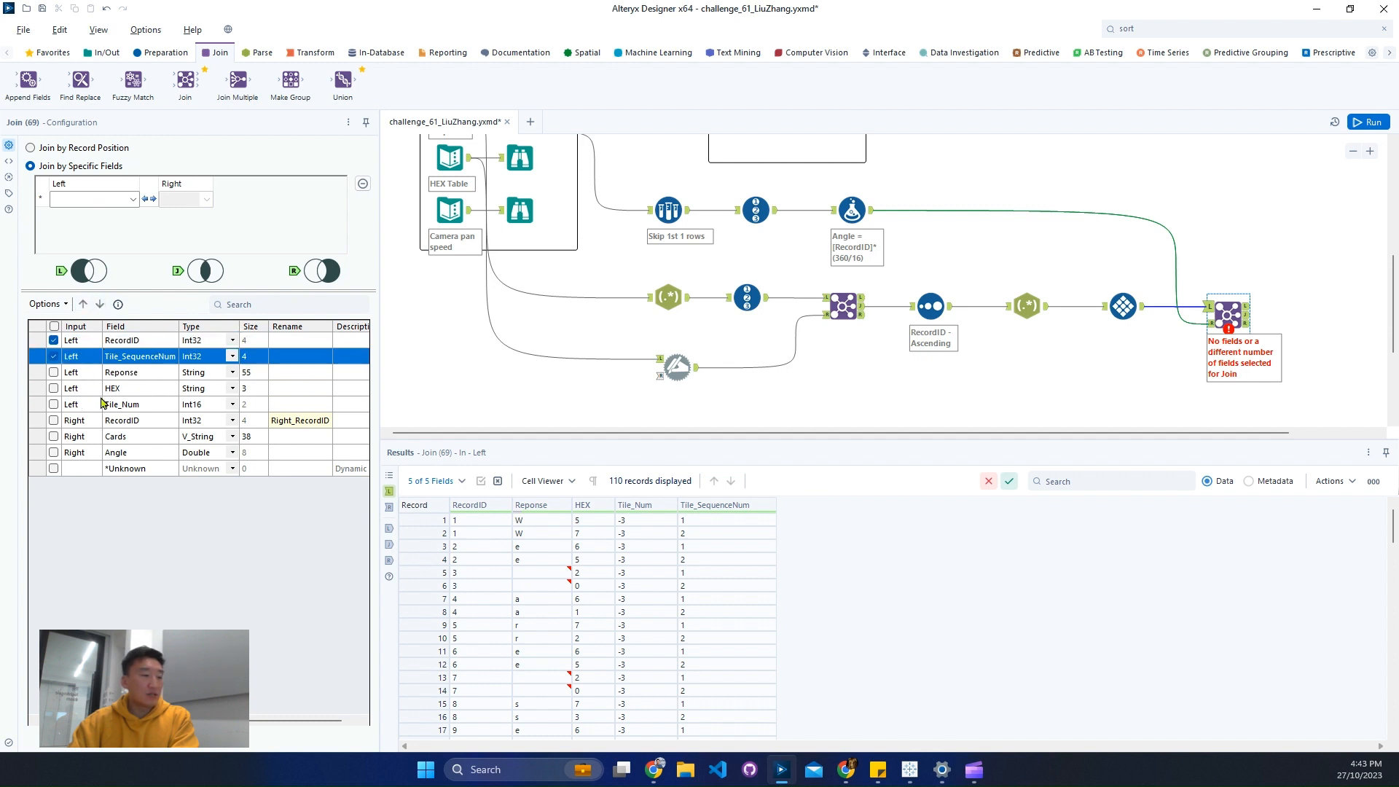
pyautogui.click(54, 392)
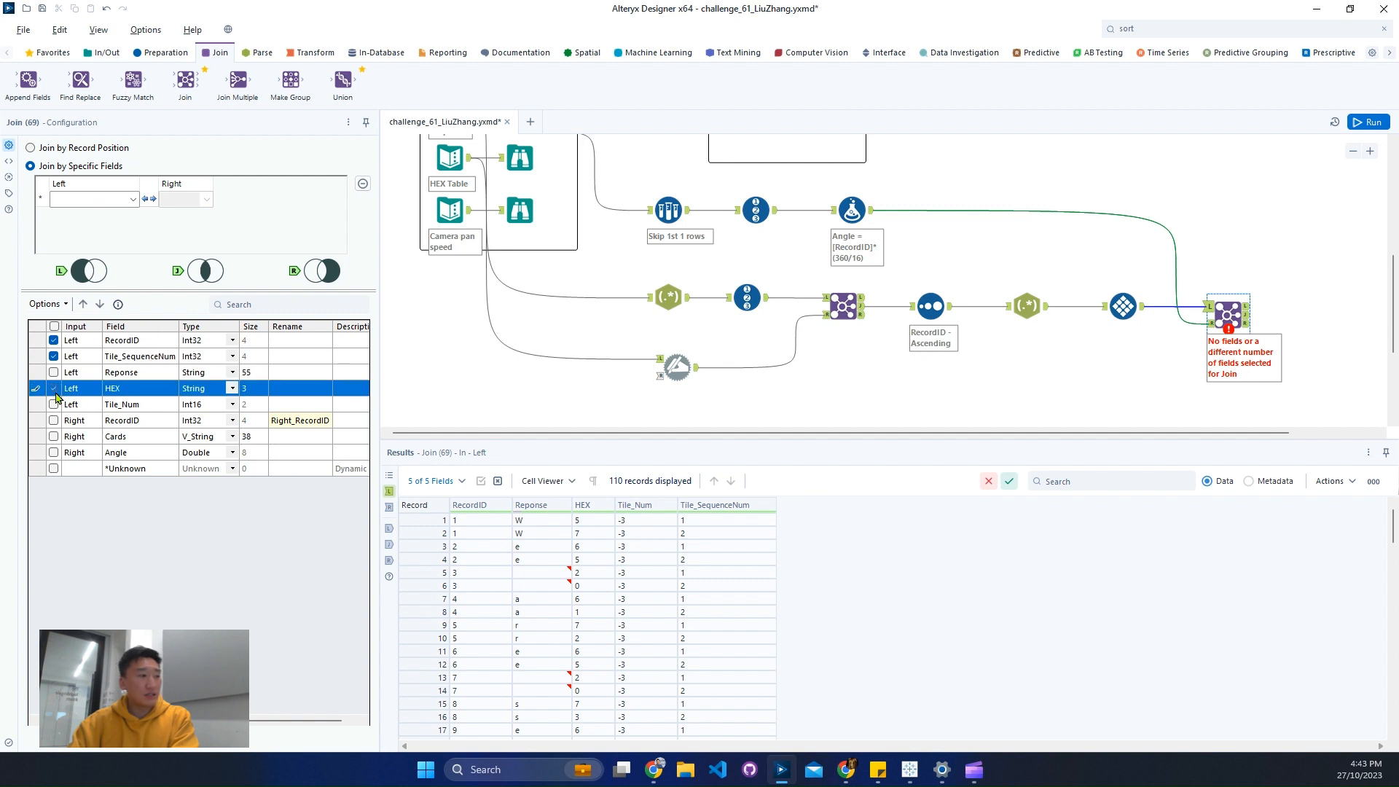
# - Join the left HEX field to the right Cards field, include Angle in the output, and run the workflow
pyautogui.click(95, 199)
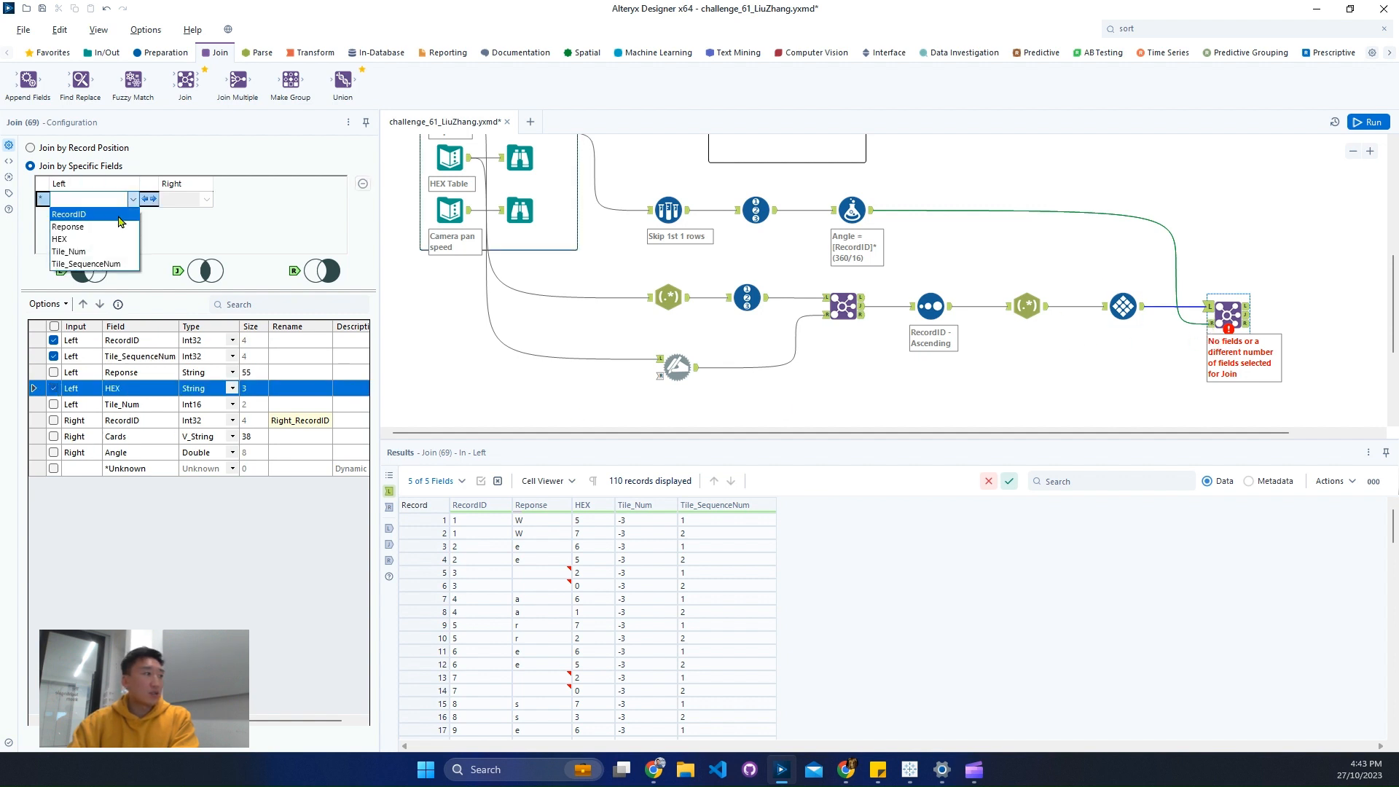
pyautogui.click(111, 242)
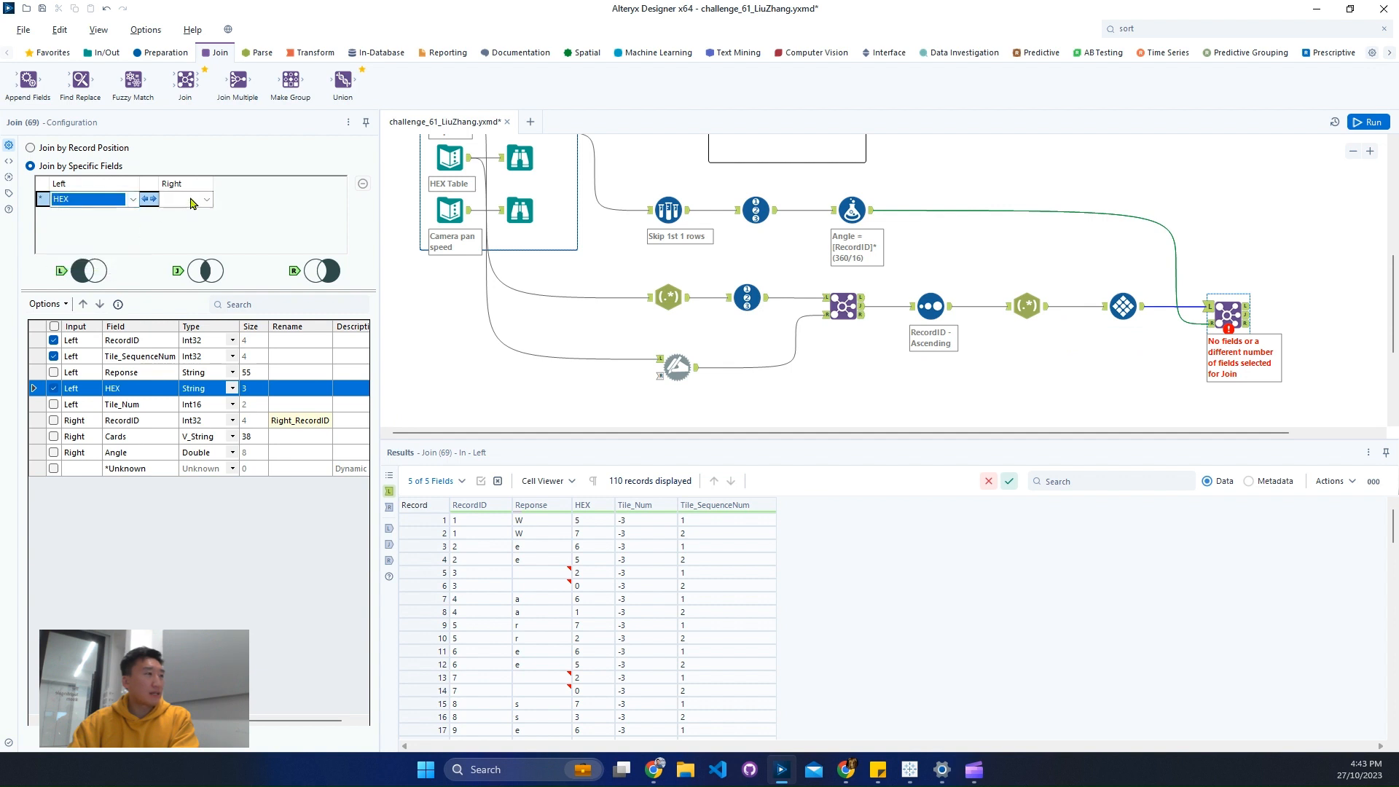
pyautogui.click(206, 198)
pyautogui.click(194, 229)
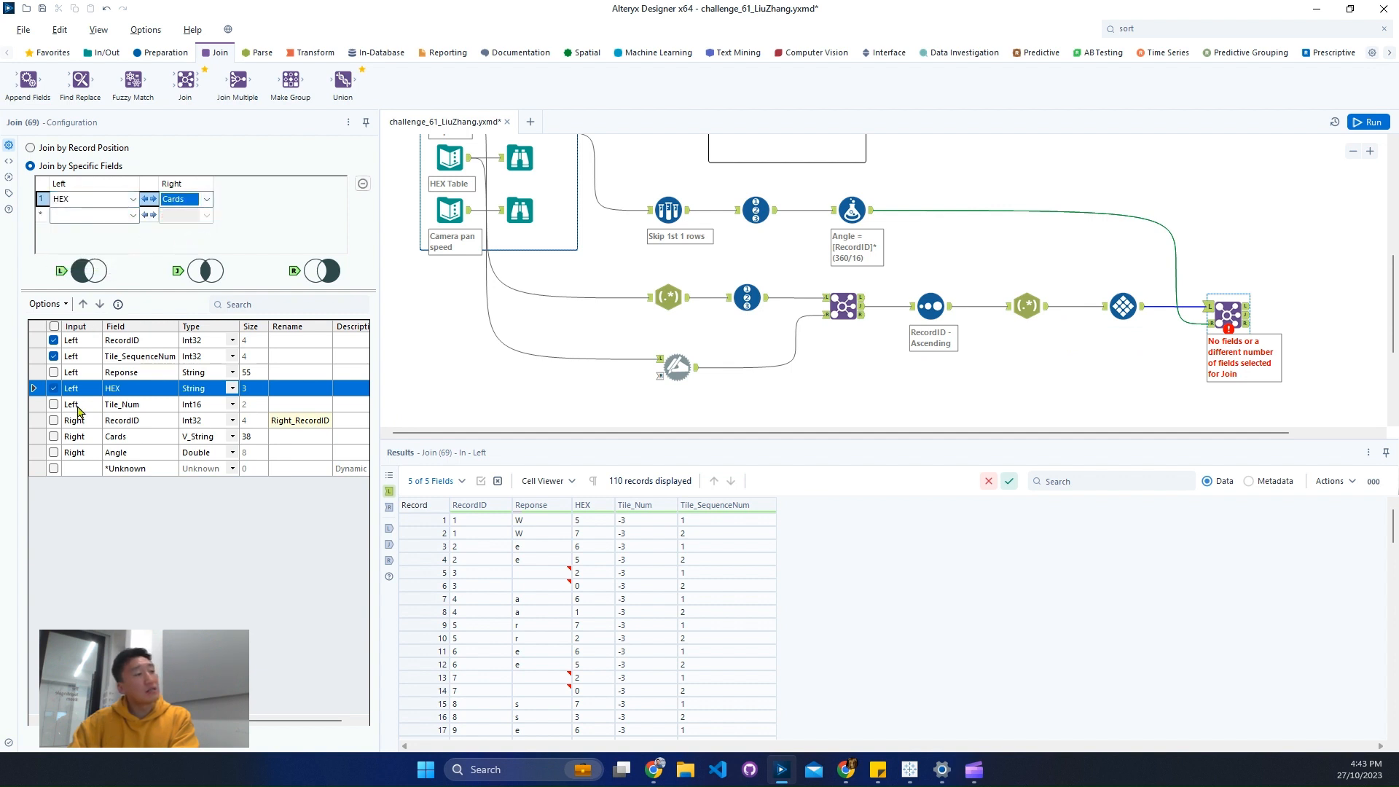
pyautogui.click(53, 453)
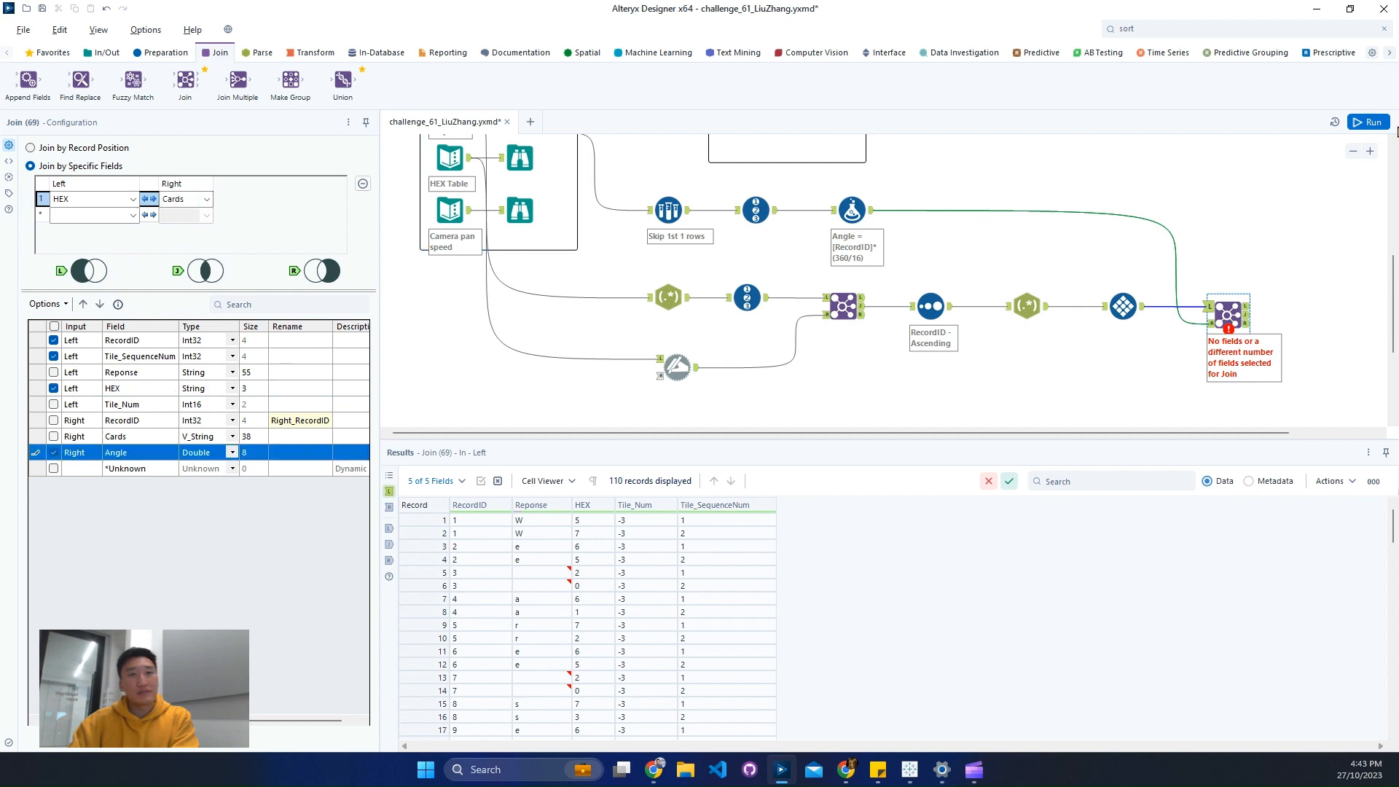
pyautogui.click(1369, 123)
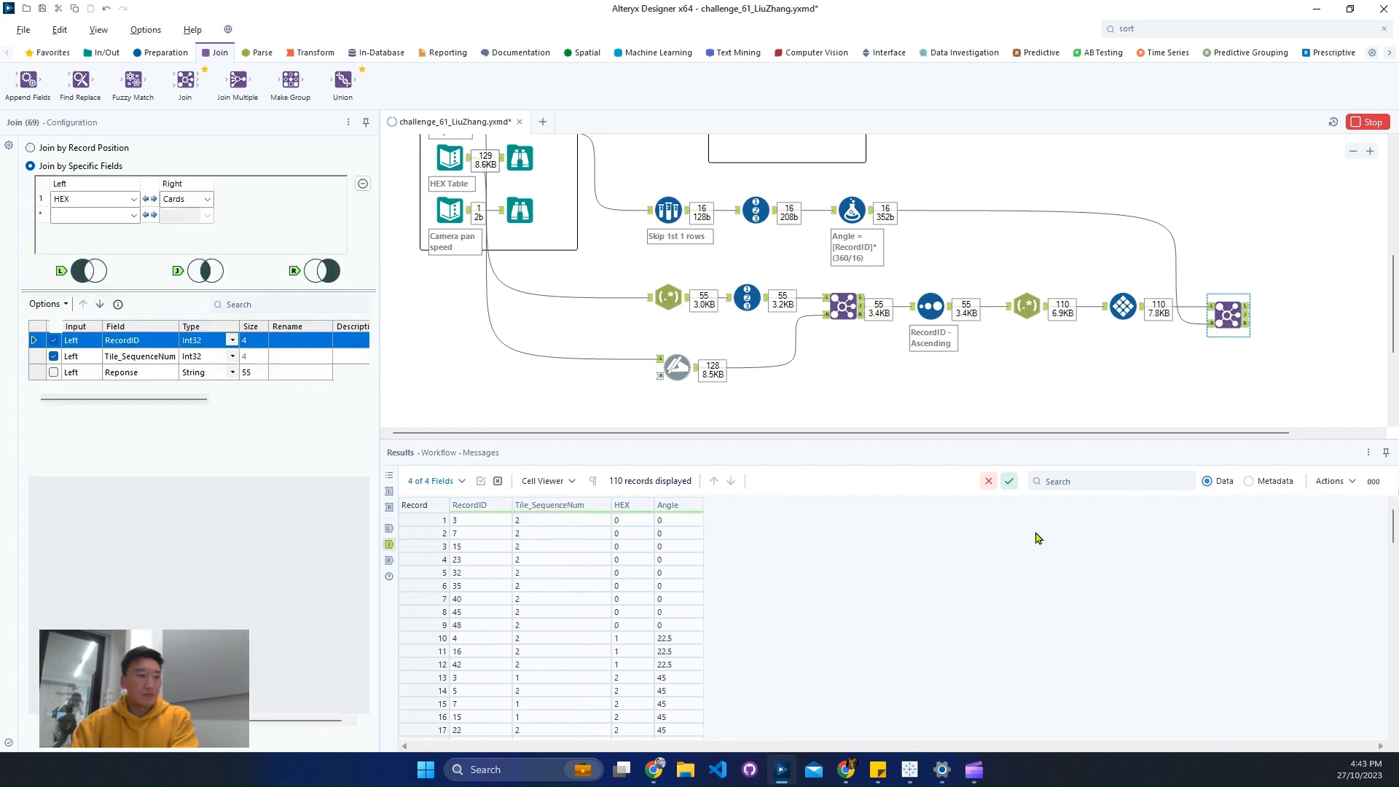
# - Add a Sort tool after the second Join's joined output, ordering by RecordID ascending and by Tile_SequenceNum ascending
pyautogui.click(1164, 29)
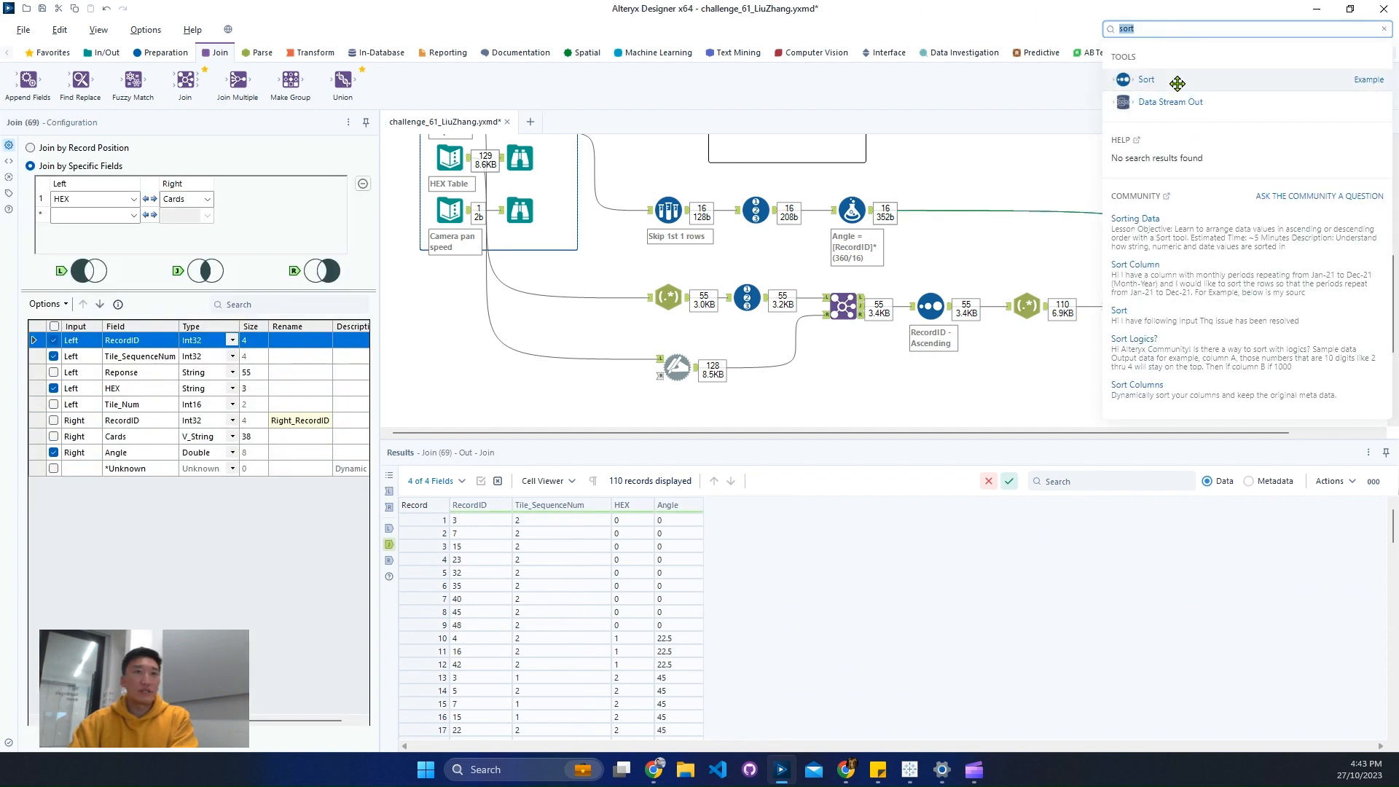
pyautogui.moveTo(1137, 79); pyautogui.dragTo(1311, 311)
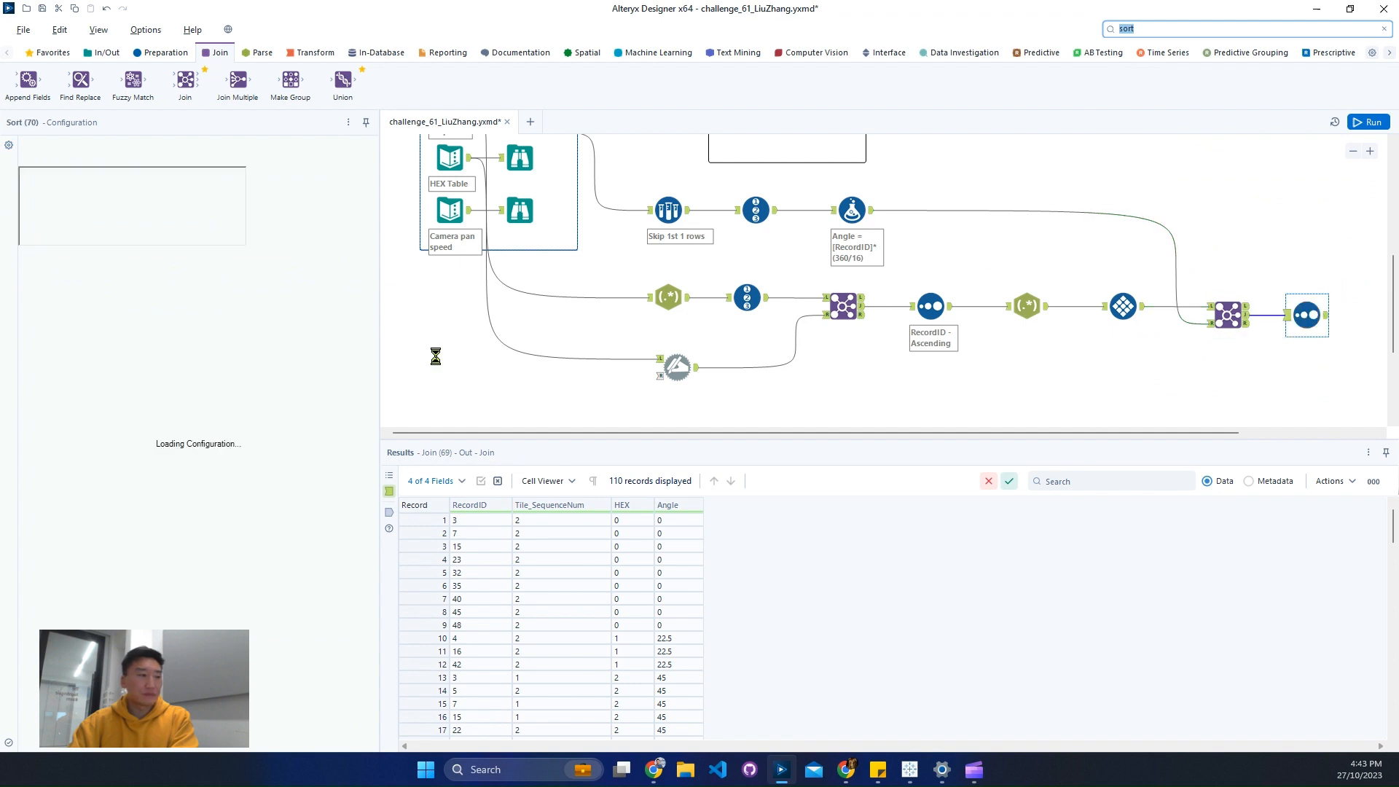
pyautogui.click(119, 189)
pyautogui.click(115, 190)
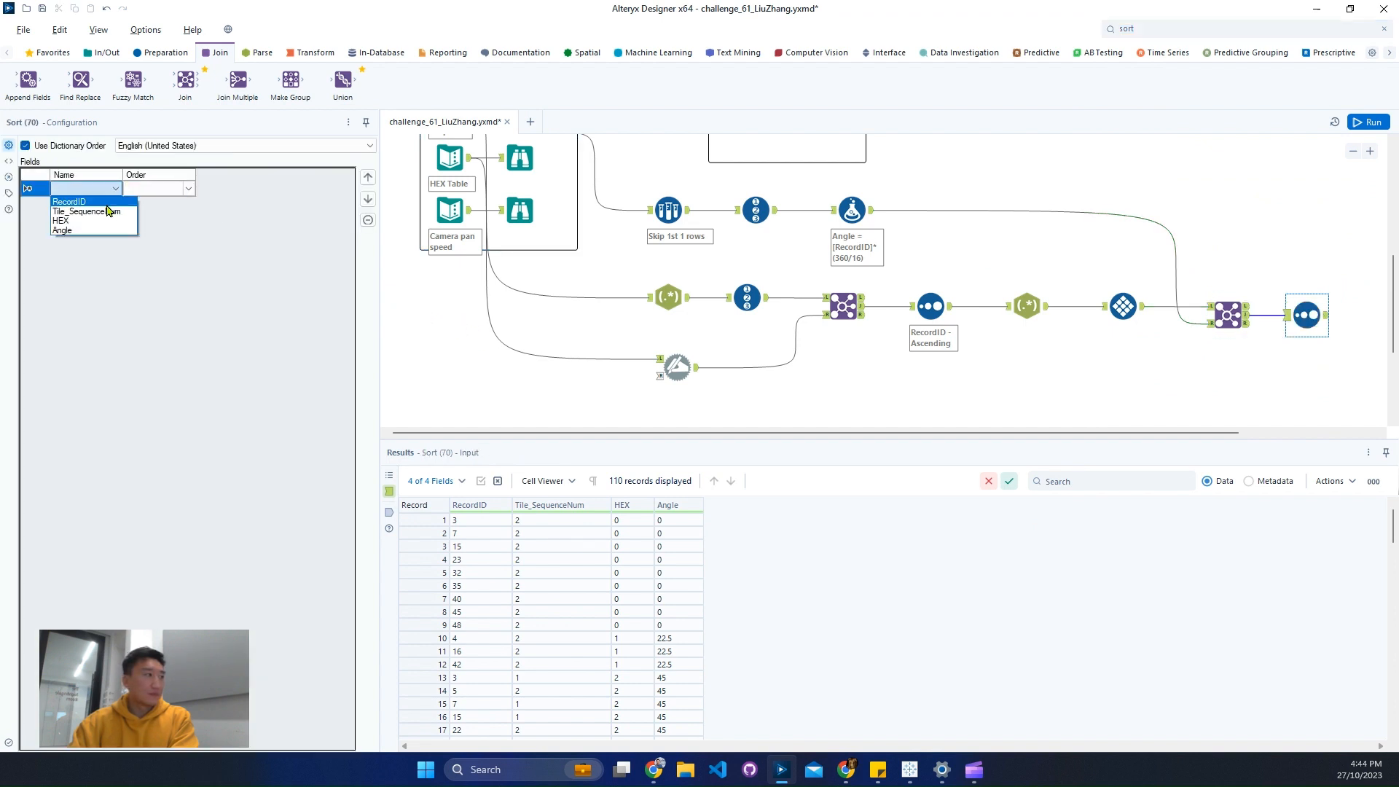
pyautogui.click(107, 201)
pyautogui.click(115, 208)
pyautogui.click(115, 205)
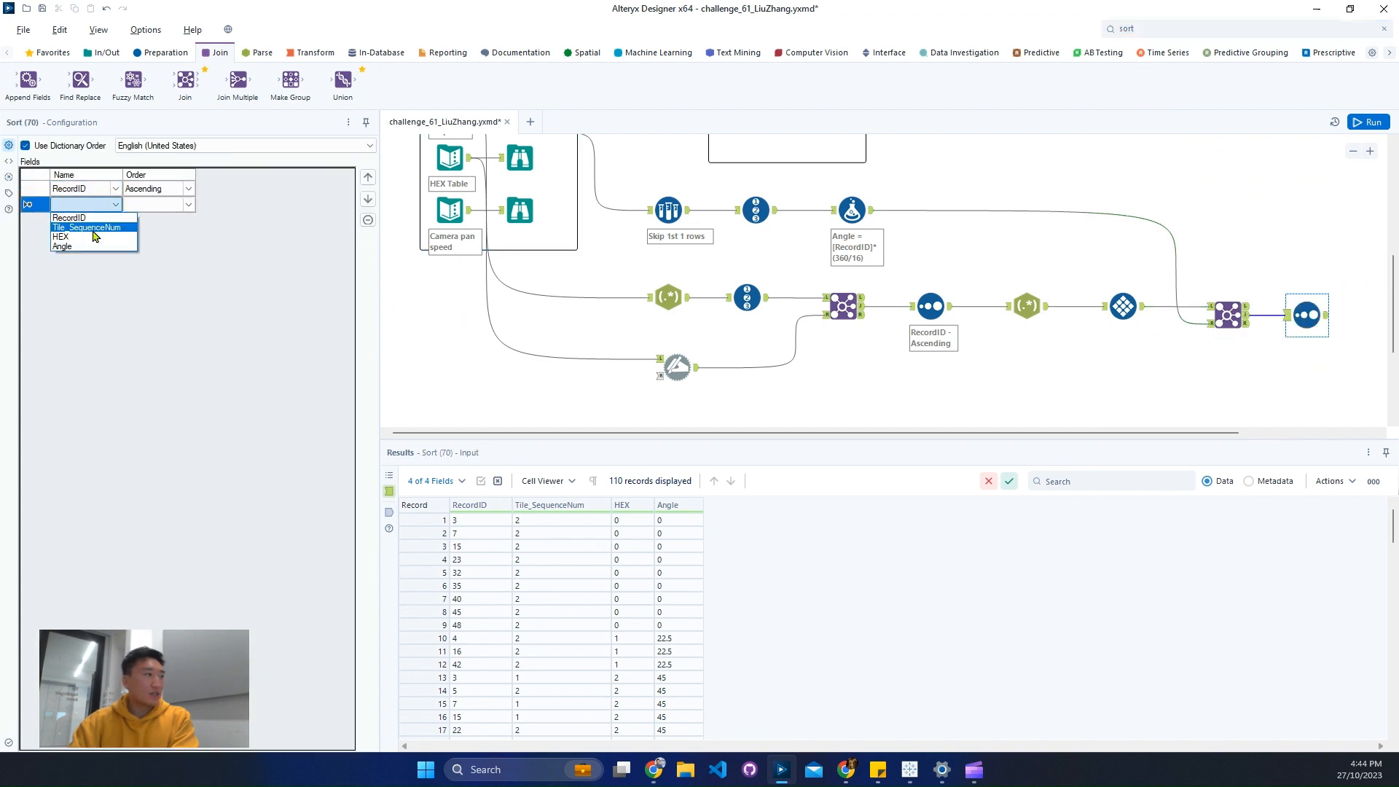
pyautogui.click(80, 227)
pyautogui.click(1252, 365)
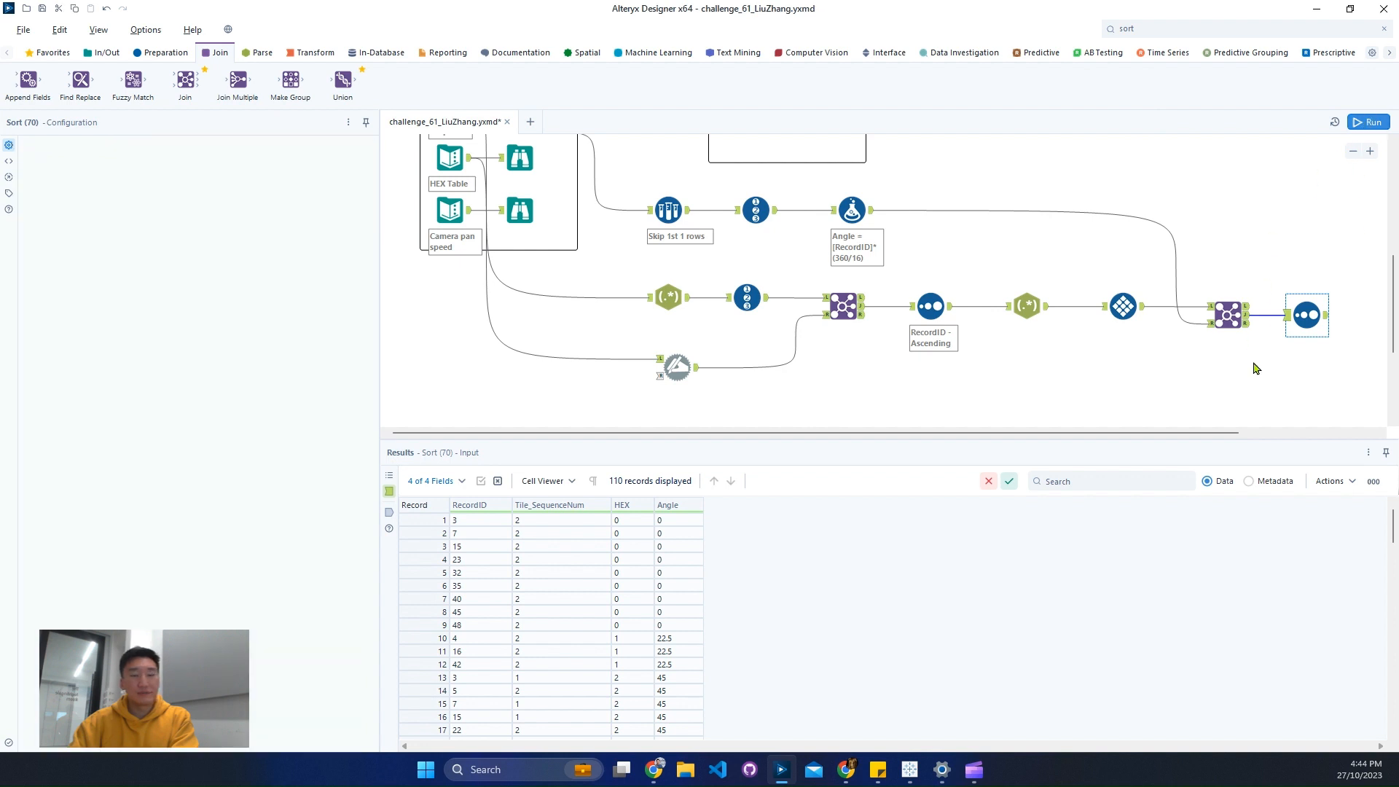
# - Run the workflow and examine the row order and Angle values for the first two RecordIDs in the final Sort output
pyautogui.hotkey('ctrl', 'r')
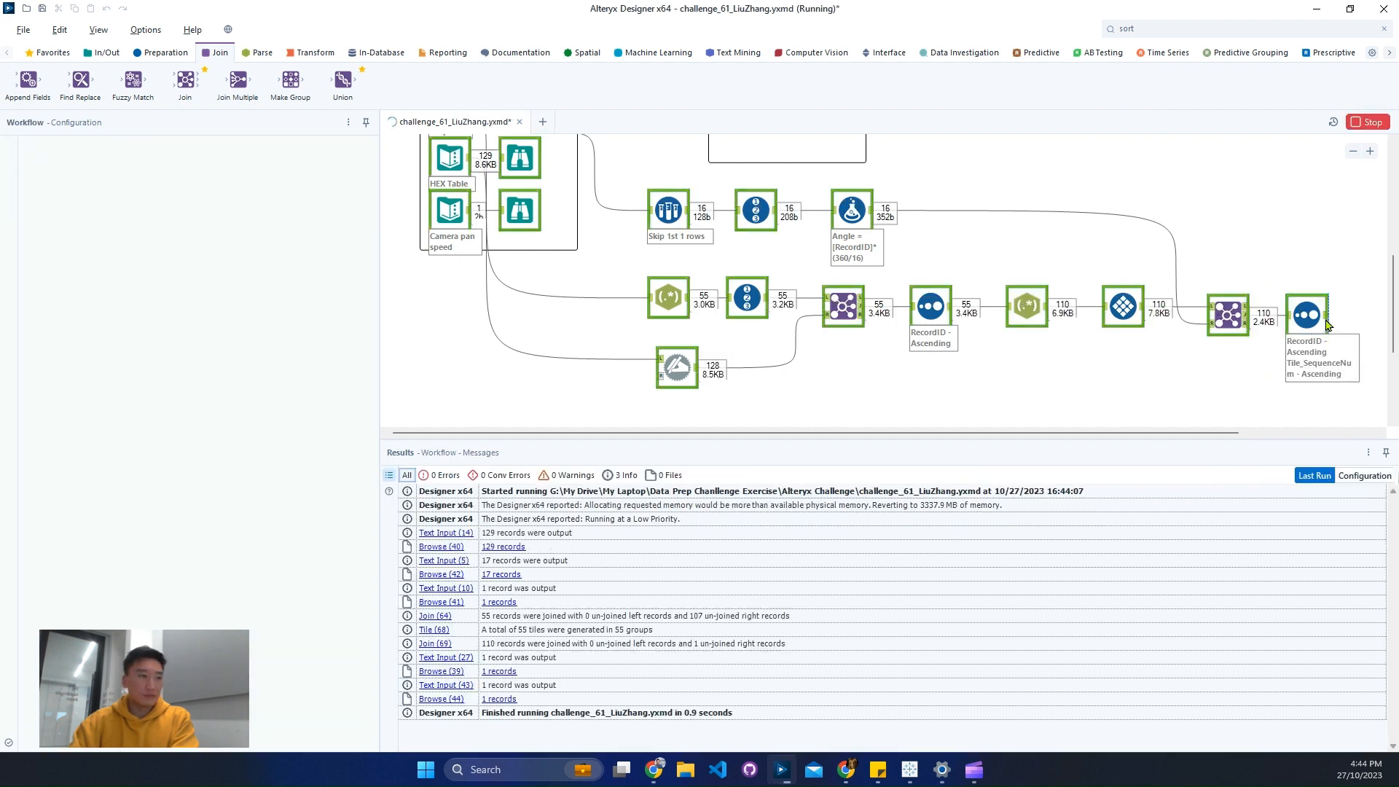
pyautogui.click(1327, 325)
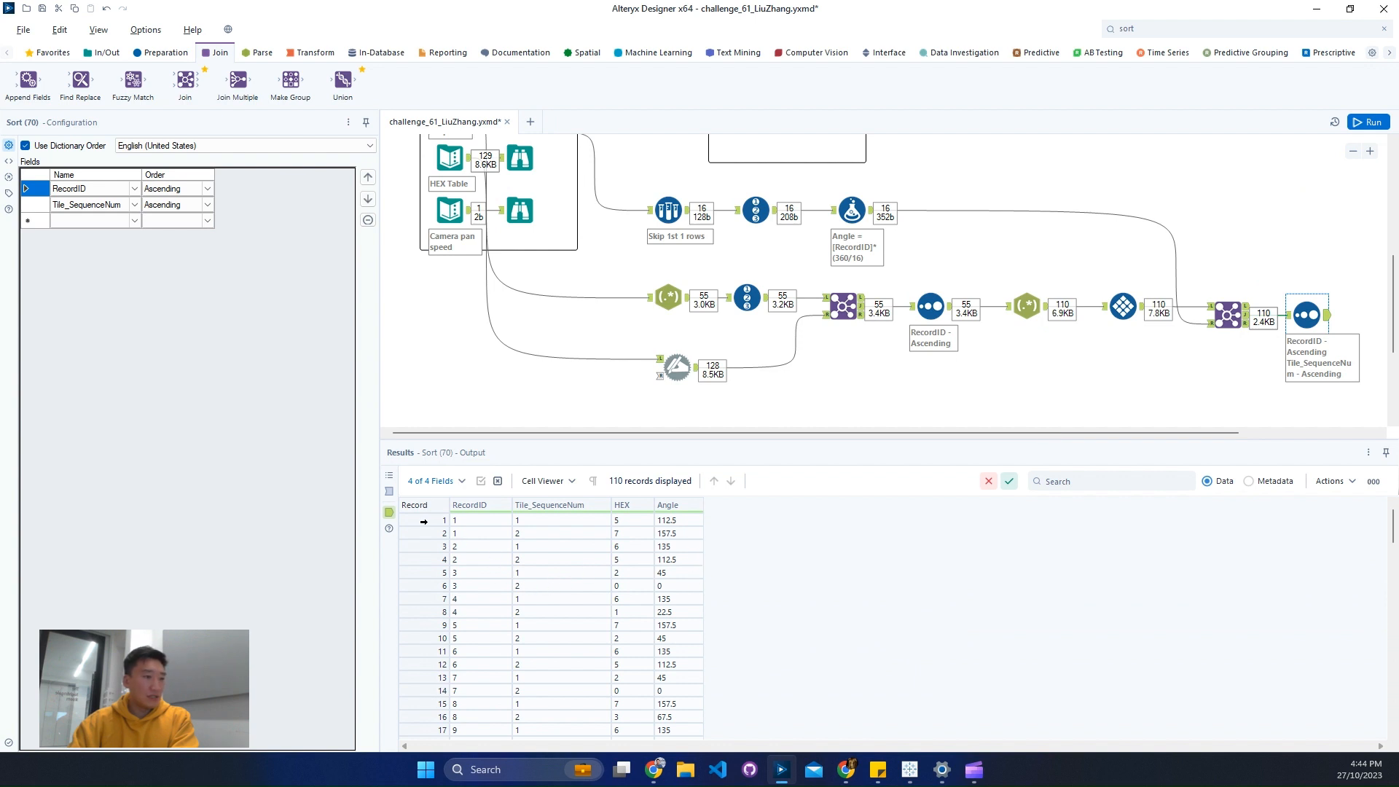
pyautogui.moveTo(423, 521); pyautogui.dragTo(424, 530)
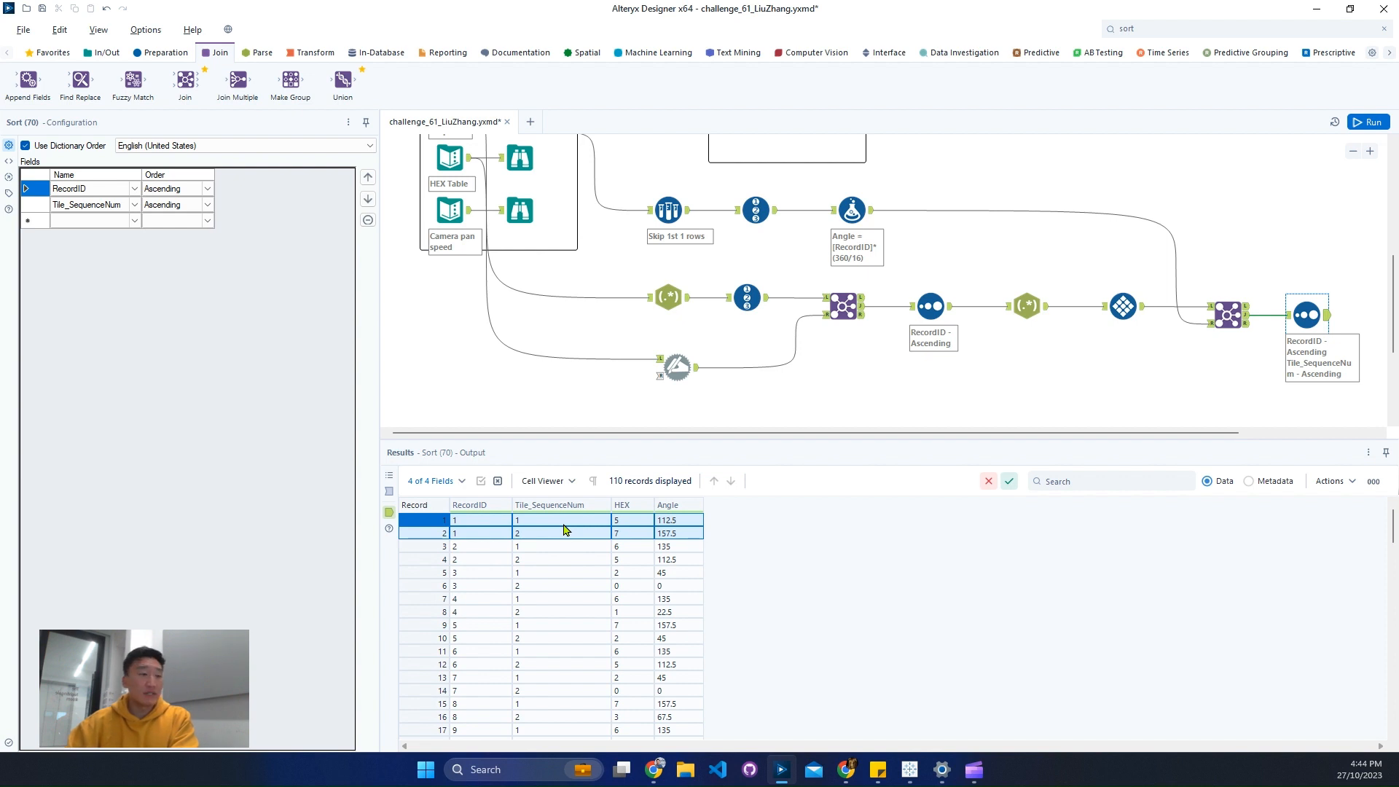
pyautogui.moveTo(430, 546); pyautogui.dragTo(432, 559)
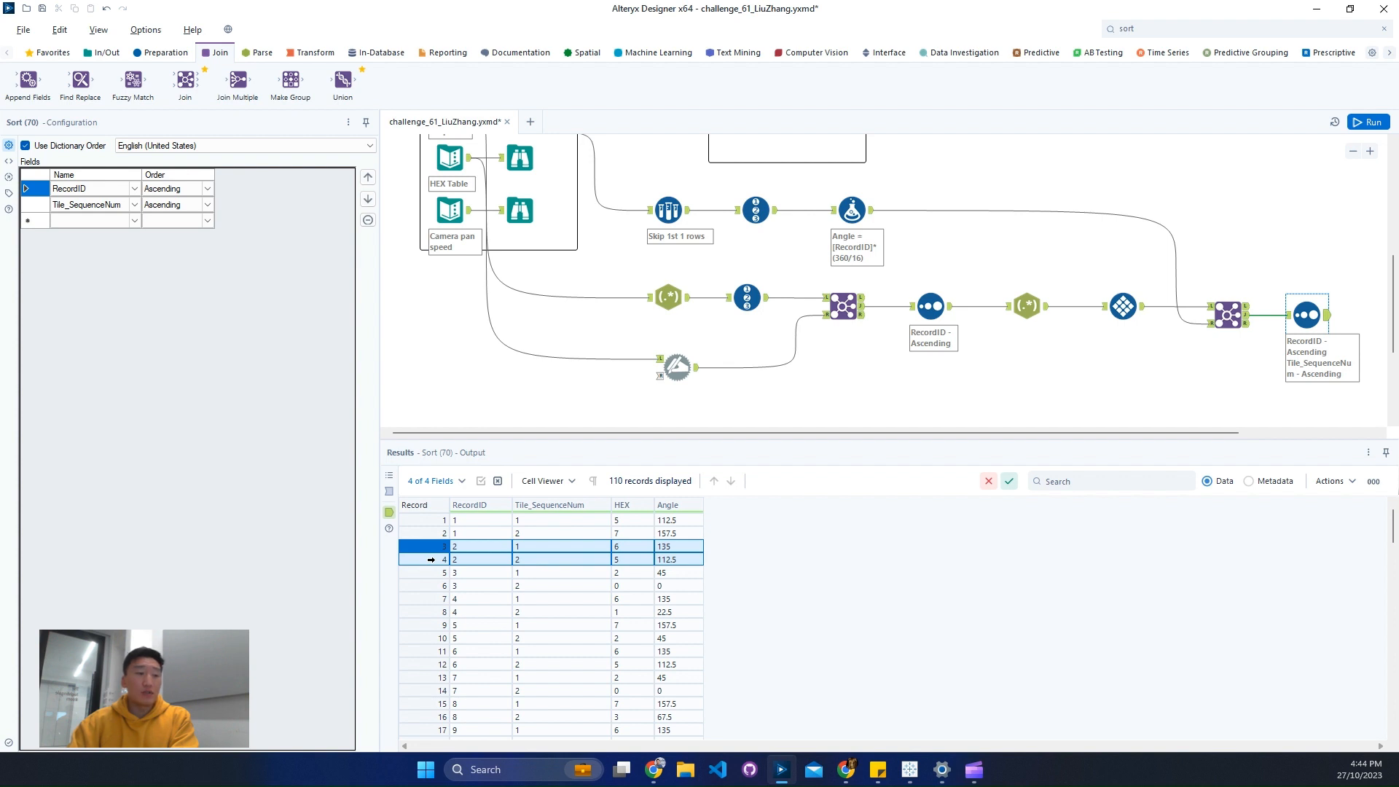
pyautogui.moveTo(688, 520); pyautogui.dragTo(674, 558)
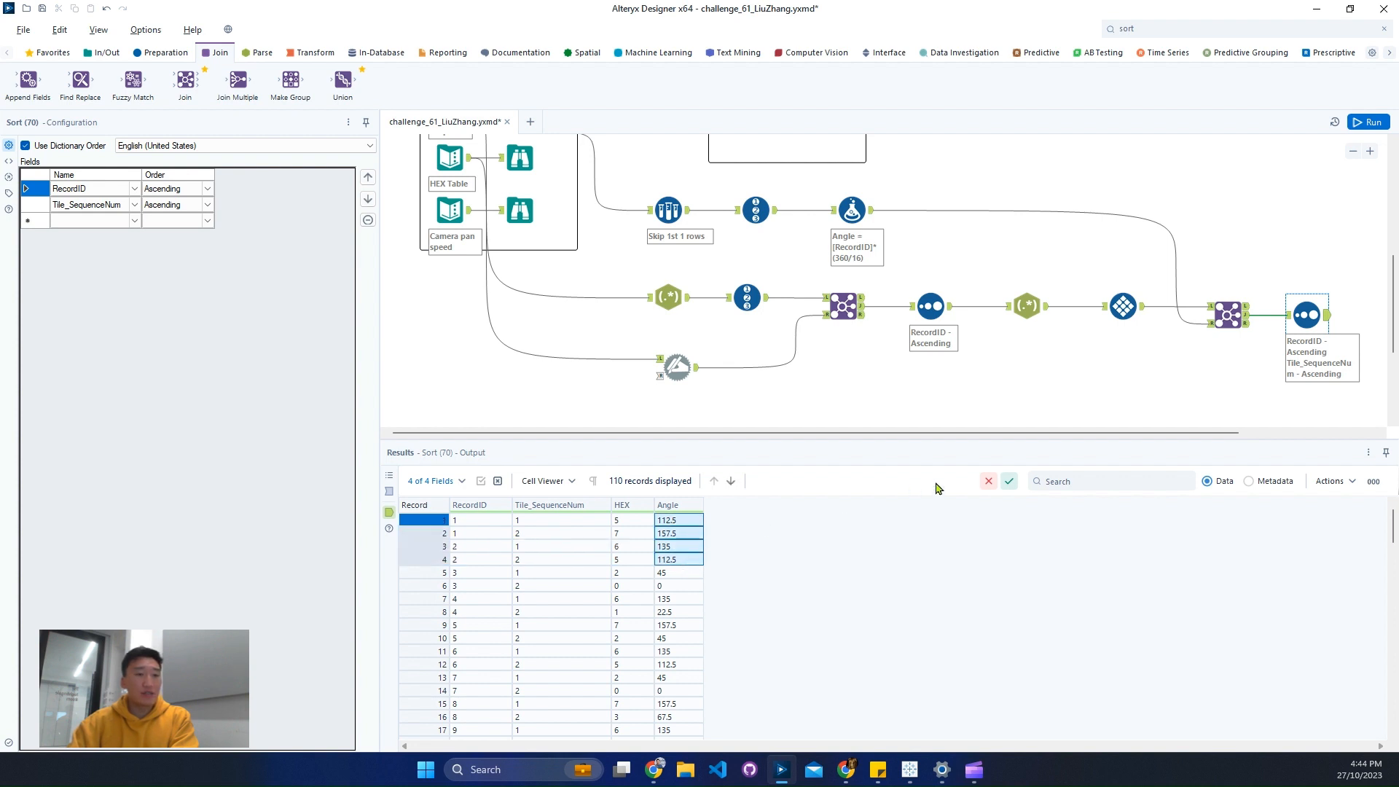
# - Search the tools for "mul" and add a Multi-Row Formula tool after the final Sort tool
pyautogui.moveTo(899, 432); pyautogui.dragTo(1046, 439)
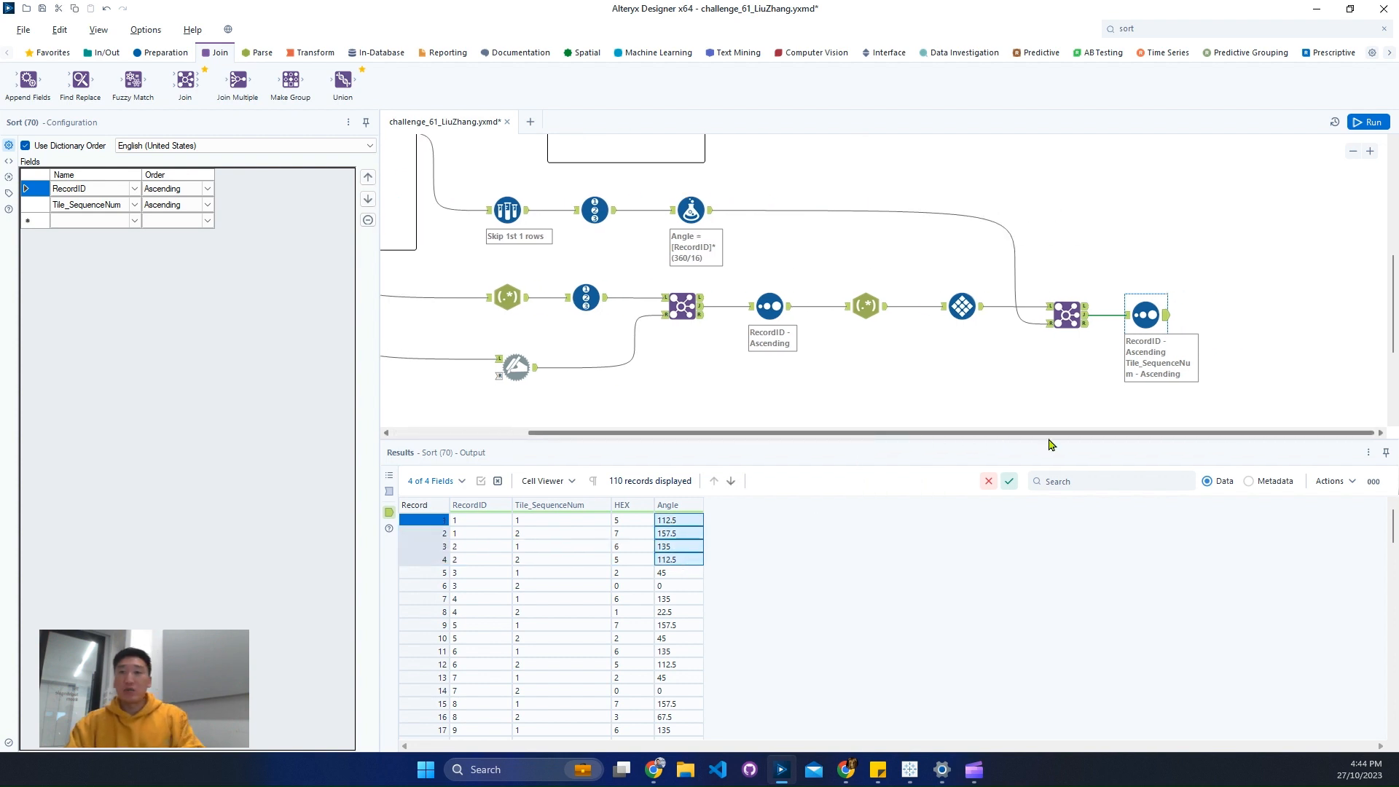
pyautogui.click(1161, 26)
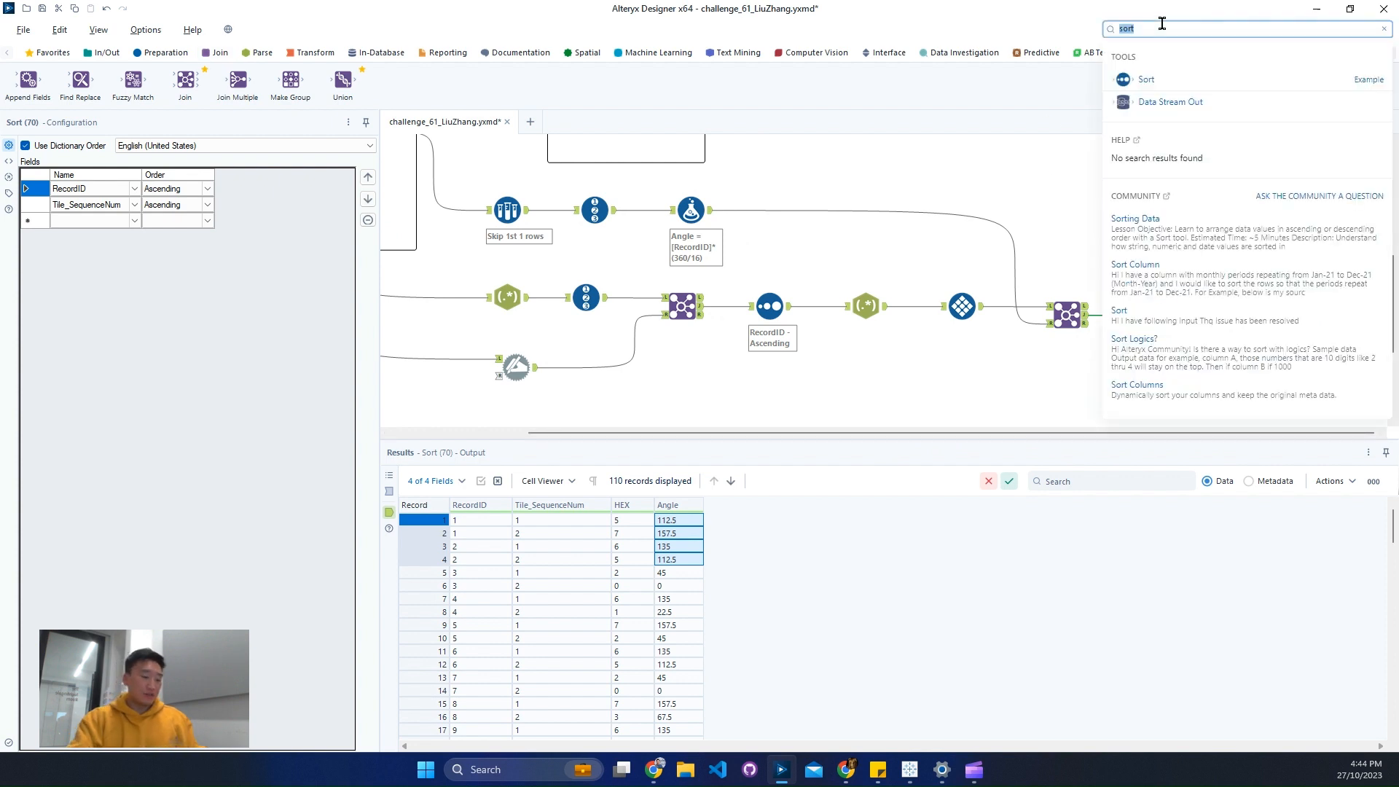
pyautogui.write('mul')
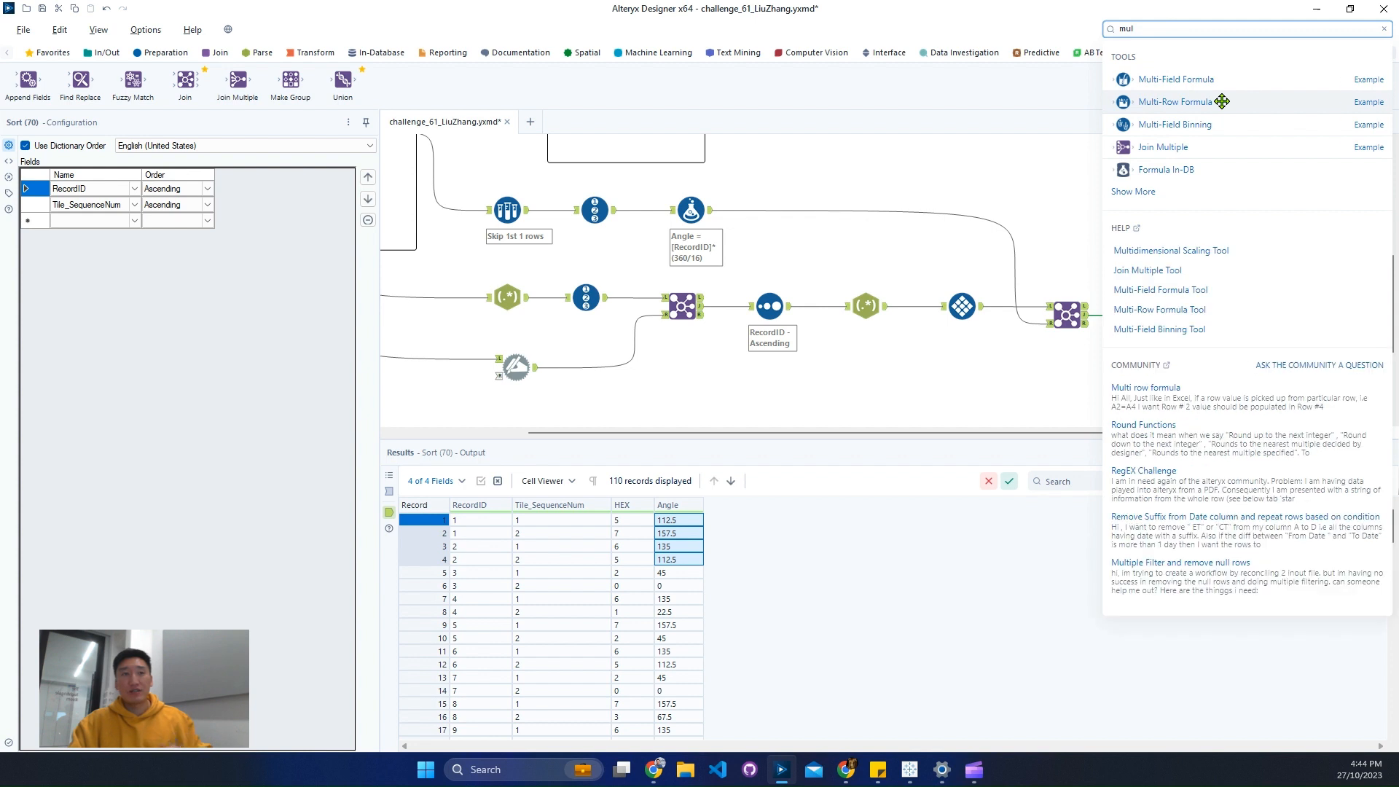
pyautogui.moveTo(1222, 101); pyautogui.dragTo(1251, 315)
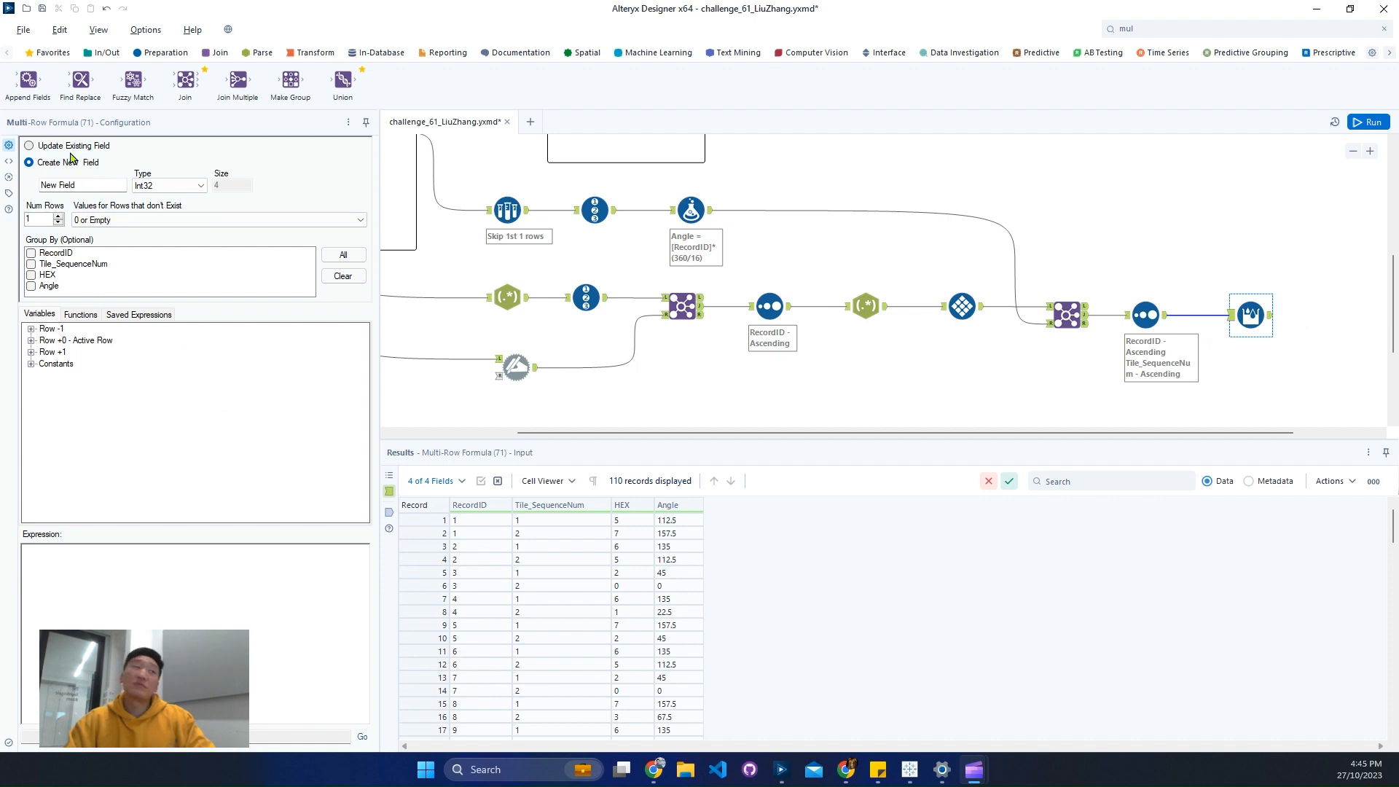
# - Set the Multi-Row Formula tool to create a new field named ToTravel with the Double data type
pyautogui.click(73, 184)
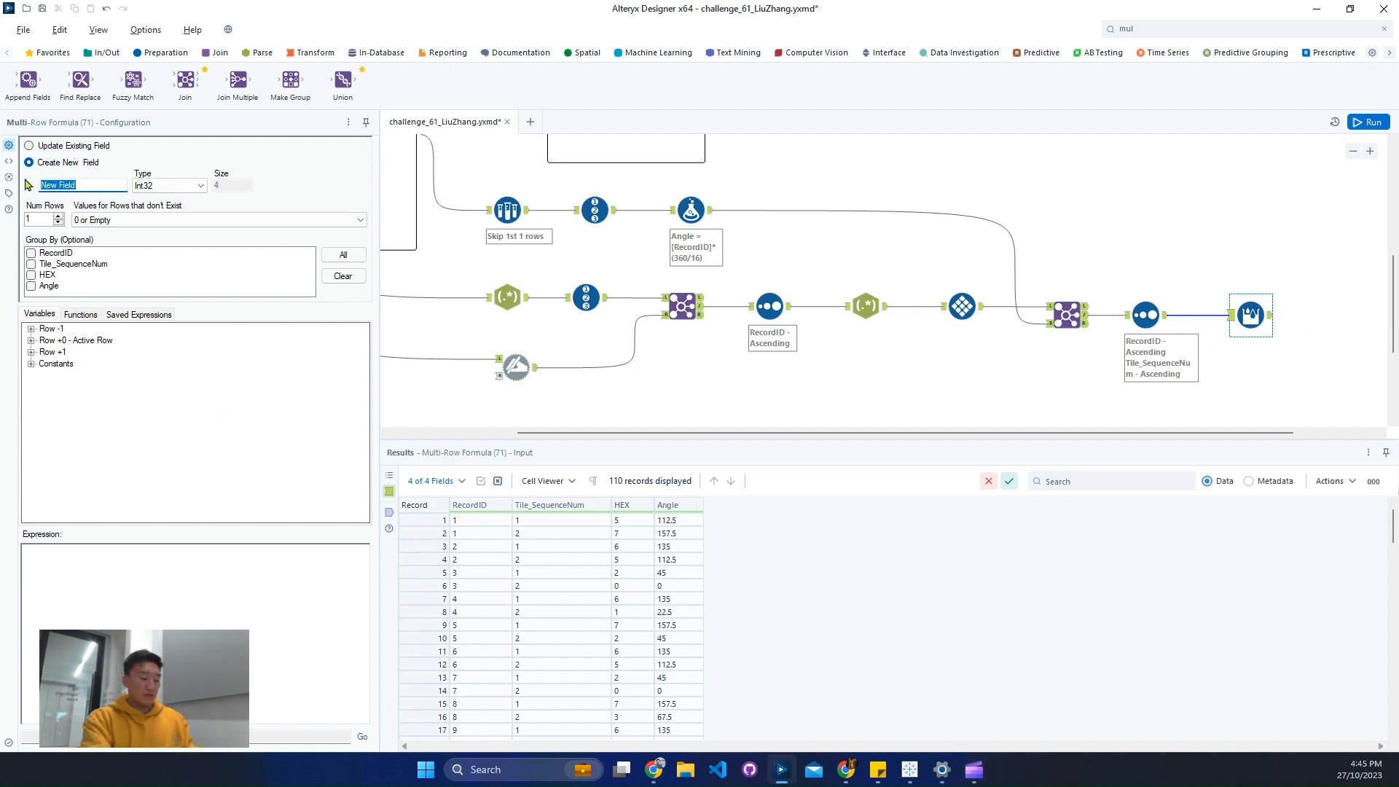
pyautogui.write('Travel')
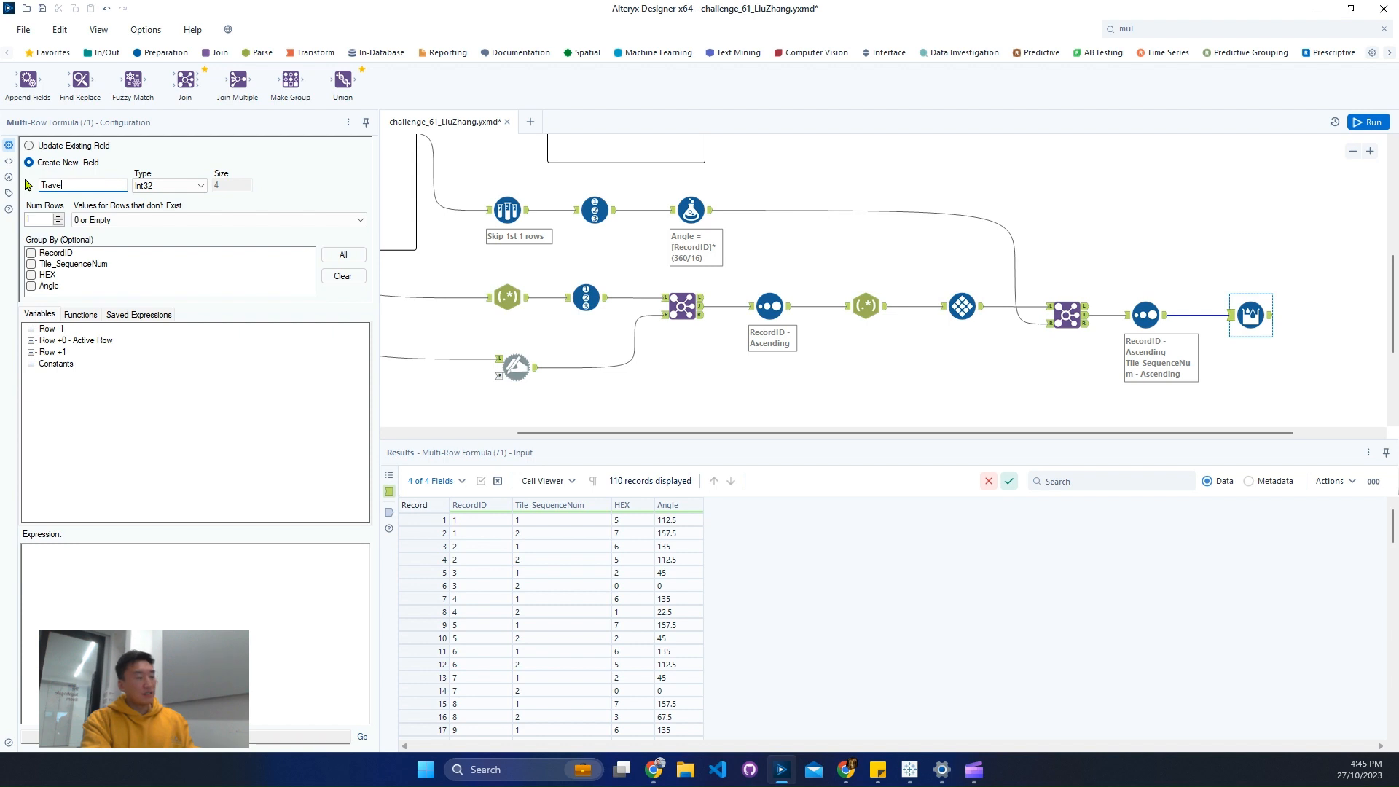
pyautogui.write('To')
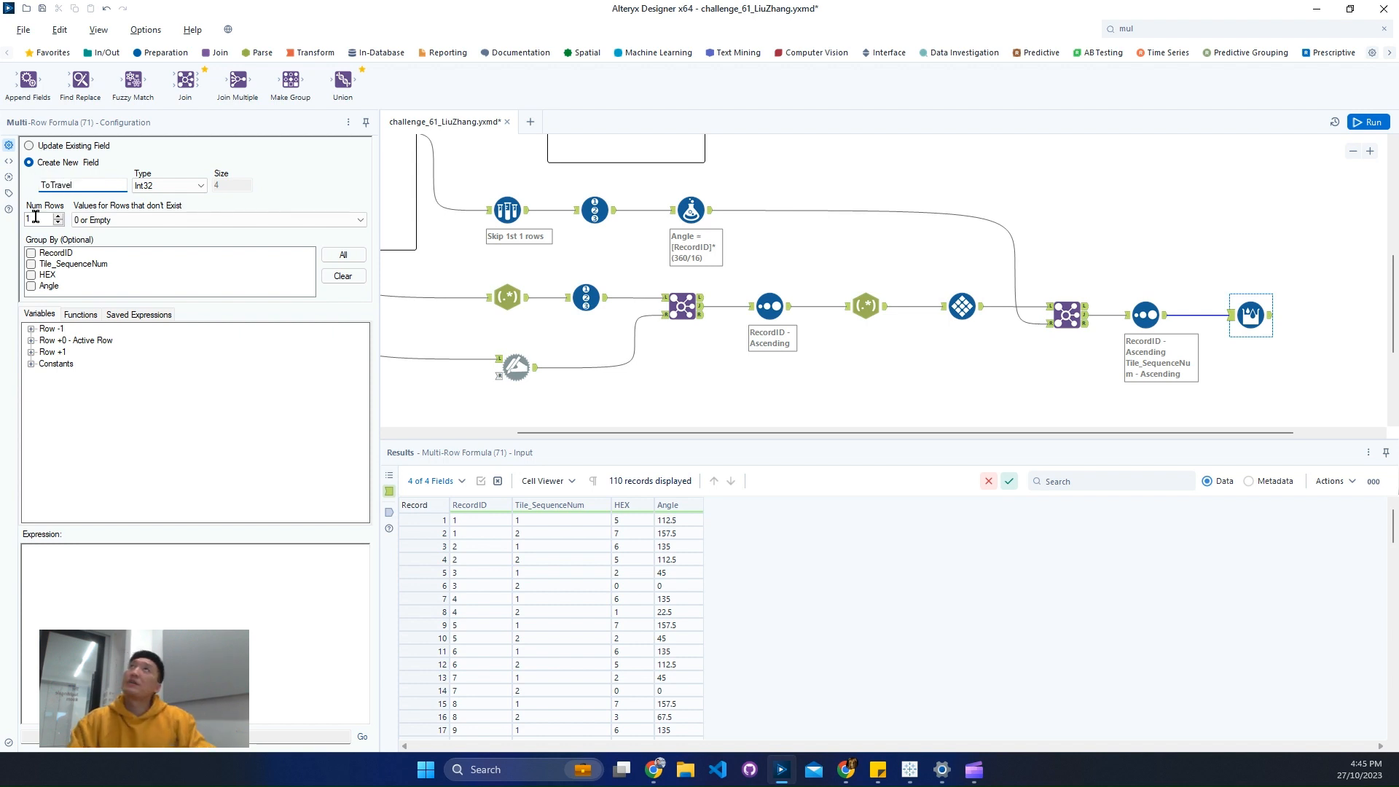
pyautogui.click(160, 185)
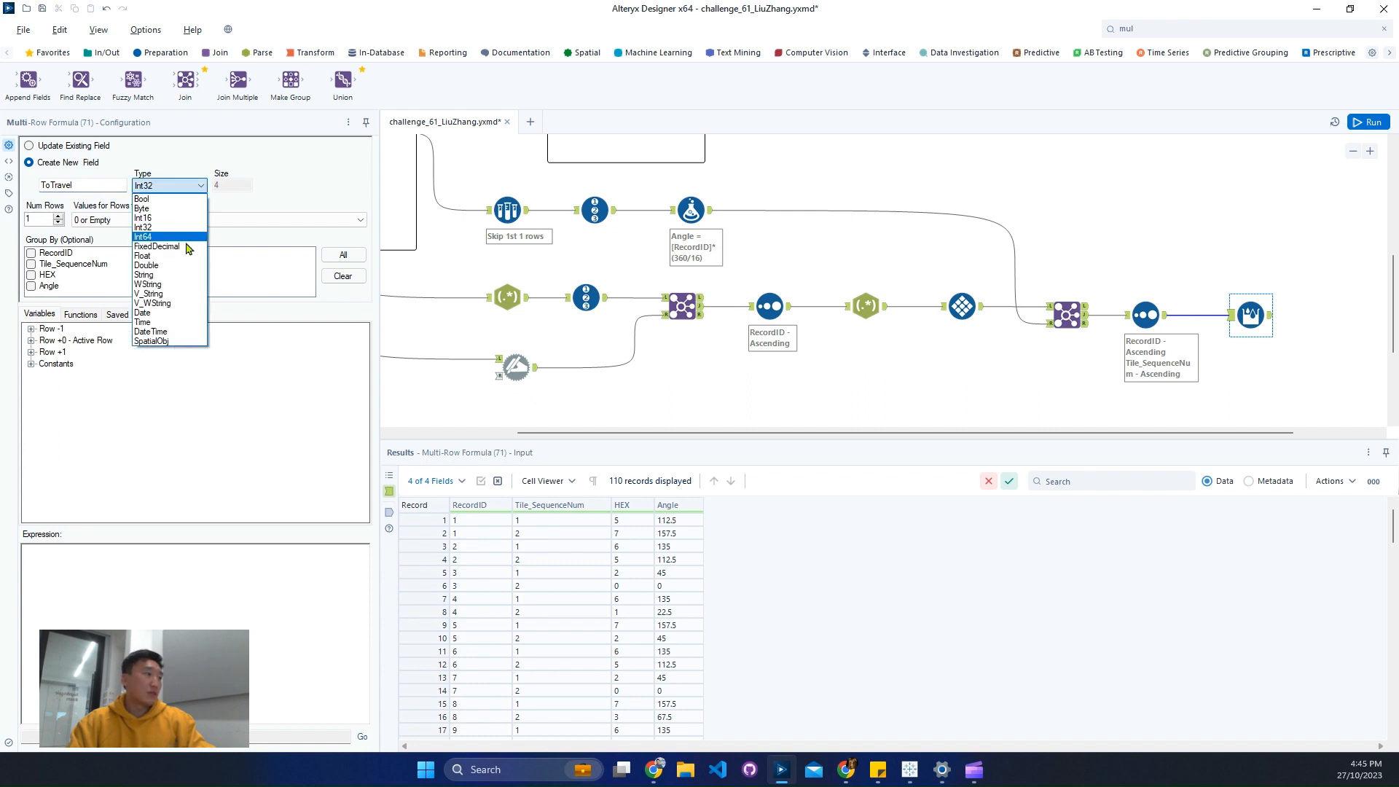
pyautogui.click(186, 267)
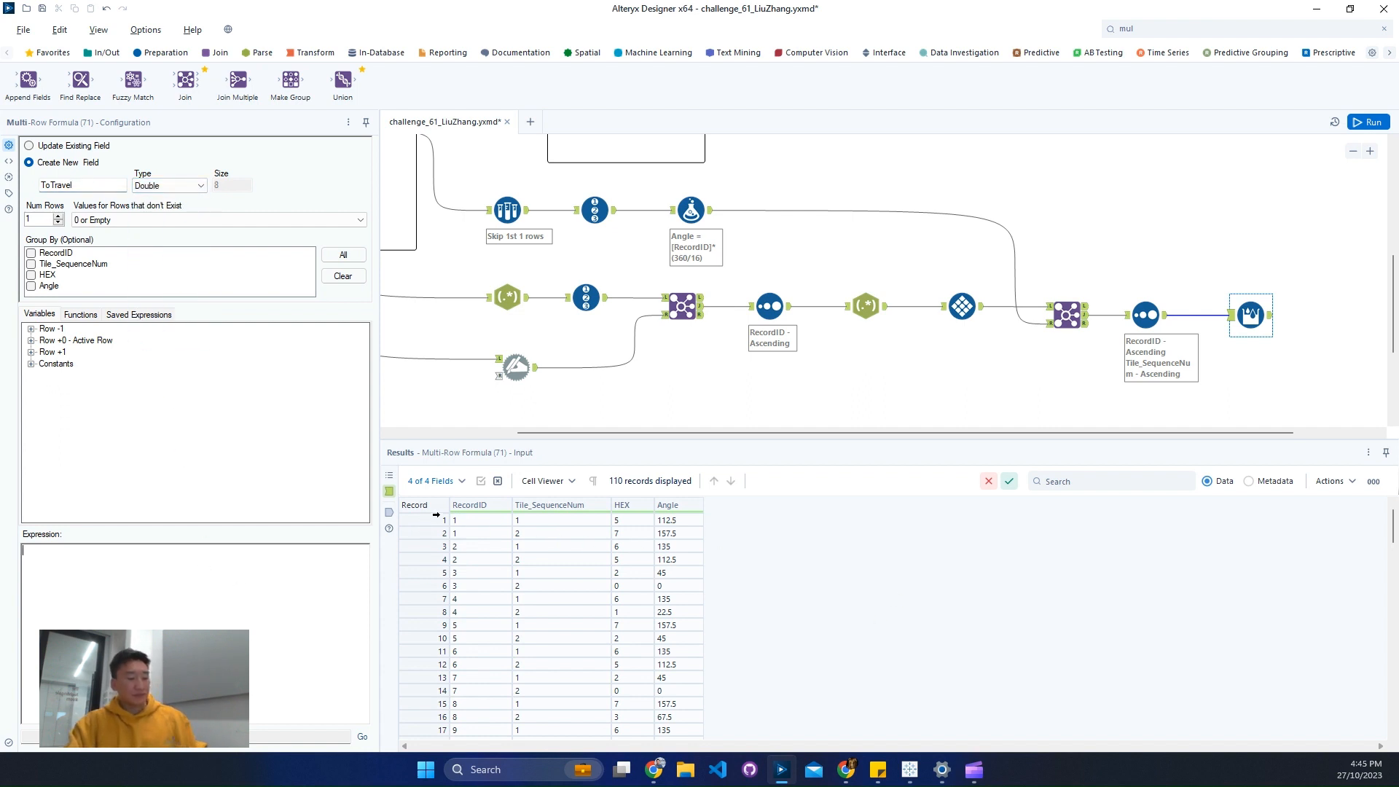
pyautogui.click(516, 367)
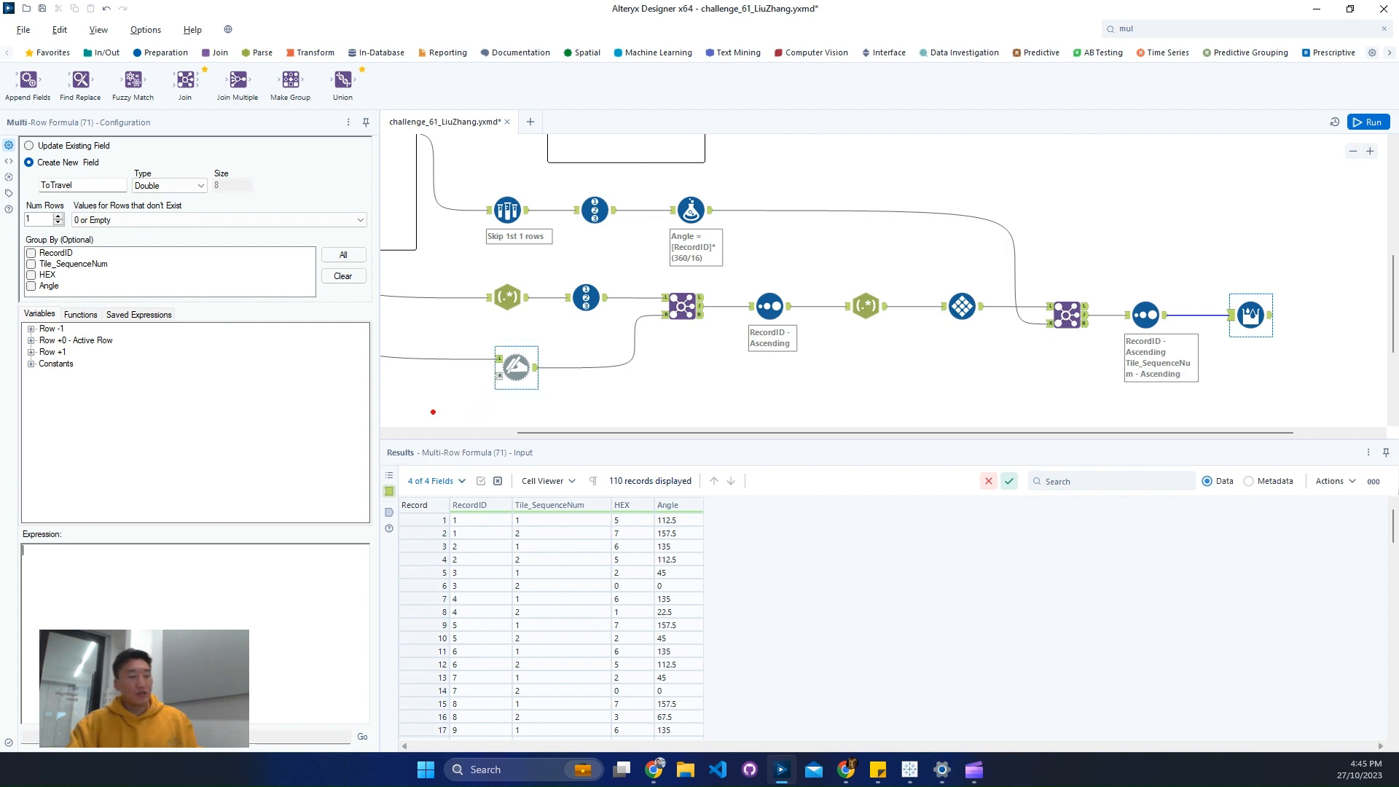
pyautogui.moveTo(433, 411); pyautogui.dragTo(1044, 390)
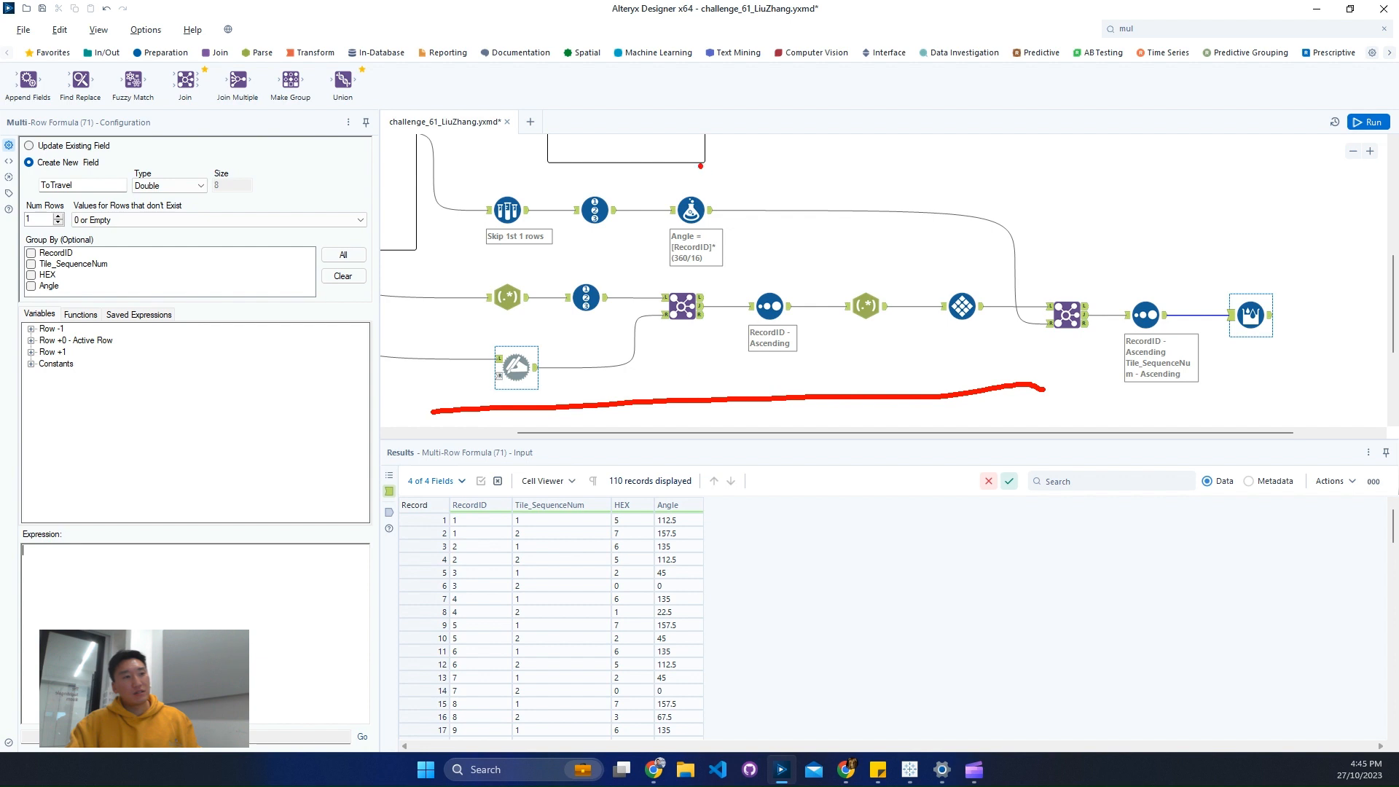
pyautogui.moveTo(700, 166); pyautogui.dragTo(770, 561)
pyautogui.moveTo(698, 163)
pyautogui.mouseDown()
pyautogui.moveTo(669, 186)
pyautogui.moveTo(758, 191)
pyautogui.mouseUp()
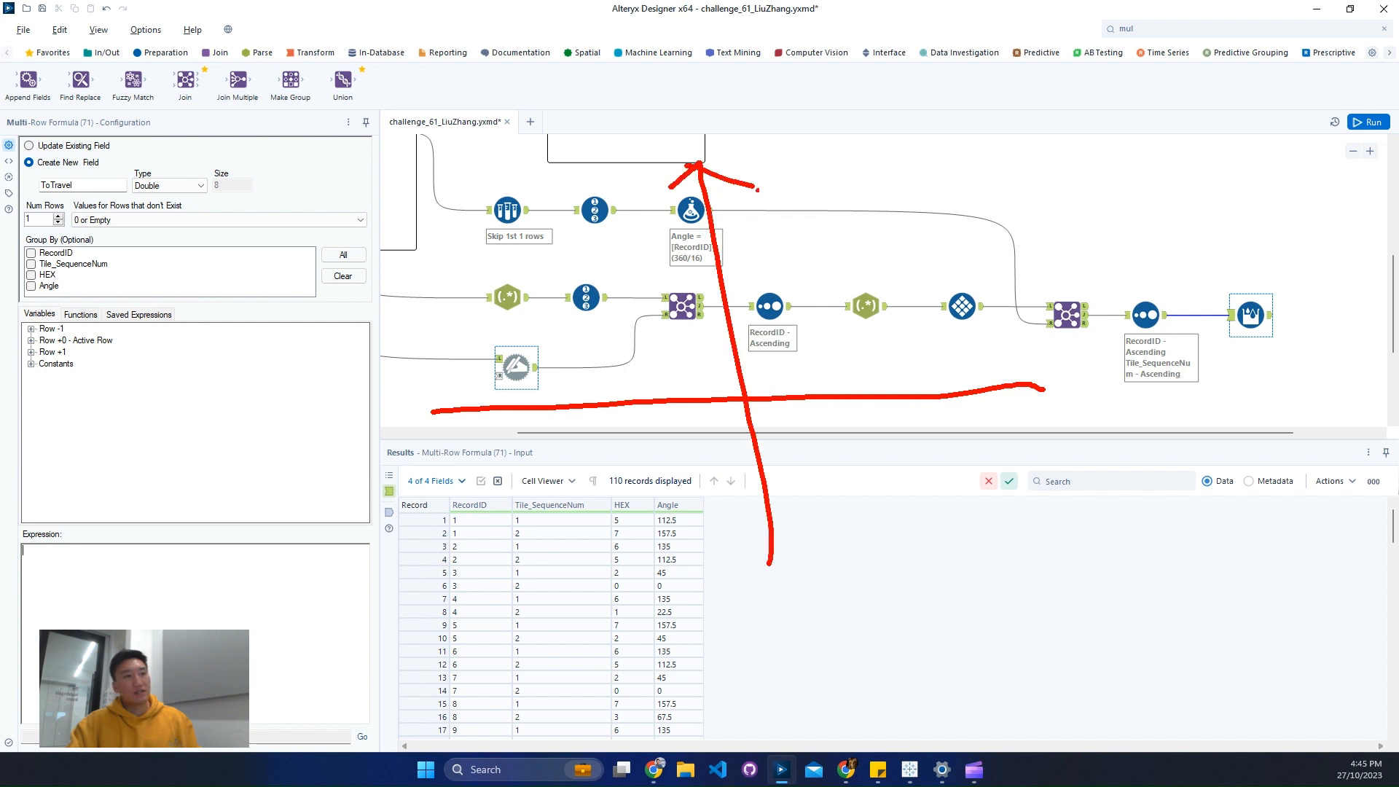
pyautogui.moveTo(1030, 362)
pyautogui.mouseDown()
pyautogui.moveTo(1066, 397)
pyautogui.moveTo(1043, 430)
pyautogui.mouseUp()
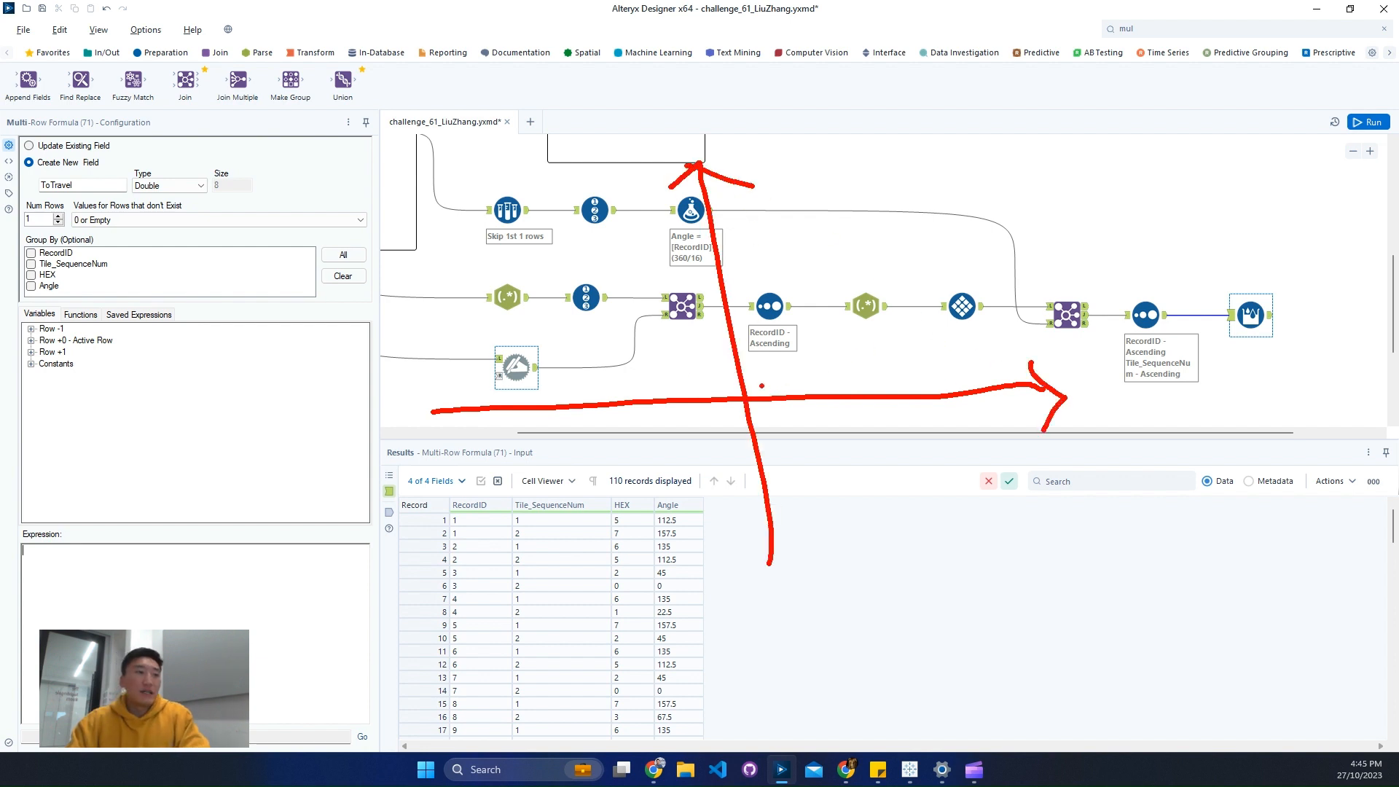
pyautogui.moveTo(756, 390); pyautogui.dragTo(1022, 211)
pyautogui.moveTo(579, 202); pyautogui.dragTo(743, 397)
pyautogui.moveTo(549, 173); pyautogui.dragTo(582, 198)
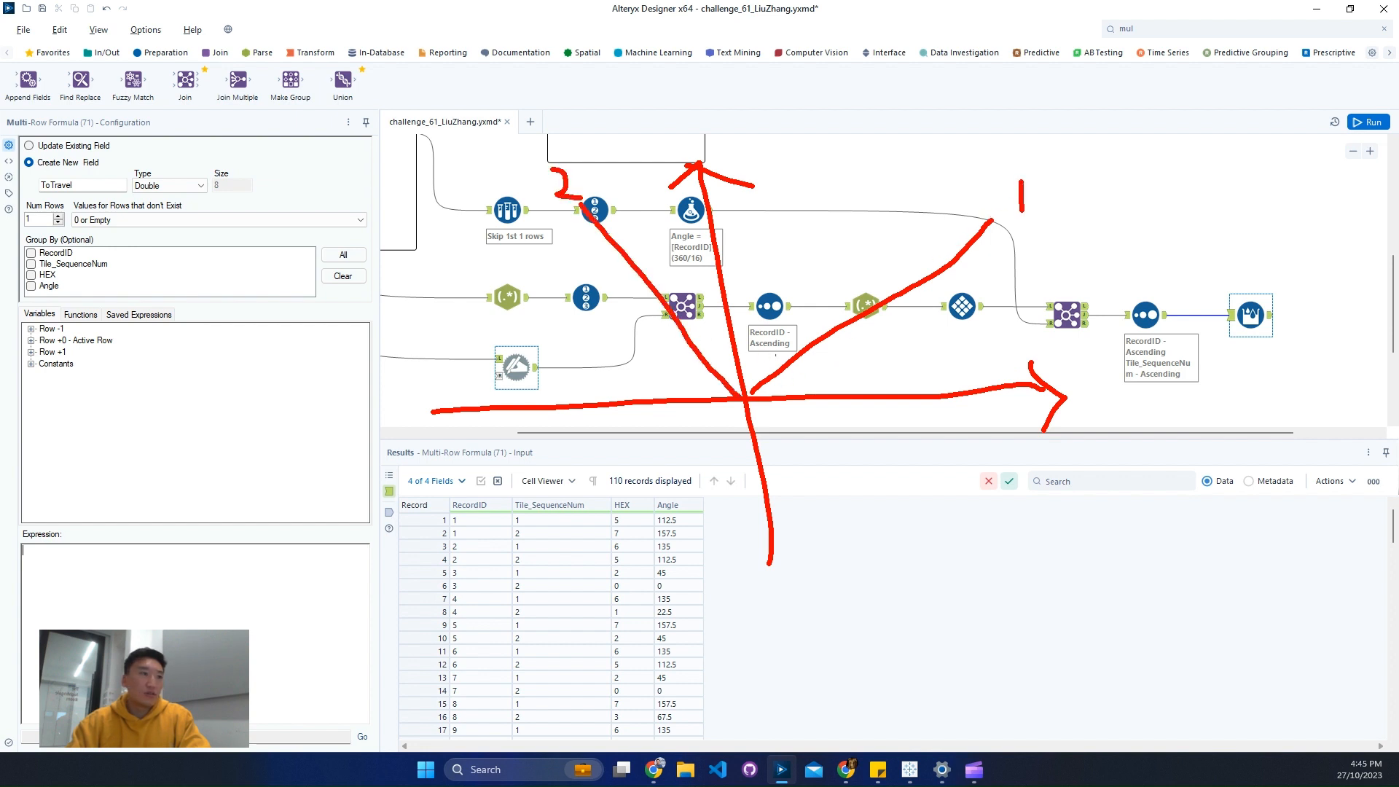
pyautogui.moveTo(793, 352)
pyautogui.mouseDown()
pyautogui.moveTo(698, 336)
pyautogui.moveTo(723, 355)
pyautogui.mouseUp()
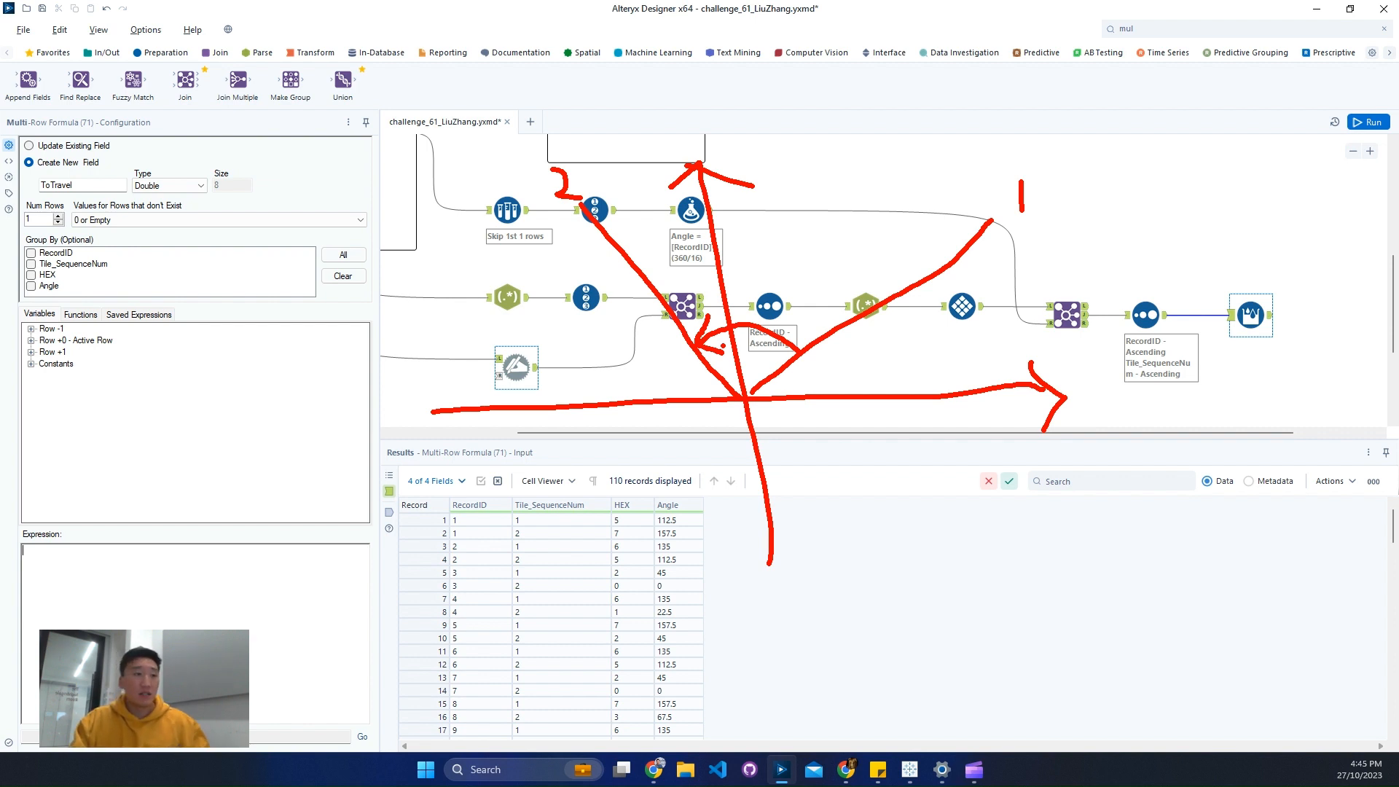
pyautogui.hotkey('ctrl', 'z')
pyautogui.hotkey('ctrl', 'z')
pyautogui.hotkey('ctrl', 'z')
pyautogui.hotkey('ctrl', 'z')
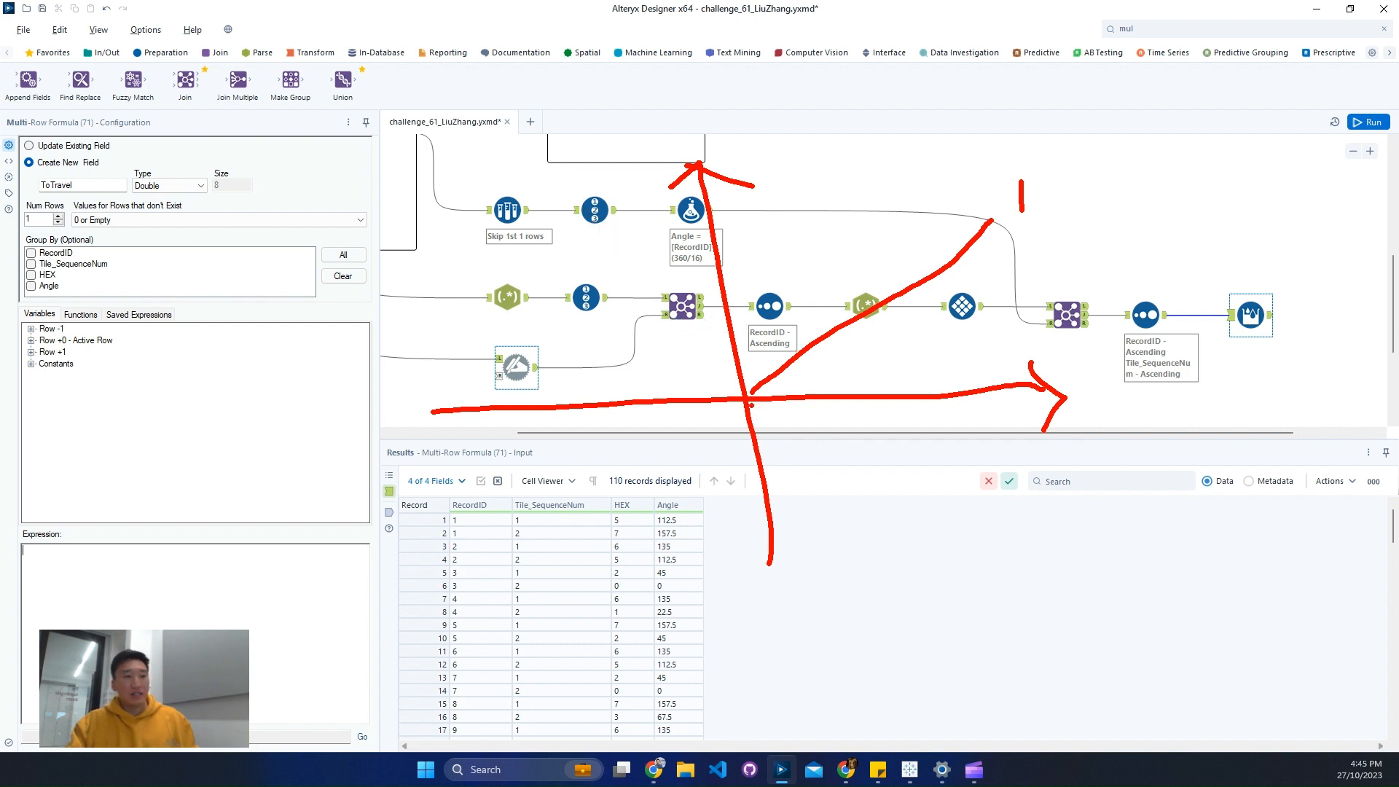
pyautogui.moveTo(751, 405); pyautogui.dragTo(929, 562)
pyautogui.moveTo(773, 377)
pyautogui.mouseDown()
pyautogui.moveTo(757, 366)
pyautogui.moveTo(681, 436)
pyautogui.moveTo(757, 453)
pyautogui.mouseUp()
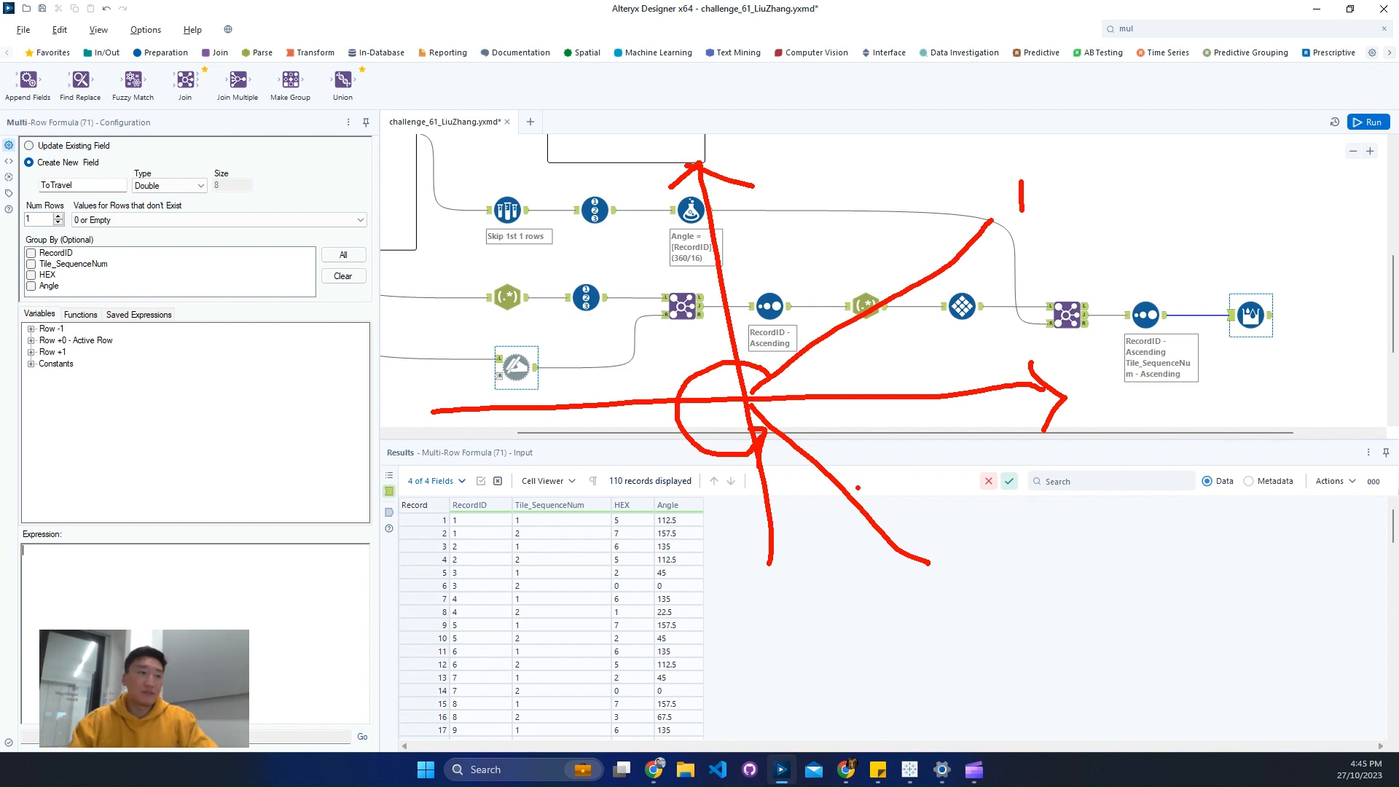
pyautogui.moveTo(835, 342)
pyautogui.mouseDown()
pyautogui.moveTo(846, 385)
pyautogui.moveTo(824, 452)
pyautogui.moveTo(858, 455)
pyautogui.mouseUp()
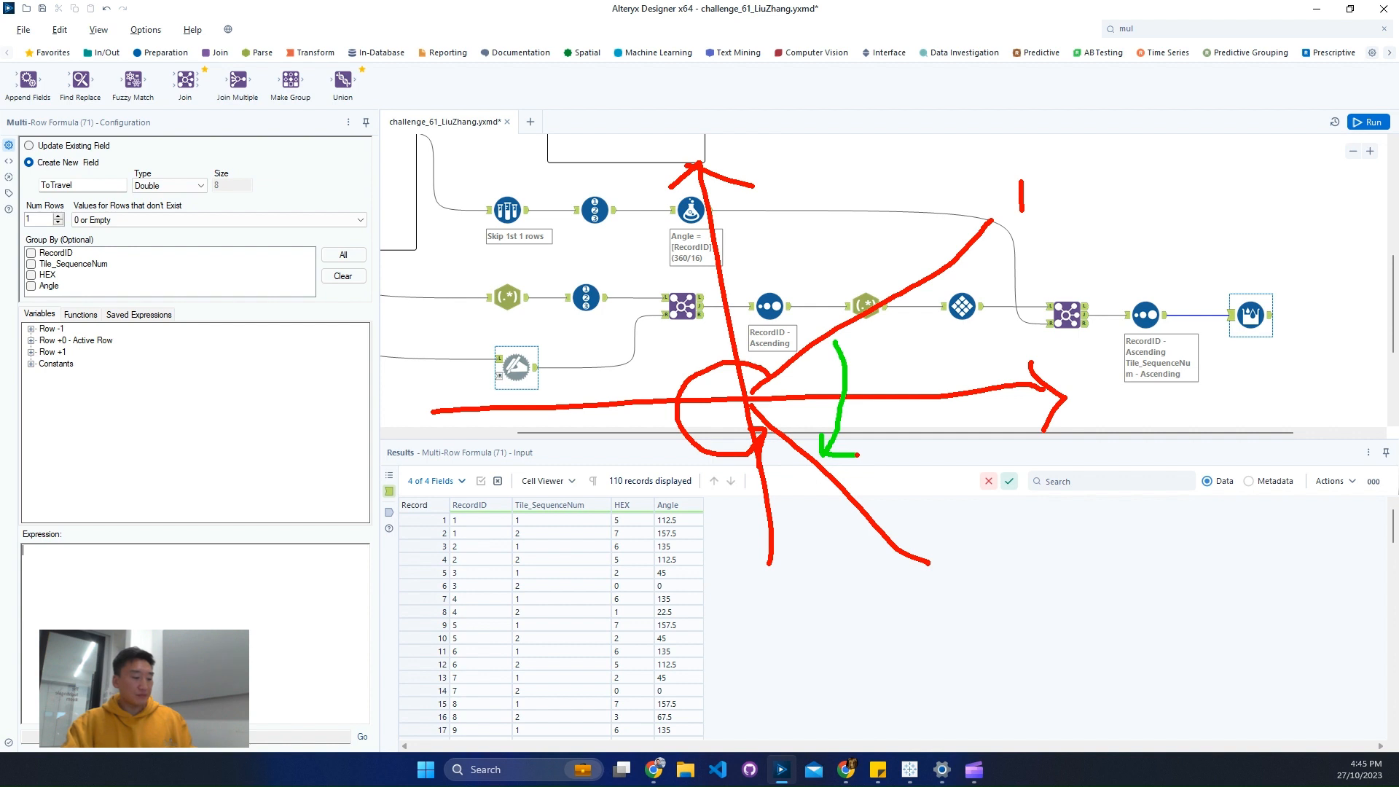
pyautogui.press('Escape')
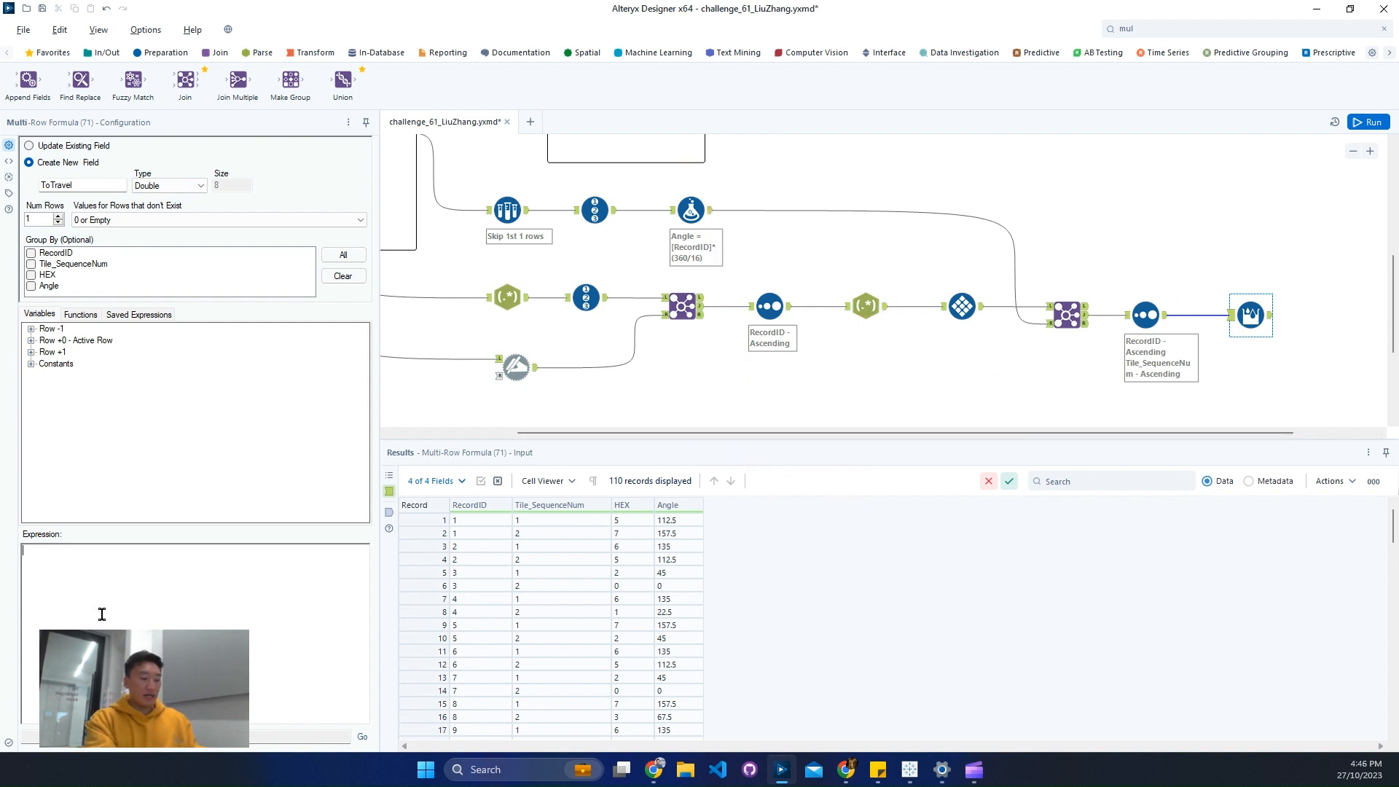
# - Begin the ToTravel expression with "iif(" and check the first record's Angle value in the input data
pyautogui.write('iif(')
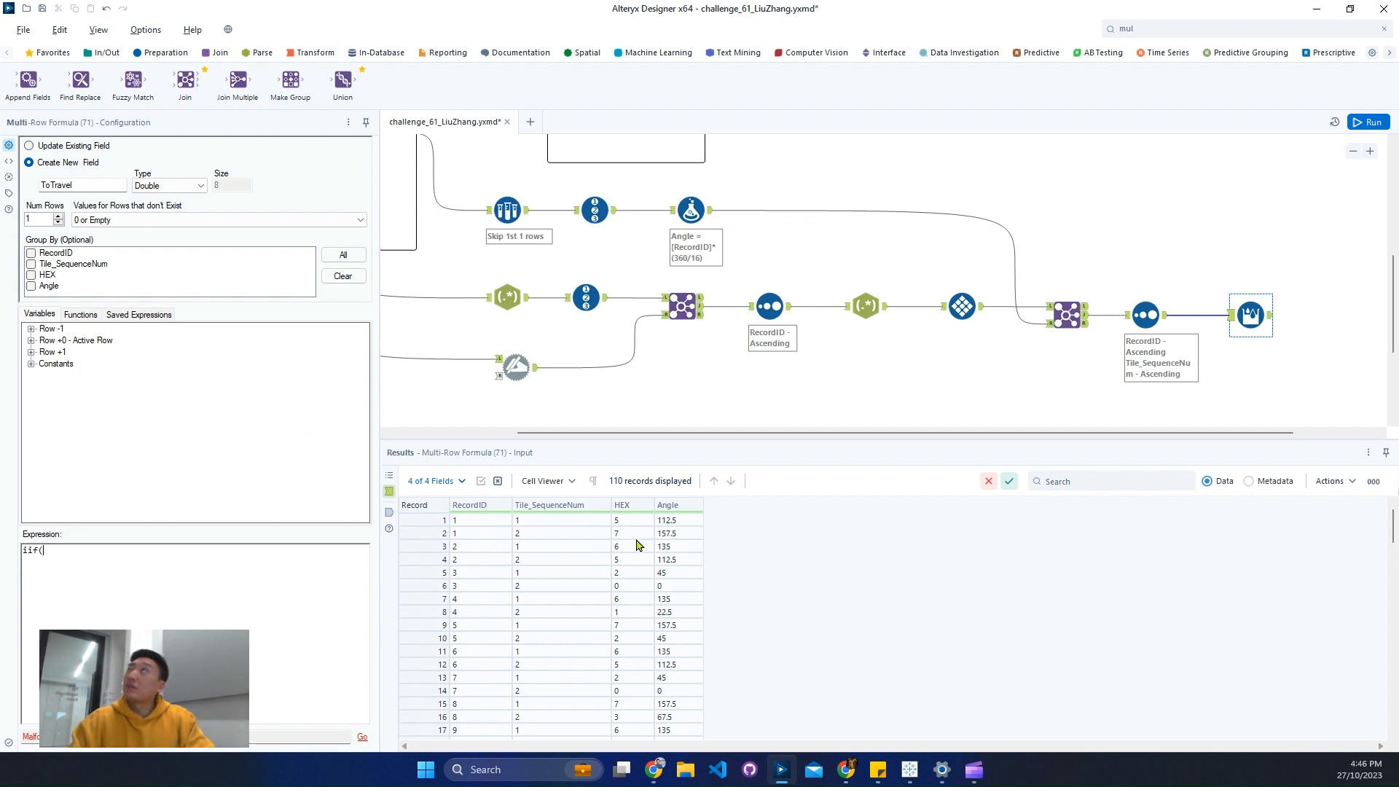
pyautogui.click(673, 521)
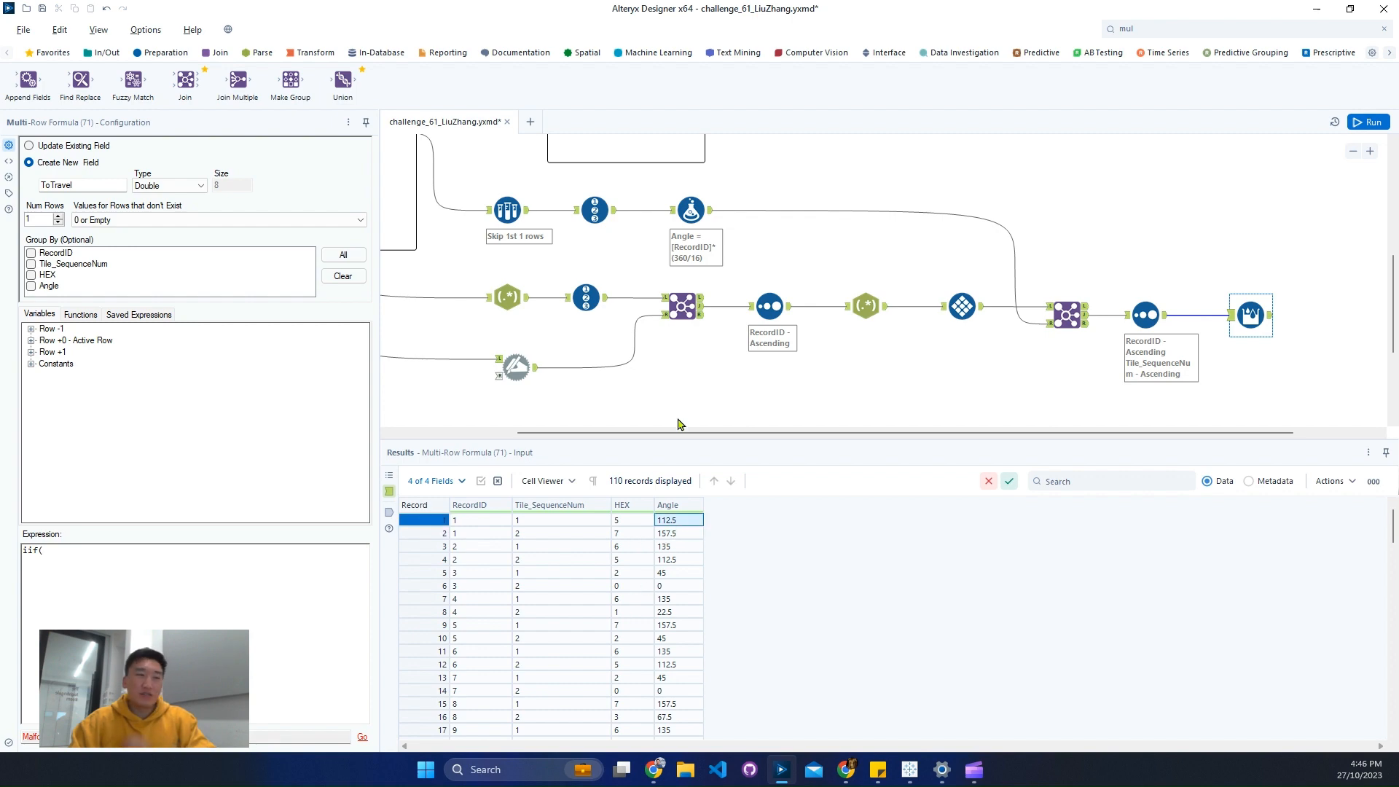
# - Examine the enlarged challenge description for the camera's starting card, ending card, card layout and panning rules
pyautogui.scroll(3, 681, 416)
pyautogui.moveTo(786, 436); pyautogui.dragTo(565, 435)
pyautogui.scroll(5, 606, 350)
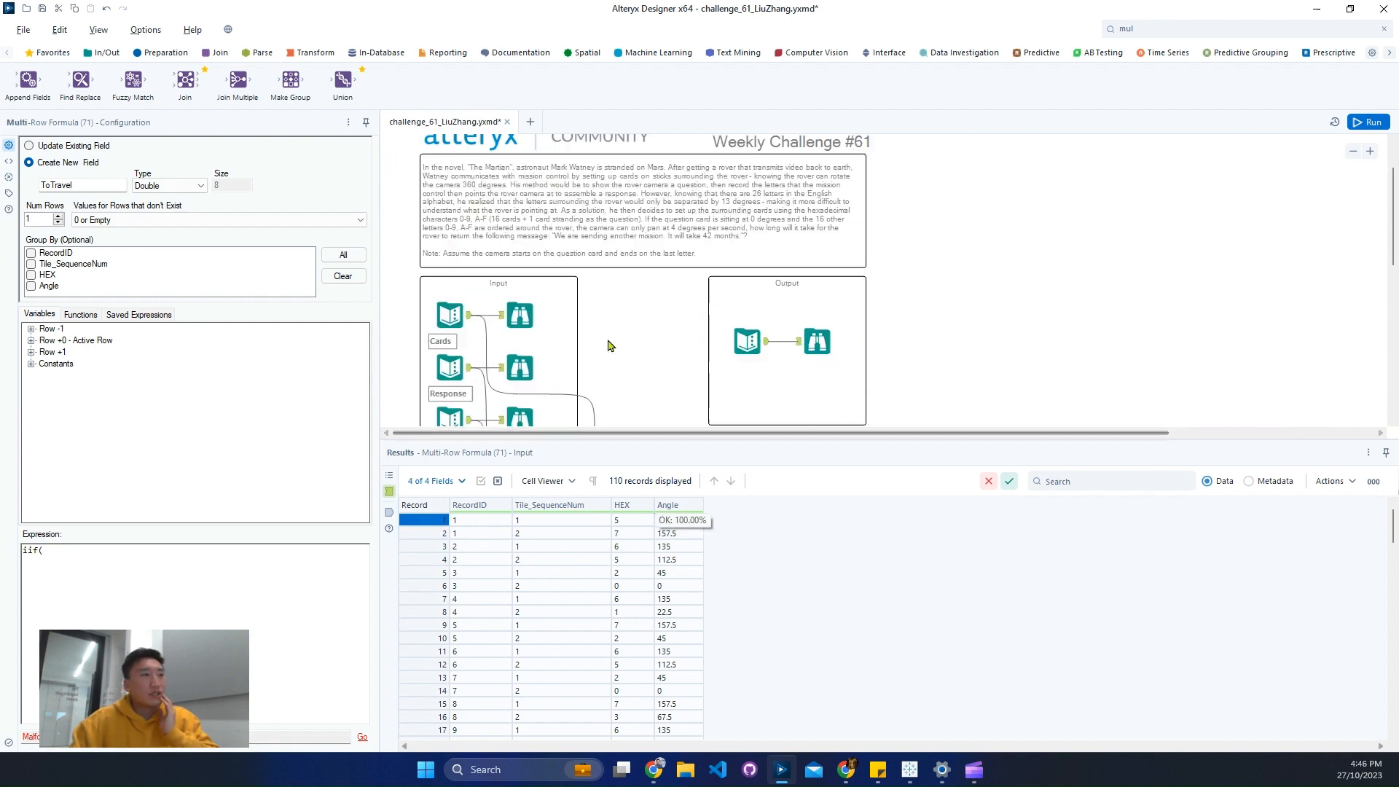
pyautogui.click(1370, 151)
pyautogui.click(1371, 151)
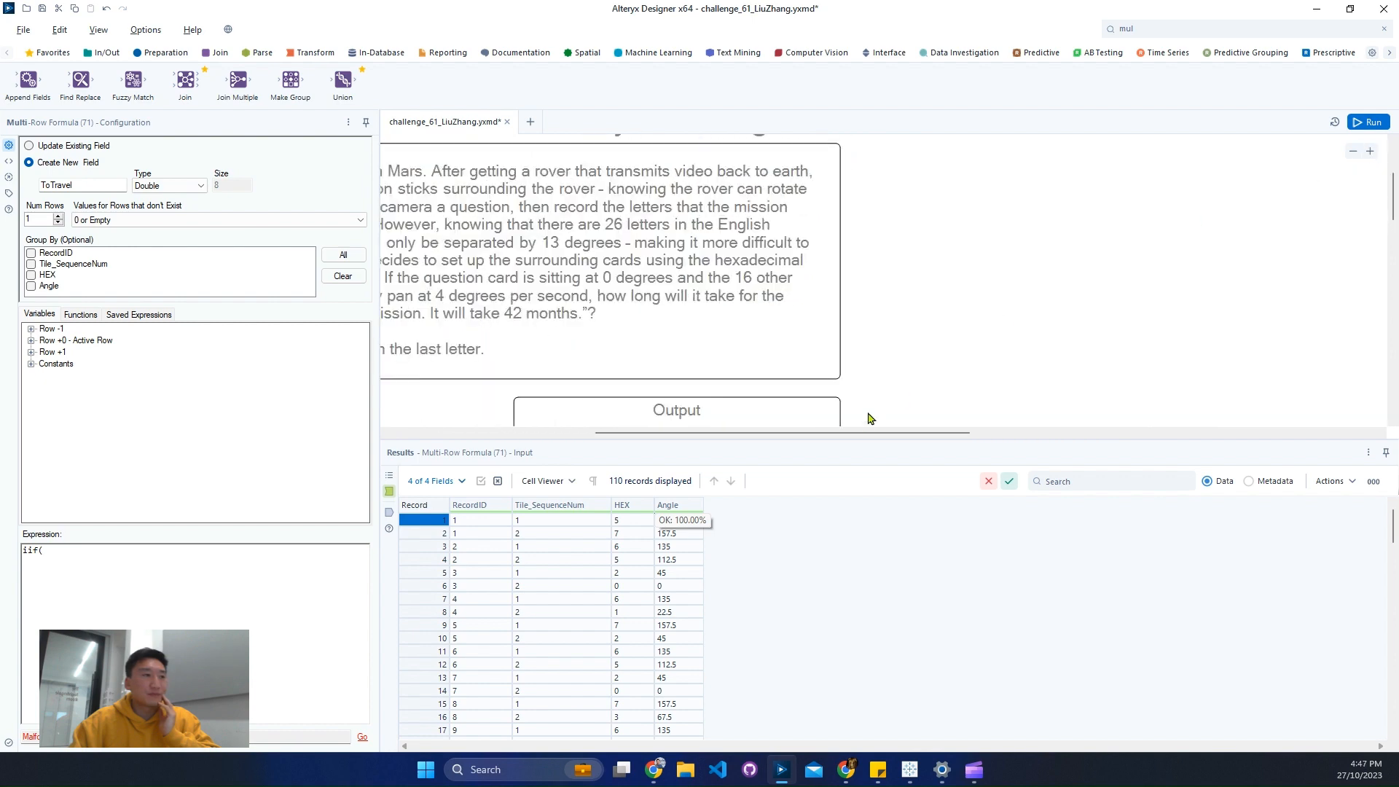
pyautogui.moveTo(835, 434); pyautogui.dragTo(667, 445)
pyautogui.click(1001, 287)
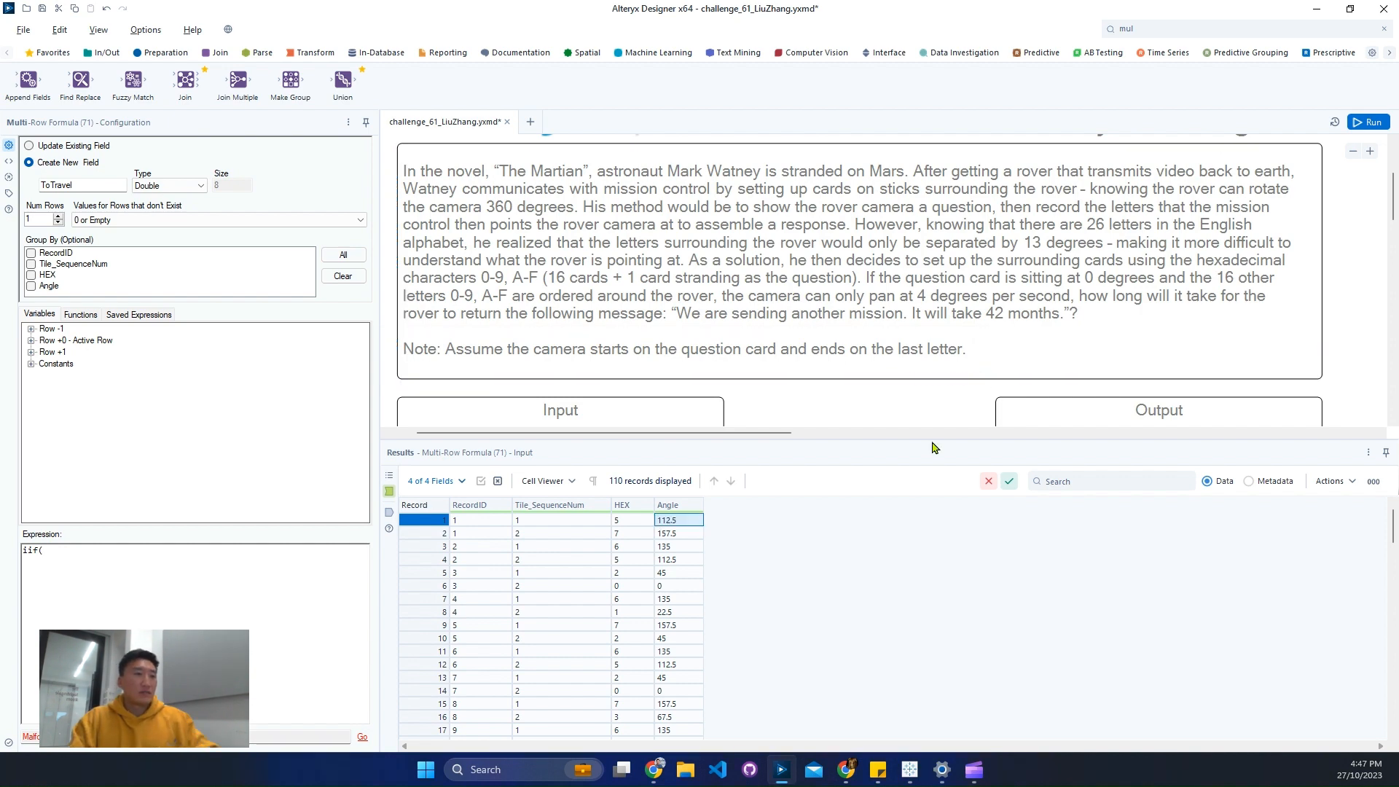
# - Review the Cards input data through its Browse tool and look over the other challenge inputs
pyautogui.scroll(-1, 813, 406)
pyautogui.scroll(-4, 812, 407)
pyautogui.click(608, 186)
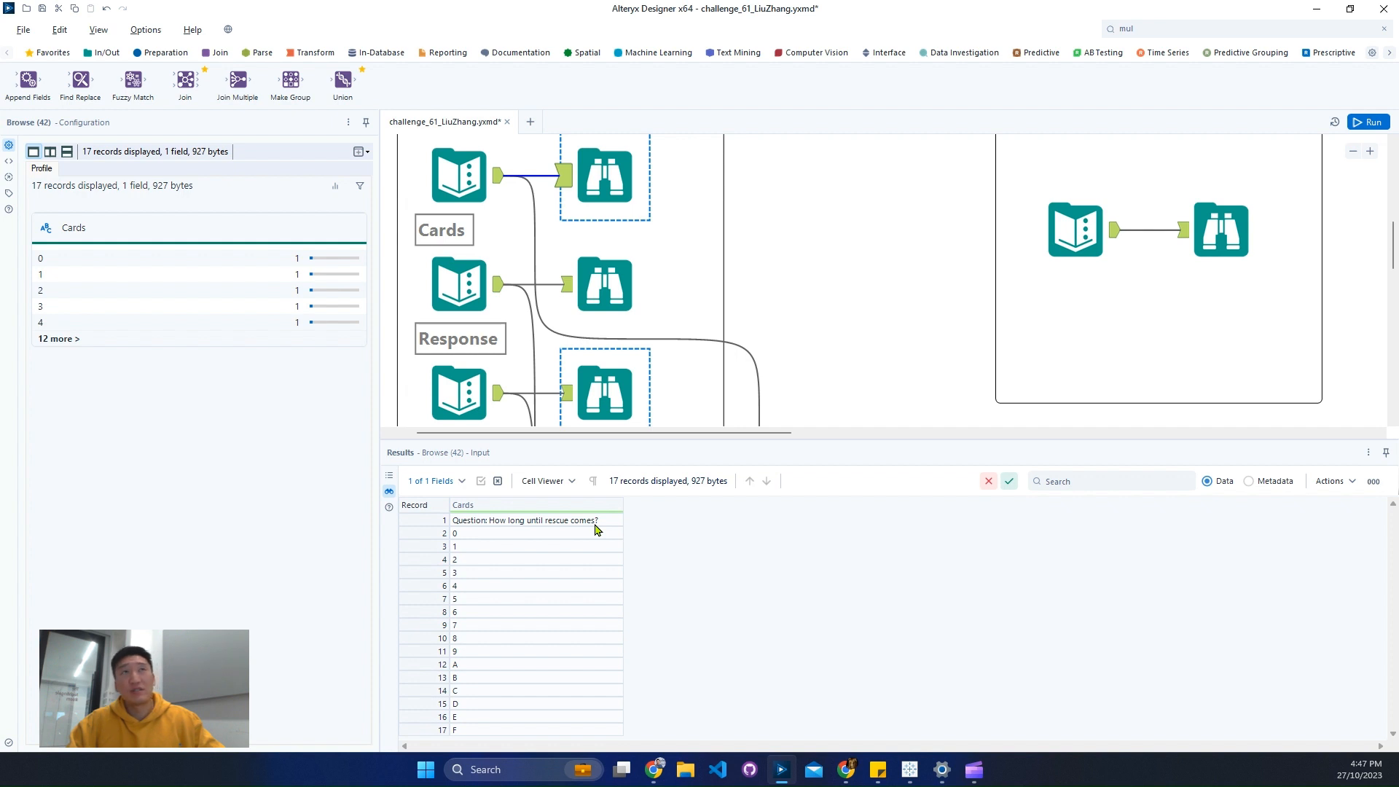
pyautogui.click(599, 314)
pyautogui.scroll(-3, 599, 313)
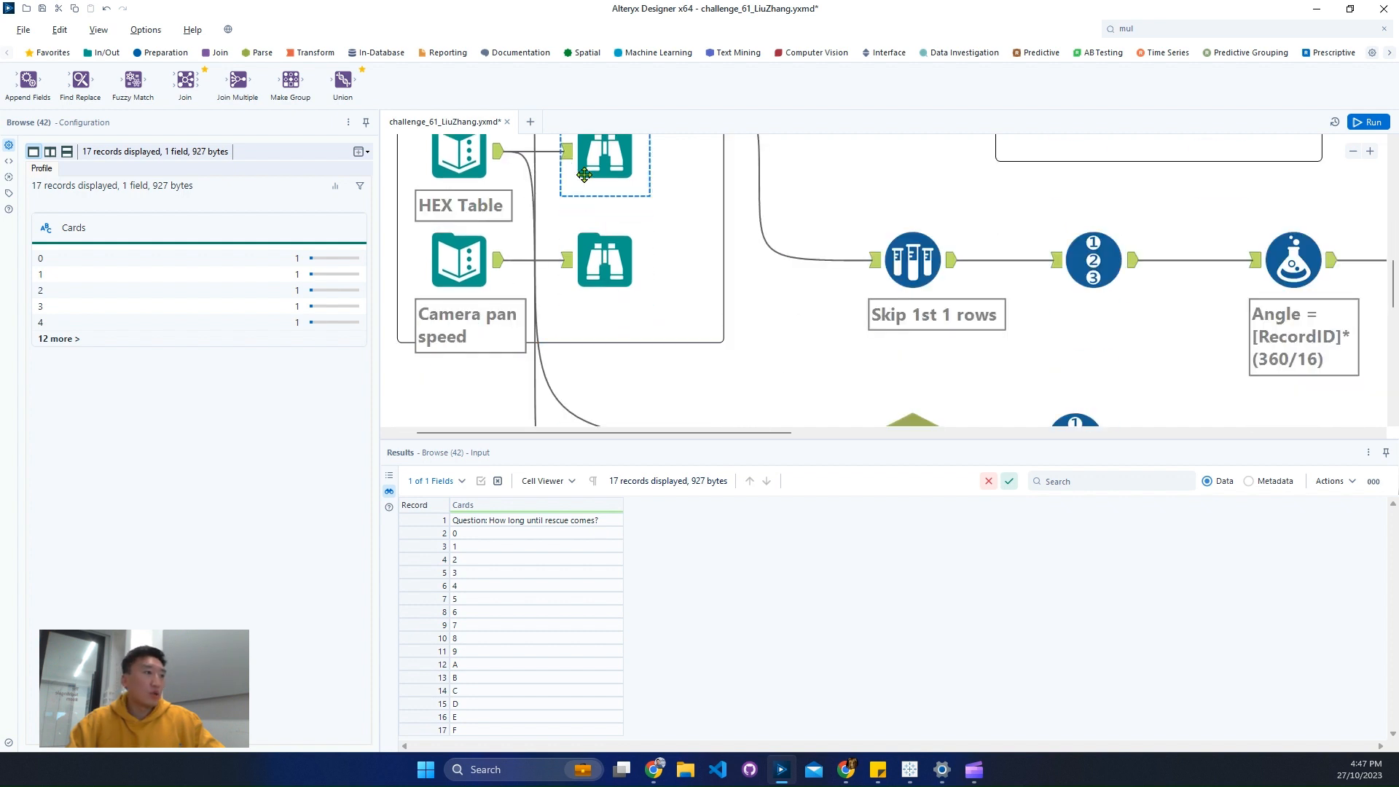
pyautogui.scroll(3, 599, 312)
# - Examine the HEX Table input's control-character descriptions, checking the End of Transmission row's BIN, Symbol and HEX values
pyautogui.click(601, 403)
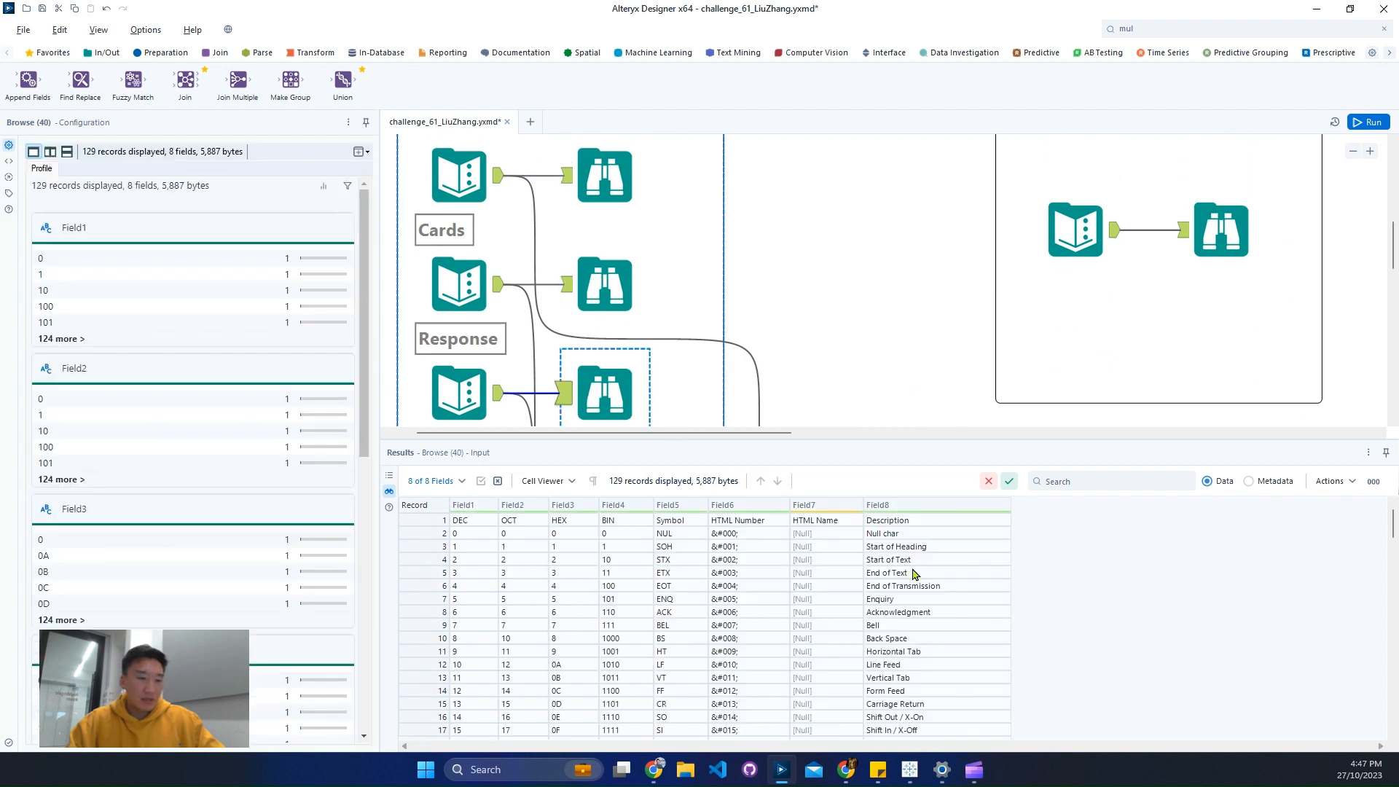
pyautogui.moveTo(908, 563); pyautogui.dragTo(916, 645)
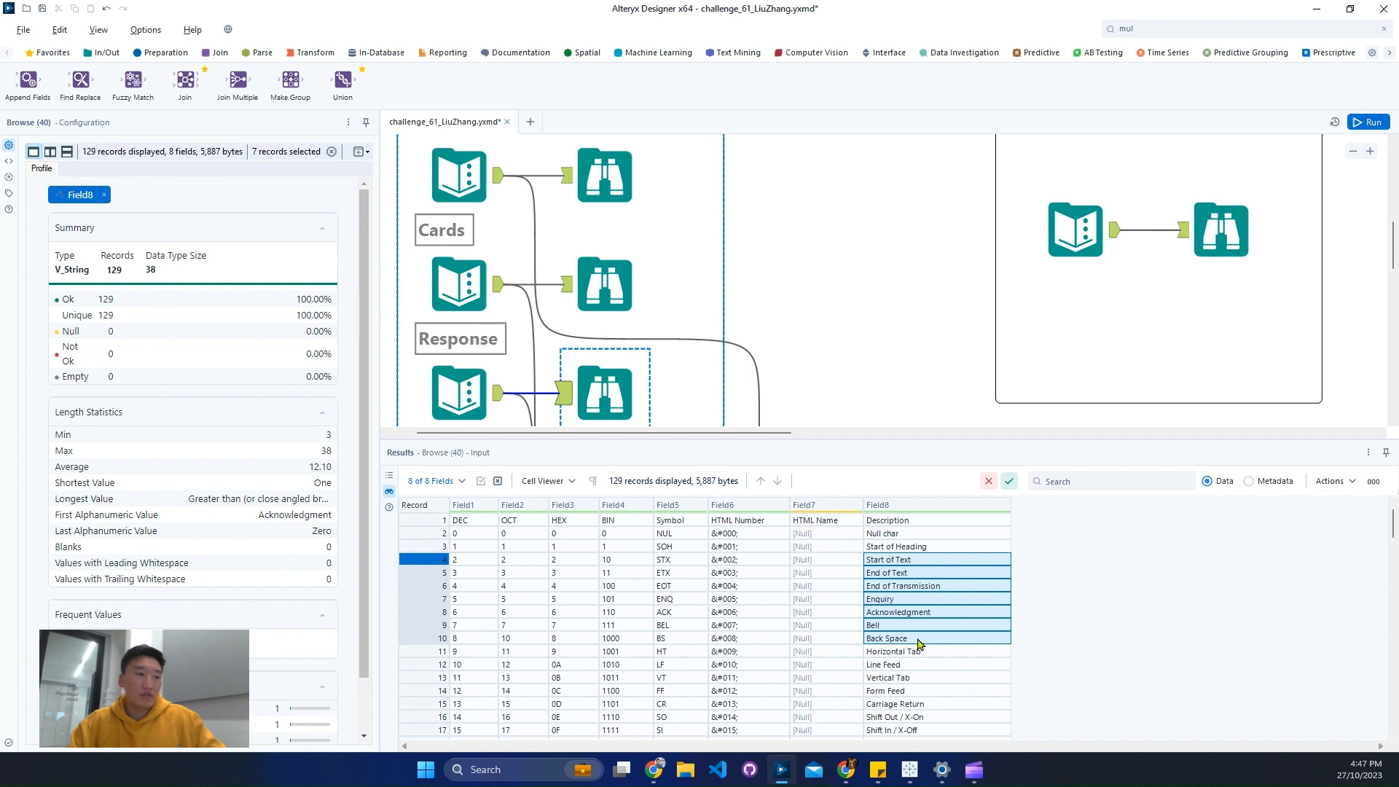
pyautogui.click(915, 588)
pyautogui.click(637, 587)
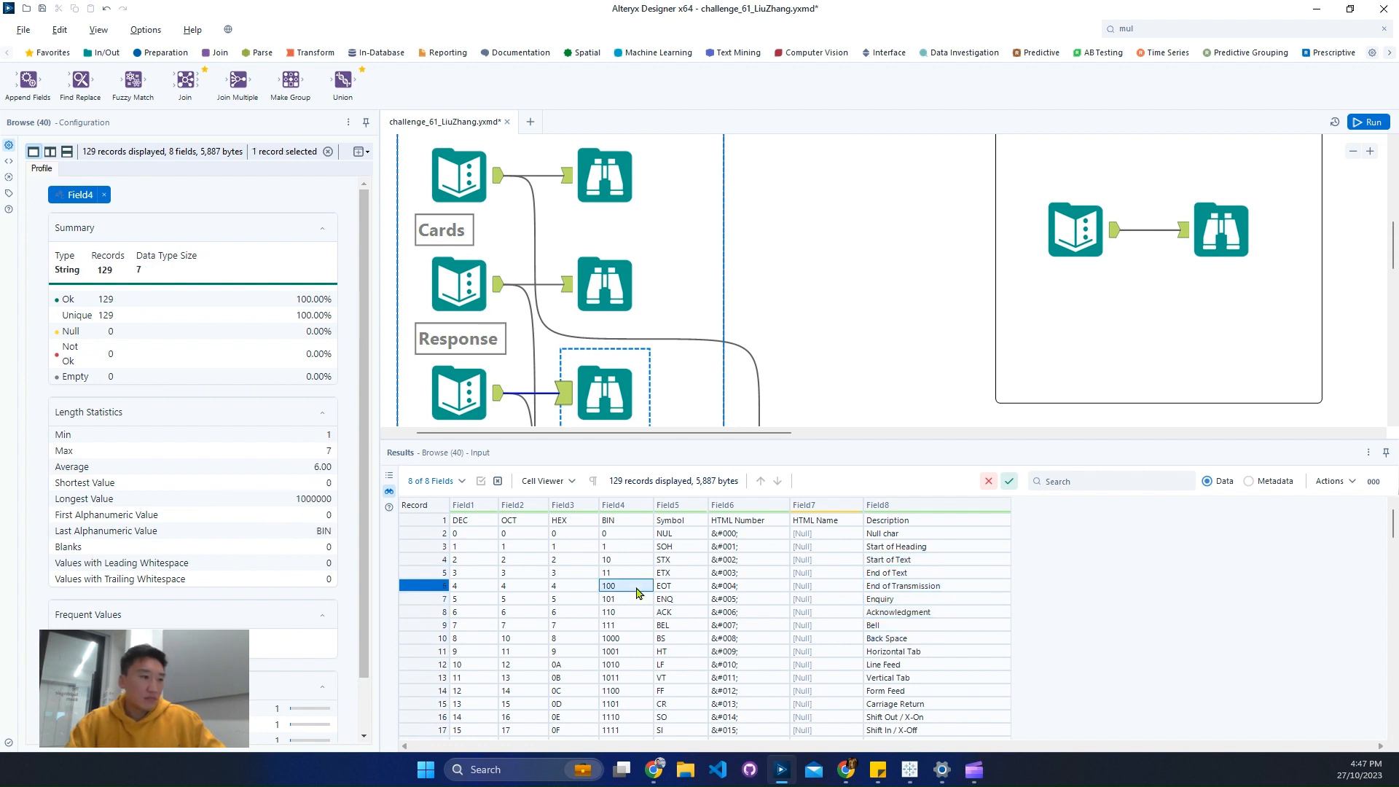
pyautogui.click(669, 588)
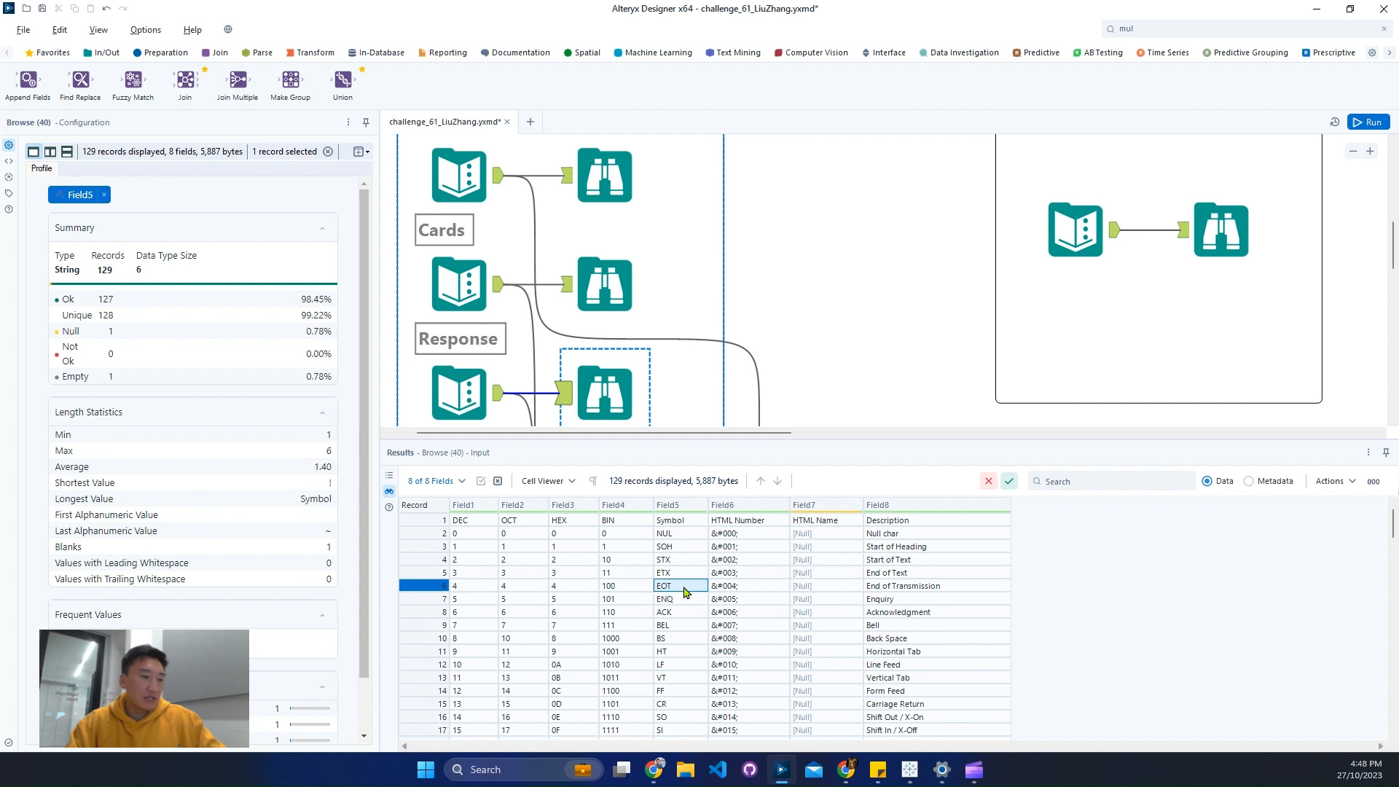
pyautogui.click(569, 590)
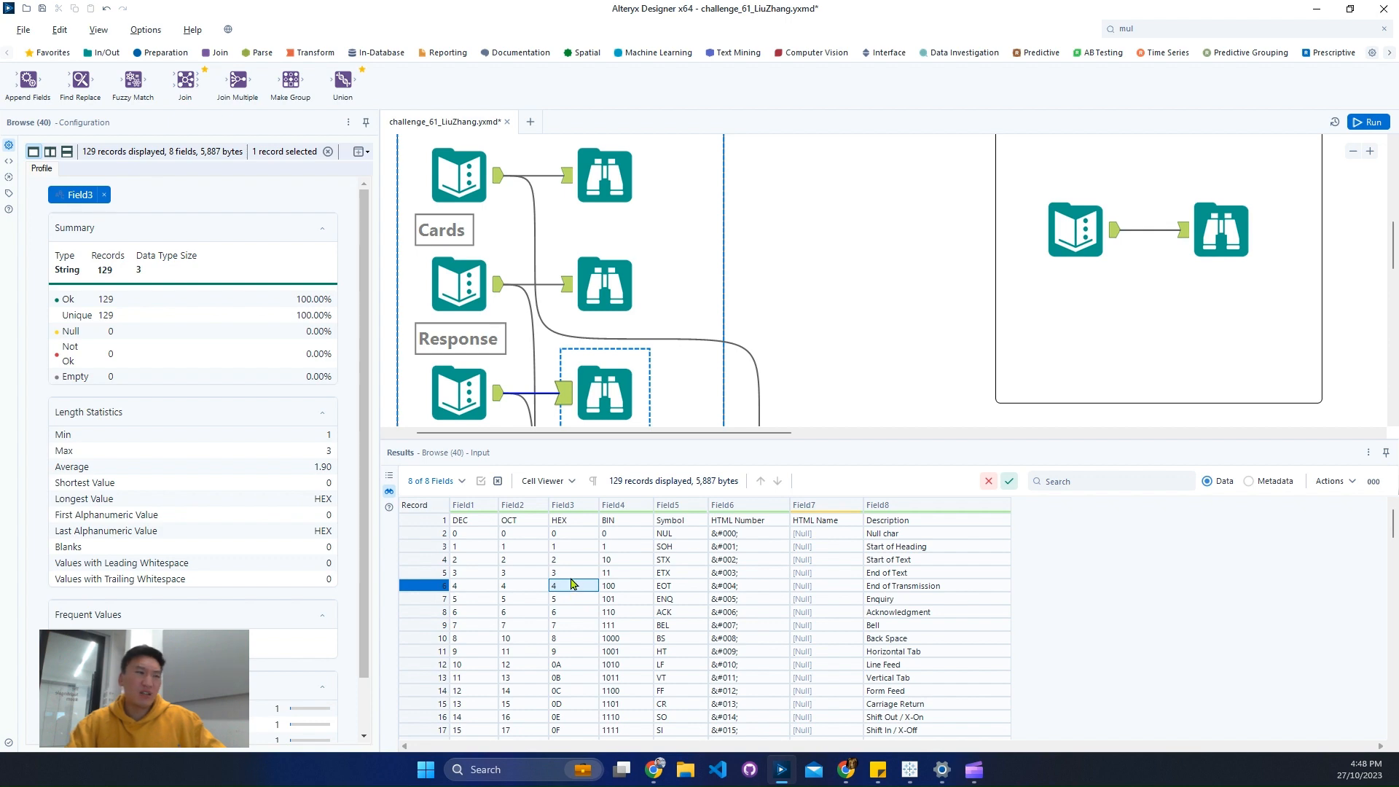
pyautogui.scroll(3, 677, 353)
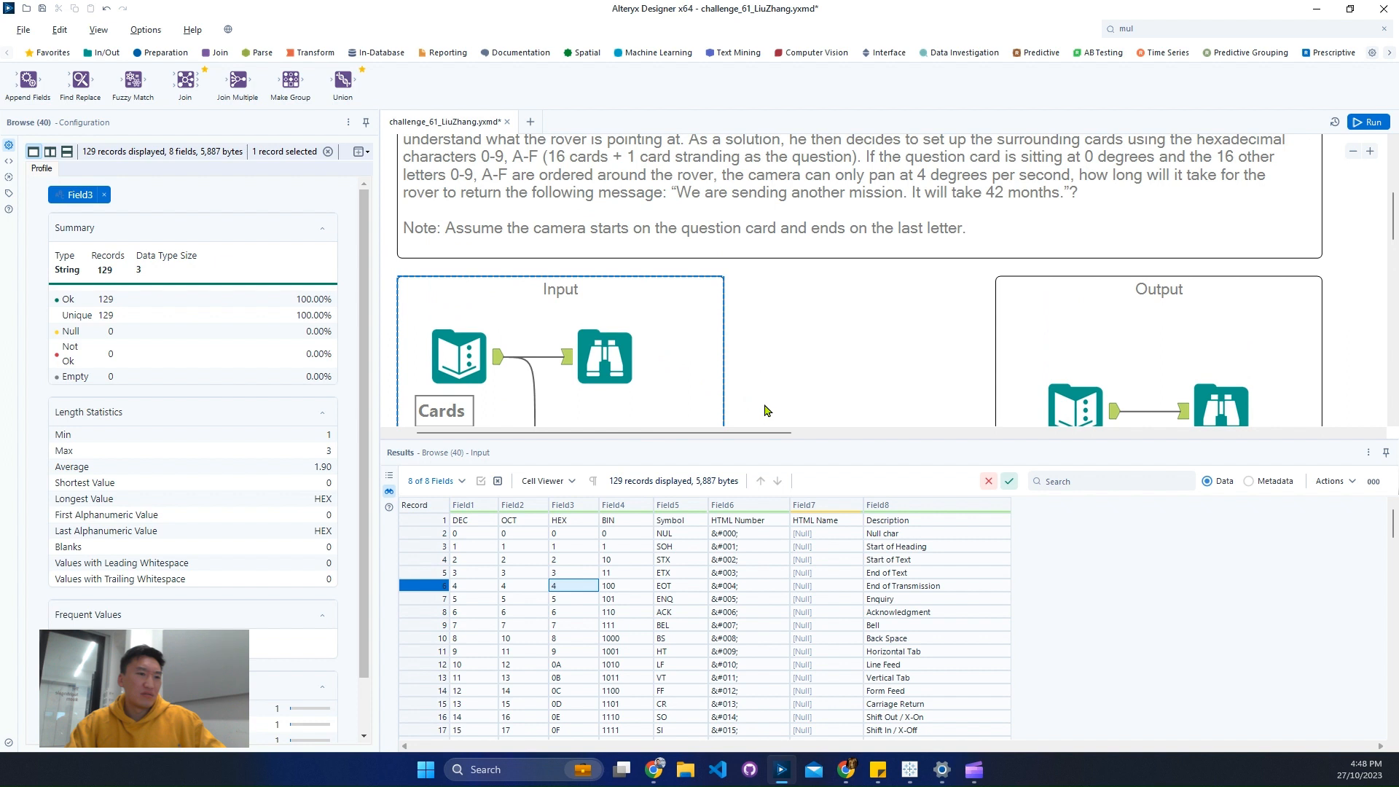
# - Reopen the configuration of the Multi-Row Formula tool at the end of the workflow
pyautogui.scroll(-5, 874, 368)
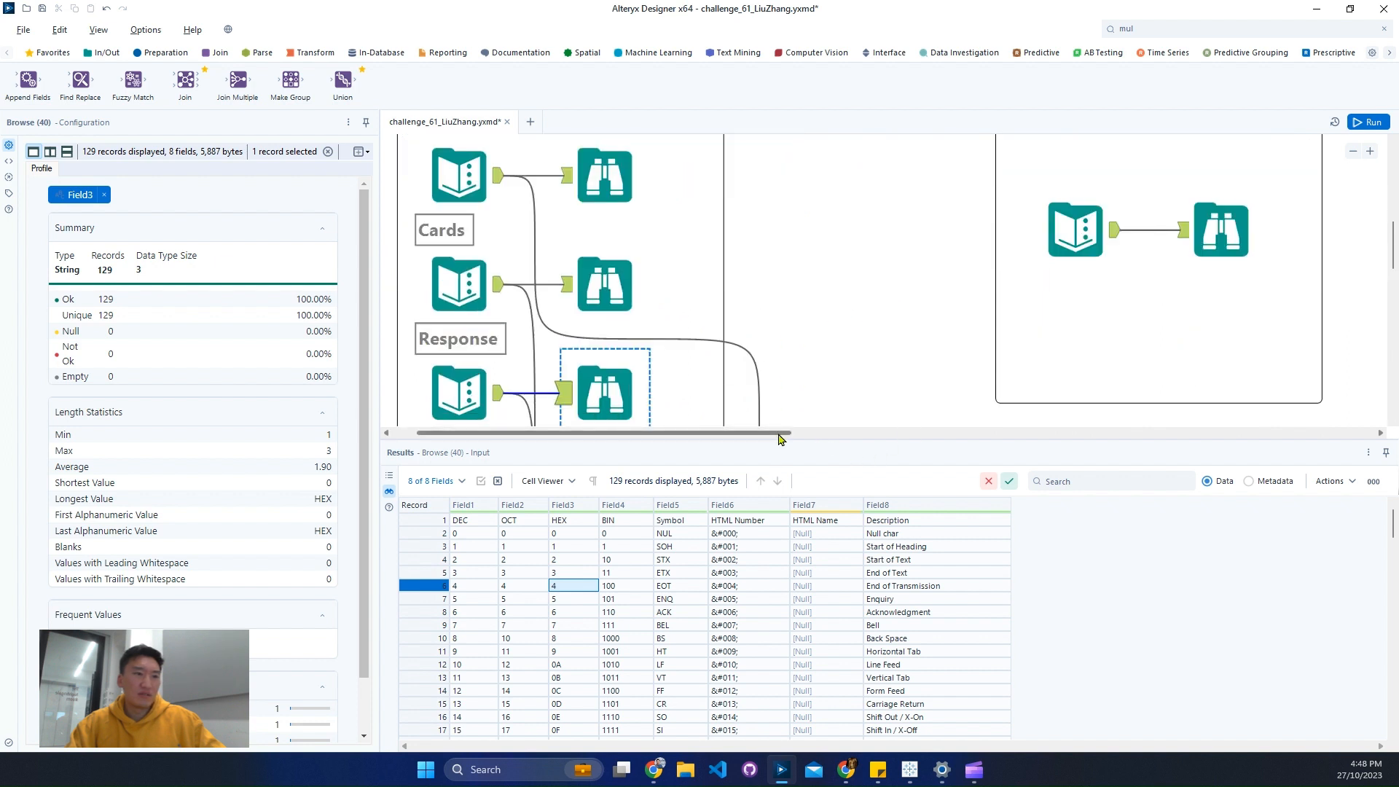
pyautogui.moveTo(783, 433); pyautogui.dragTo(1212, 456)
pyautogui.scroll(-5, 1000, 399)
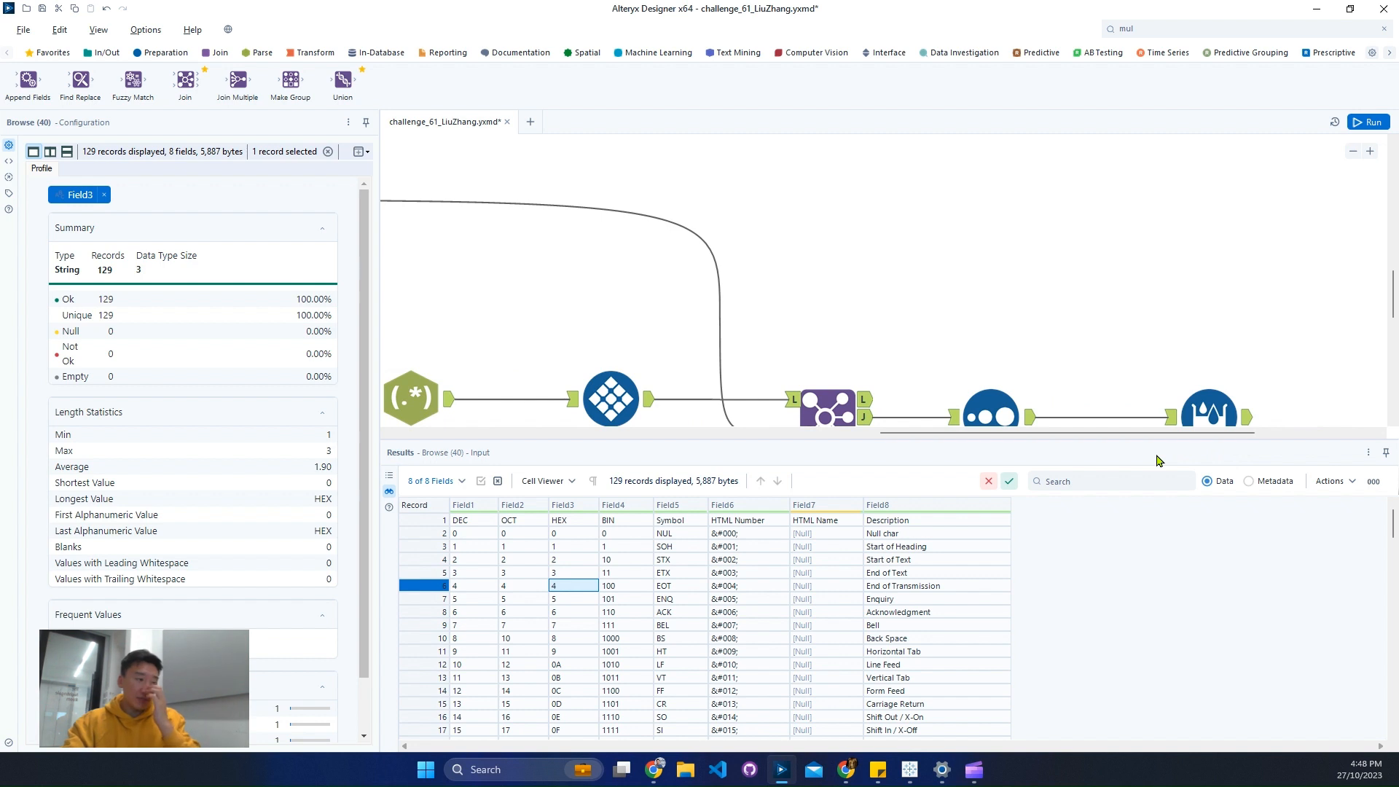
pyautogui.click(1209, 410)
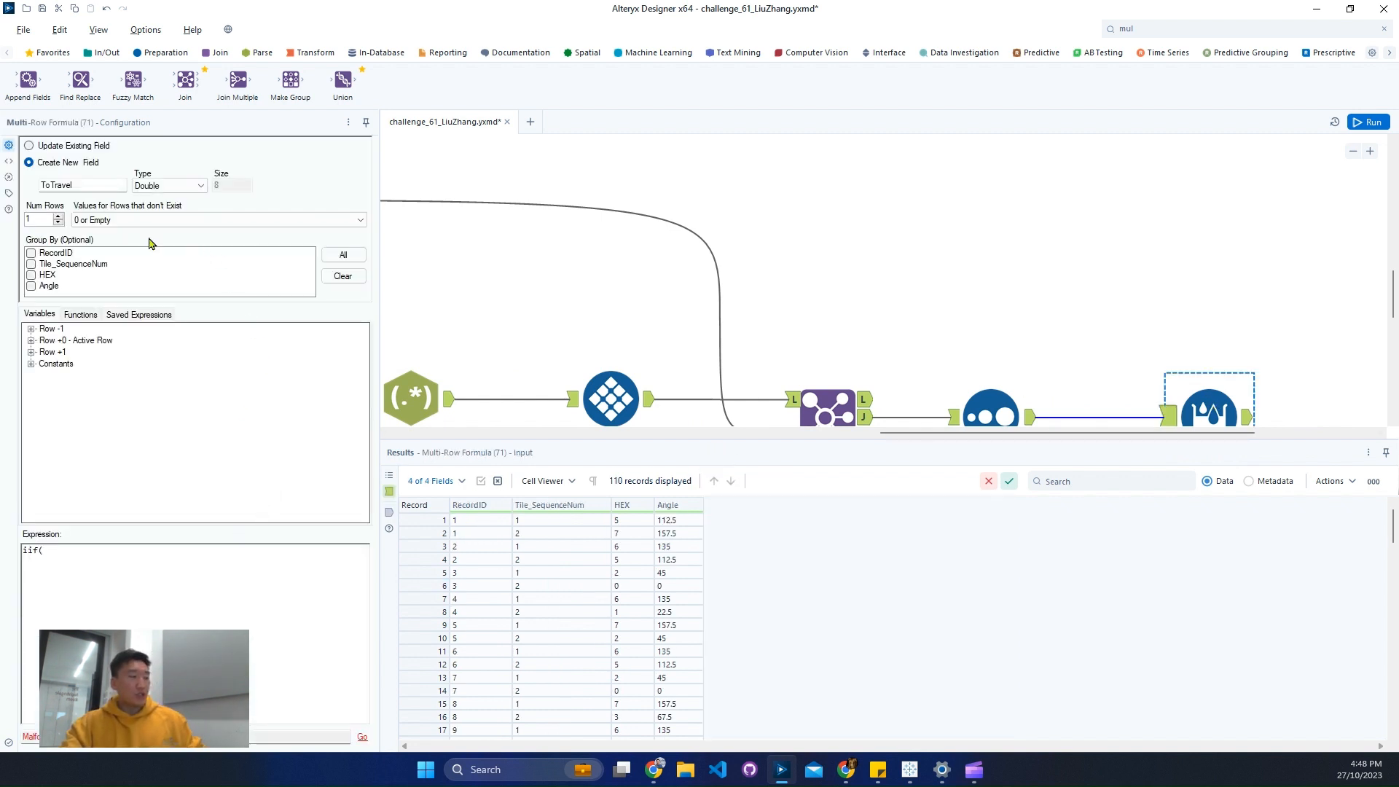
# - Start the ToTravel expression with an IIF condition testing whether abs([Angle]-[Row-1:Angle]) is <=180
pyautogui.moveTo(58, 193); pyautogui.dragTo(283, 236)
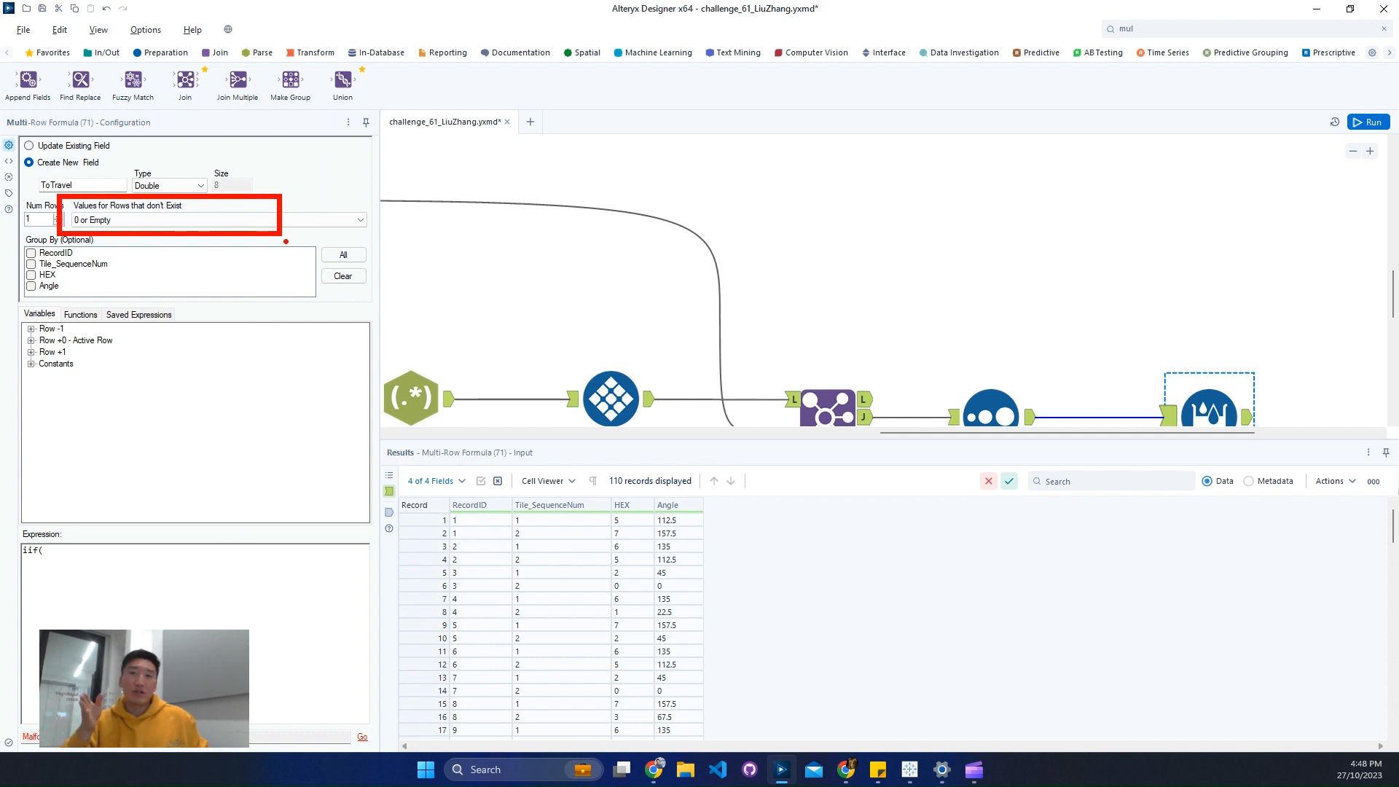
pyautogui.press('Escape')
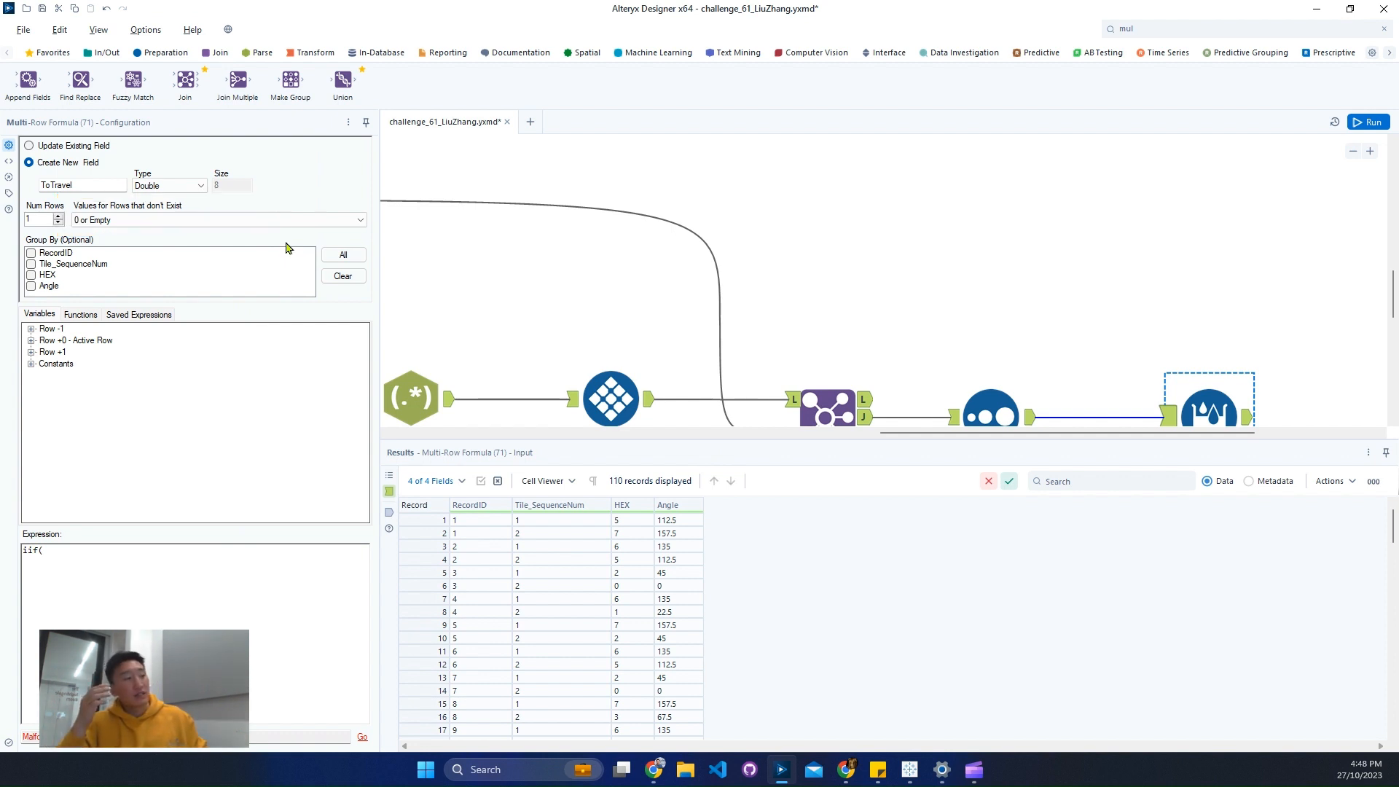
pyautogui.click(209, 582)
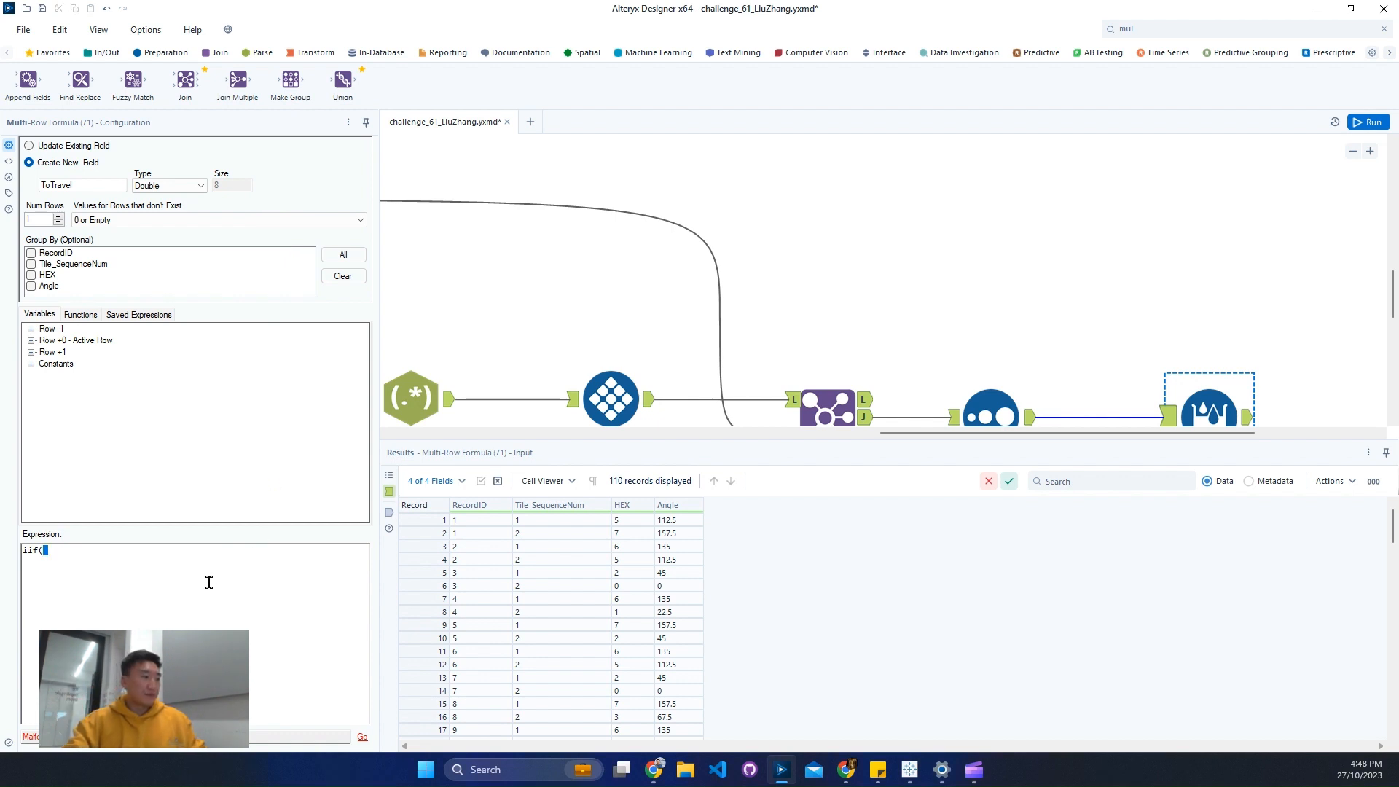
pyautogui.write('abs(')
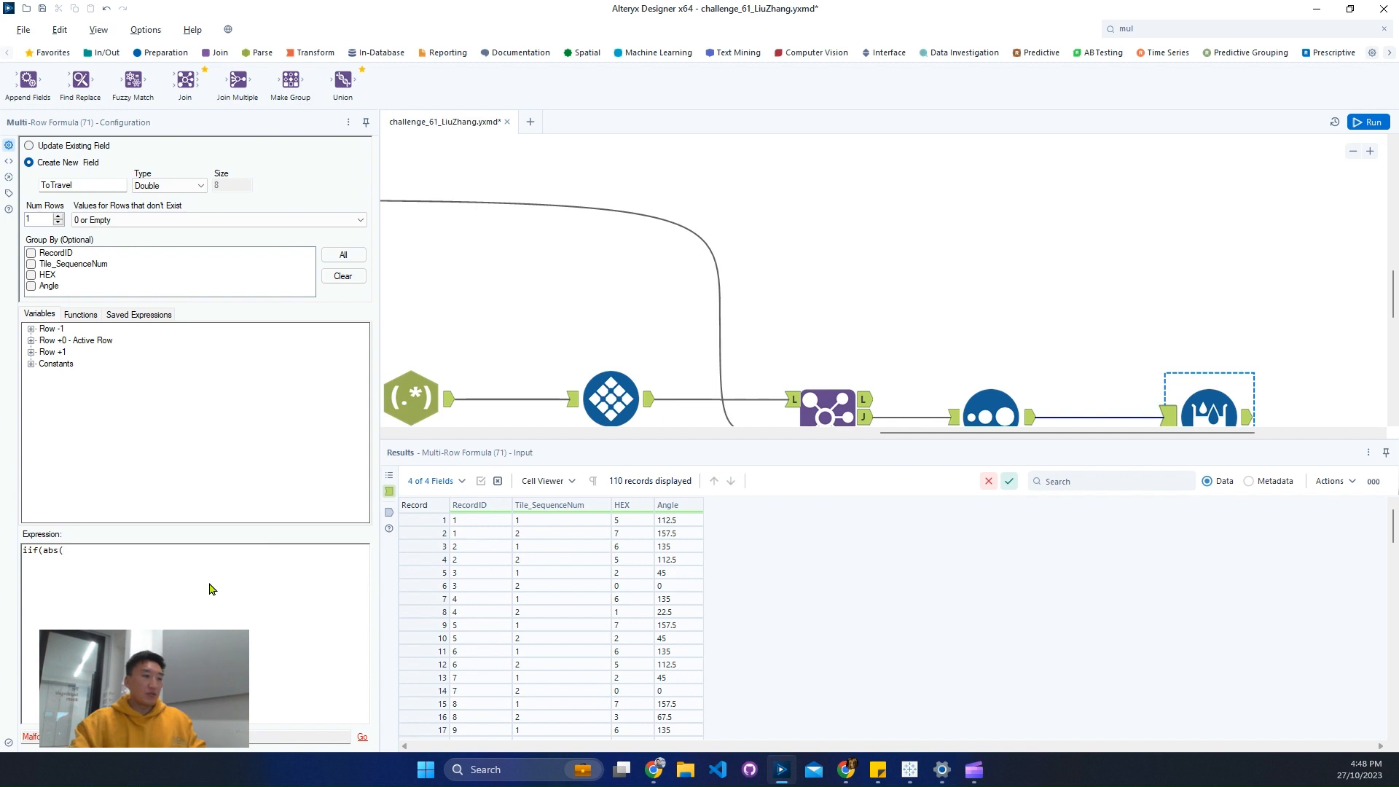
pyautogui.click(31, 341)
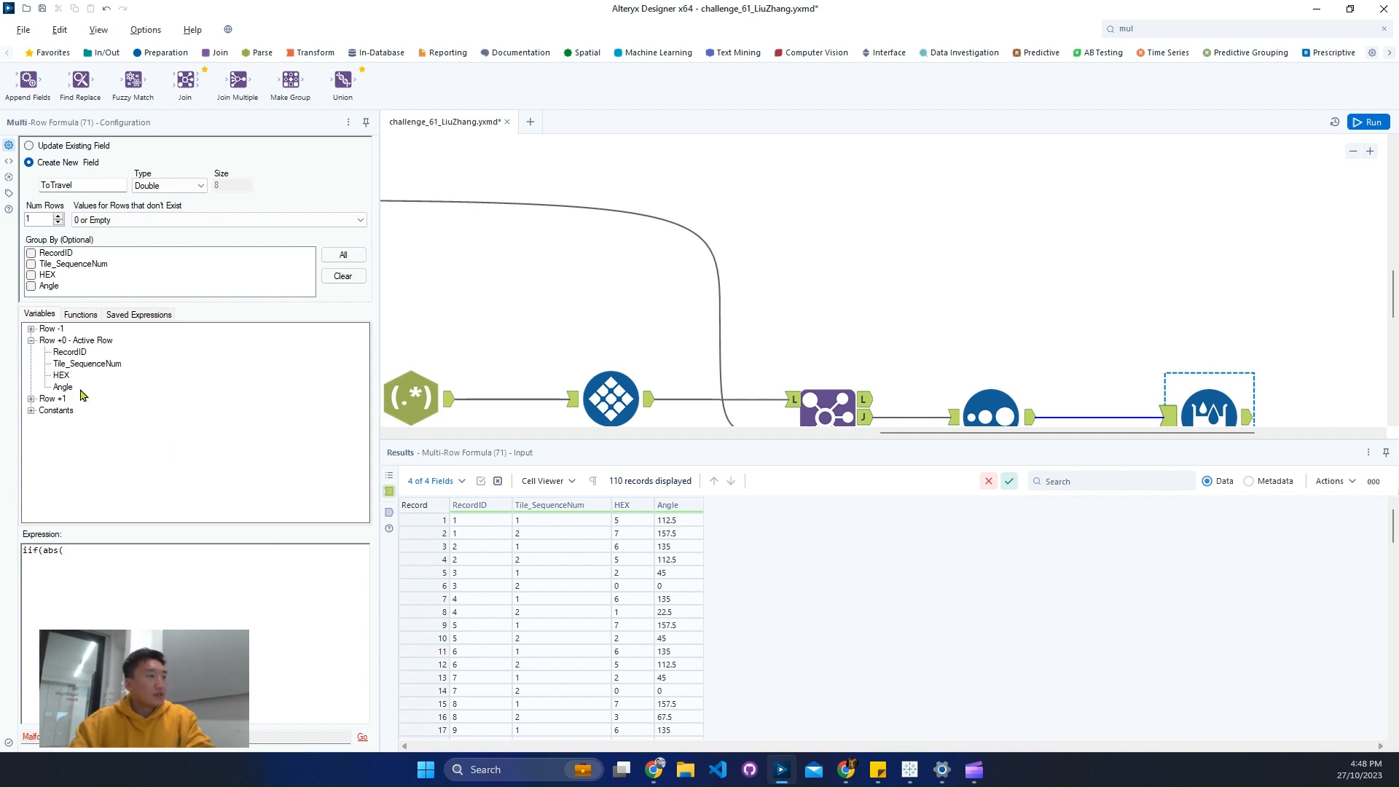
pyautogui.doubleClick(62, 387)
pyautogui.write('-')
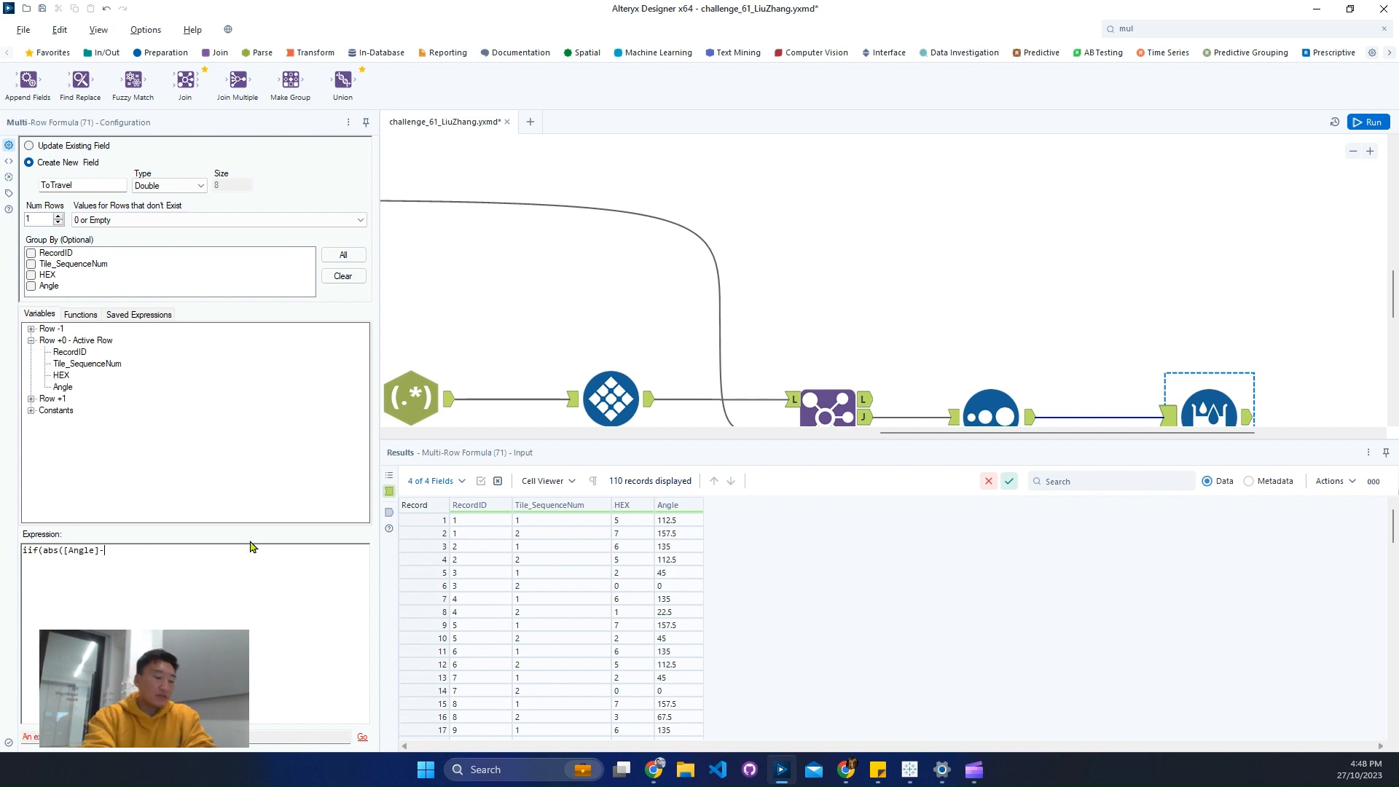
pyautogui.click(30, 328)
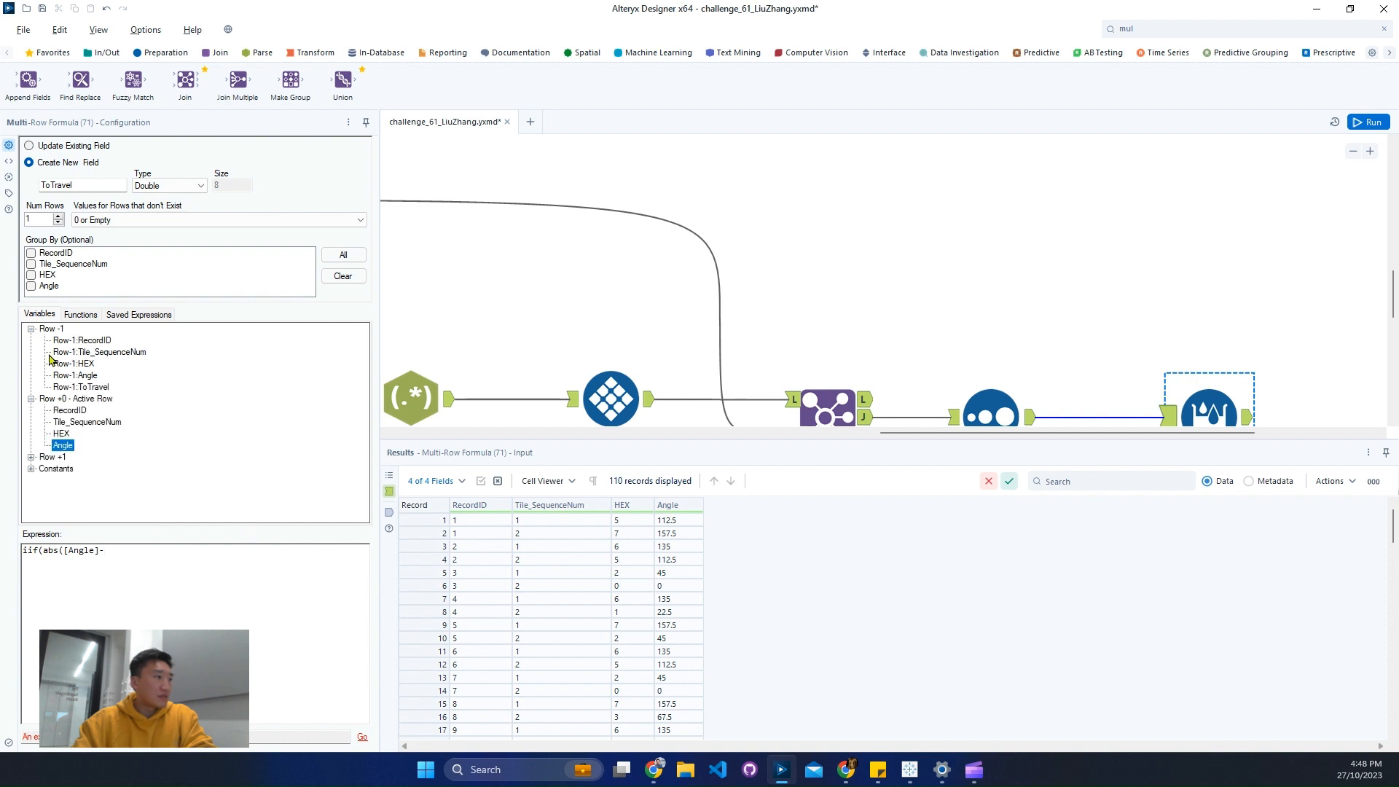
pyautogui.doubleClick(88, 375)
pyautogui.write(')')
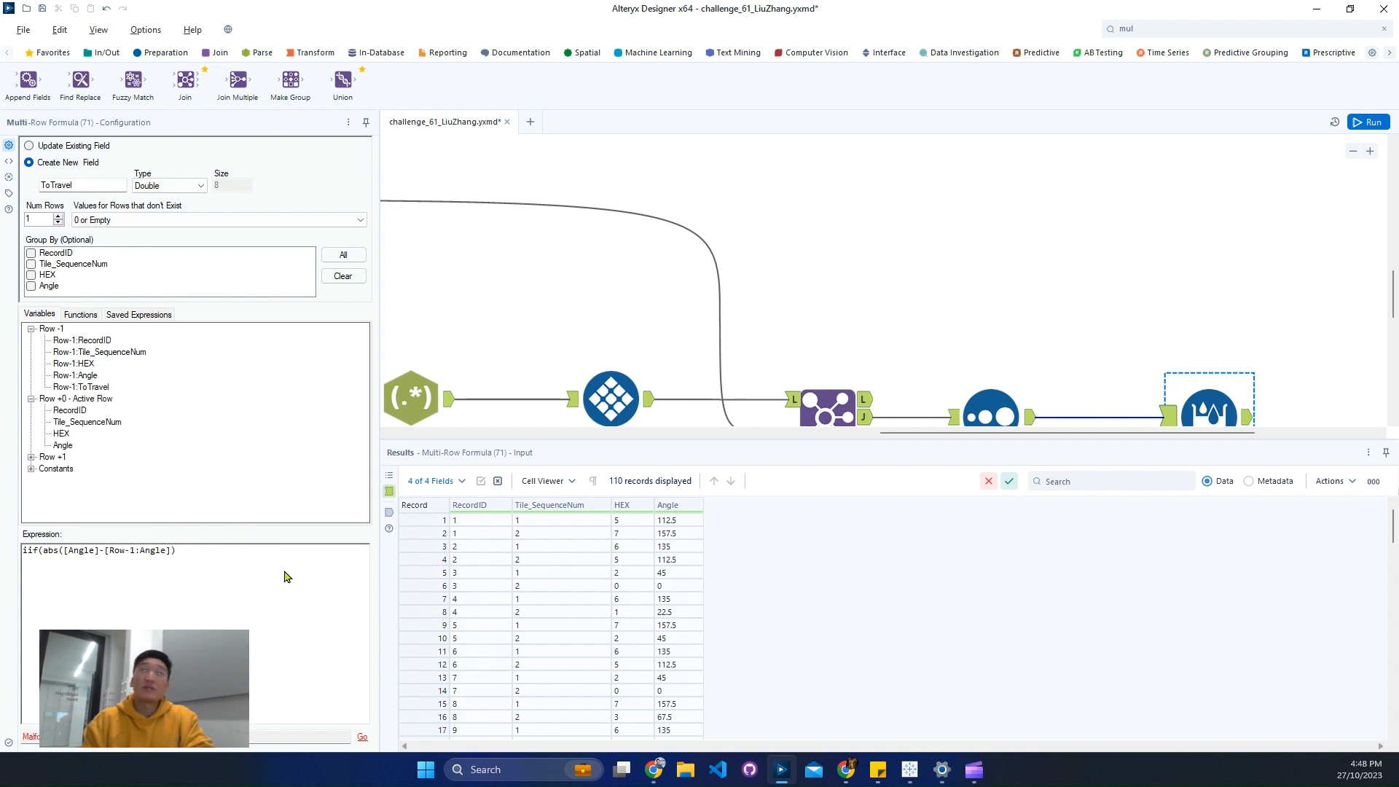
pyautogui.write('<=')
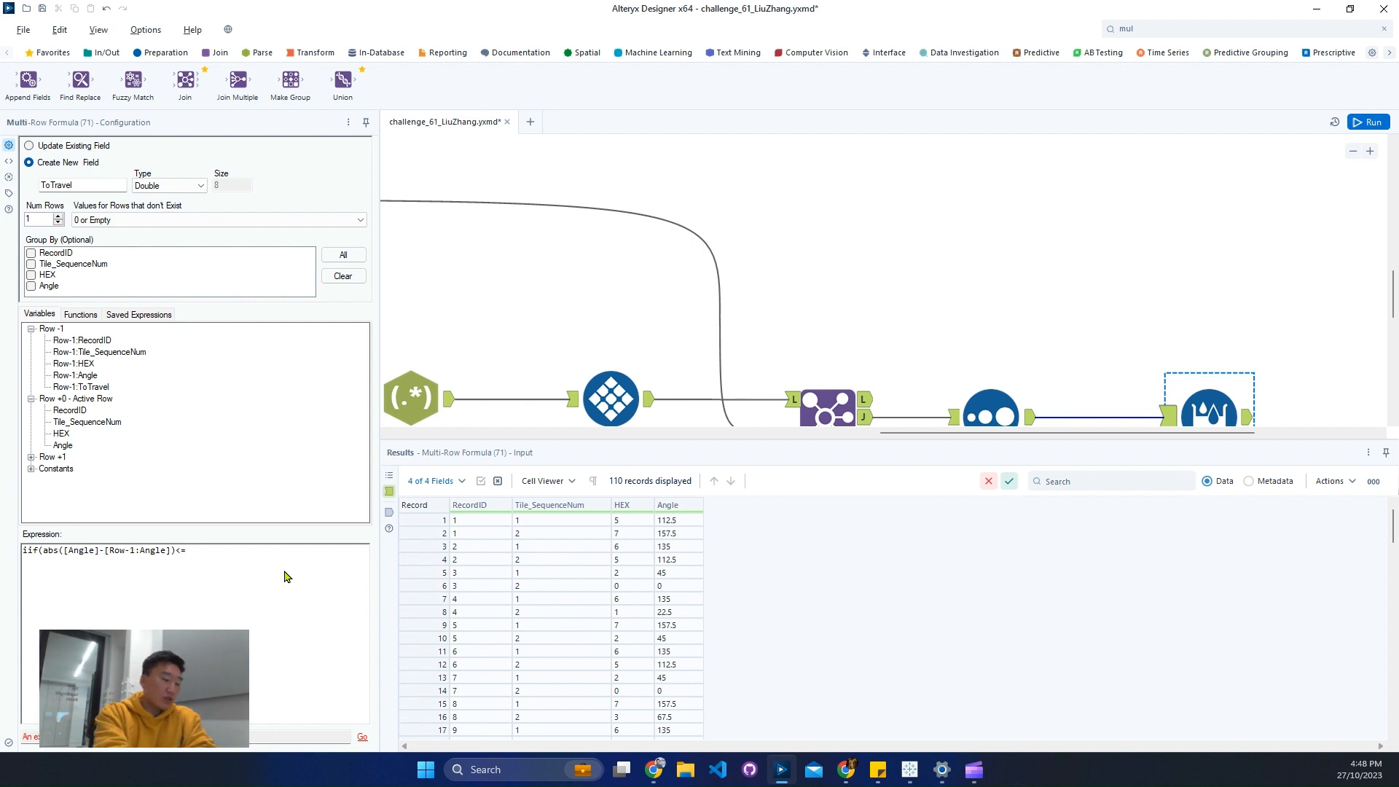
pyautogui.write('180,')
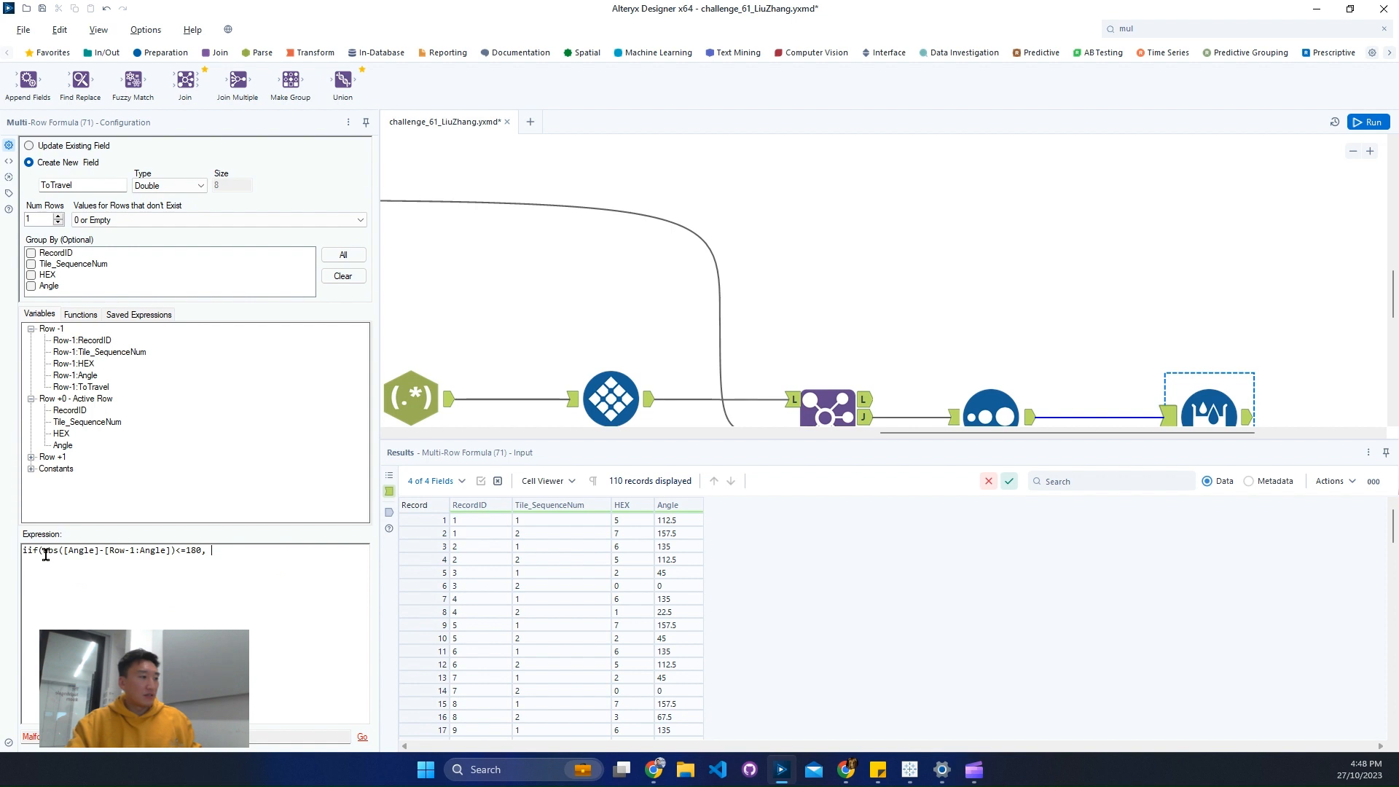
# - Complete the IIF expression with abs([Angle]-[Row-1:Angle])<=180 as the true result and 360-abs([Angle]-[Row-1:Angle]) as the false result
pyautogui.moveTo(42, 550); pyautogui.dragTo(206, 551)
pyautogui.hotkey('ctrl', 'c')
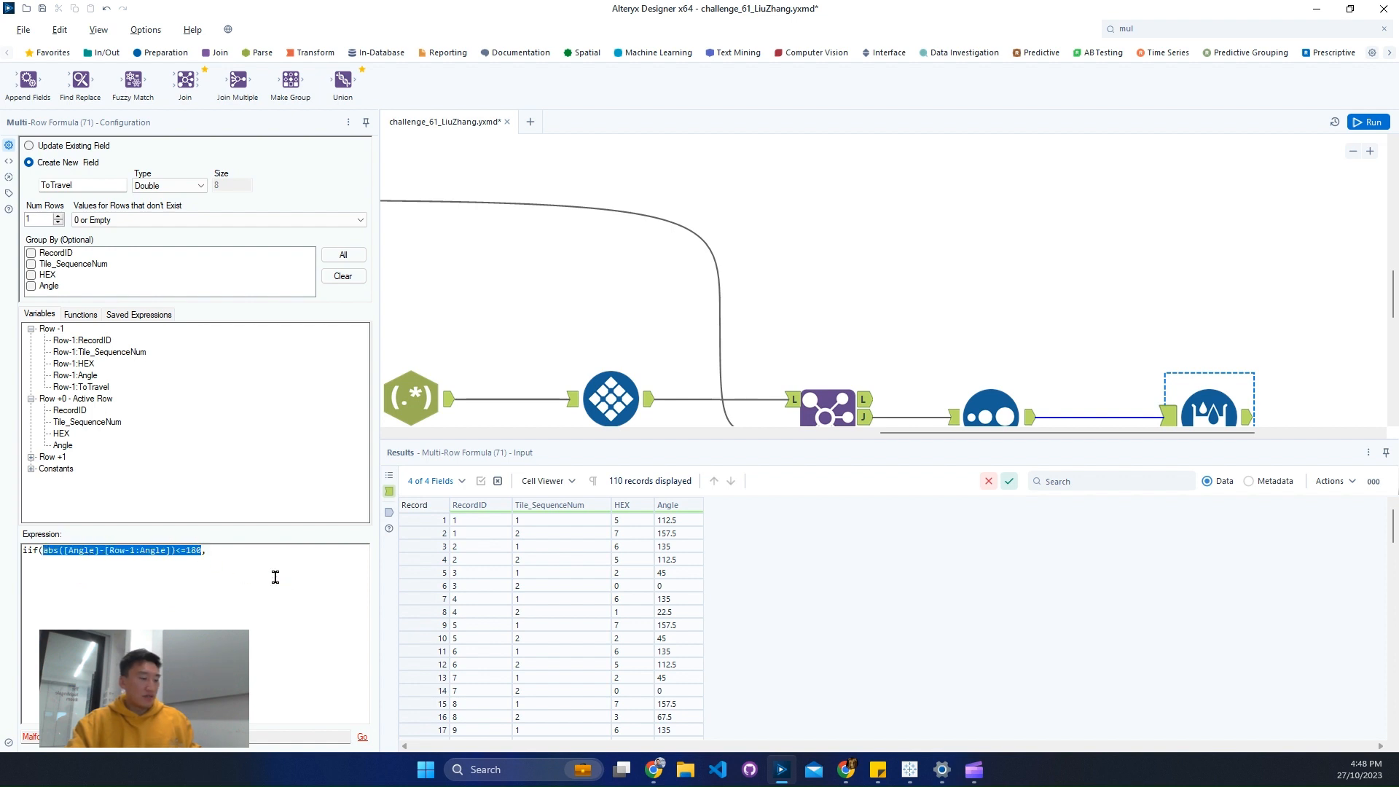
pyautogui.click(277, 577)
pyautogui.hotkey('ctrl', 'v')
pyautogui.write(', ')
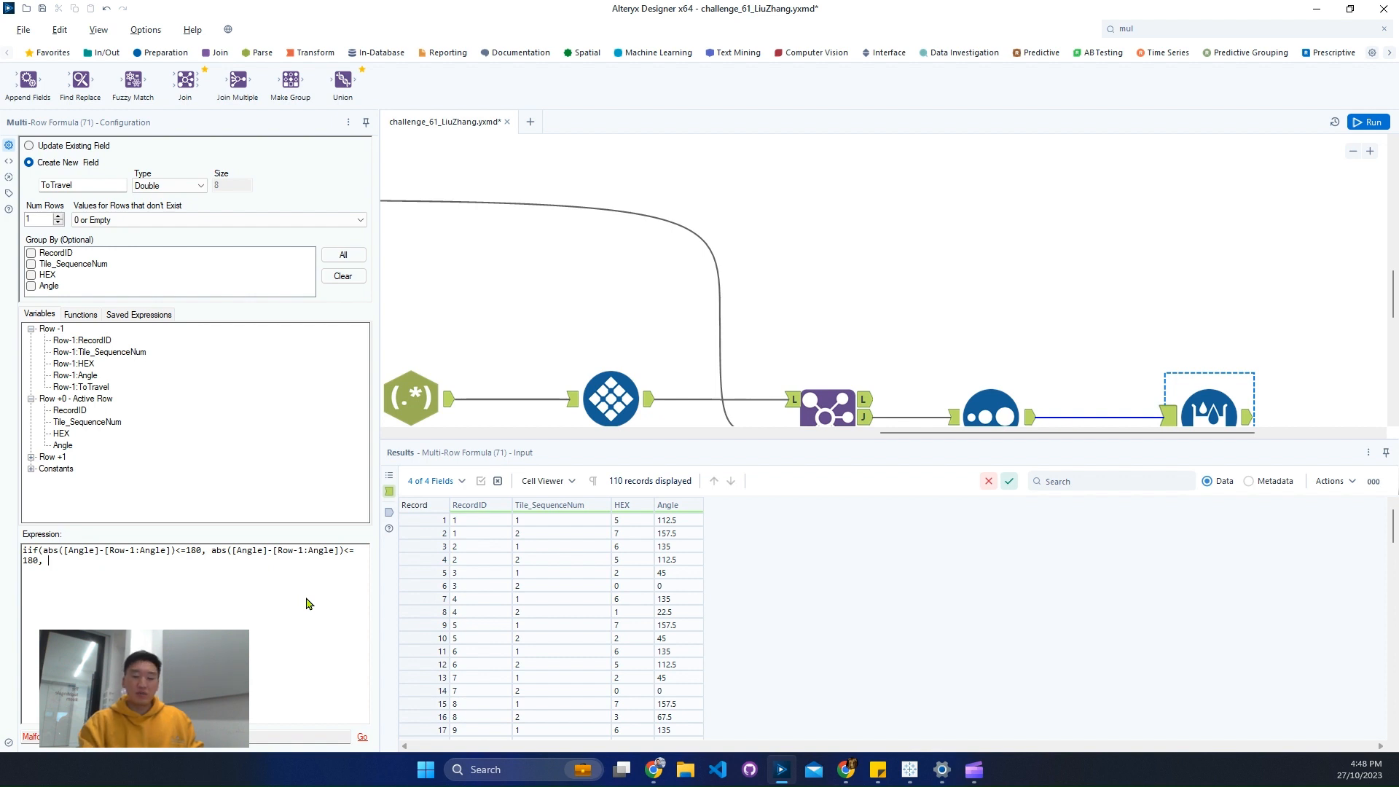
pyautogui.write('360-')
pyautogui.hotkey('ctrl', 'v')
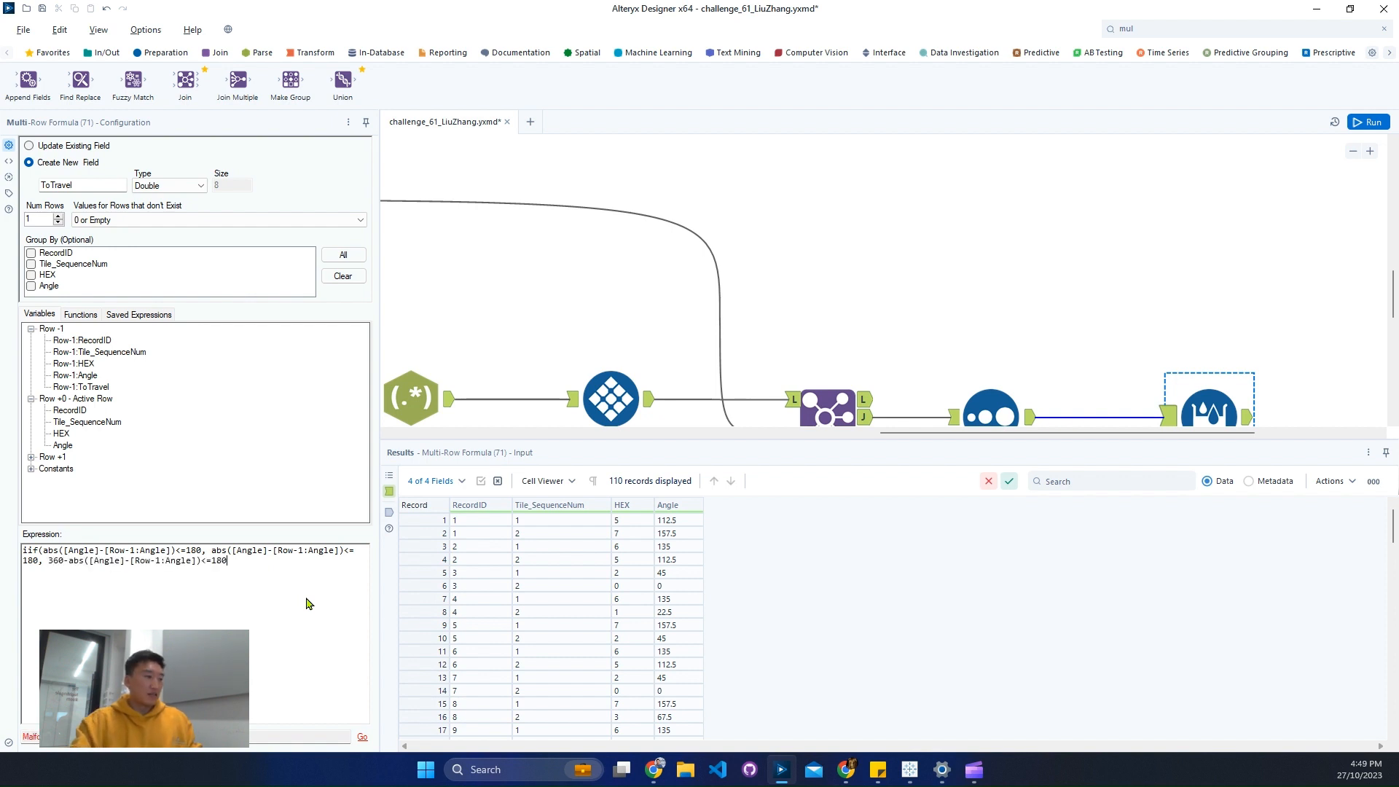
pyautogui.press('BackSpace')
pyautogui.press('BackSpace')
pyautogui.press('BackSpace')
pyautogui.press('BackSpace')
pyautogui.press('BackSpace')
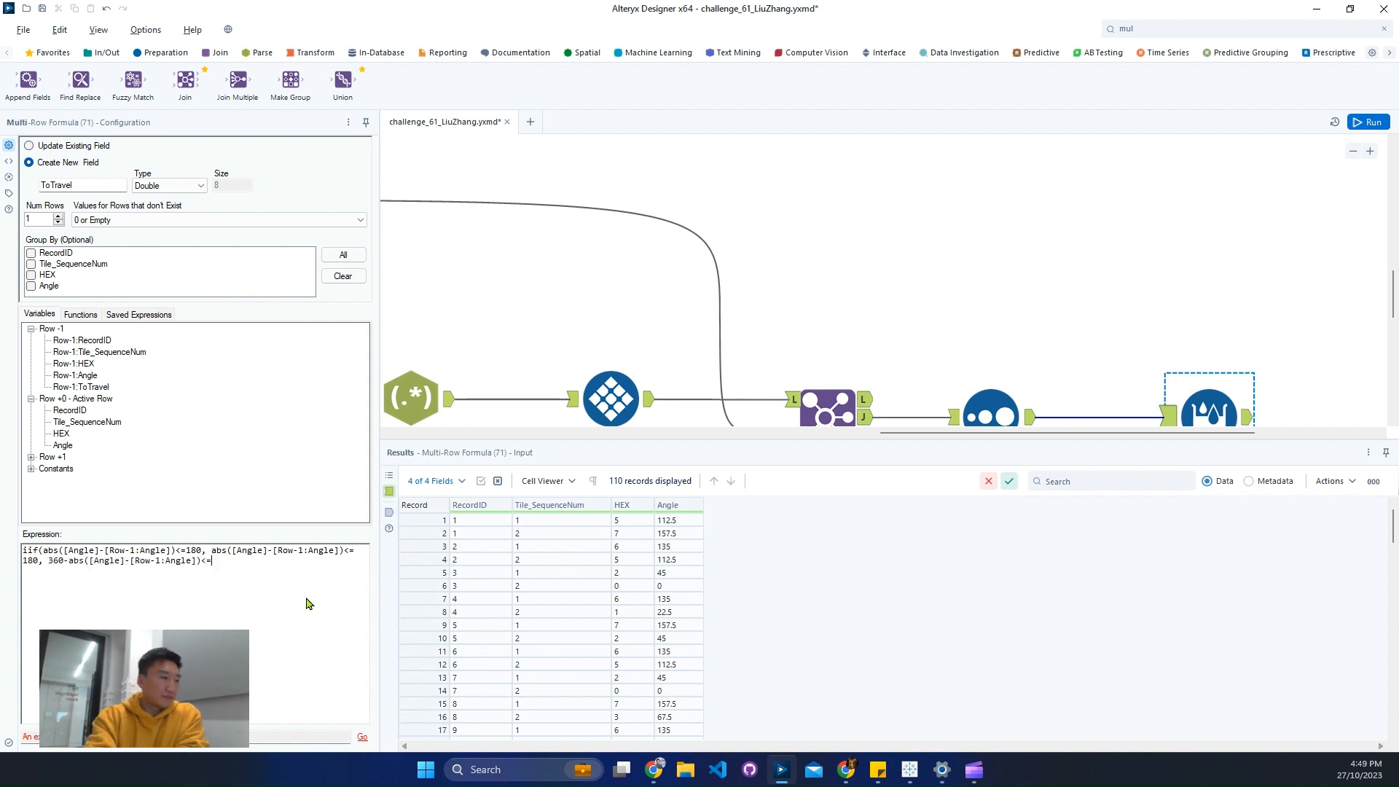
pyautogui.write(')')
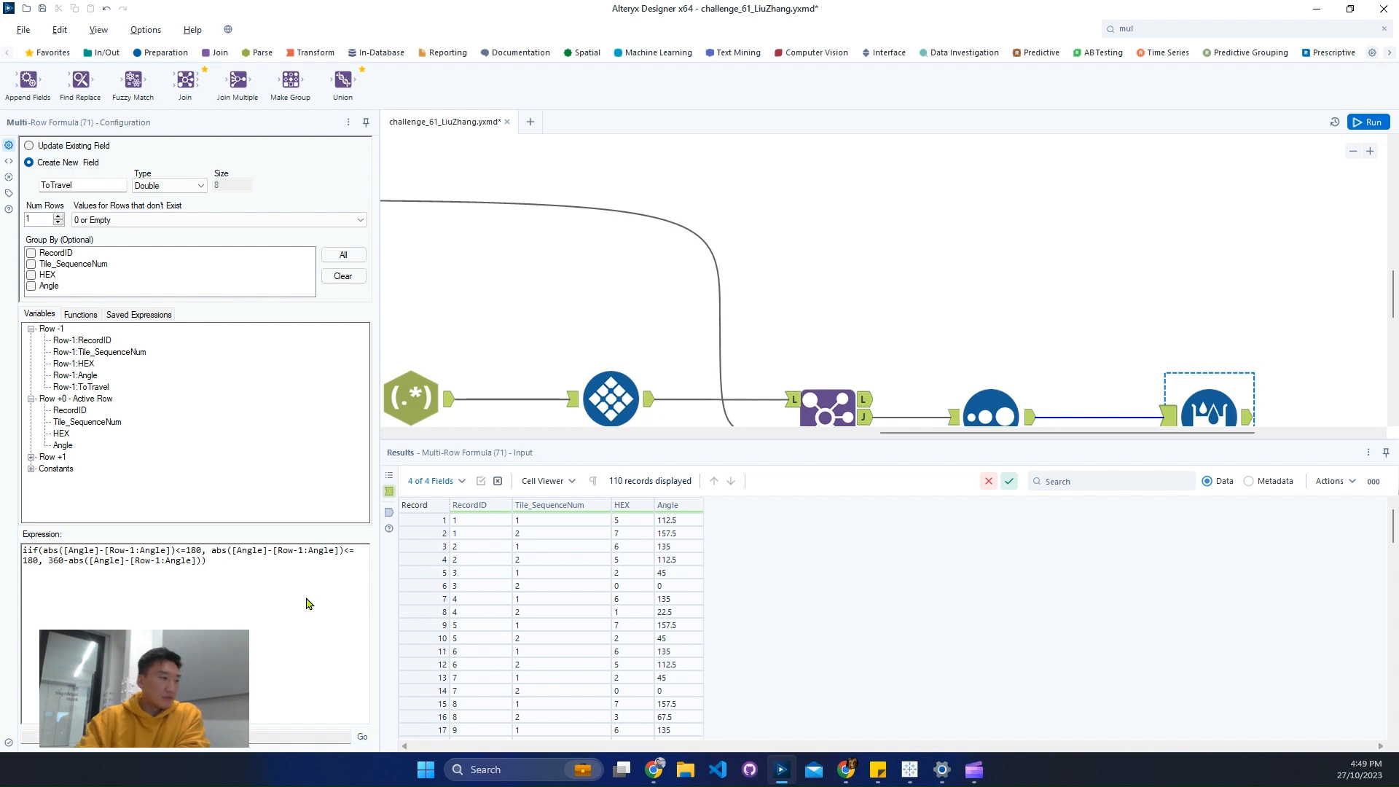
# - Run the workflow and review the Multi-Row Formula's output records and field metadata, checking the ToTravel values
pyautogui.hotkey('ctrl', 'r')
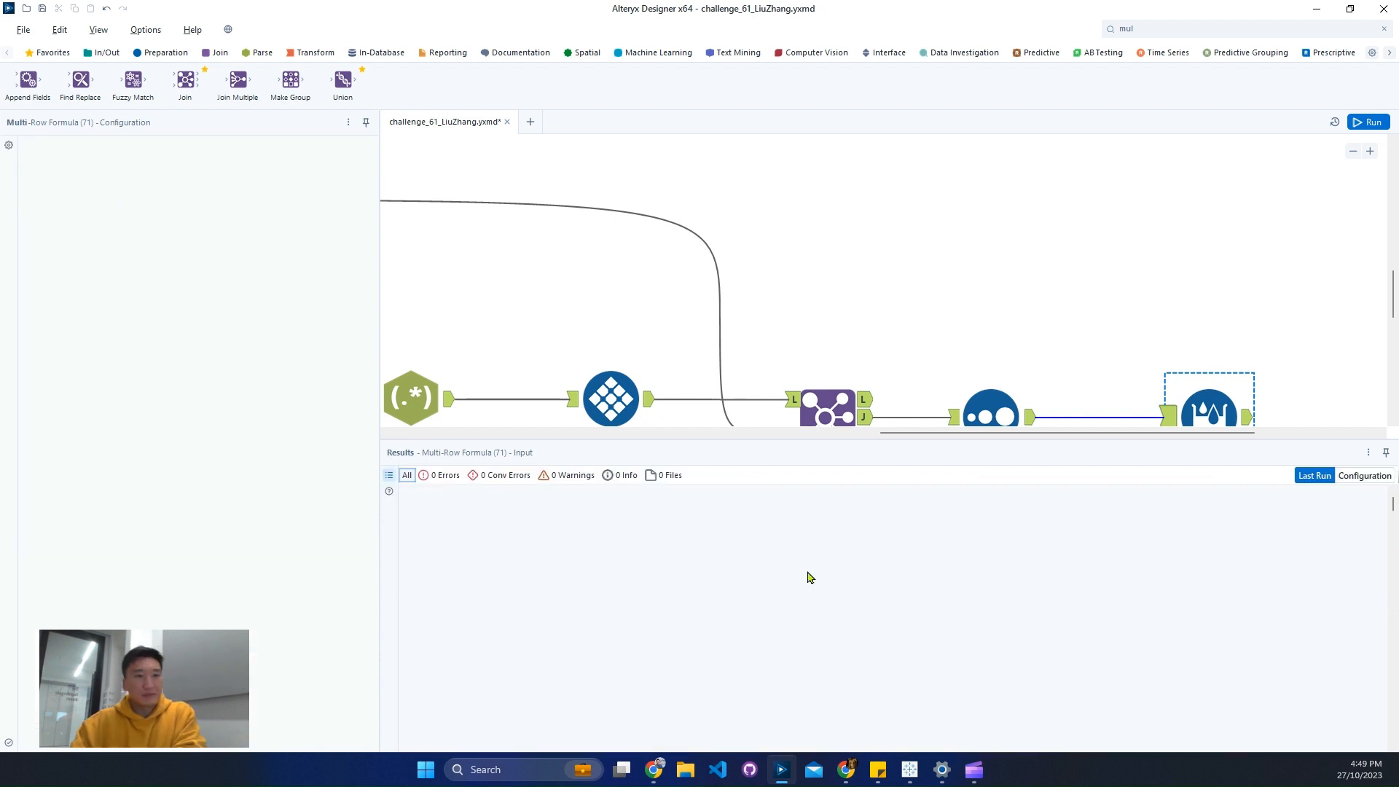
pyautogui.click(1286, 433)
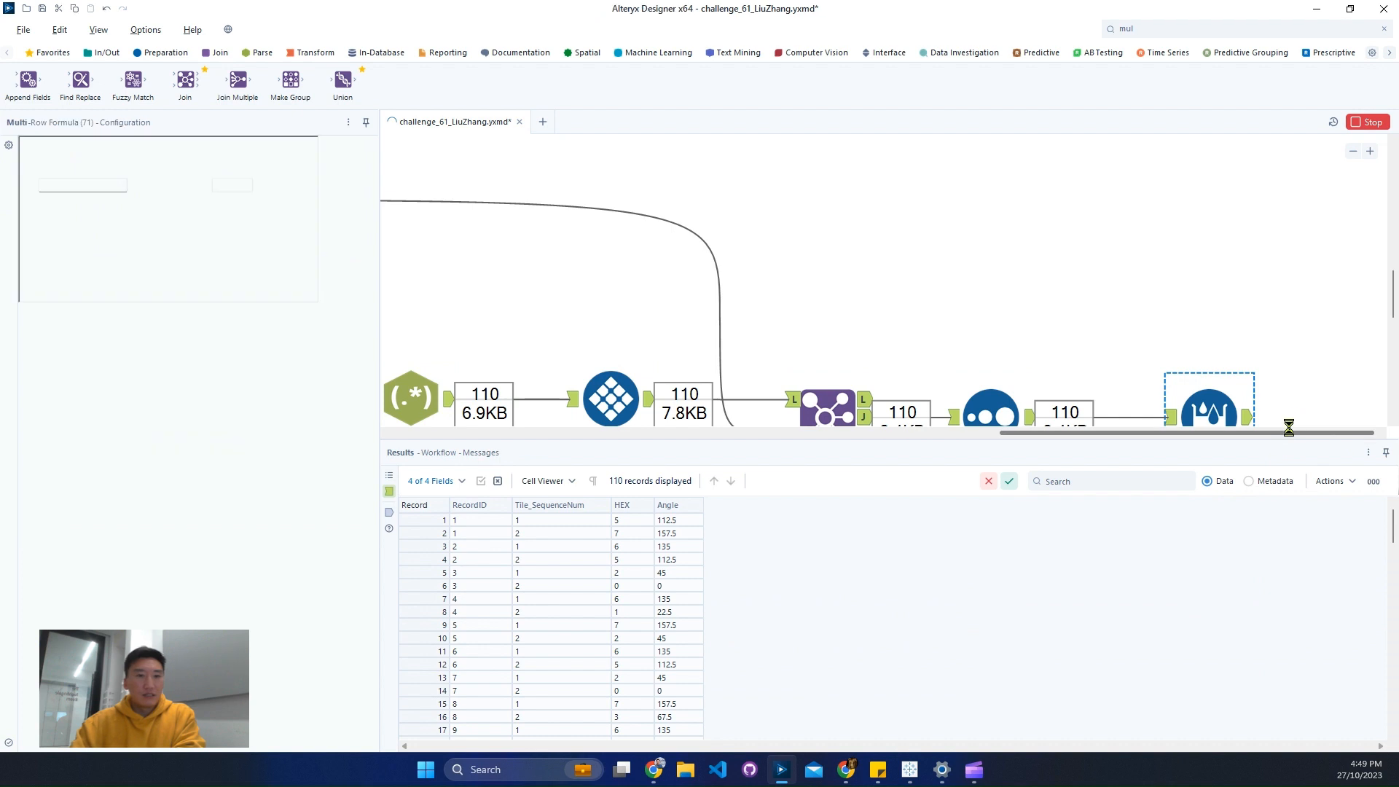
pyautogui.click(939, 422)
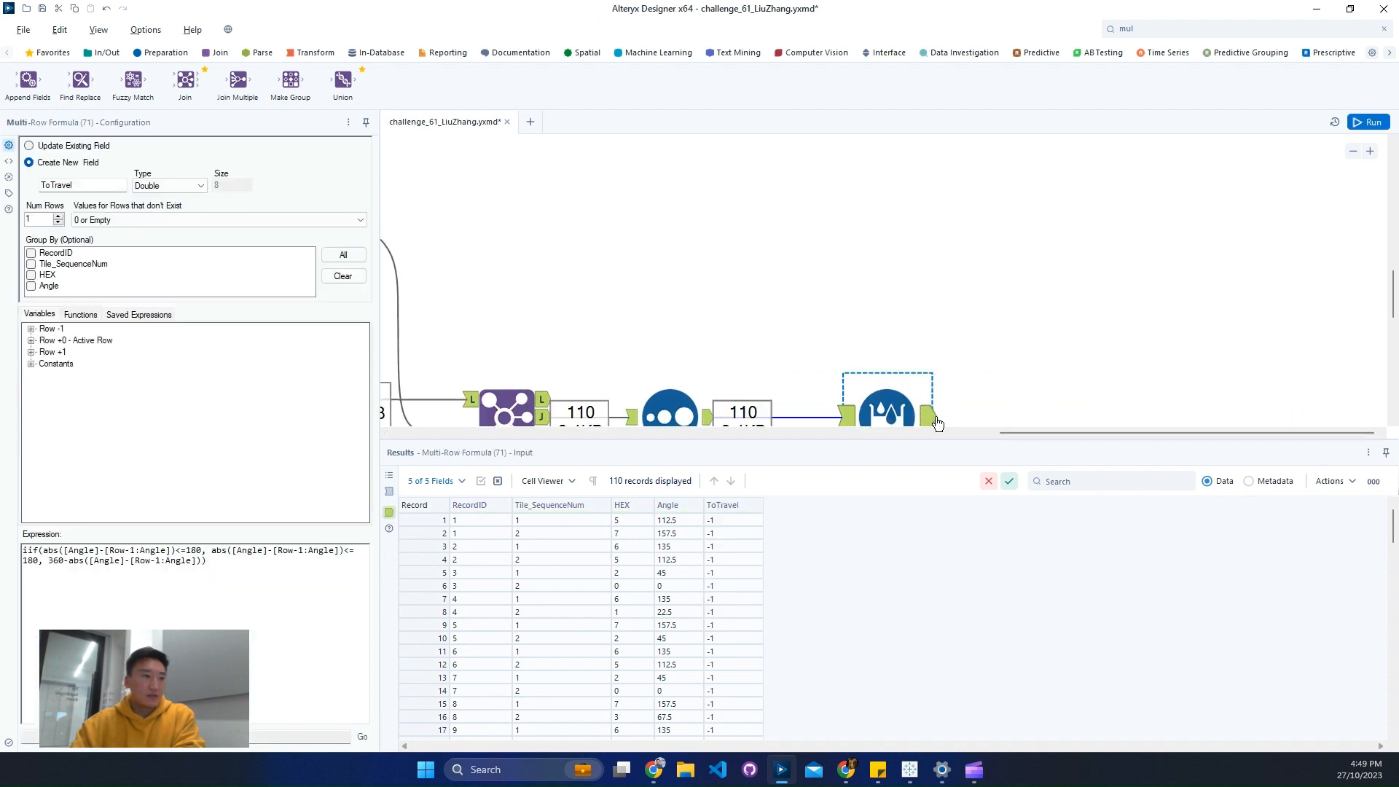
pyautogui.scroll(-3, 1093, 354)
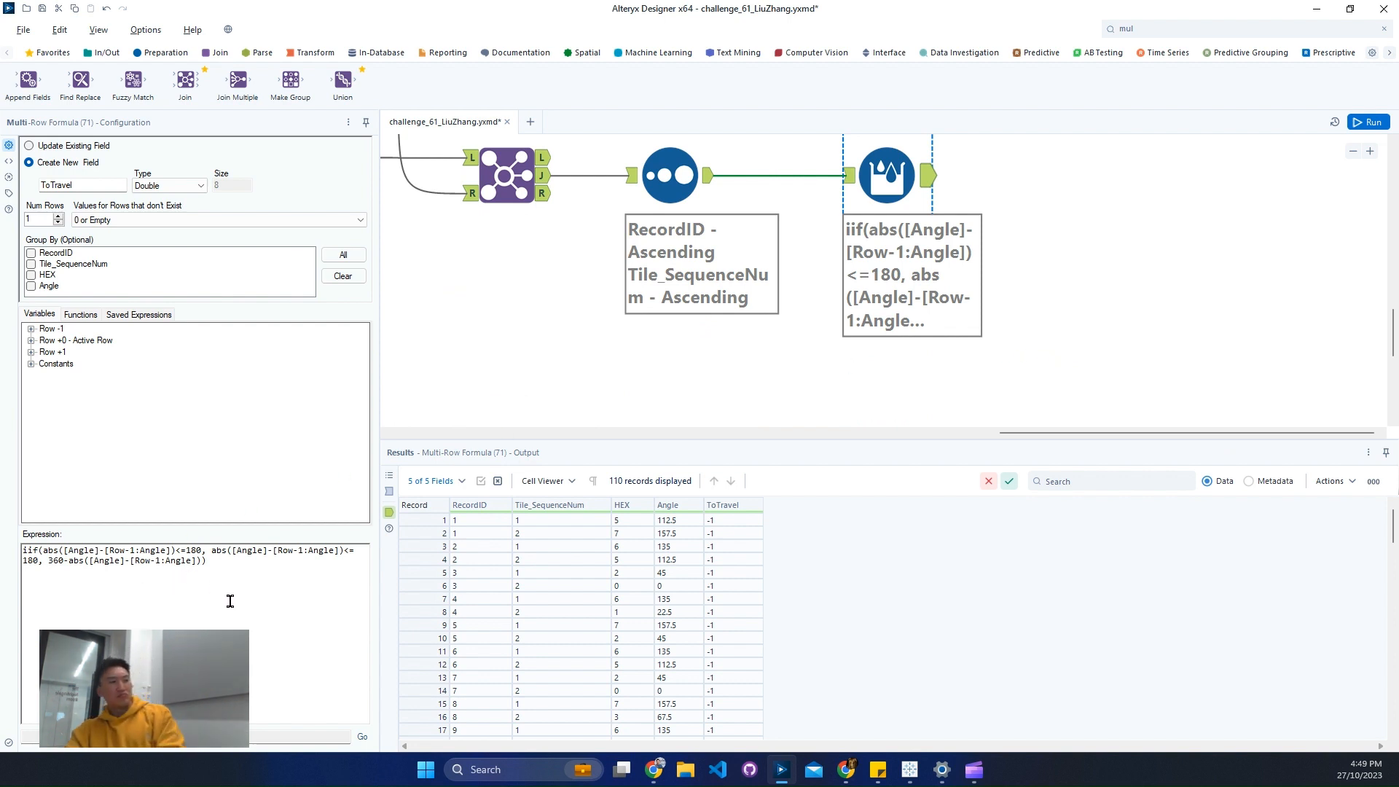
pyautogui.scroll(-11, 750, 612)
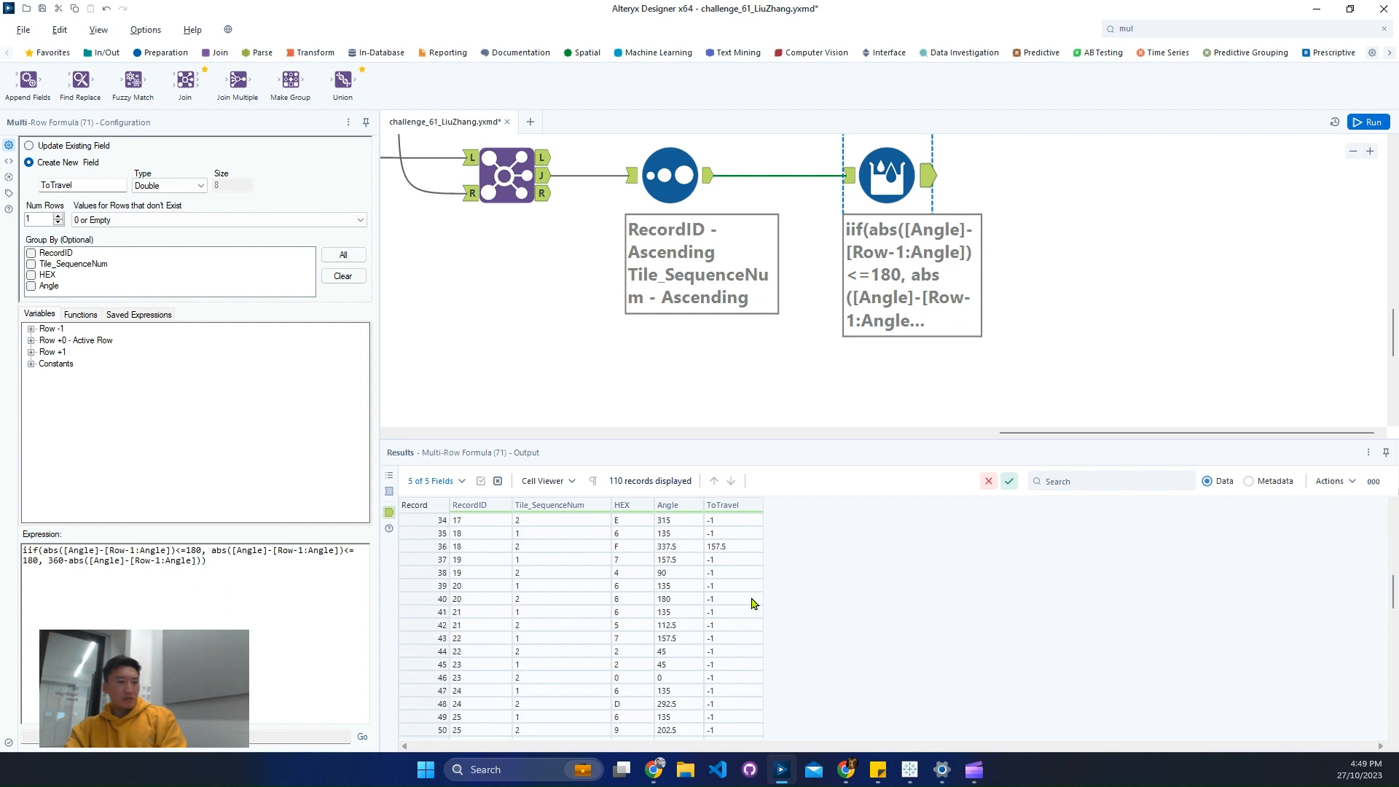
pyautogui.click(668, 547)
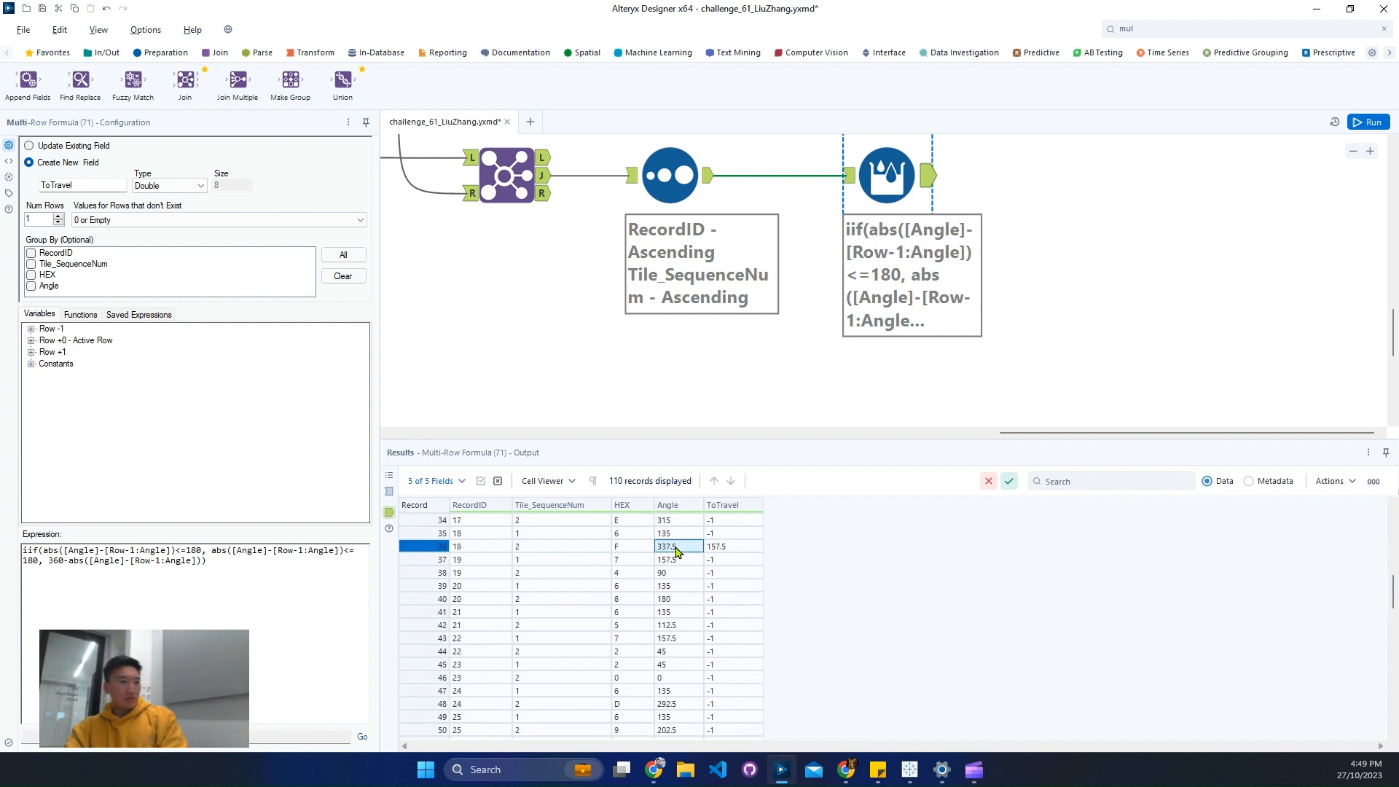
pyautogui.scroll(11, 684, 565)
pyautogui.click(1248, 481)
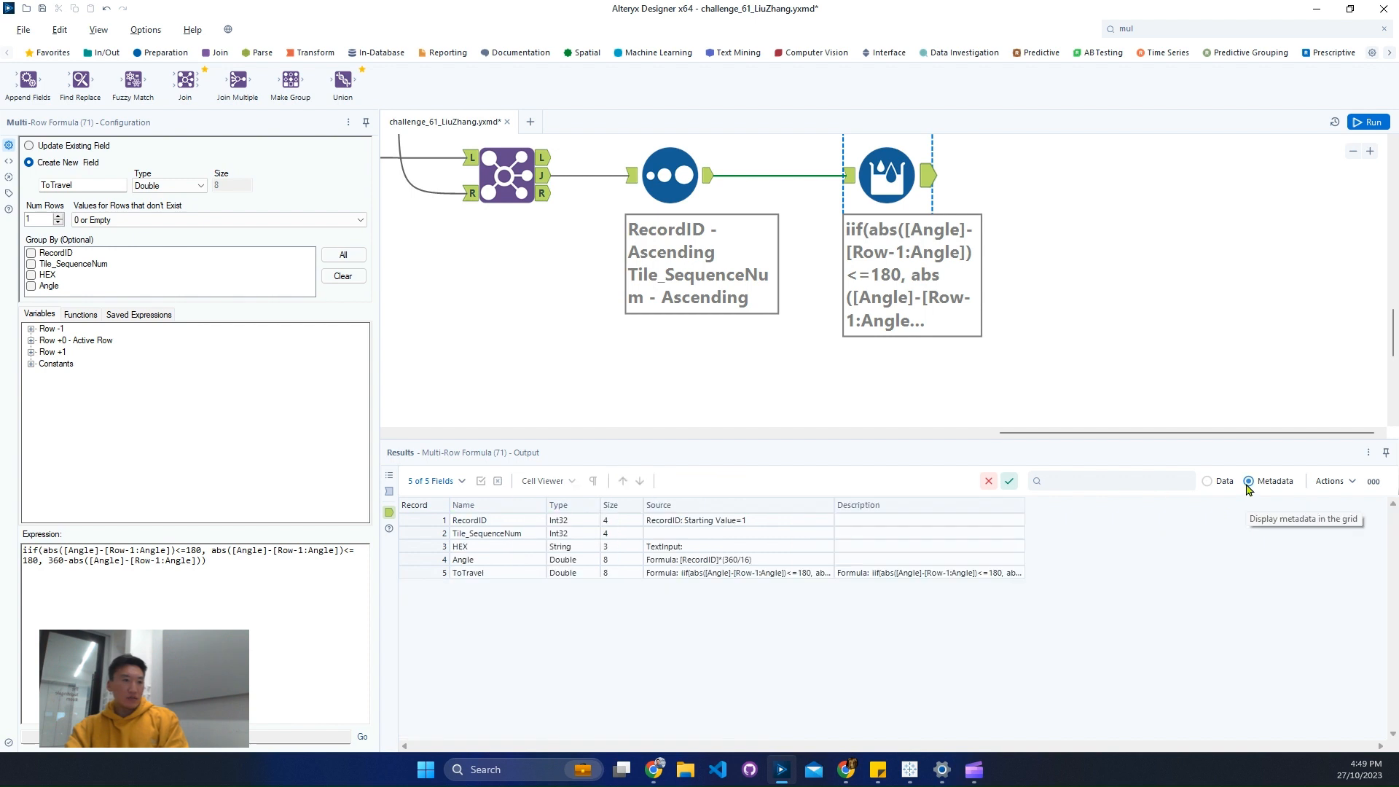
pyautogui.click(1209, 481)
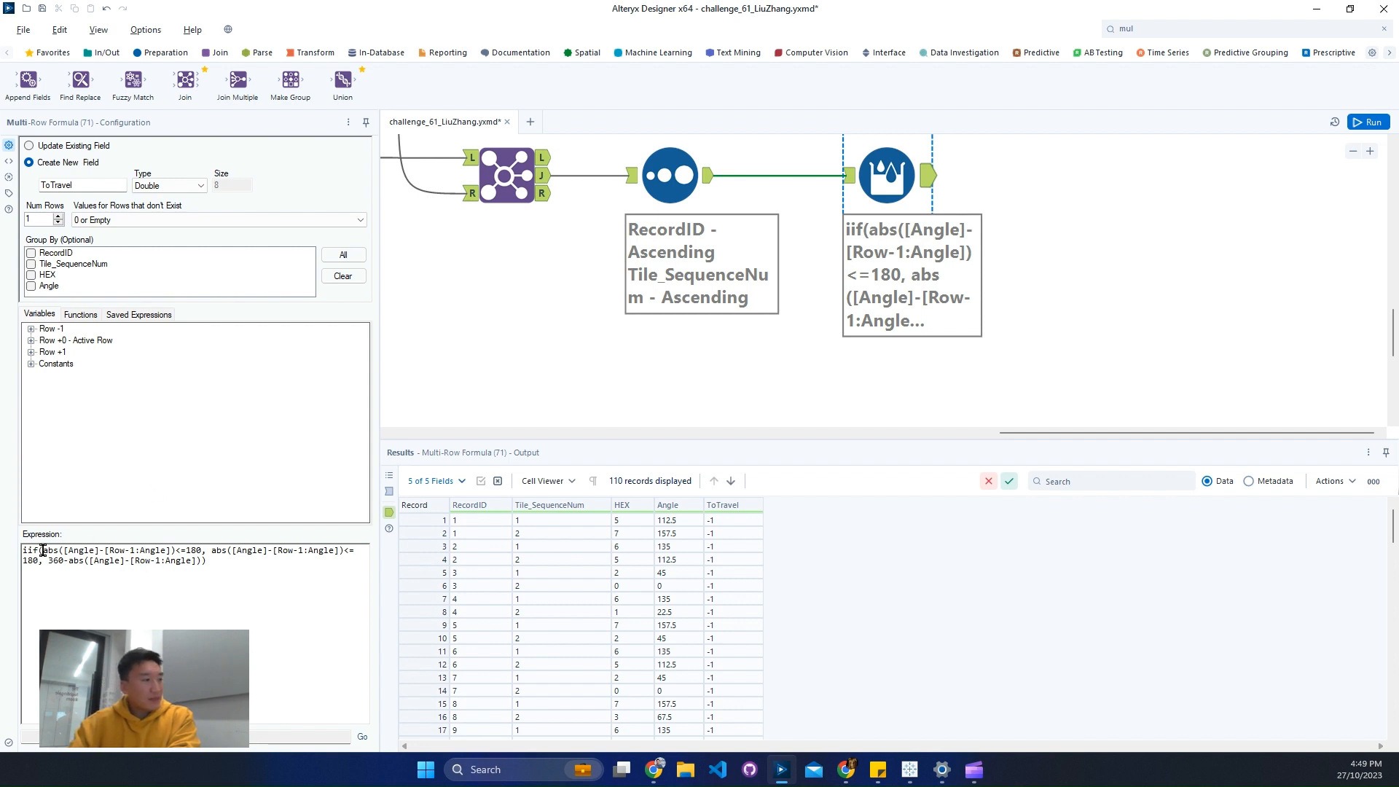
# - Compare the IIF expression's abs([Angle]-[Row-1:Angle])<=180 condition with the Angle values of the first two output records
pyautogui.moveTo(43, 550); pyautogui.dragTo(202, 551)
pyautogui.hotkey('ctrl', 'c')
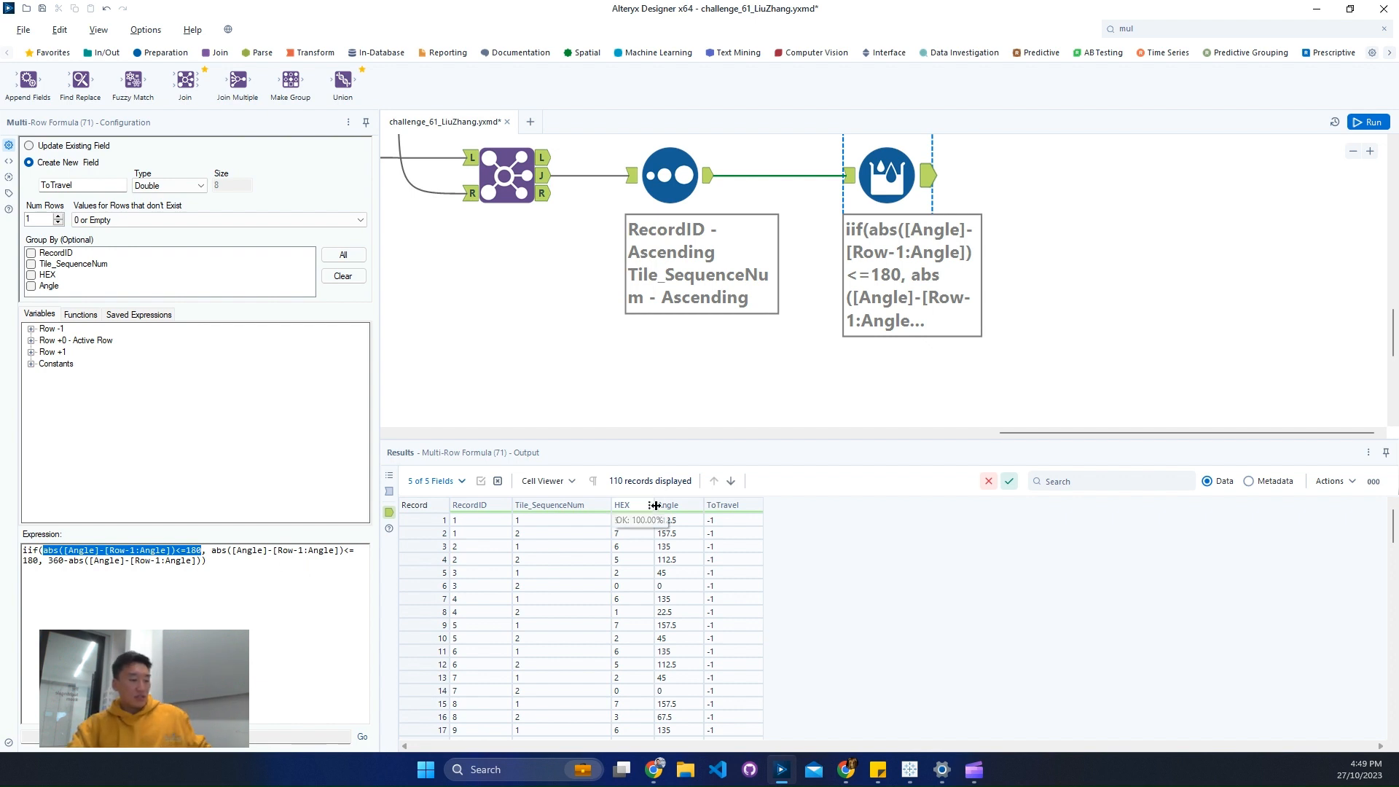
pyautogui.moveTo(653, 503); pyautogui.dragTo(704, 542)
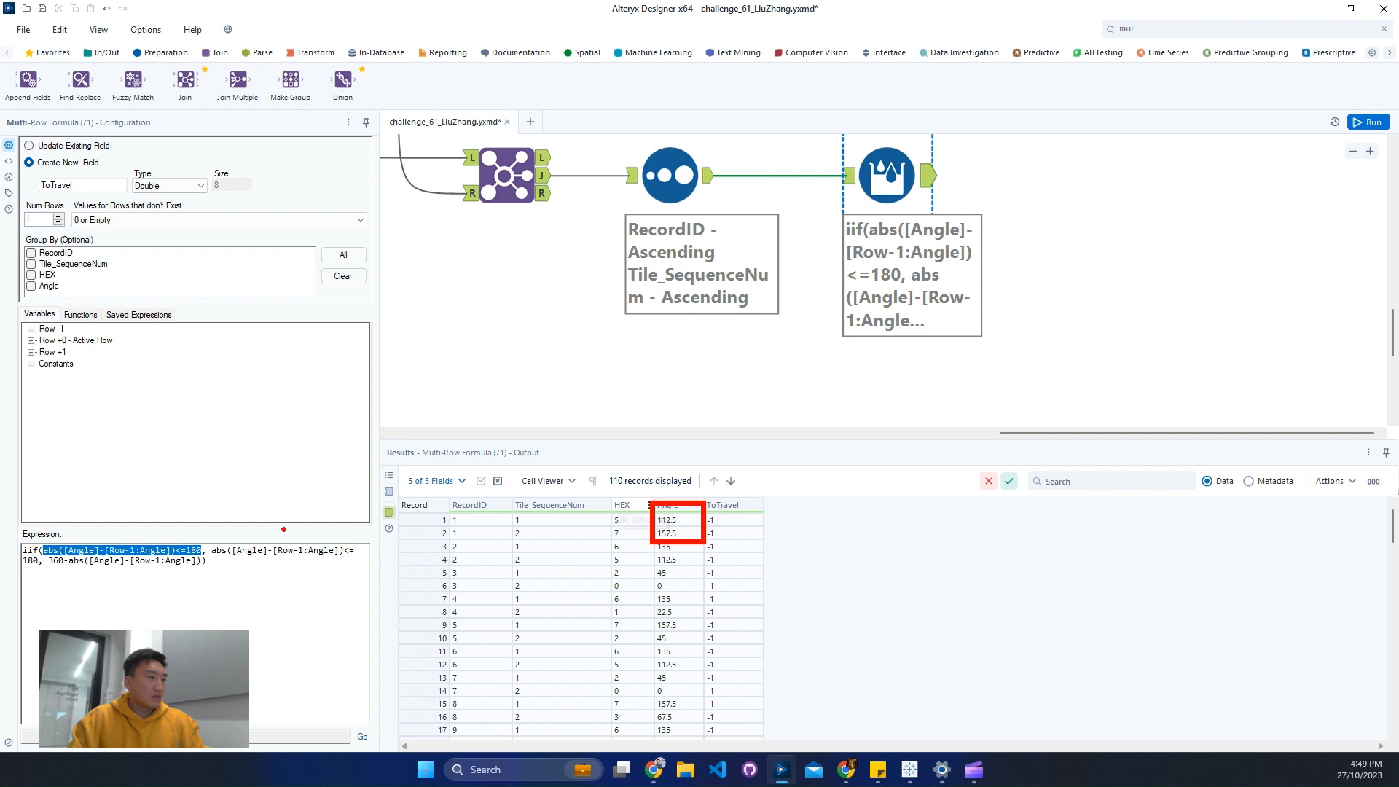
pyautogui.press('Escape')
# - Rerun the workflow and examine ToTravel against the current and previous Angle values around record 79 of the output
pyautogui.click(1373, 122)
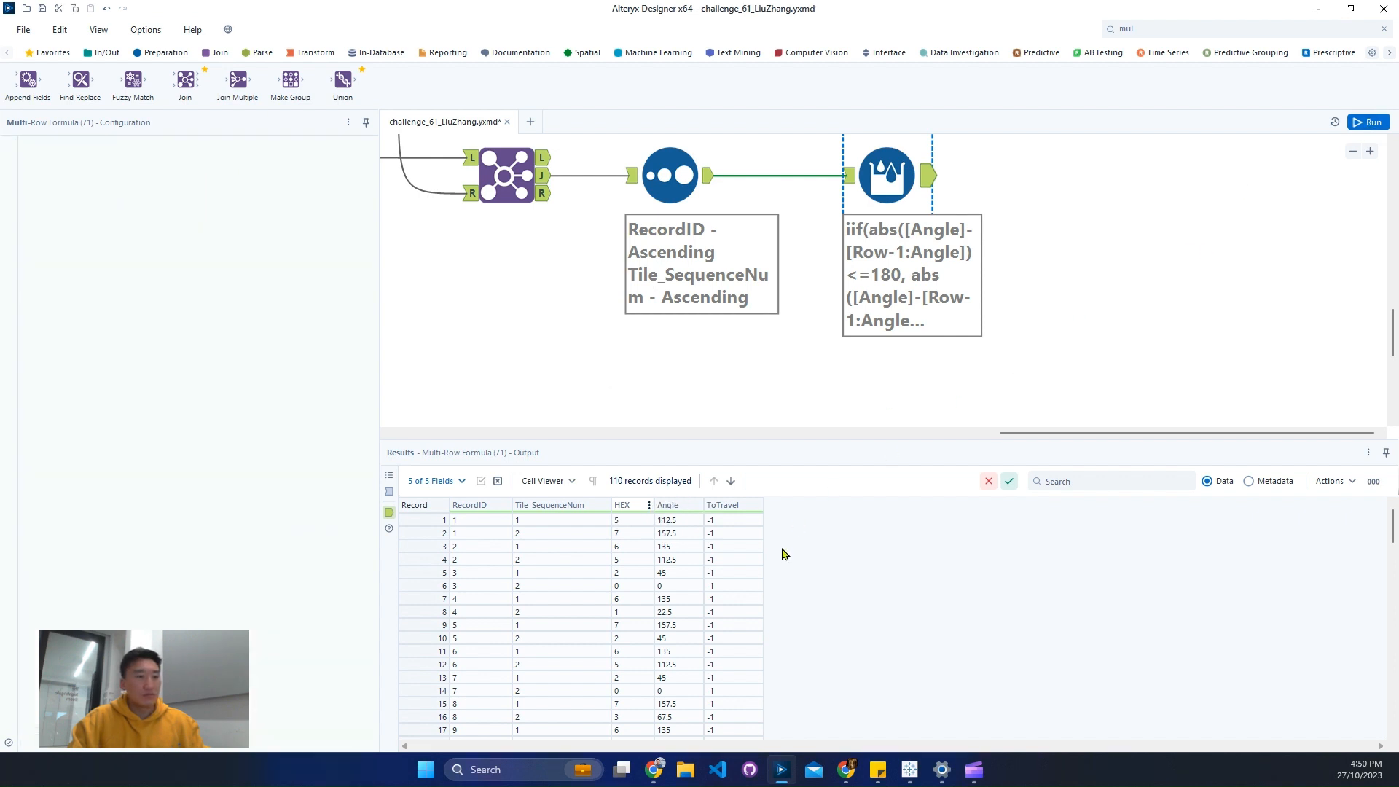
pyautogui.click(921, 185)
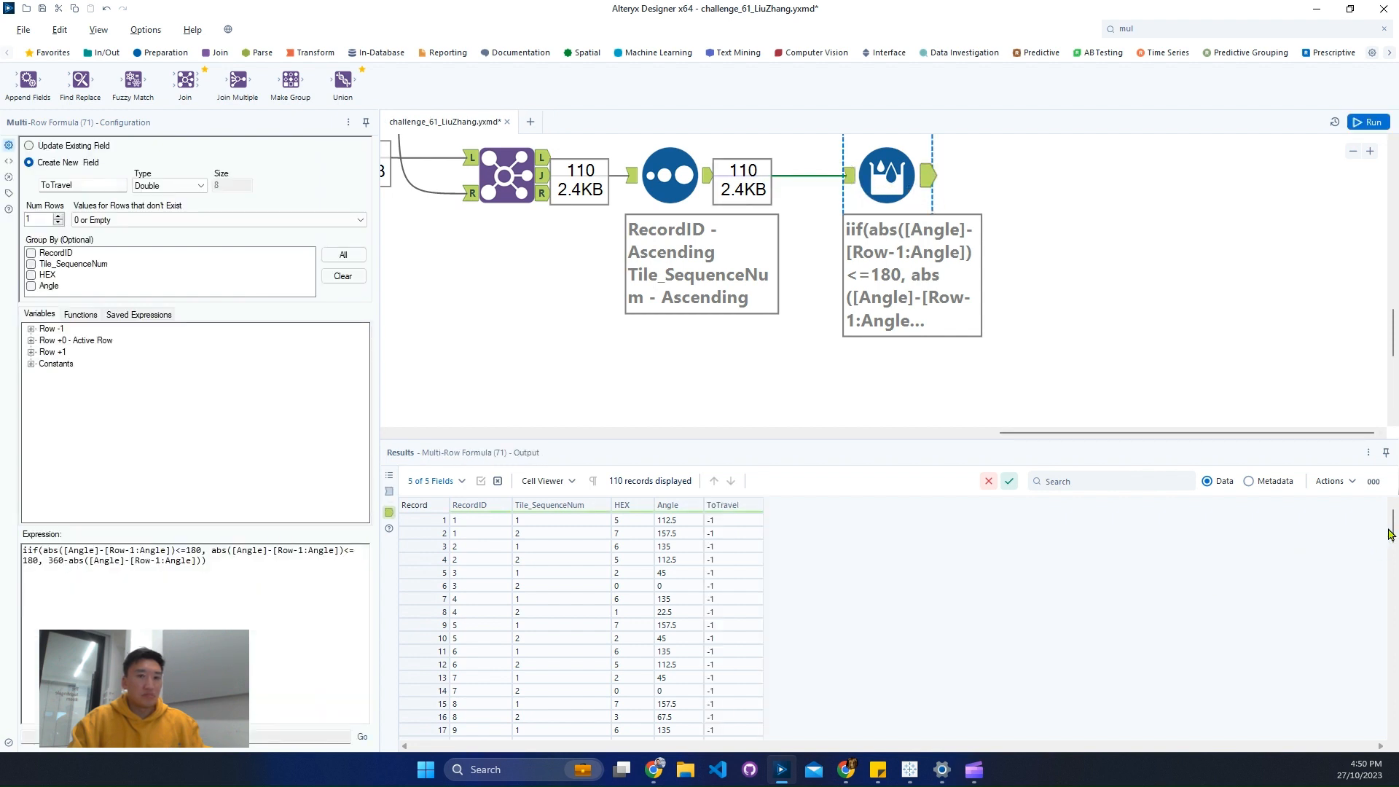
pyautogui.moveTo(1390, 534); pyautogui.dragTo(1378, 640)
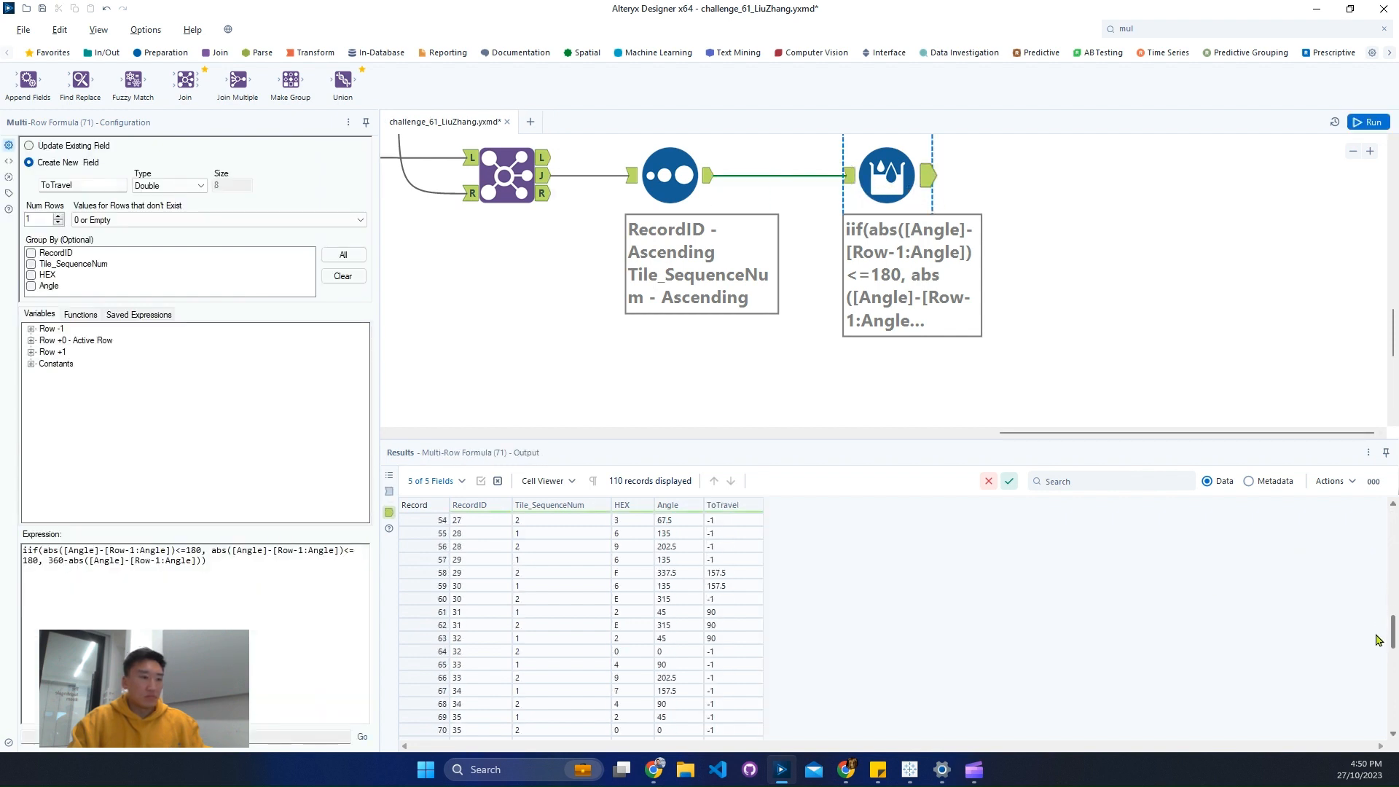
pyautogui.moveTo(1377, 639); pyautogui.dragTo(1383, 673)
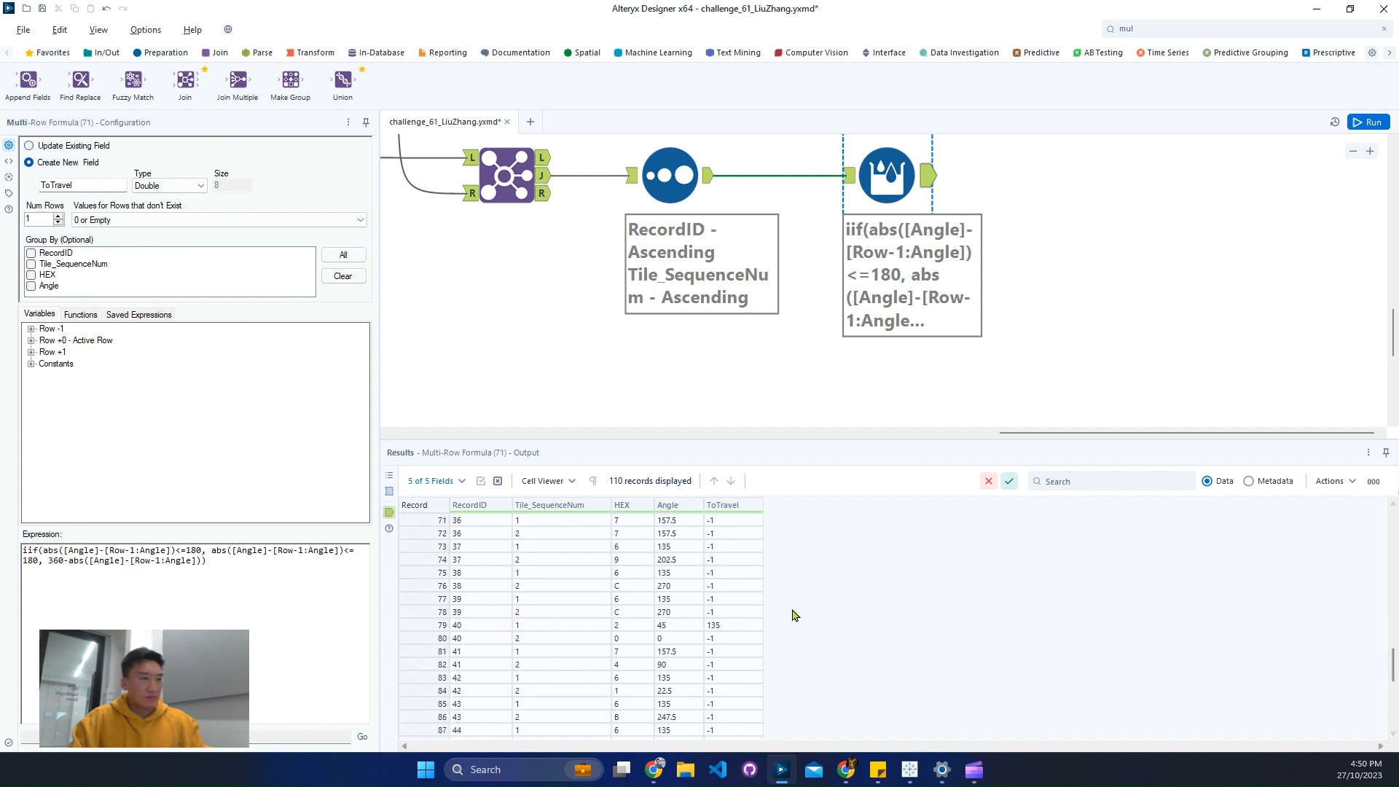
pyautogui.click(725, 628)
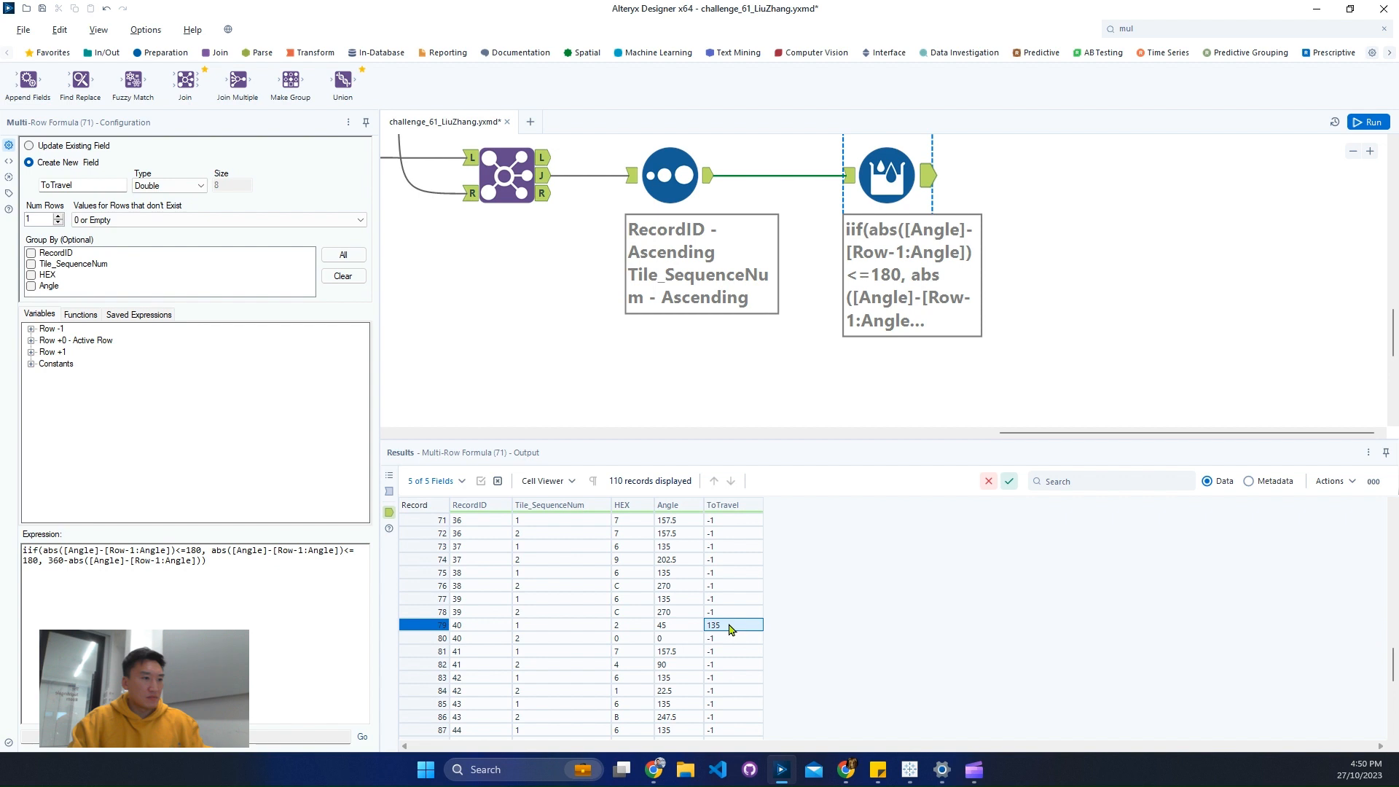
pyautogui.click(685, 625)
pyautogui.click(683, 616)
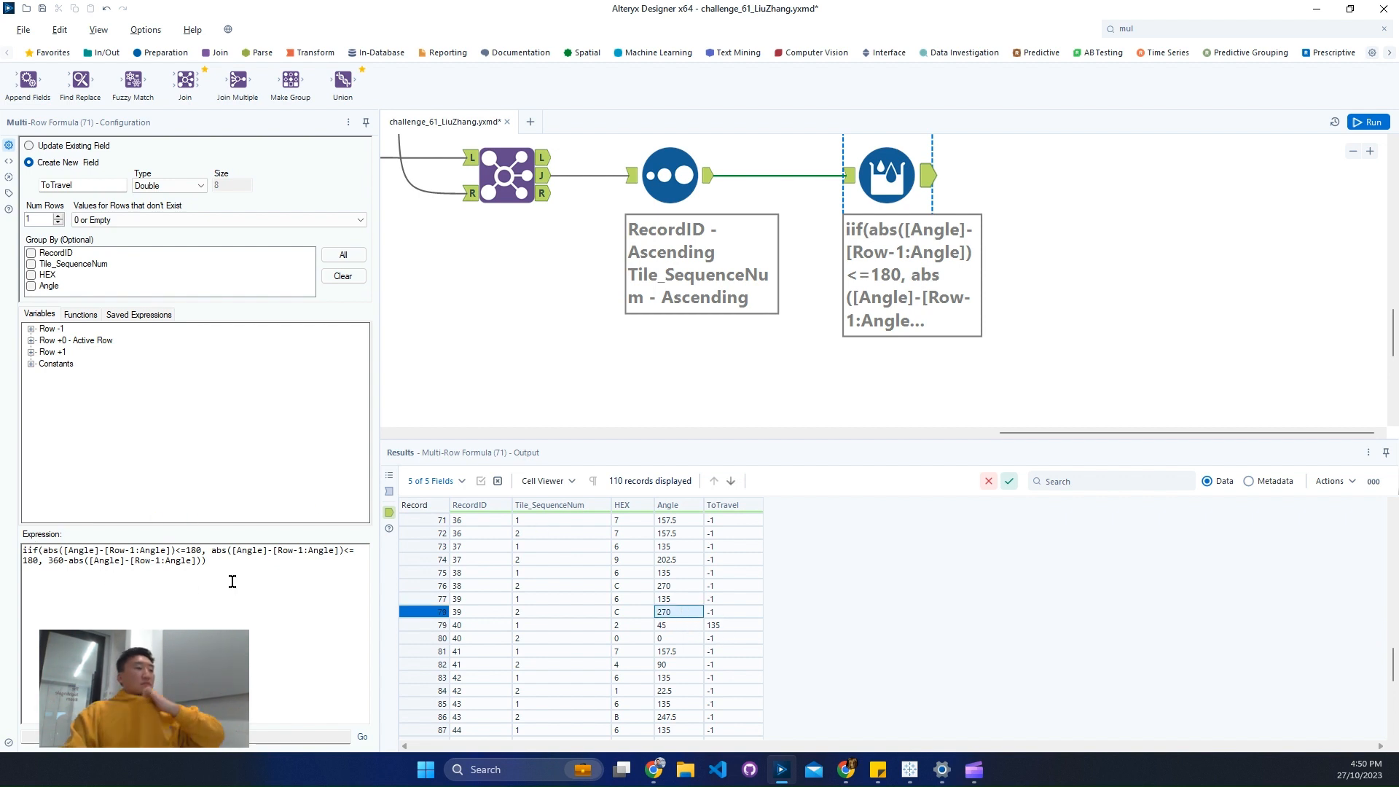
# - Rewrite the ToTravel expression as an if statement returning abs([Angle]-[Row-1:Angle])<=180 when that condition holds, else 0
pyautogui.hotkey('ctrl', 'a')
pyautogui.write('if ')
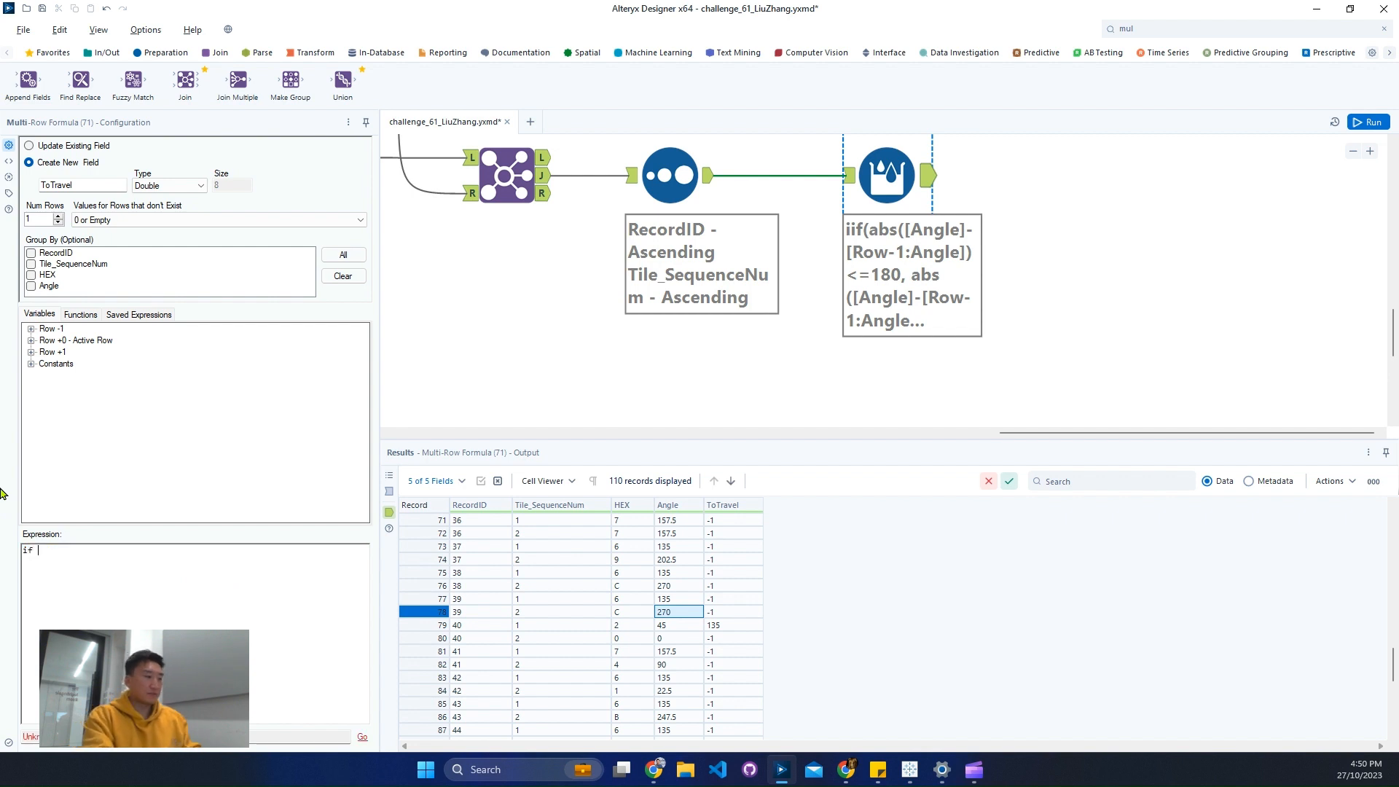
pyautogui.write('abs([Angle]-[Row-1:Angle])<=180')
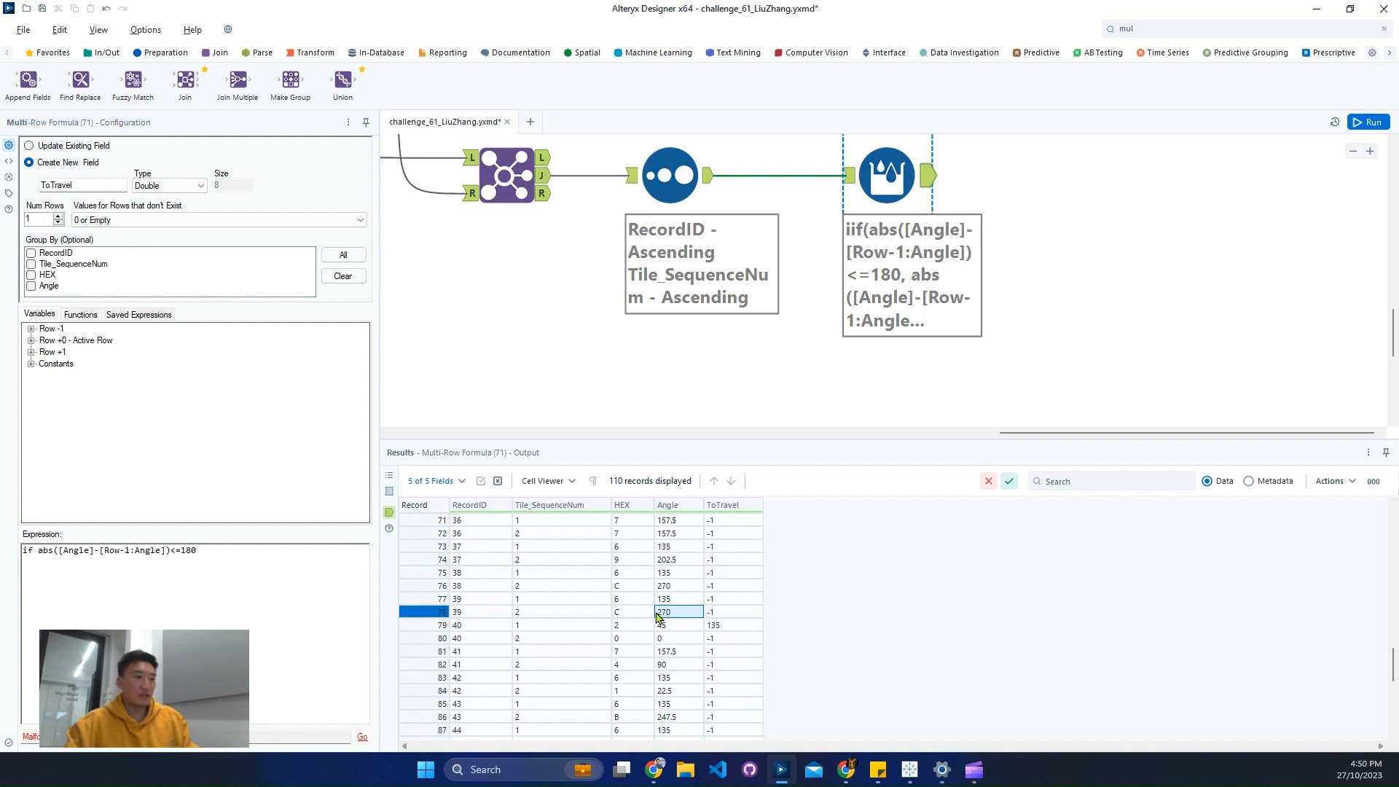
pyautogui.moveTo(661, 612); pyautogui.dragTo(663, 599)
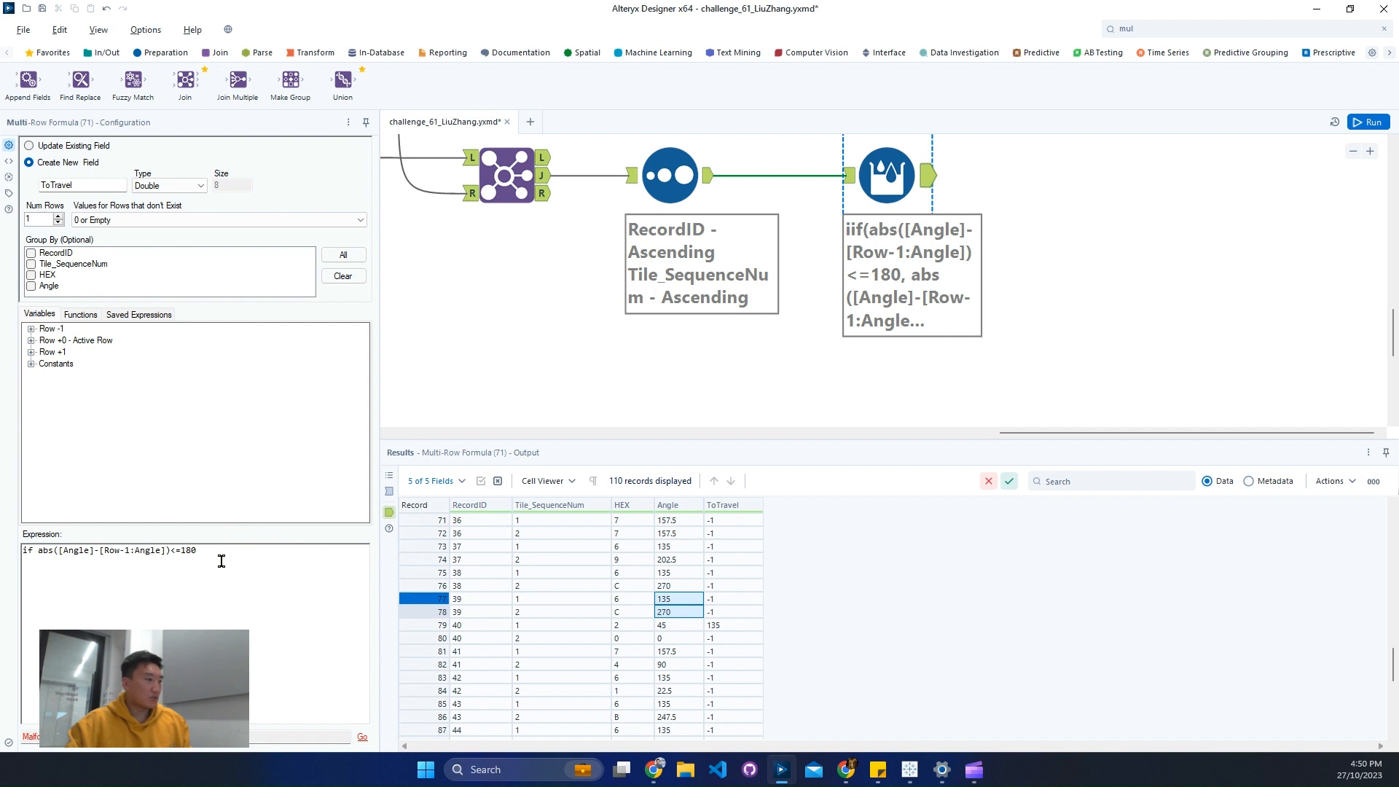
pyautogui.click(260, 566)
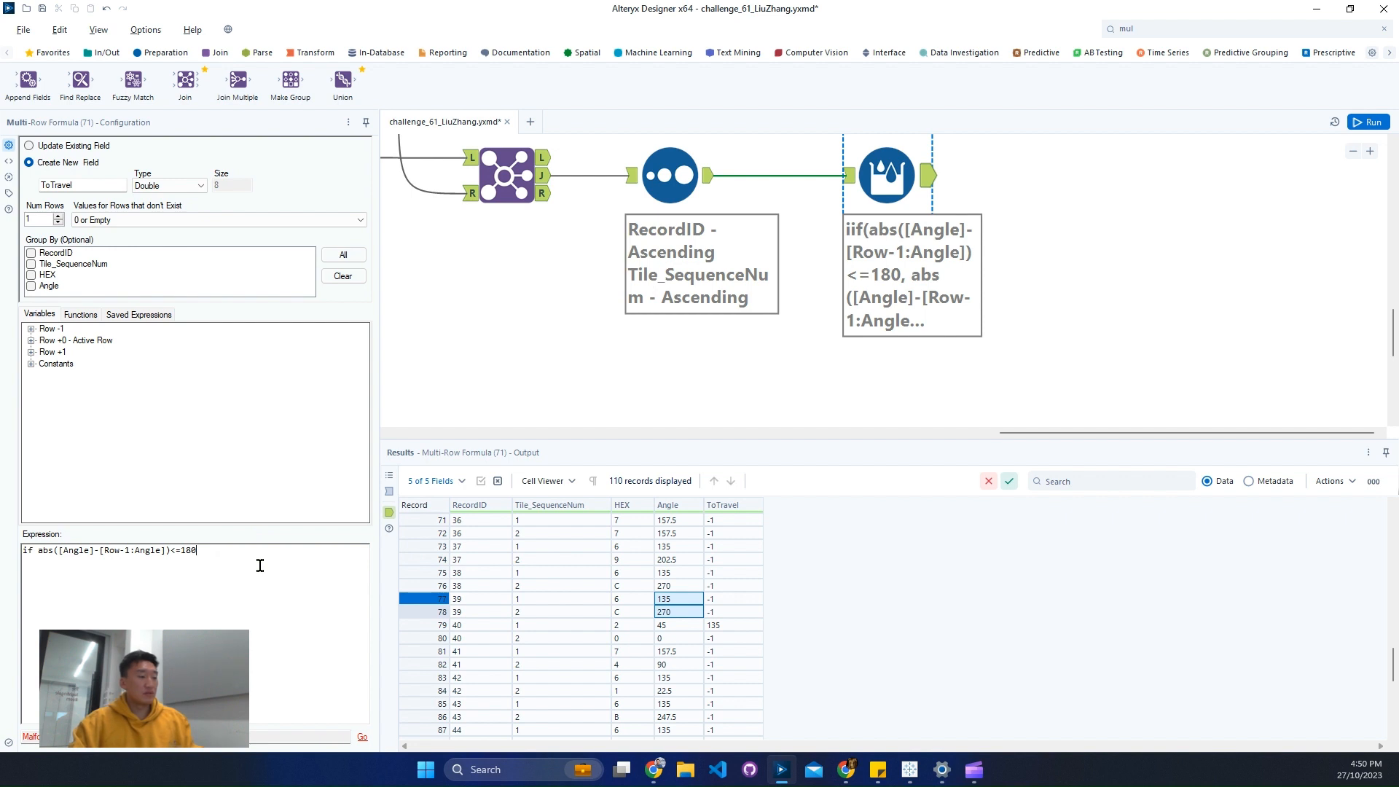
pyautogui.hotkey('ctrl', 'v')
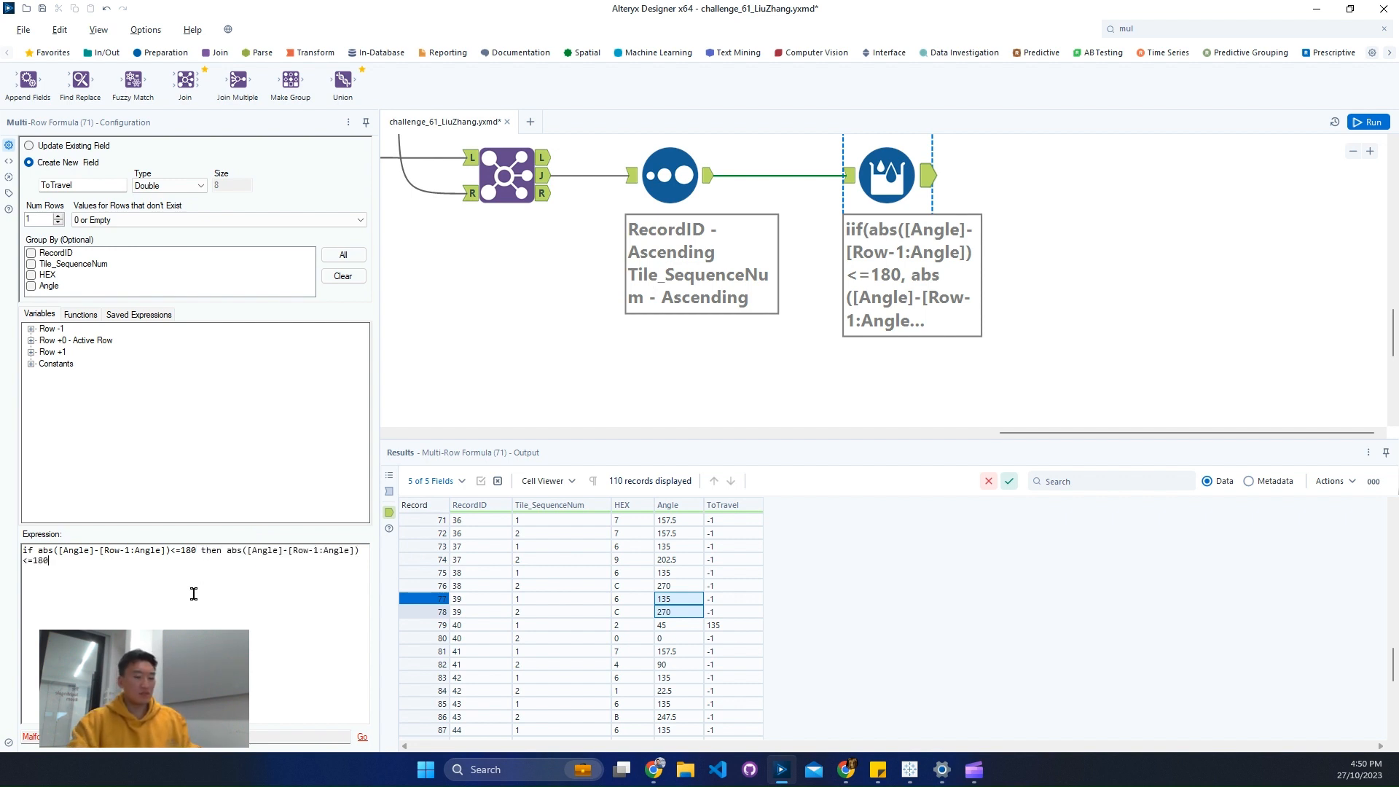
pyautogui.press('Return')
pyautogui.write('else 0')
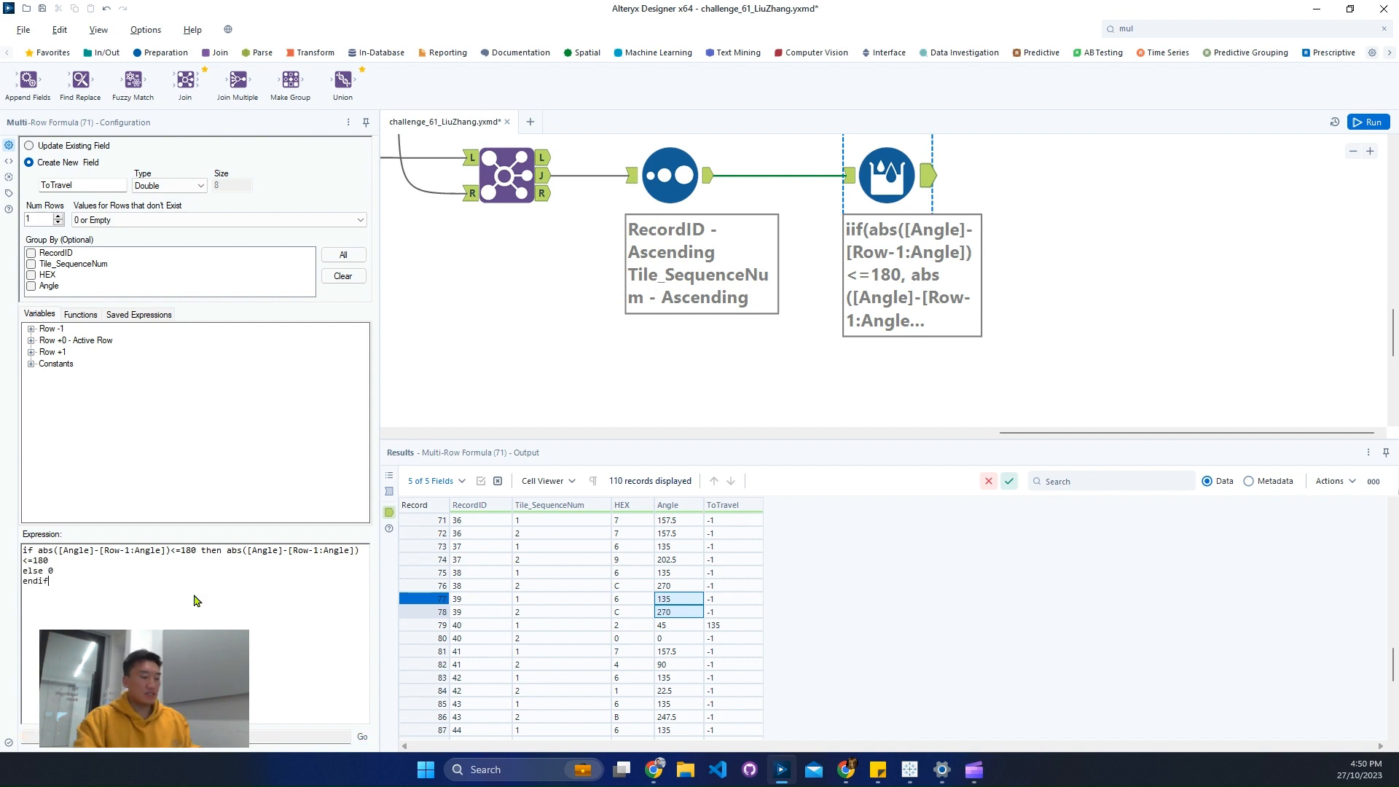
# - Run the workflow, check the Multi-Row Formula's ToTravel output and review the options for values of rows that don't exist
pyautogui.hotkey('ctrl', 'r')
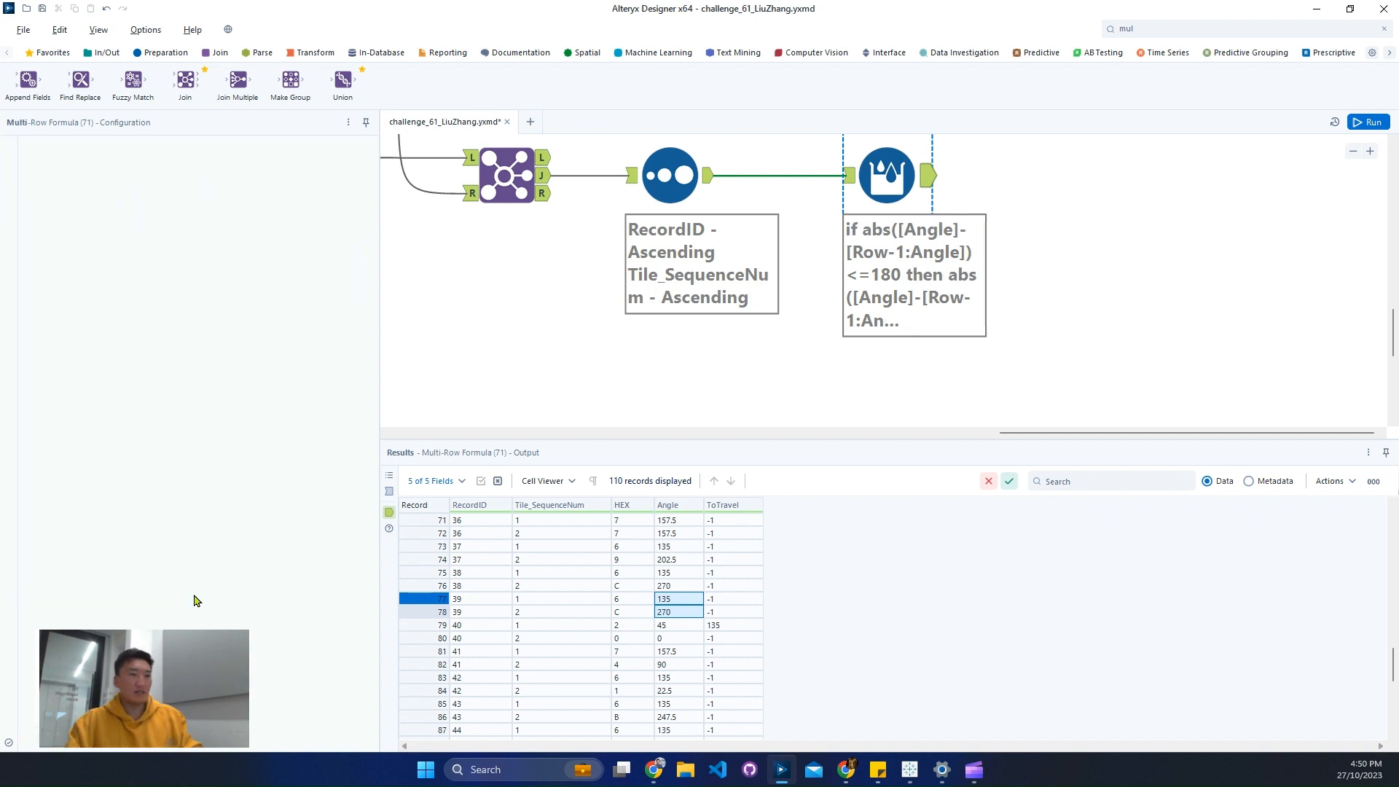
pyautogui.click(925, 186)
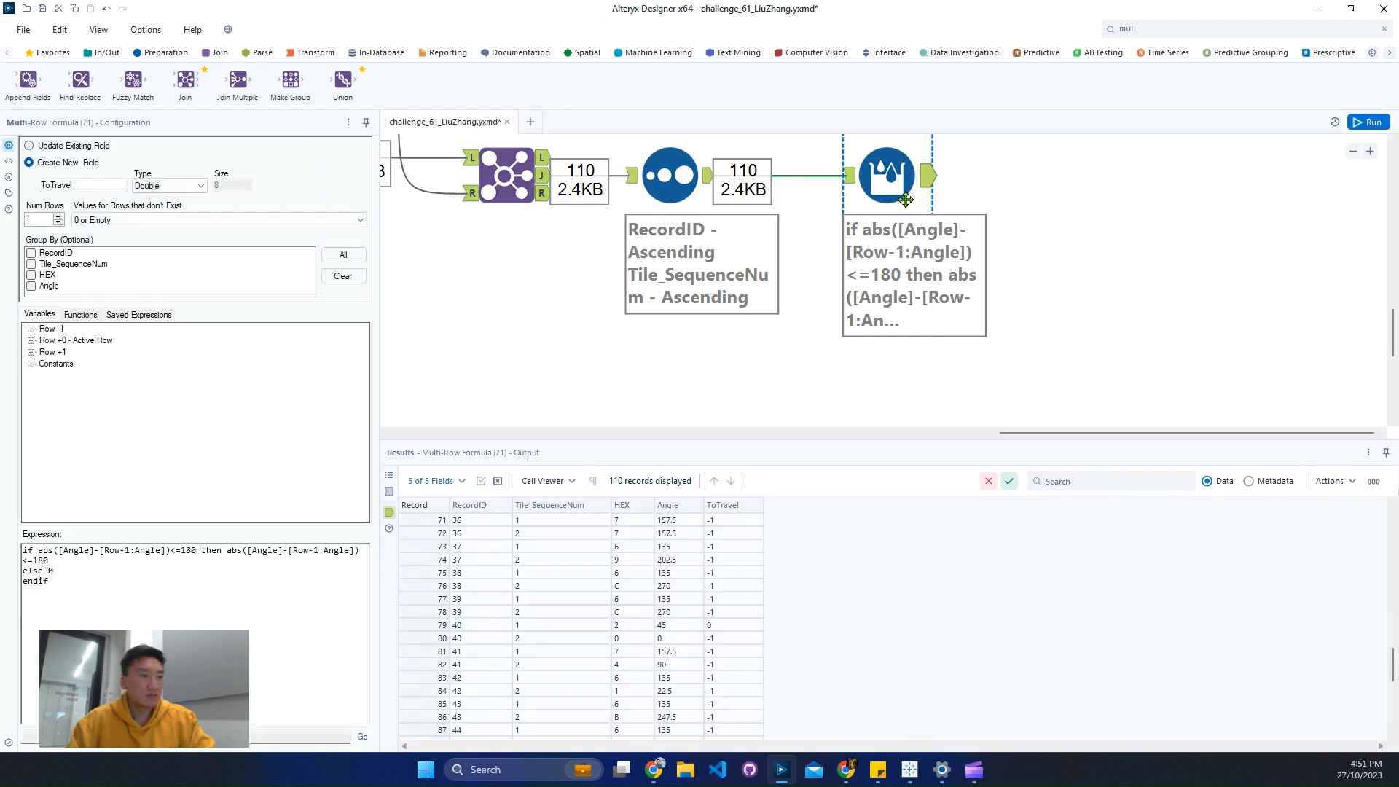
pyautogui.click(224, 221)
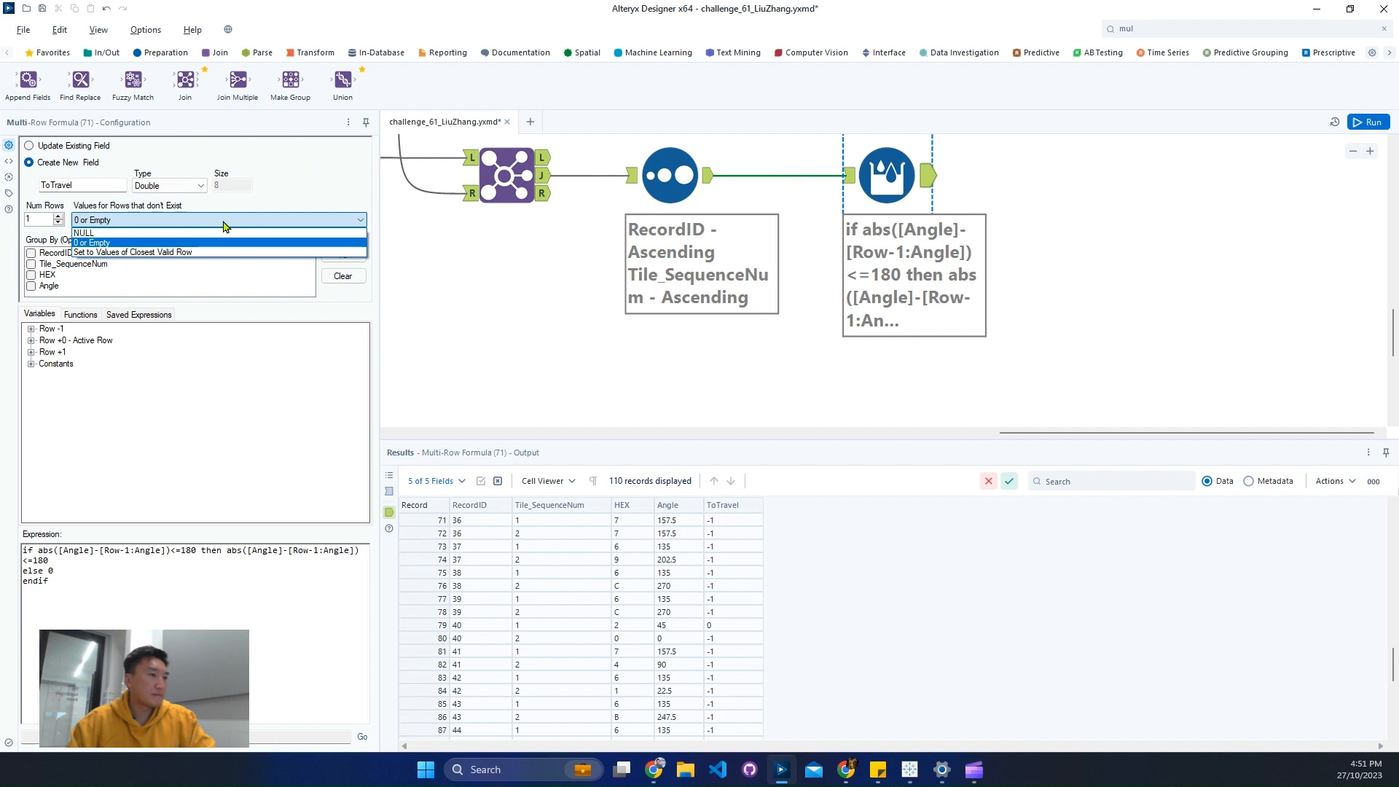
pyautogui.click(224, 220)
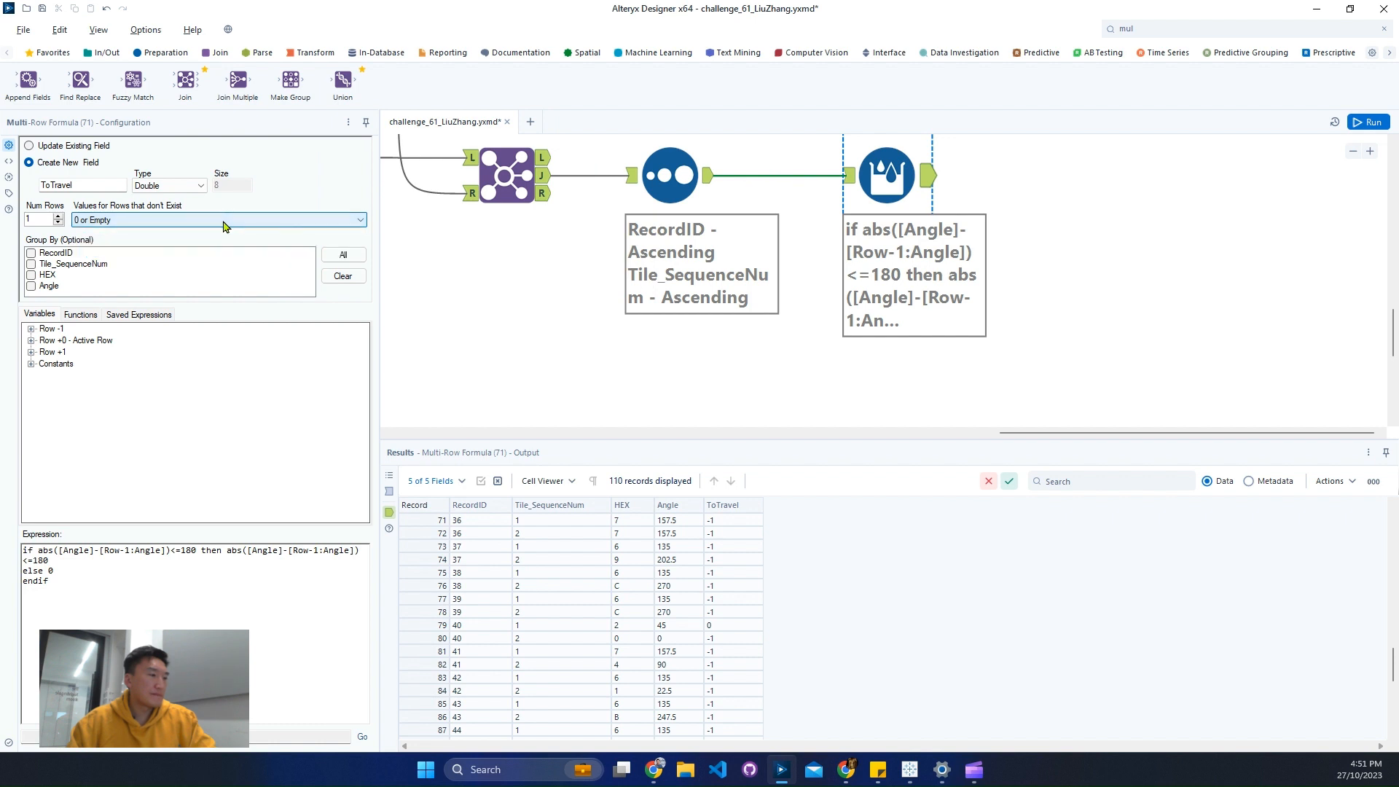
# - Replace the ToTravel expression with min(abs([Angle]-[Row-1:Angle]), 360-abs([Angle]-[Row-1:Angle])) and run the workflow
pyautogui.click(25, 550)
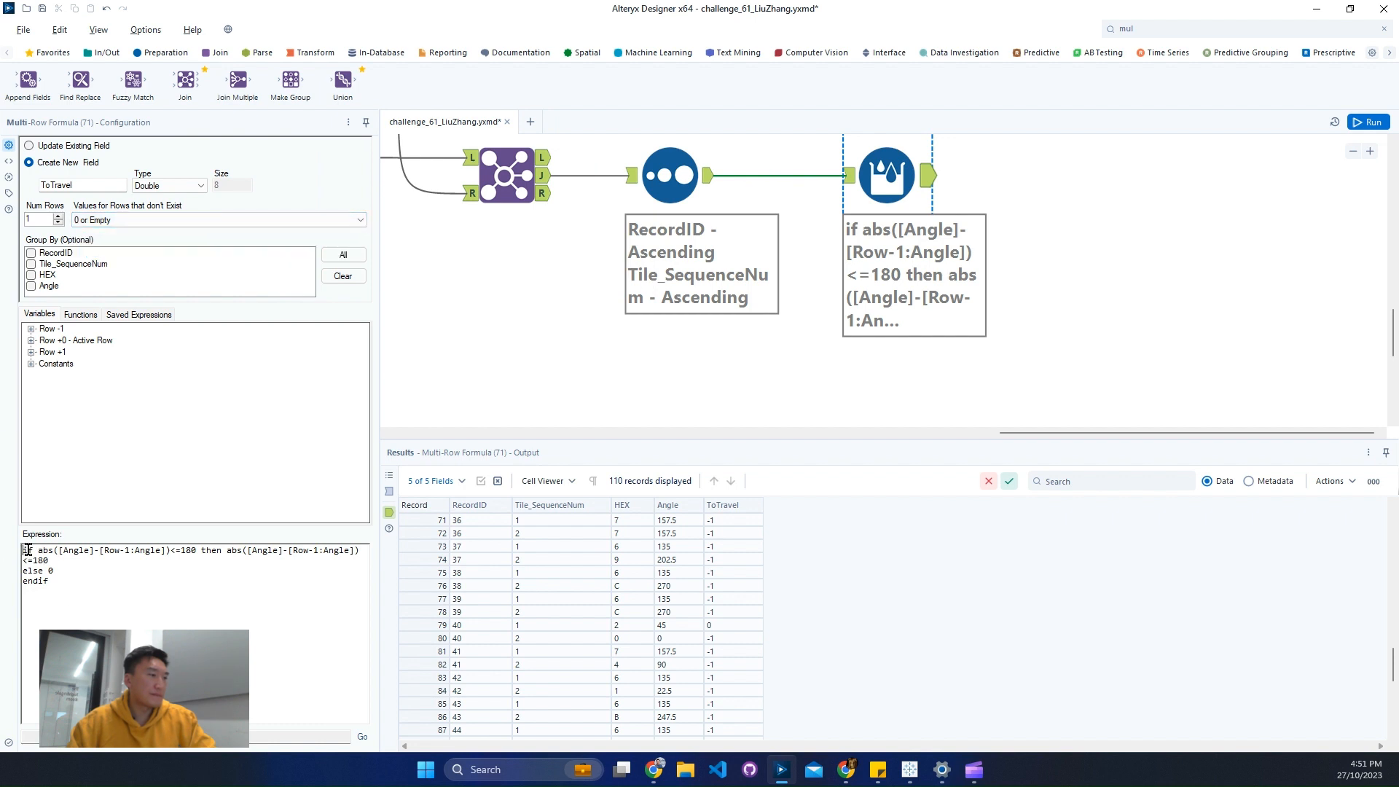
pyautogui.click(37, 550)
pyautogui.press('Return')
pyautogui.press('Return')
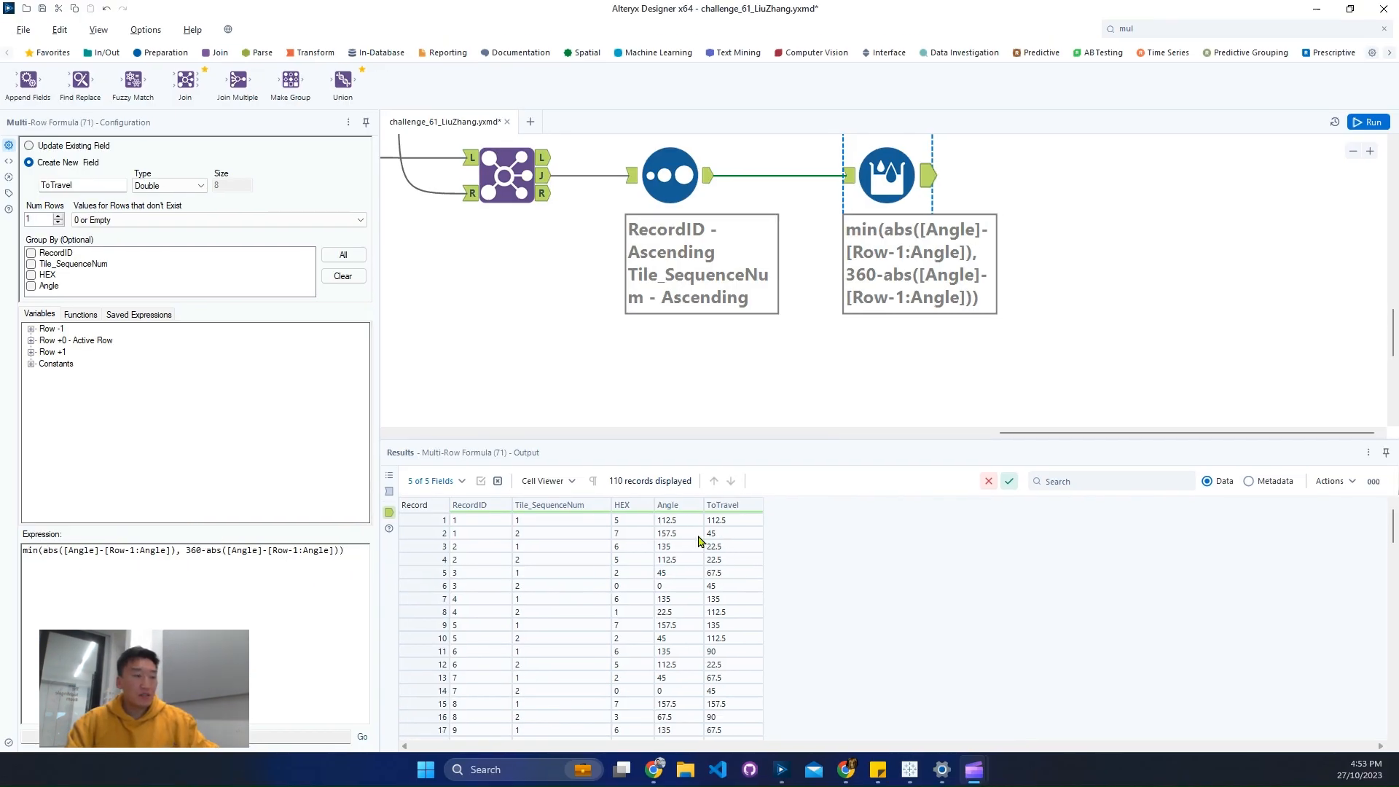
# - Verify ToTravel in the first ten output records against each record's current and previous Angle values
pyautogui.click(685, 545)
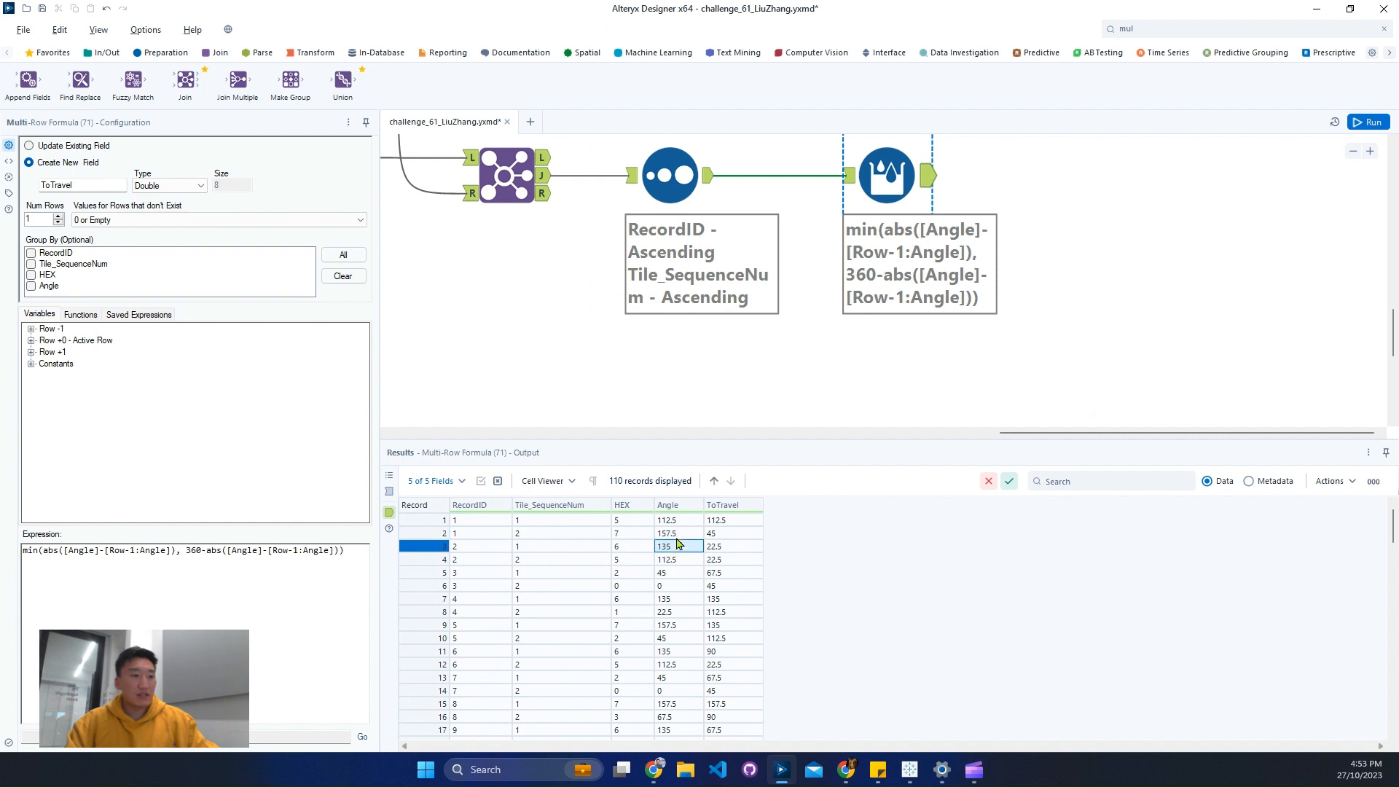
pyautogui.moveTo(679, 519); pyautogui.dragTo(680, 531)
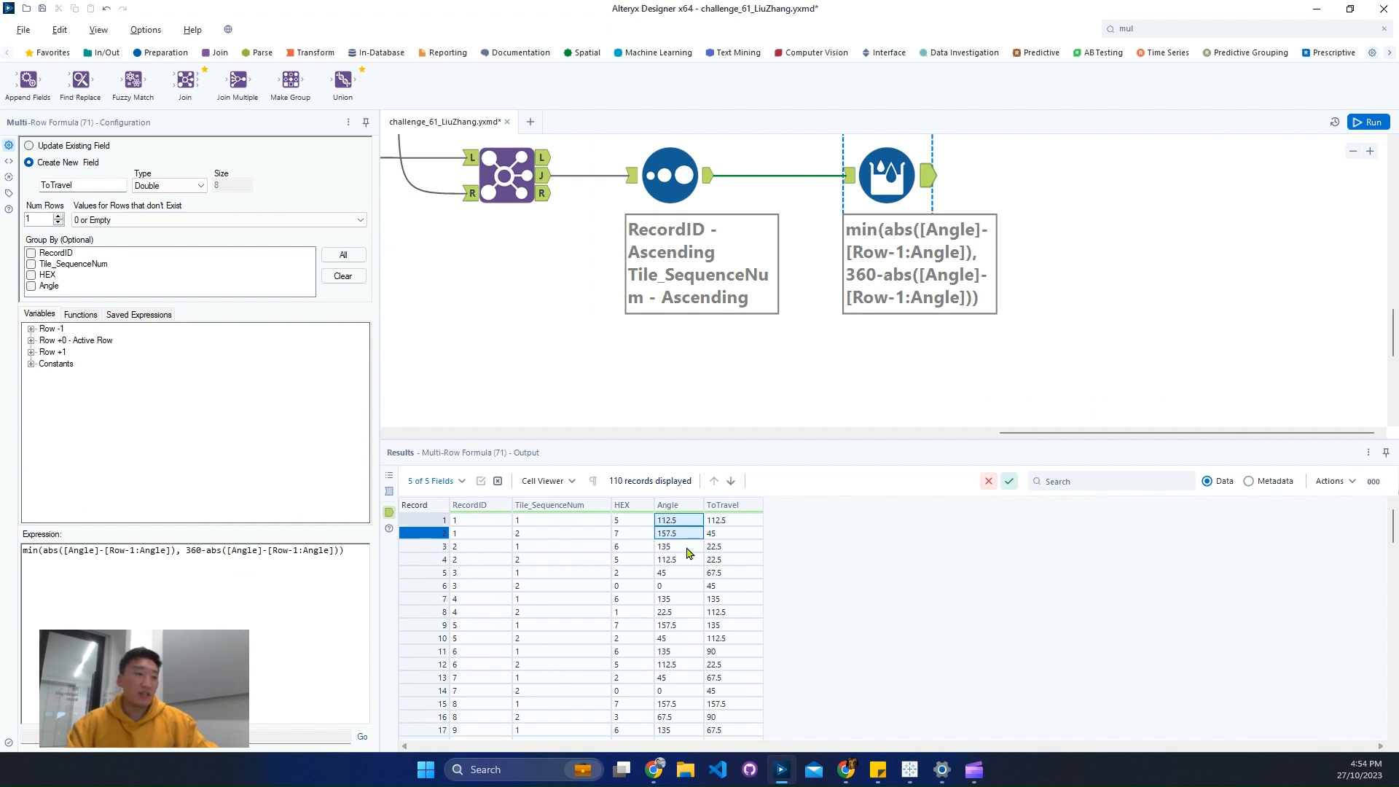
pyautogui.click(686, 552)
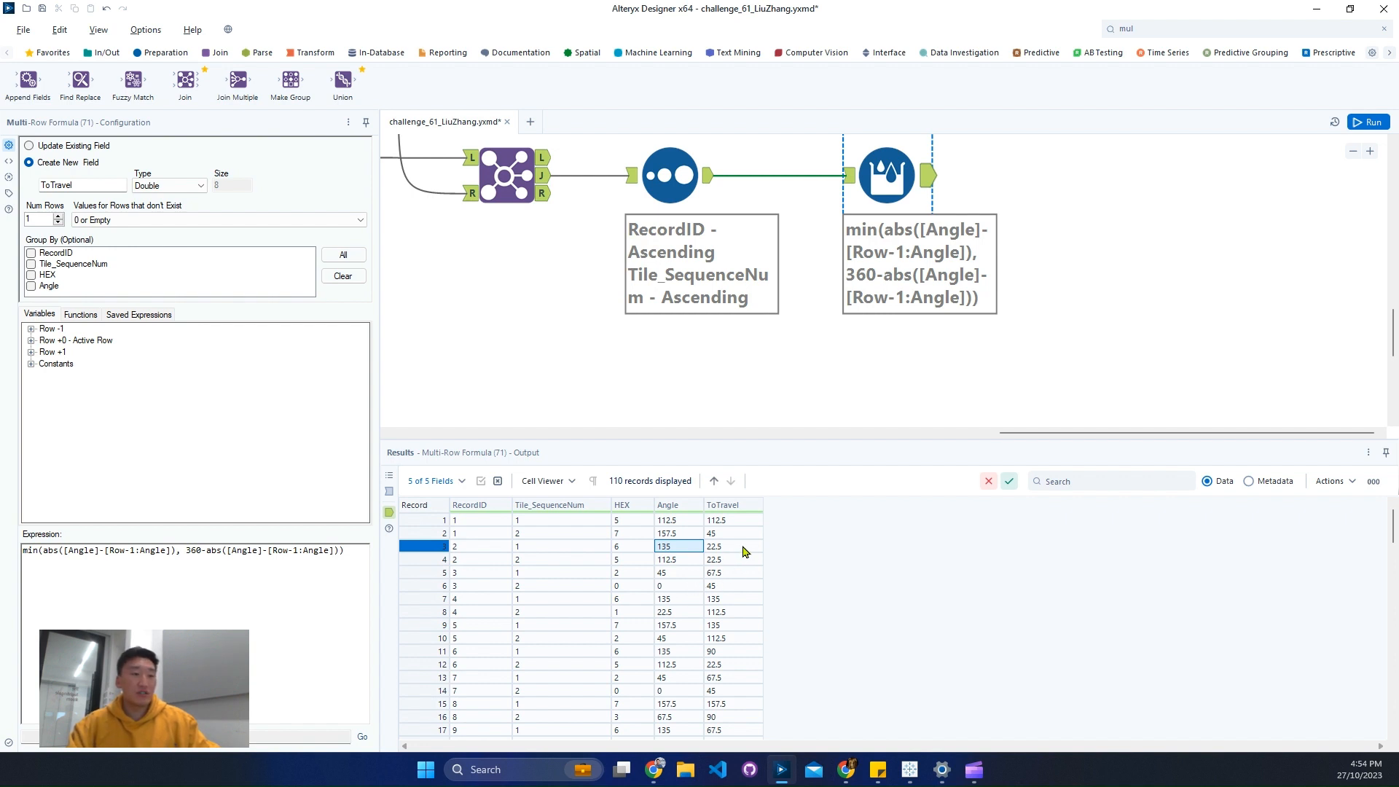
pyautogui.moveTo(745, 548); pyautogui.dragTo(742, 643)
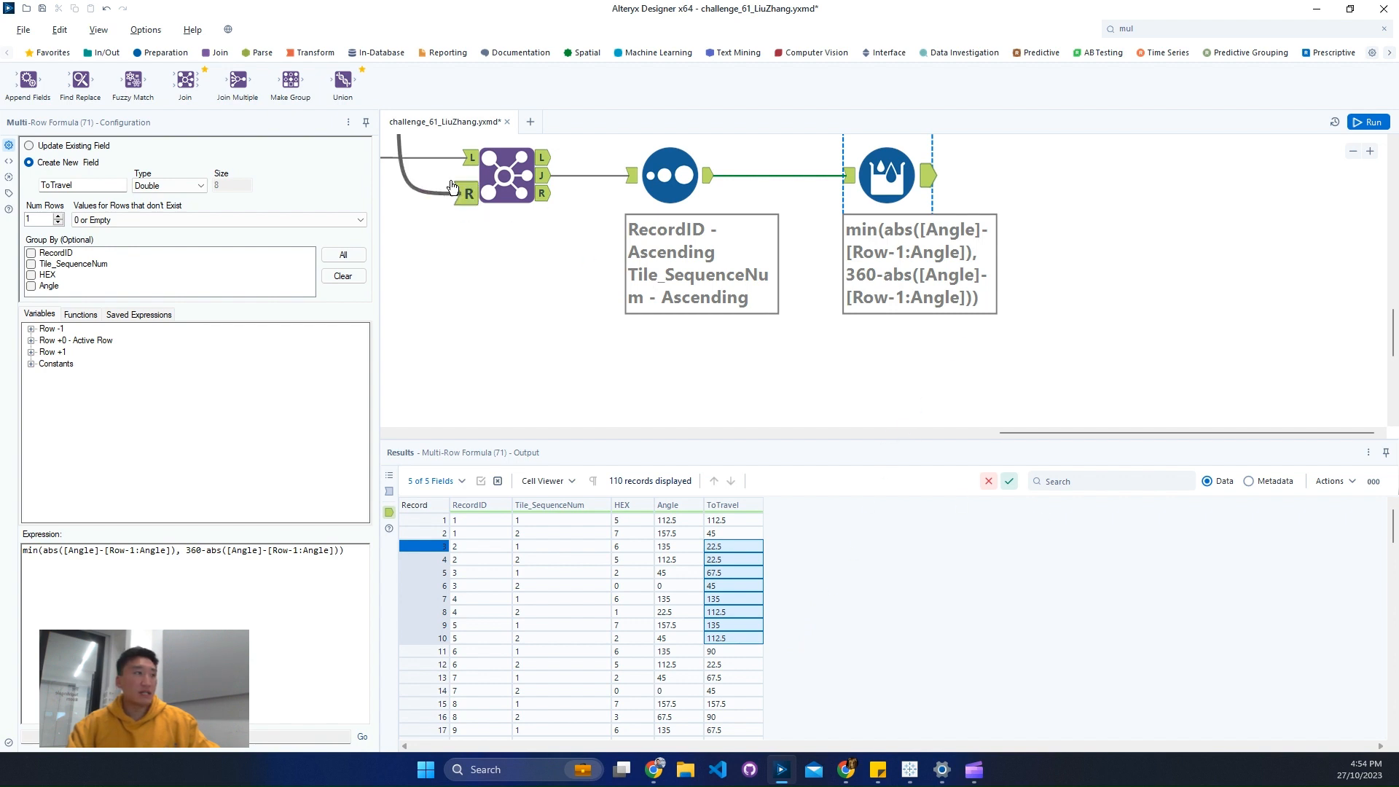
# - Add a Summarize tool after the Multi-Row Formula and have it sum the ToTravel field
pyautogui.click(316, 52)
pyautogui.moveTo(238, 80); pyautogui.dragTo(1023, 176)
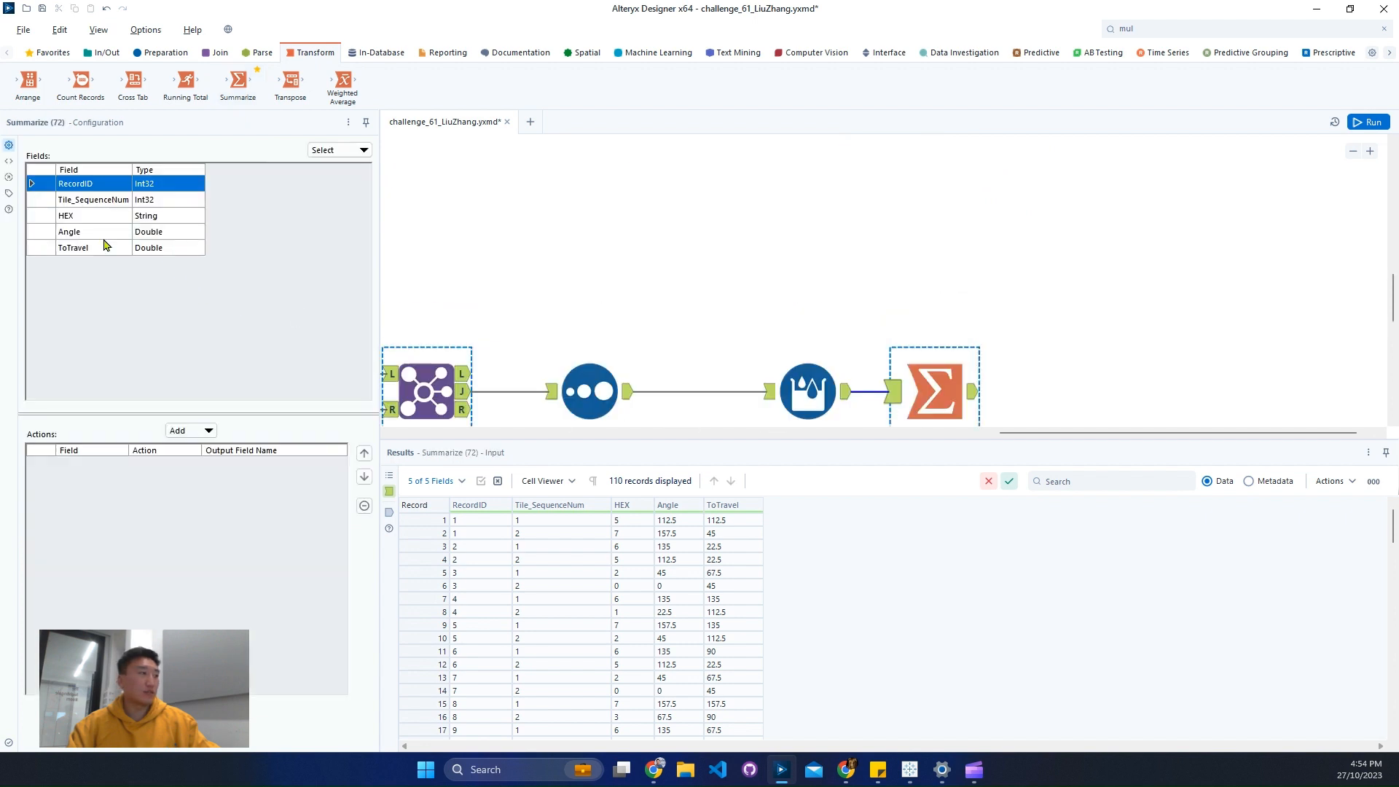
pyautogui.click(207, 430)
pyautogui.click(220, 466)
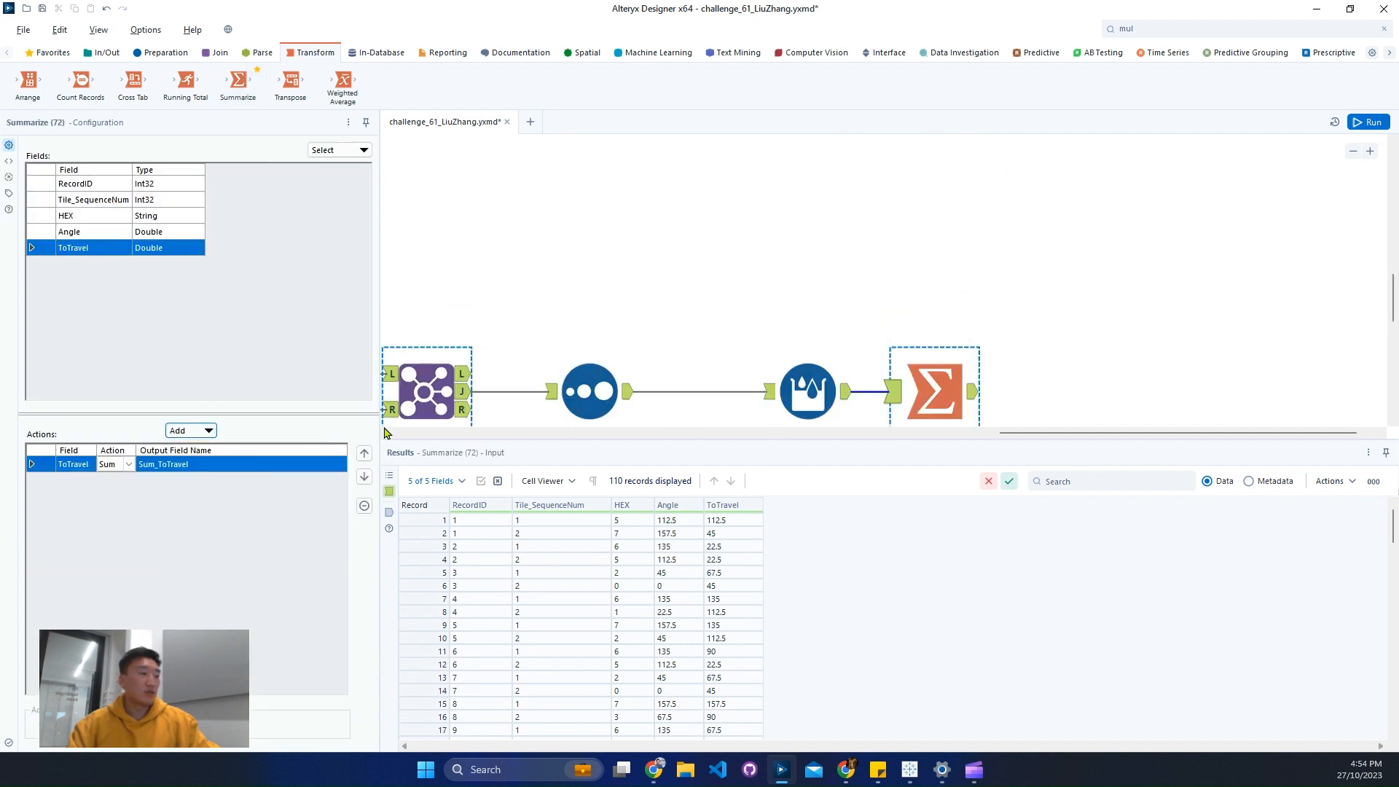
# - Run the workflow and examine the Summarize tool's Sum_ToTravel output
pyautogui.click(955, 432)
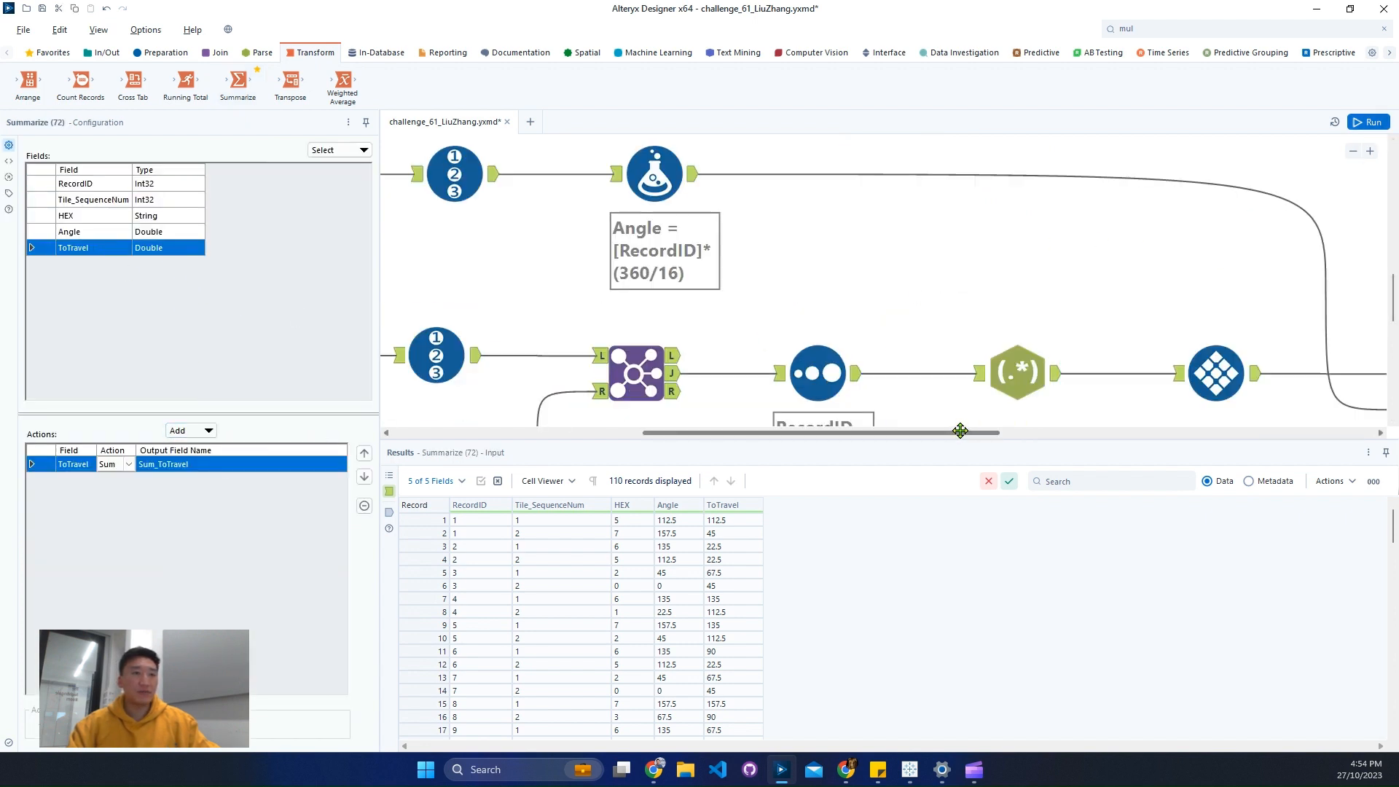
pyautogui.click(1352, 150)
pyautogui.click(1353, 151)
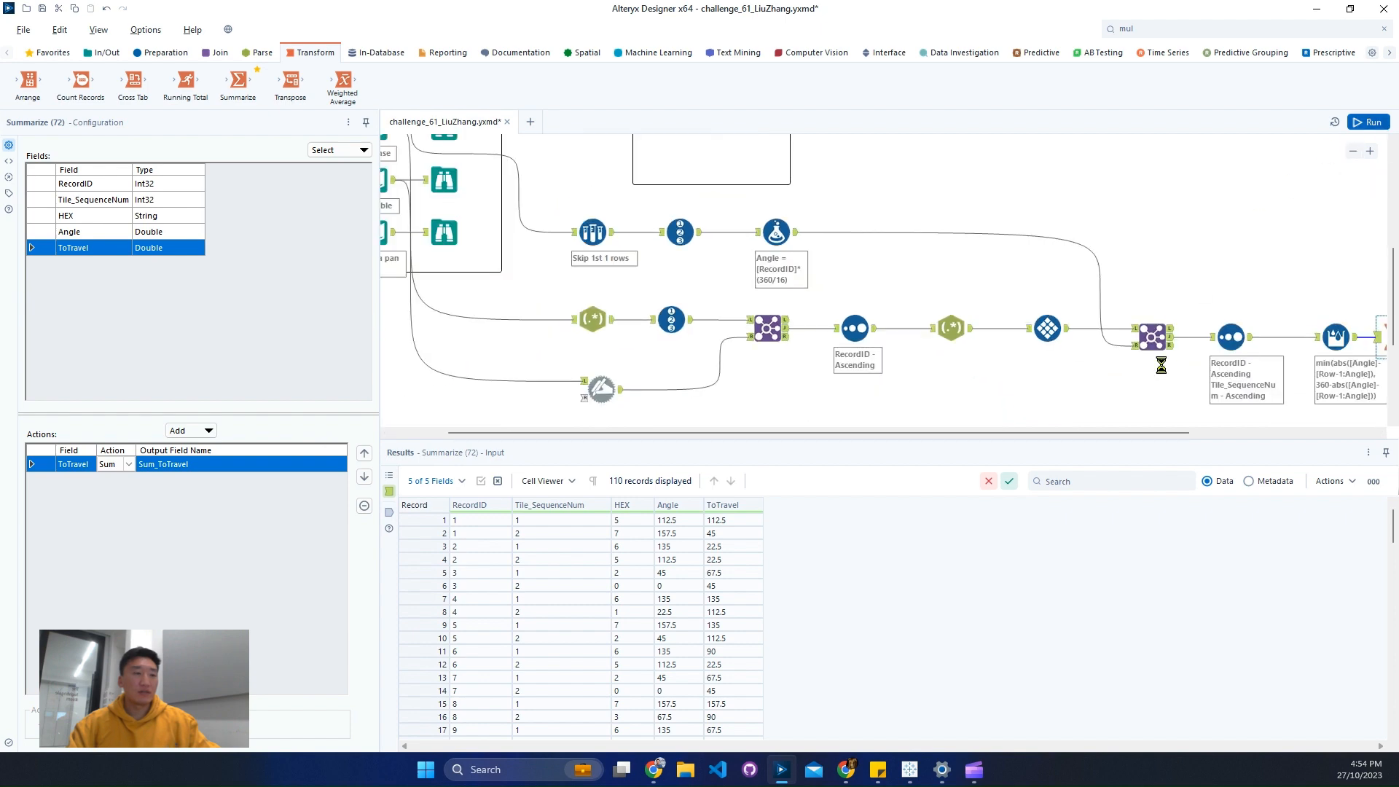
pyautogui.hotkey('ctrl', 'r')
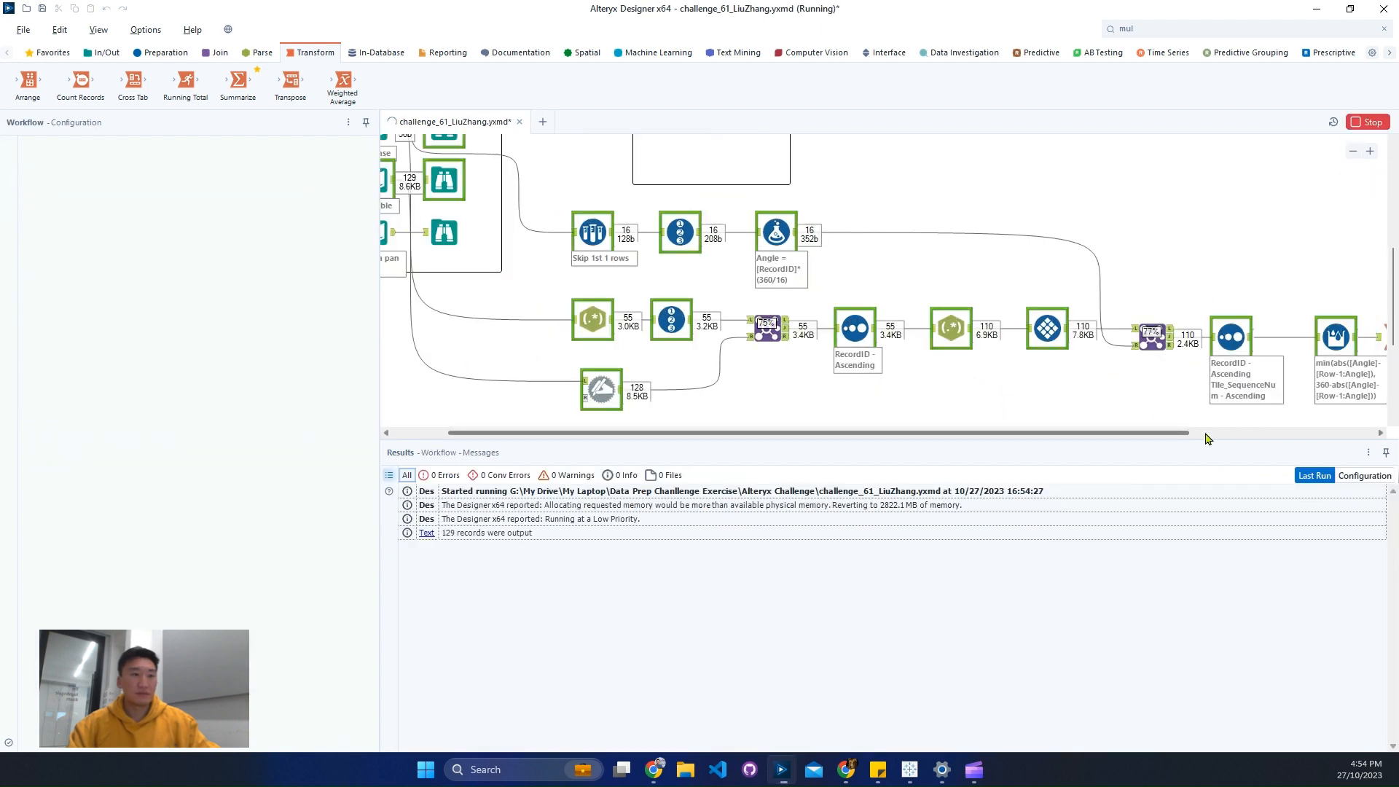
pyautogui.click(1205, 432)
pyautogui.click(1163, 342)
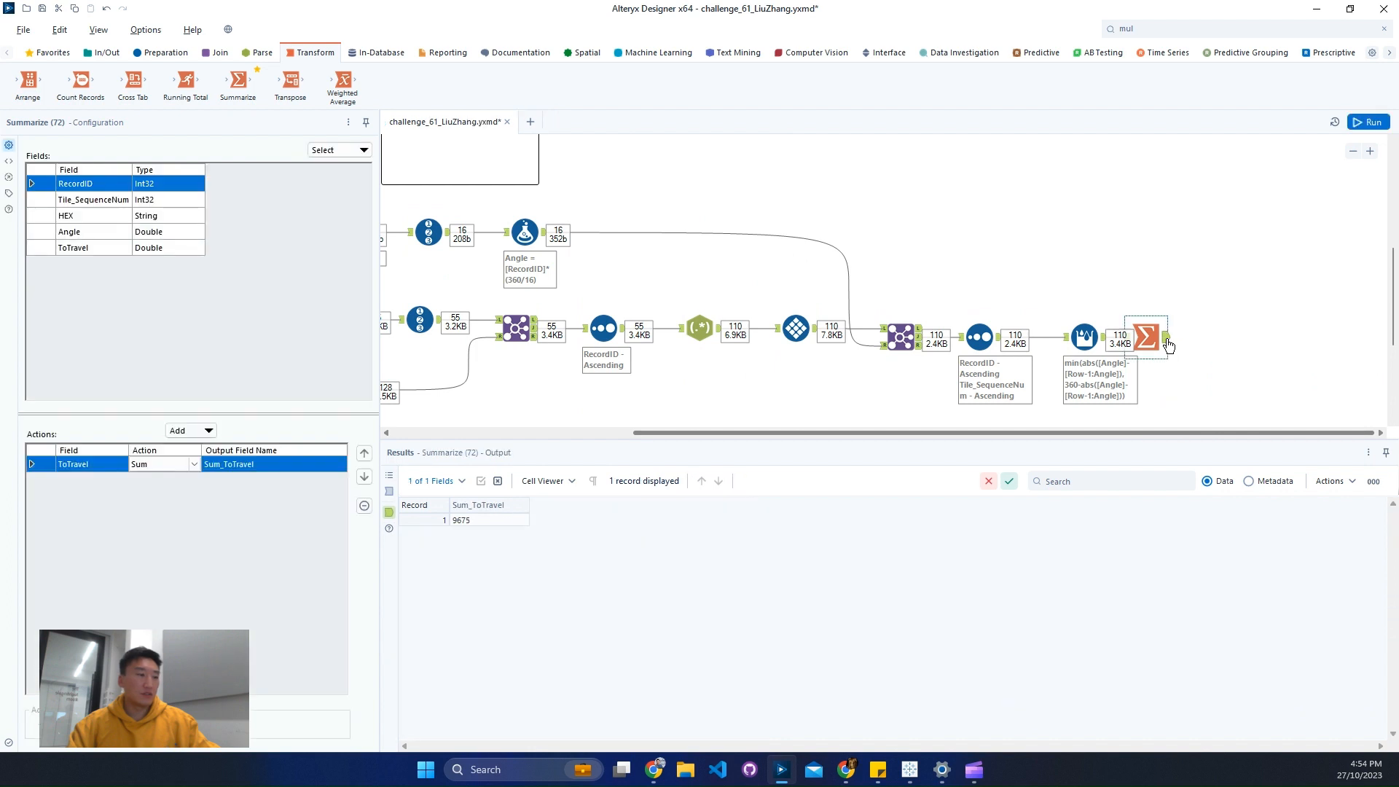
pyautogui.click(488, 520)
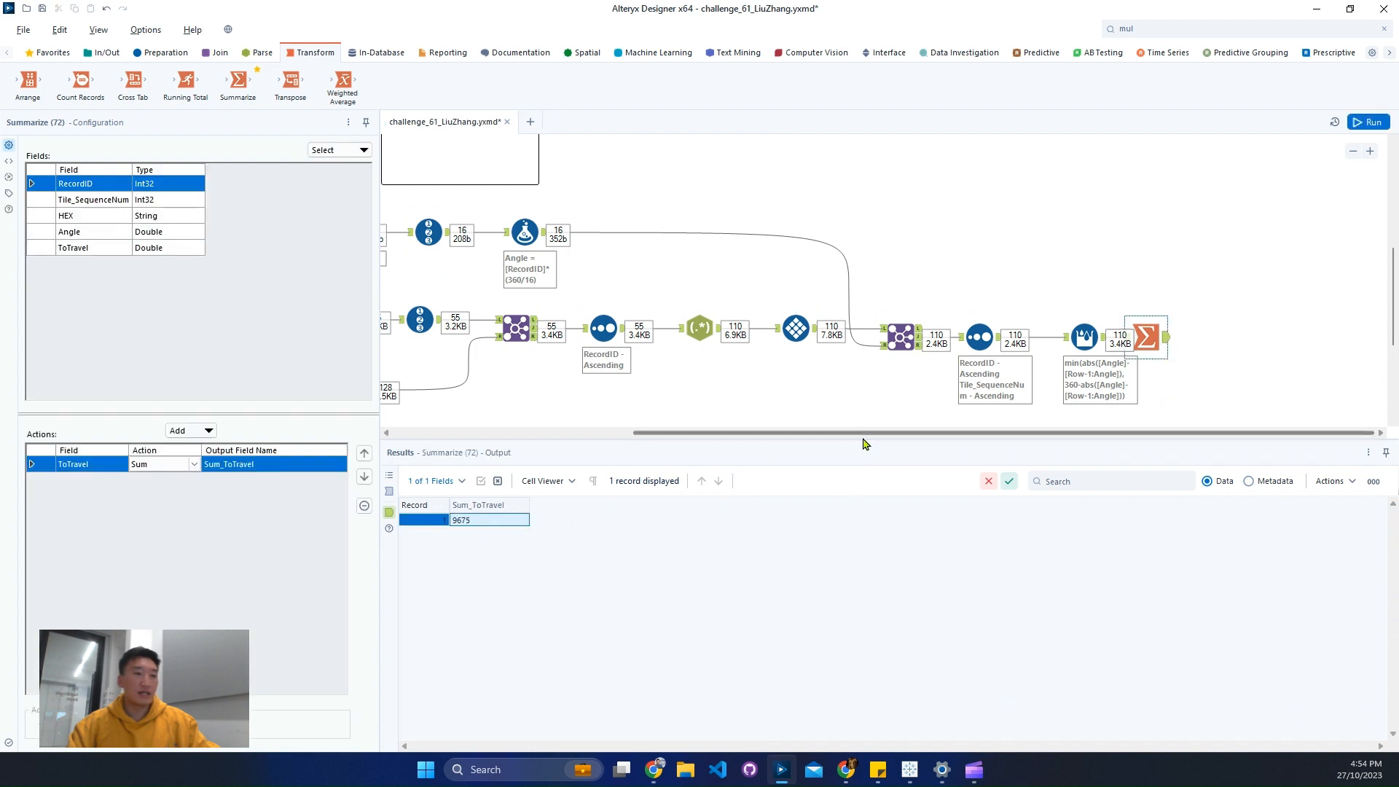
# - Check the camera's turn degrees per second in the Browse tool attached to the Camera pan speed input
pyautogui.moveTo(863, 432); pyautogui.dragTo(557, 452)
pyautogui.click(519, 234)
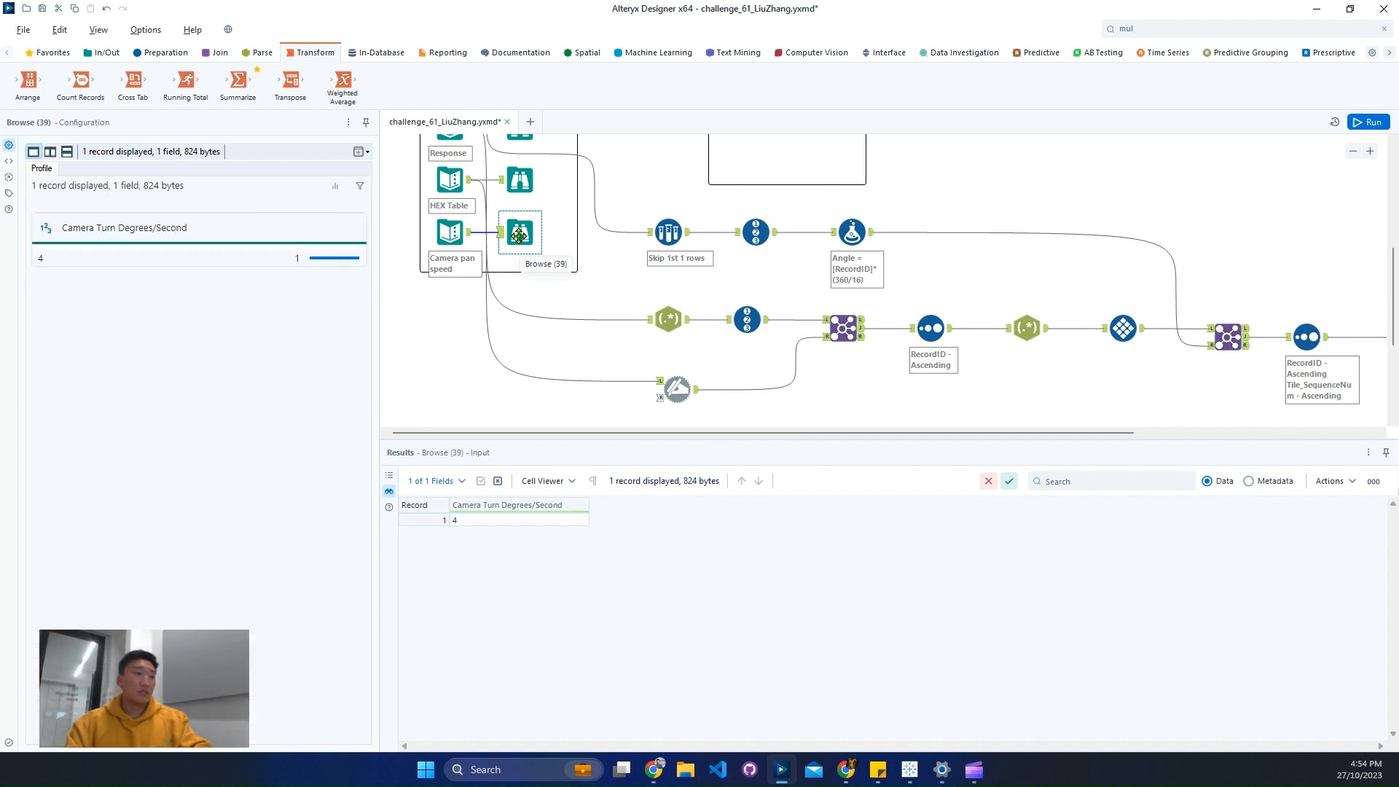
pyautogui.click(1352, 151)
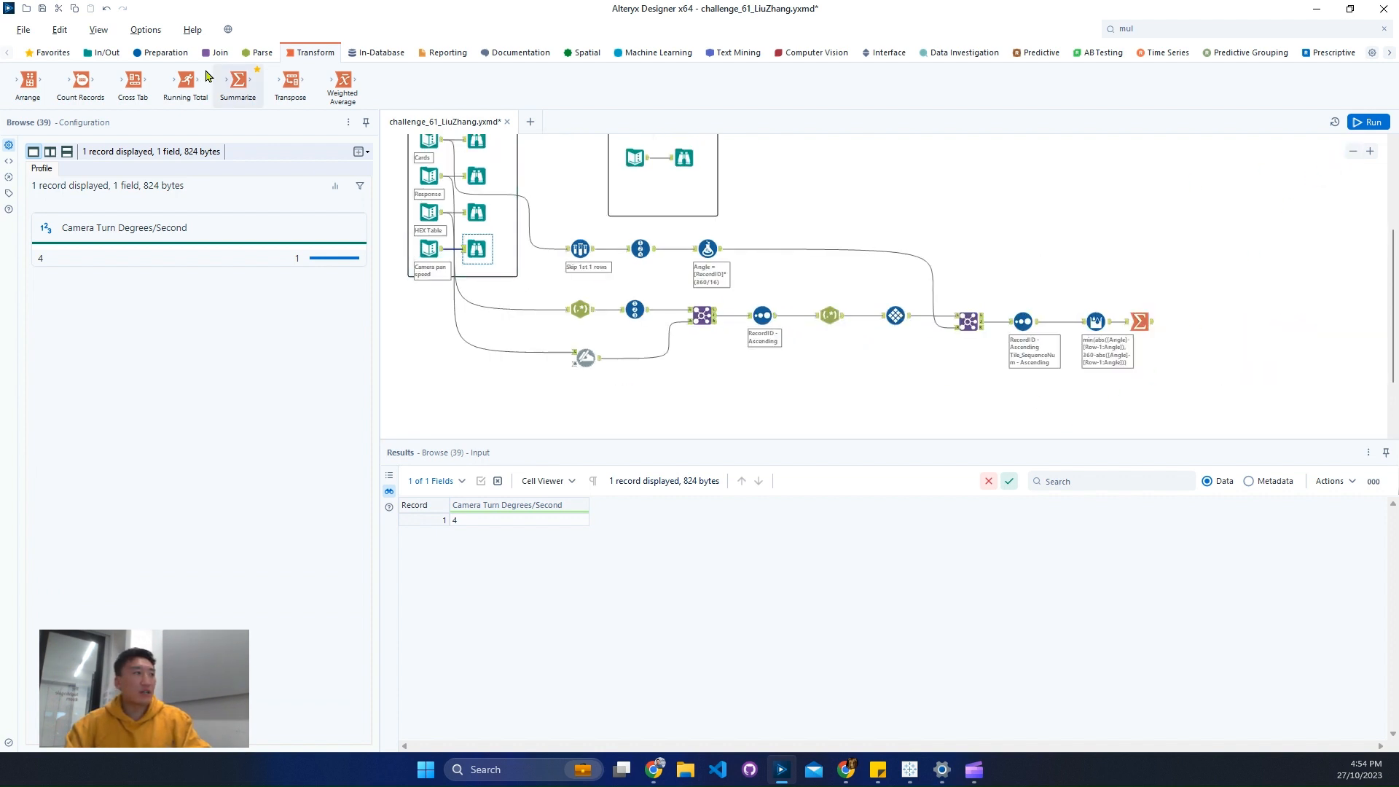
# - Connect a Formula tool after the Summarize tool and create a new output column named Second
pyautogui.click(165, 57)
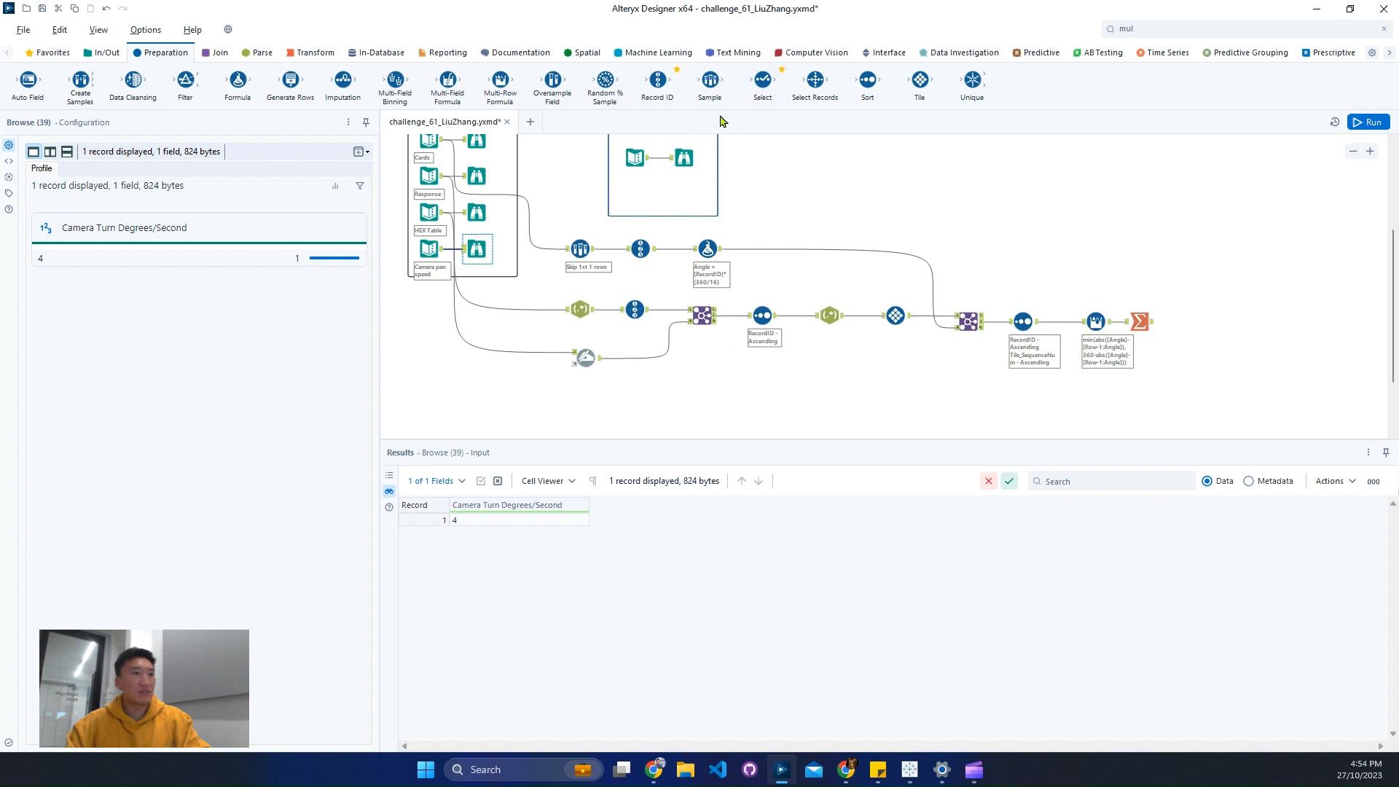
pyautogui.moveTo(237, 80); pyautogui.dragTo(1217, 321)
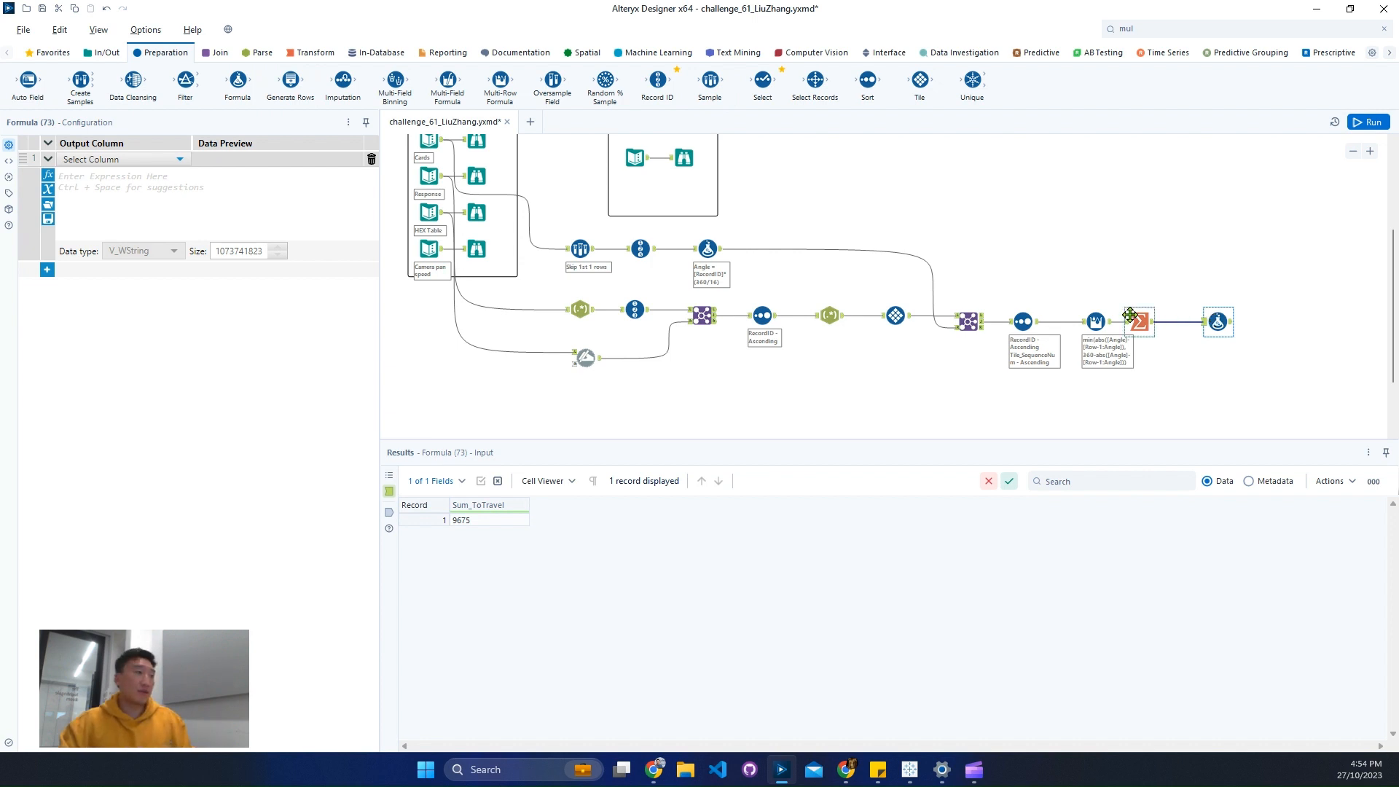
pyautogui.click(120, 160)
pyautogui.click(118, 176)
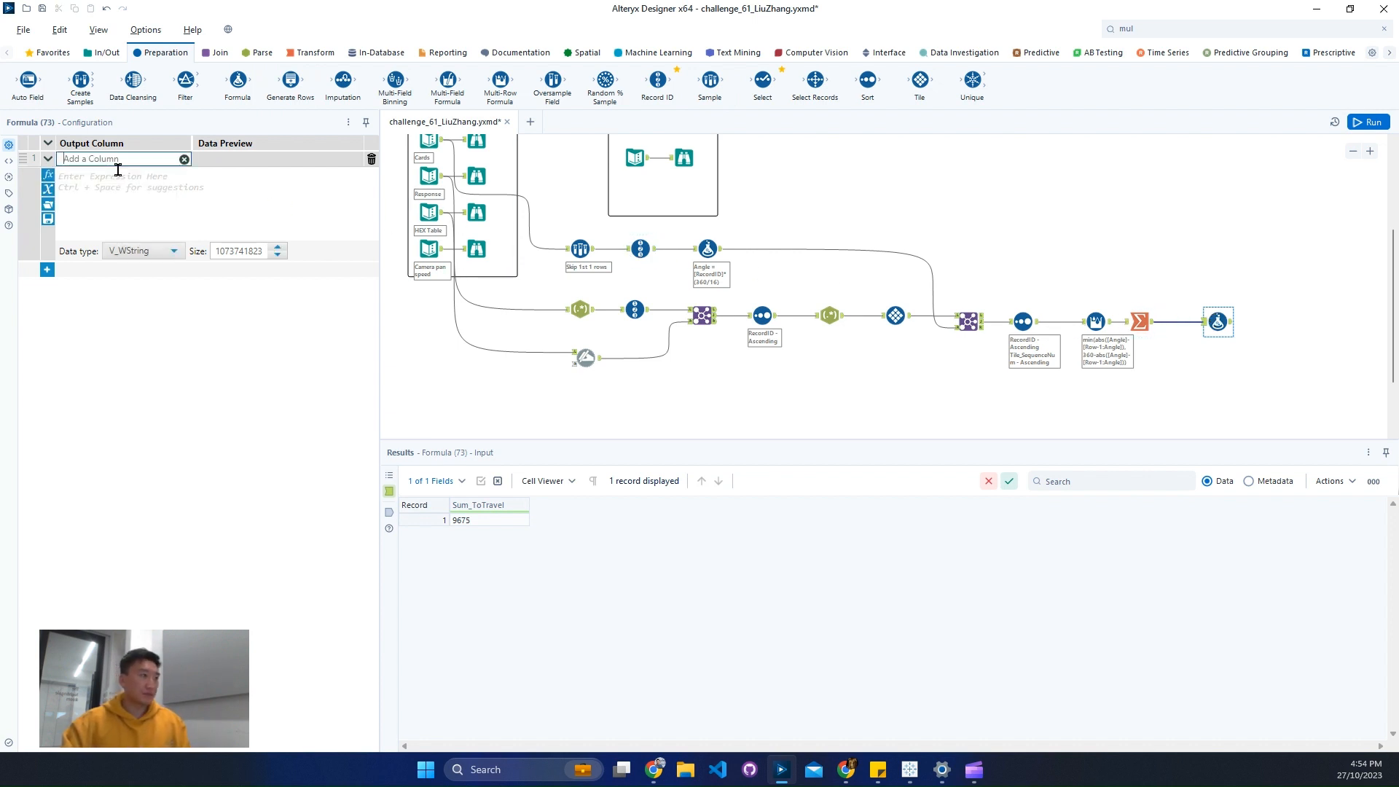
pyautogui.write('Second')
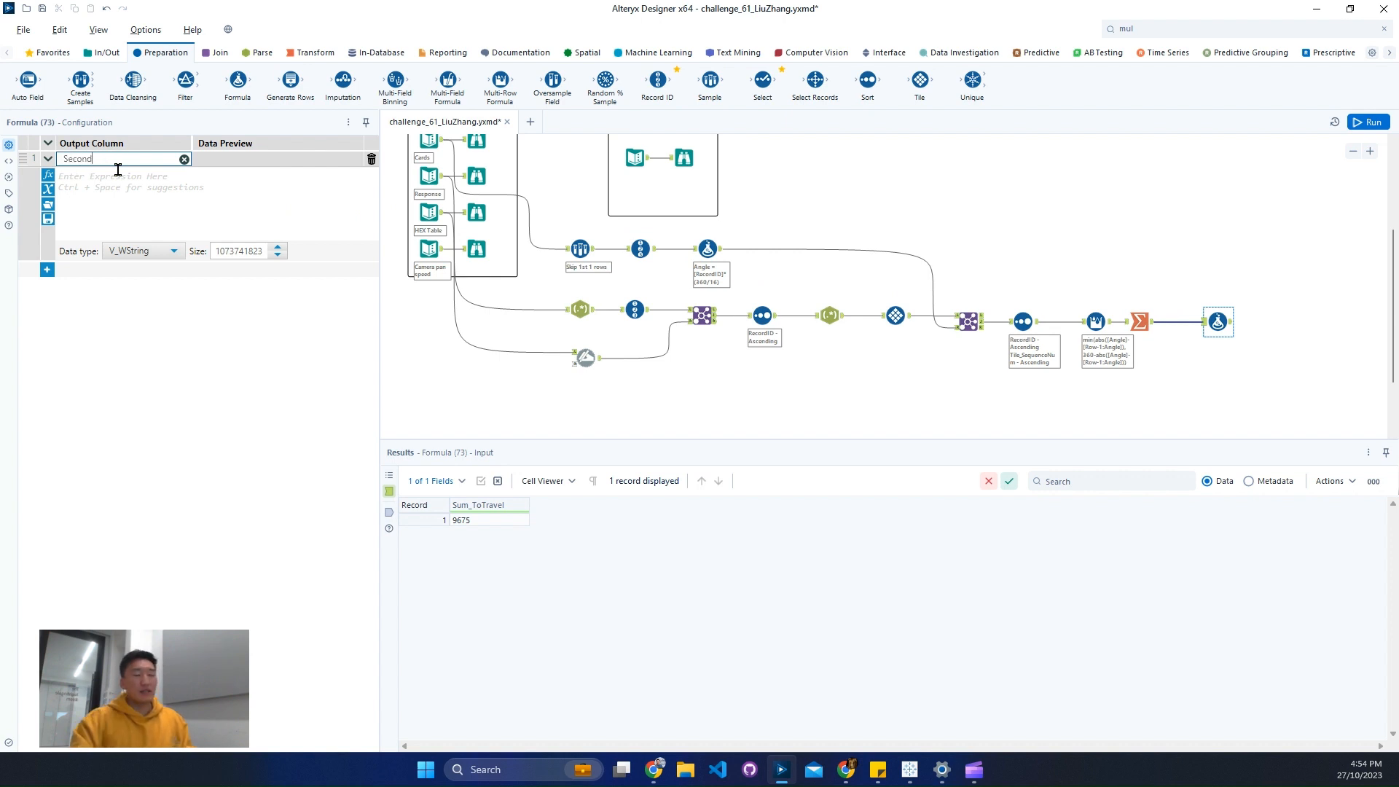
# - Define the Second column as [Sum_ToTravel]/4 with the Double data type
pyautogui.click(117, 181)
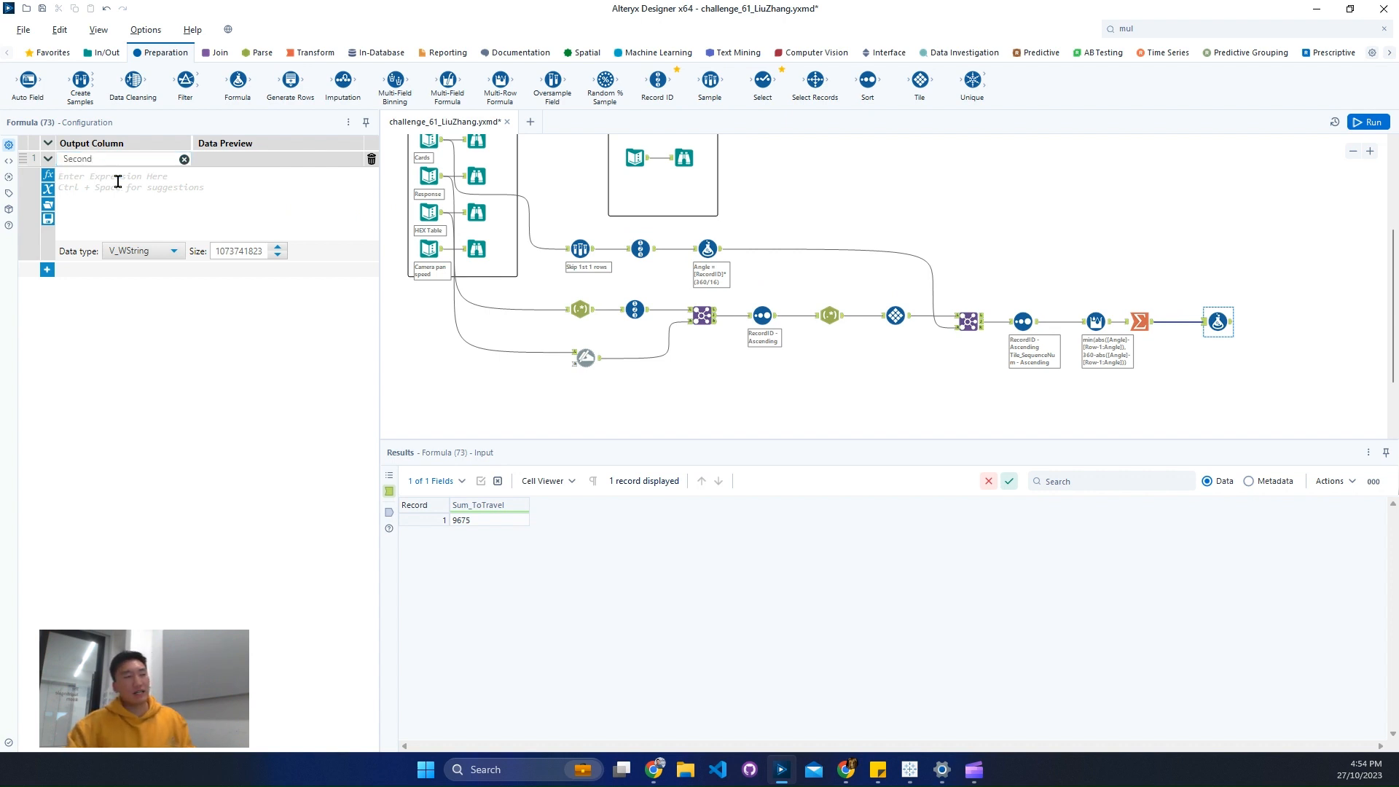
pyautogui.write('[Sum_ToTravel]')
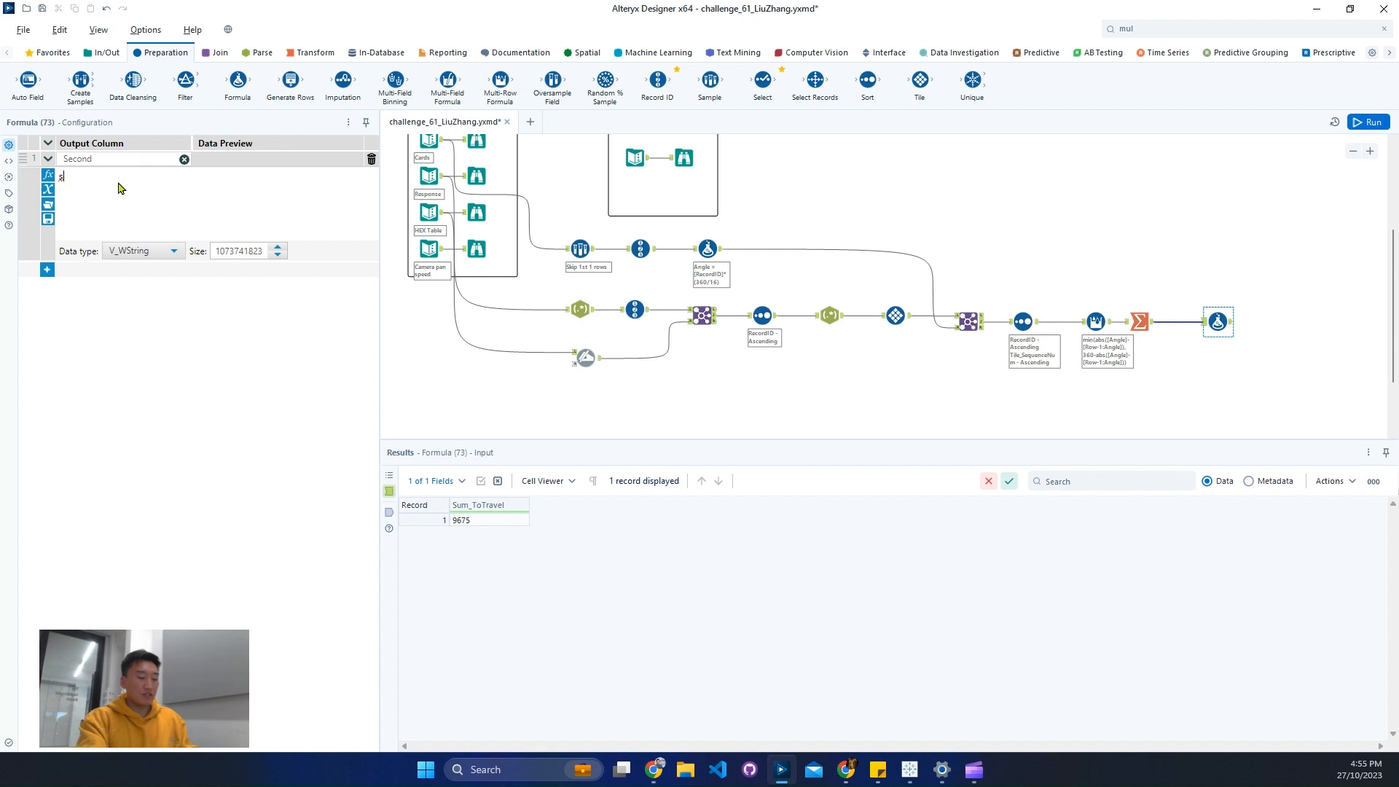
pyautogui.press('Return')
pyautogui.write('/')
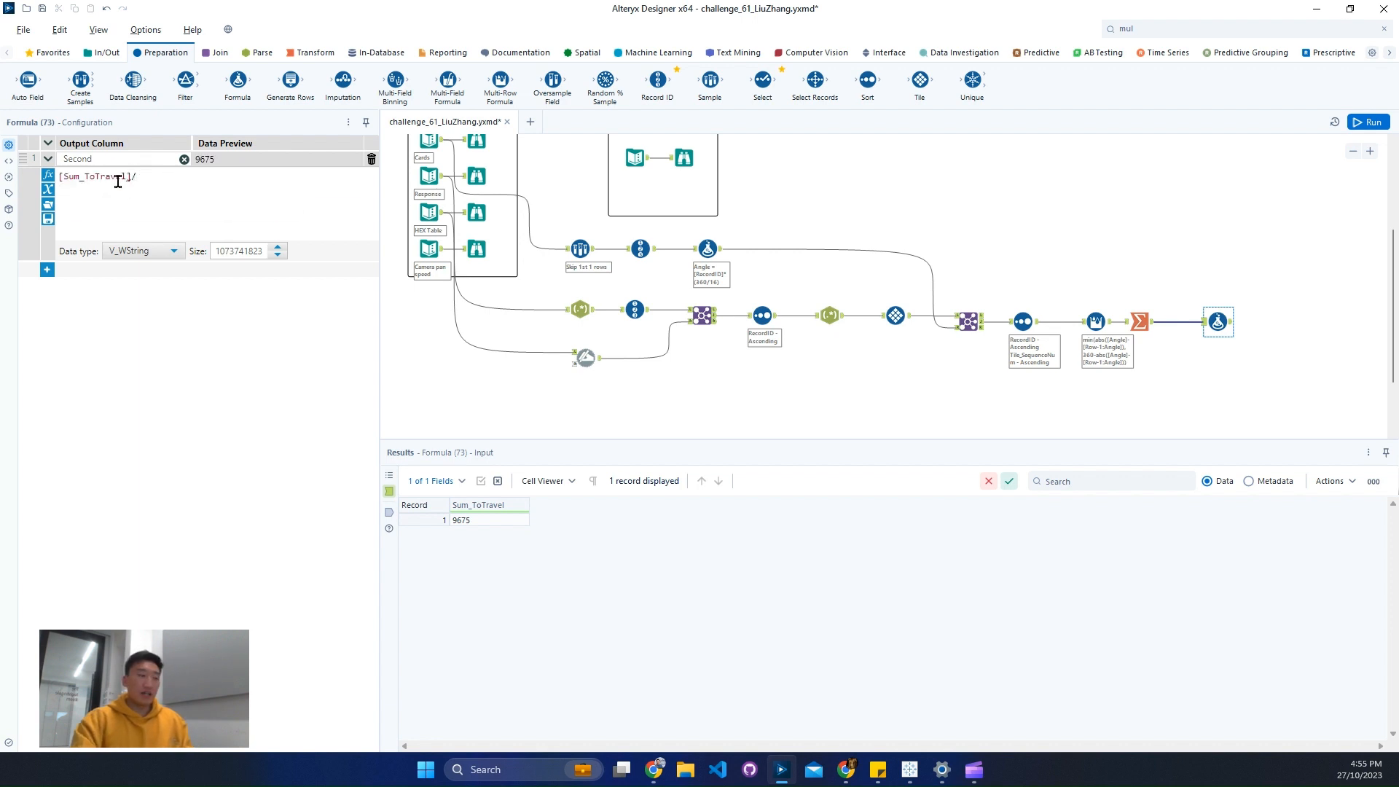
pyautogui.write('4')
pyautogui.click(153, 250)
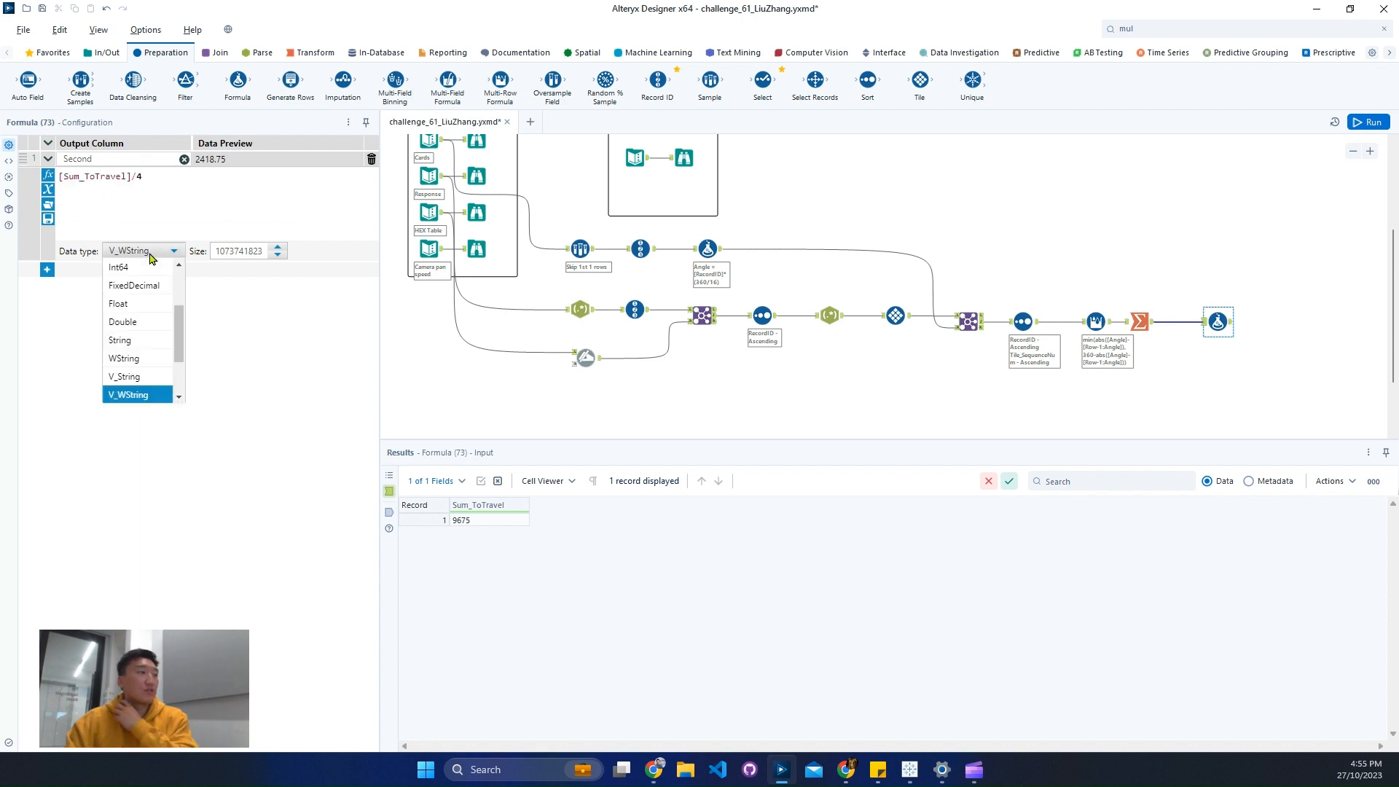
pyautogui.click(158, 332)
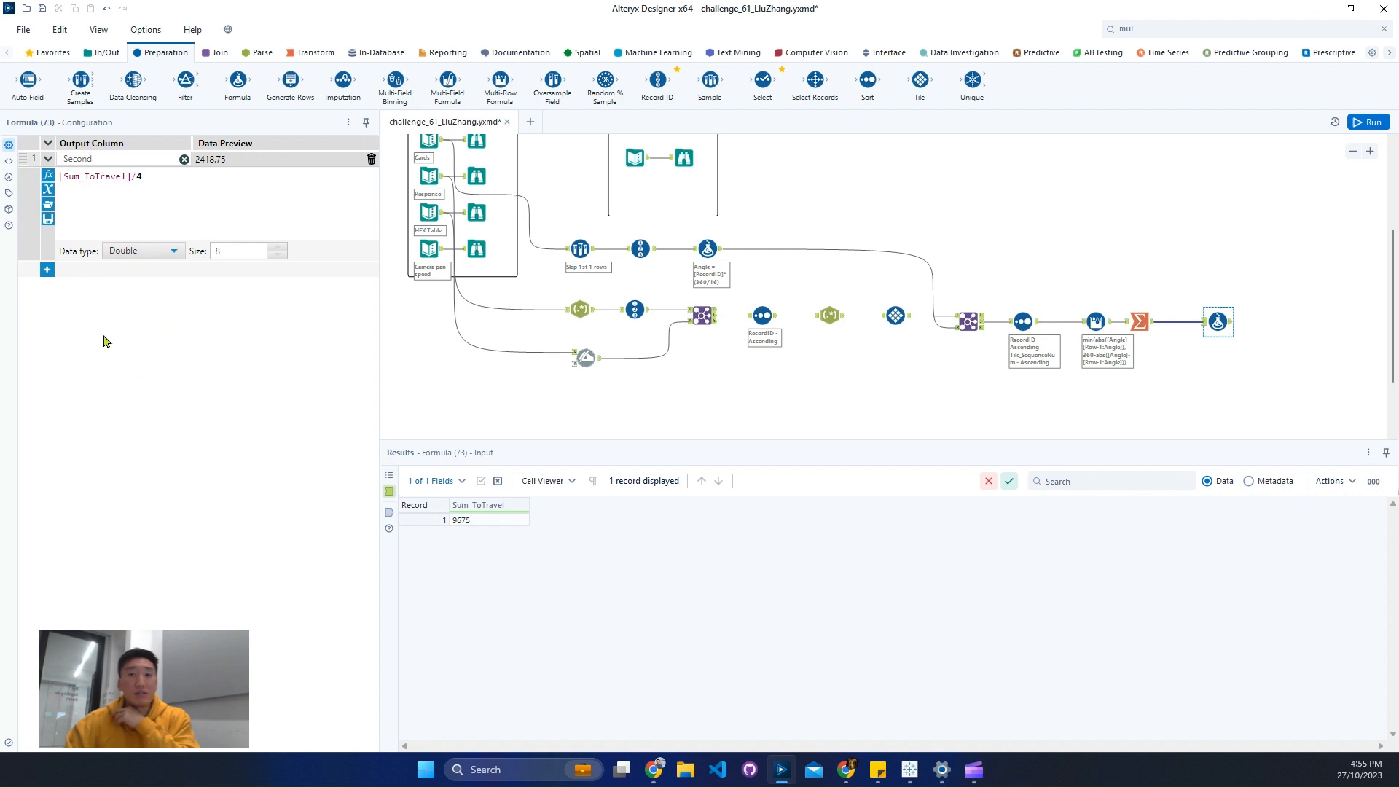
# - Add a second output column named Minutes to the Formula tool and rename the first output column to Seconds
pyautogui.click(46, 270)
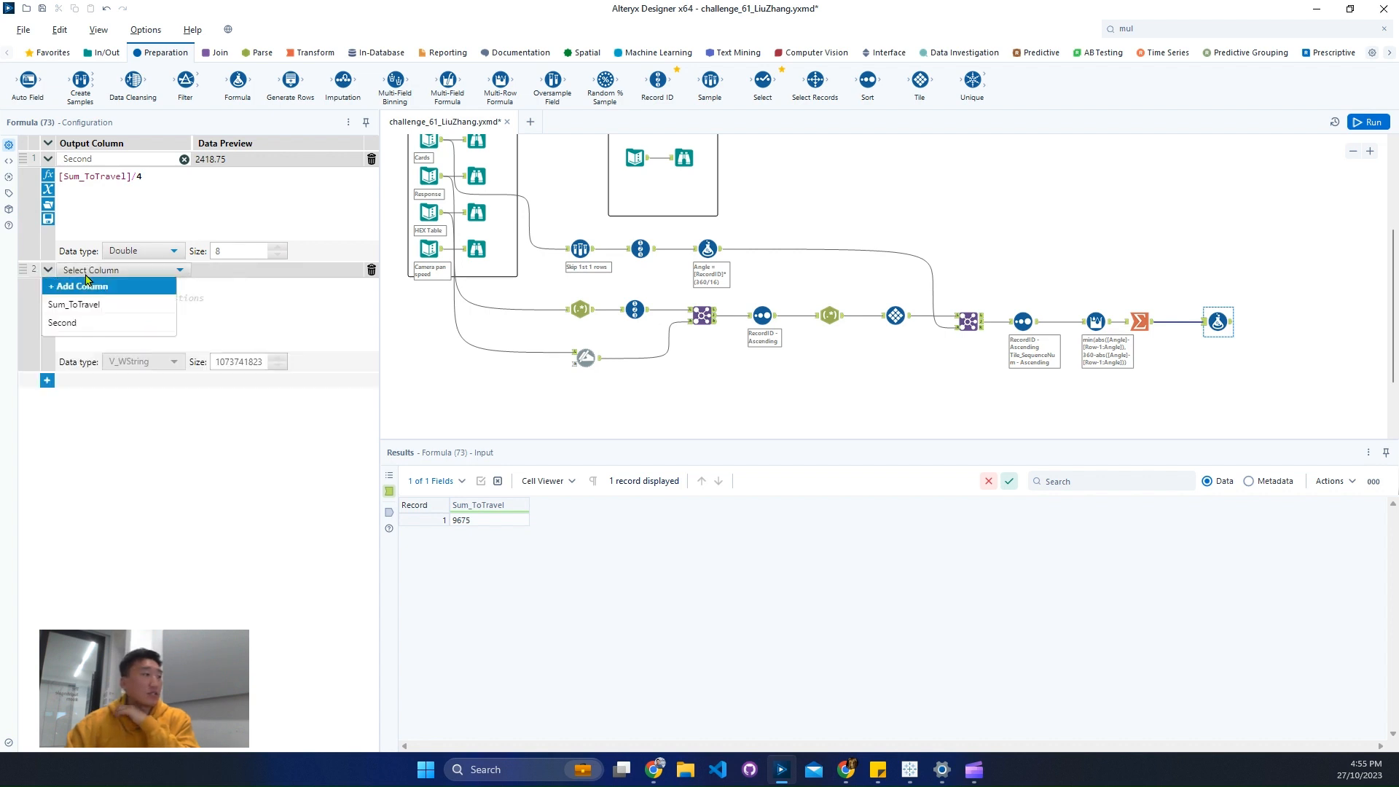
pyautogui.click(88, 281)
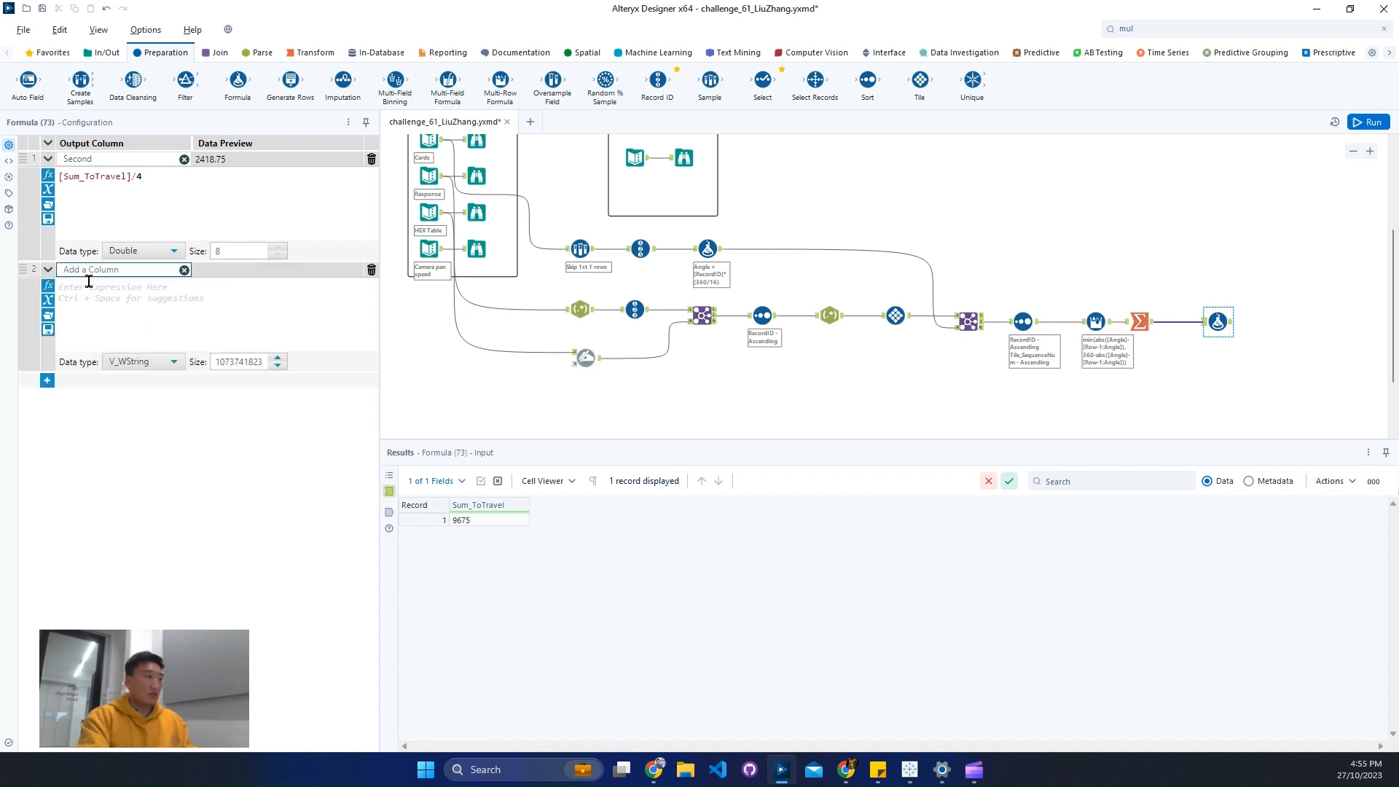
pyautogui.write('Minutes')
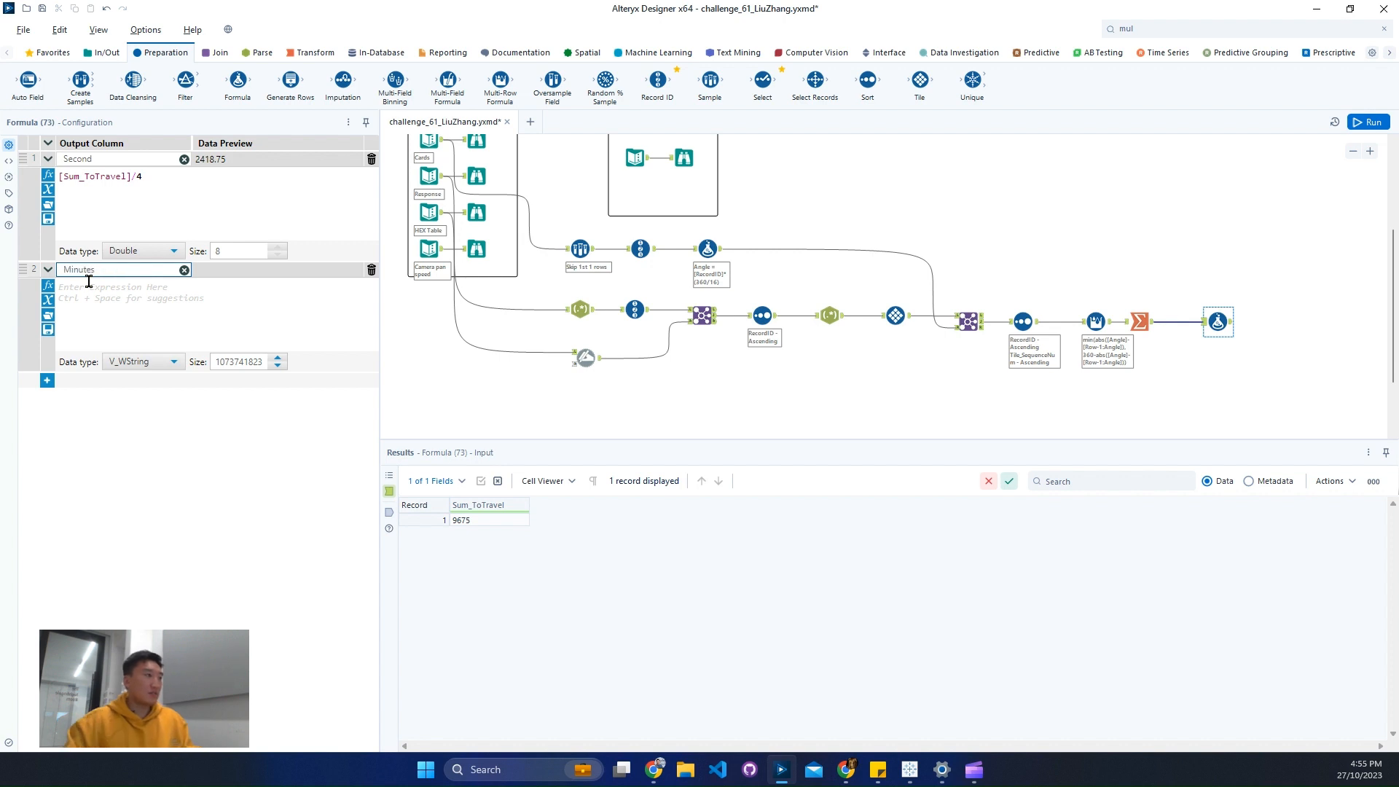
pyautogui.click(115, 159)
pyautogui.write('s')
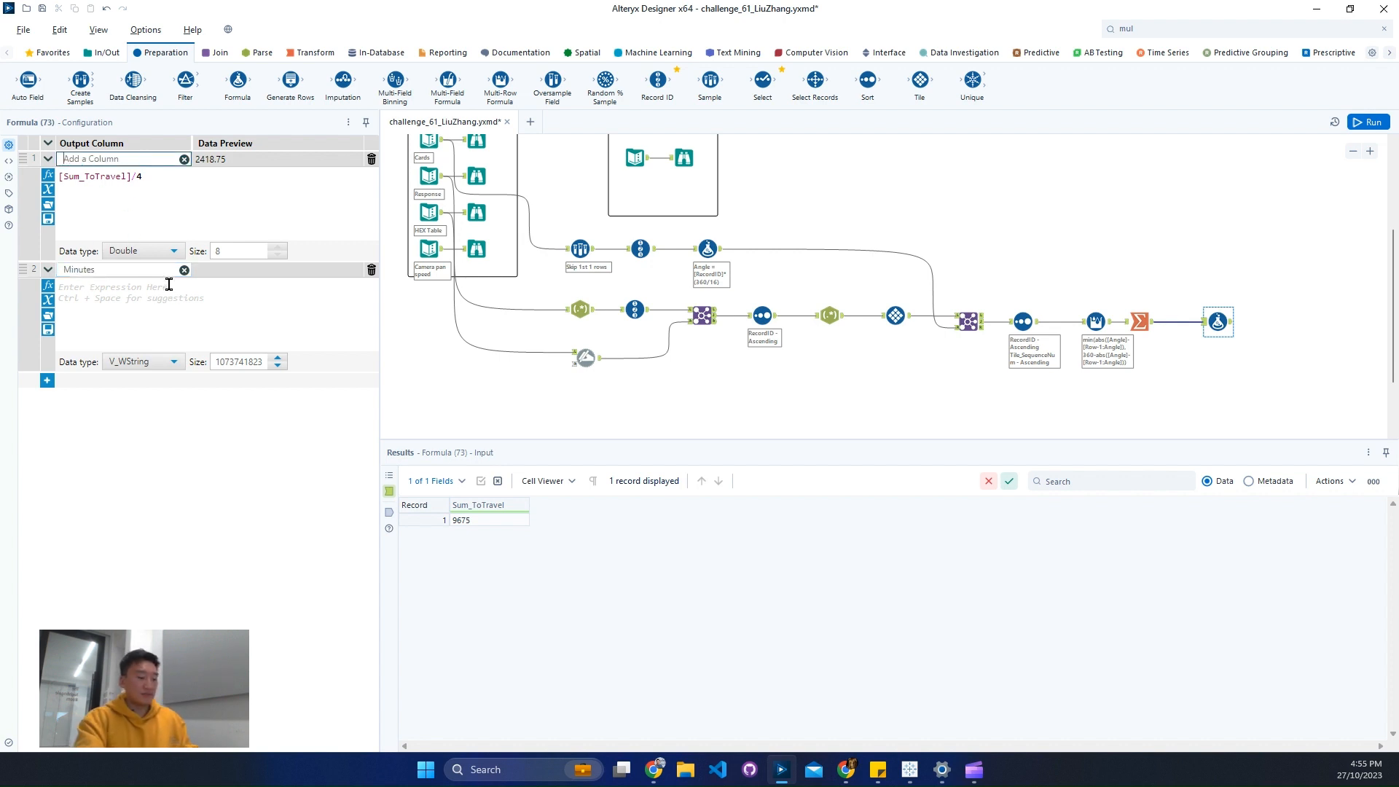
pyautogui.write('econds')
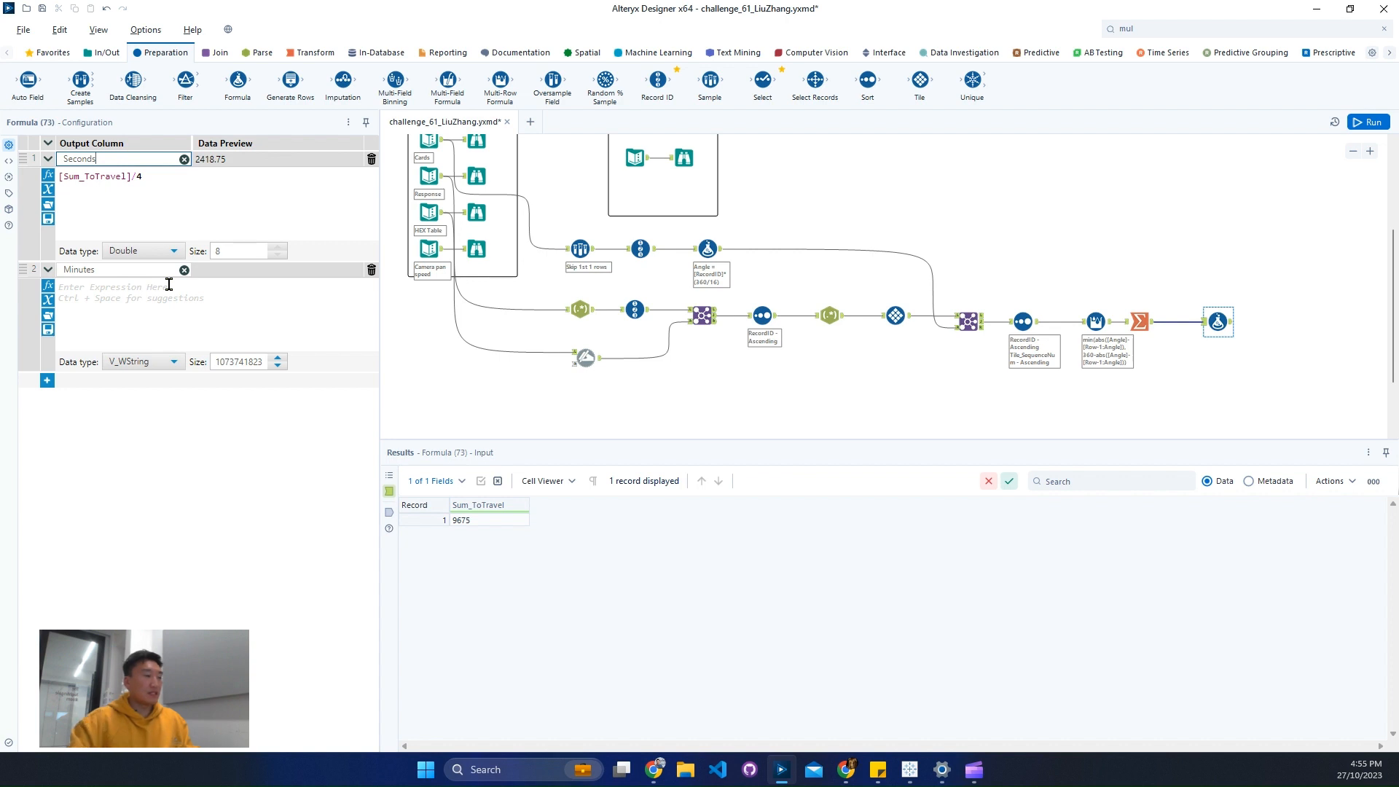
# - Define the Minutes column with the expression [Seconds]/60
pyautogui.click(168, 283)
pyautogui.write('sec')
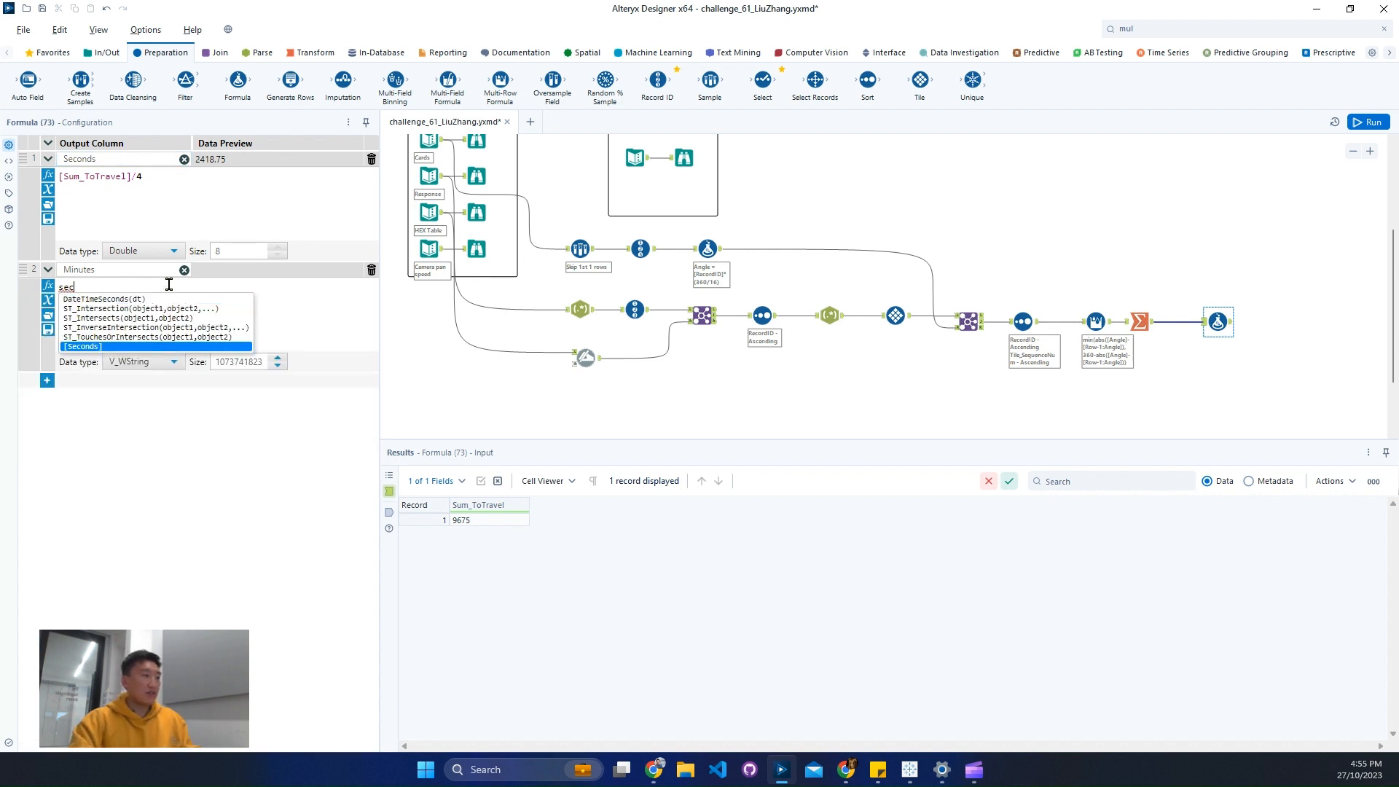
pyautogui.press('Return')
pyautogui.write('/6')
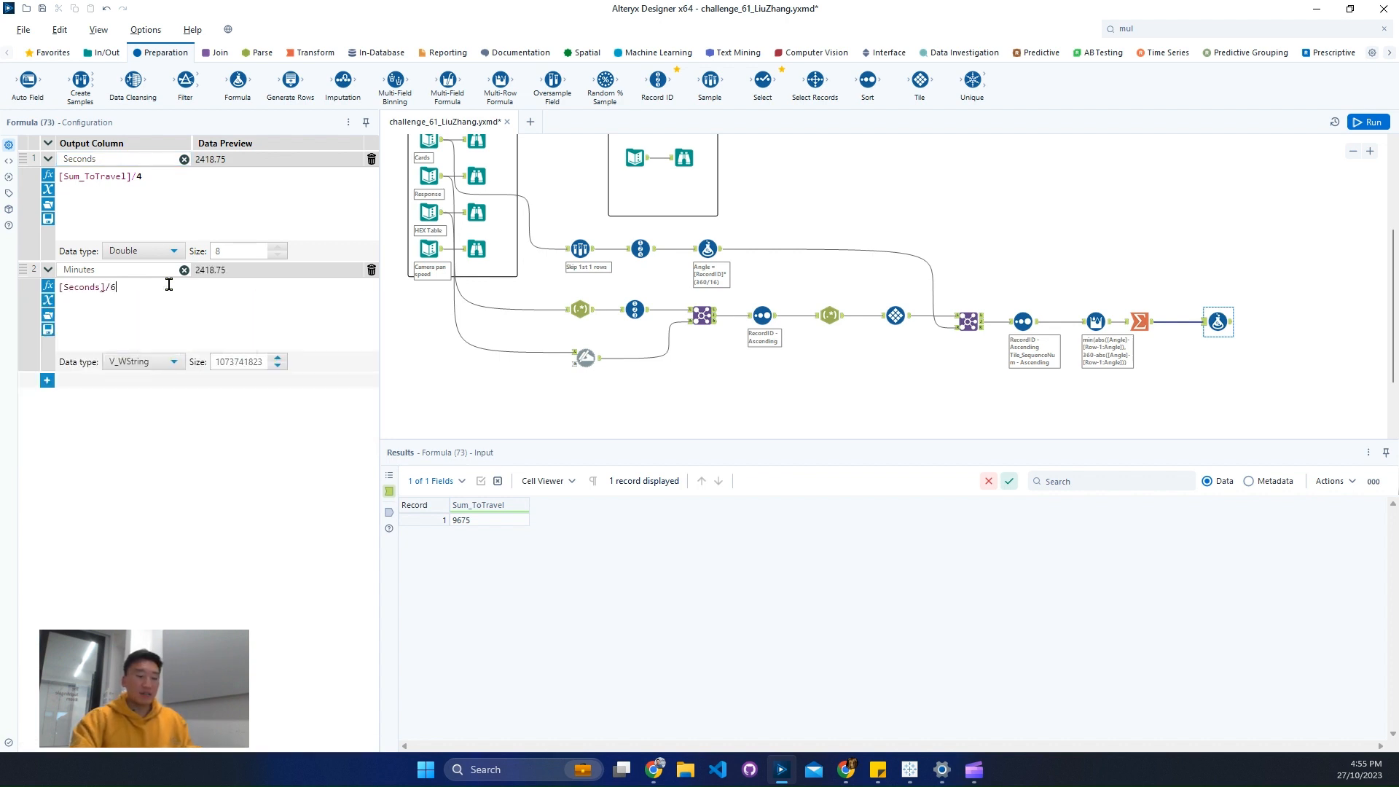
pyautogui.write('0')
# - Run the workflow and view the Formula tool's output
pyautogui.hotkey('ctrl', 'r')
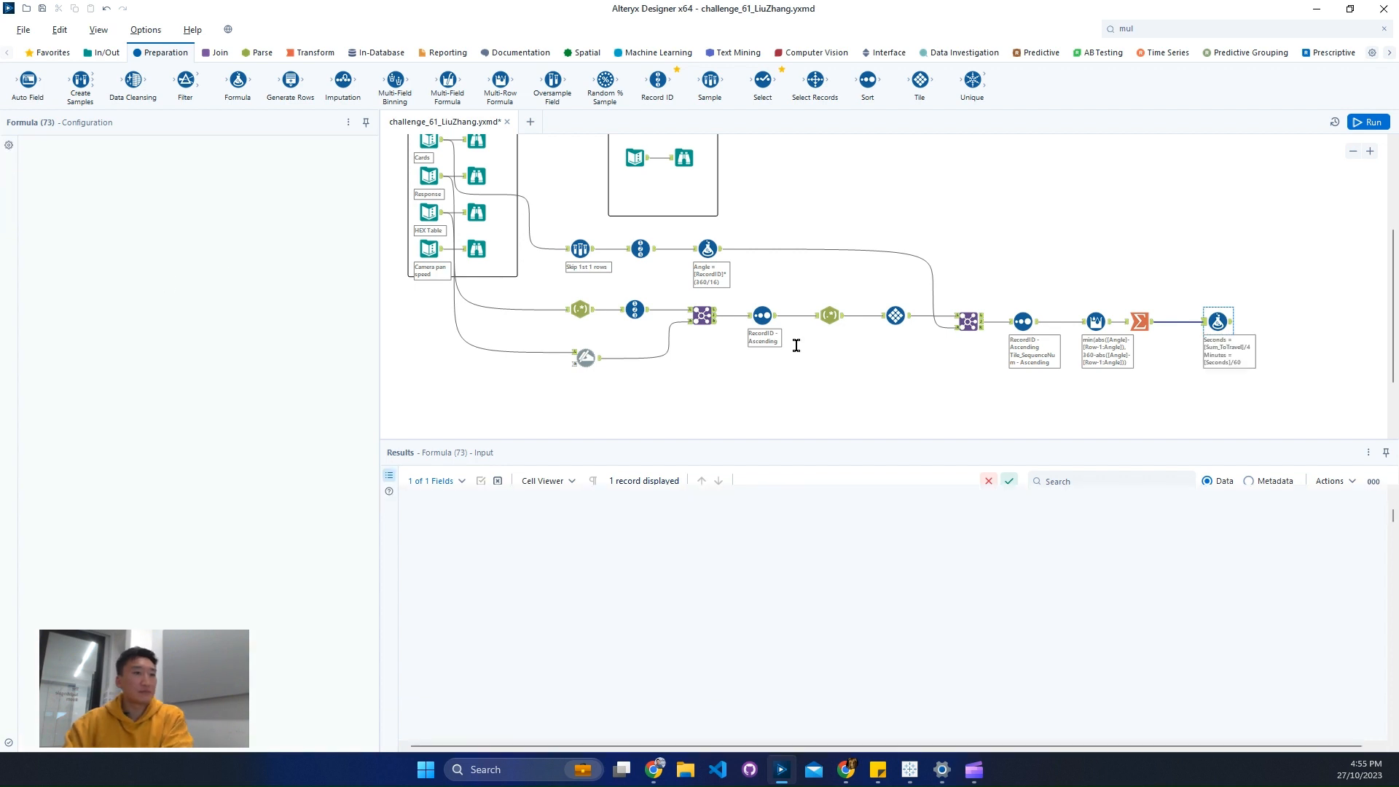
pyautogui.click(1224, 321)
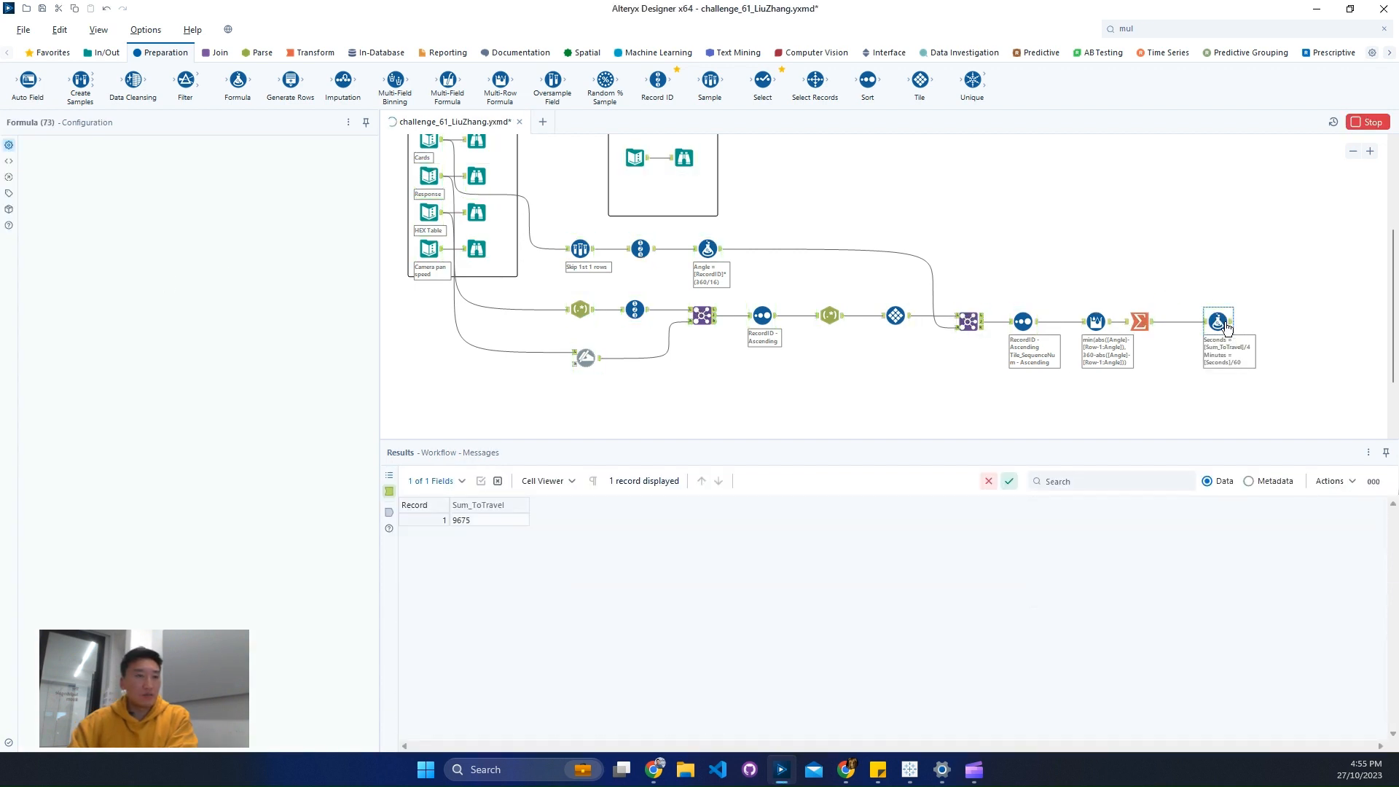
pyautogui.click(1229, 325)
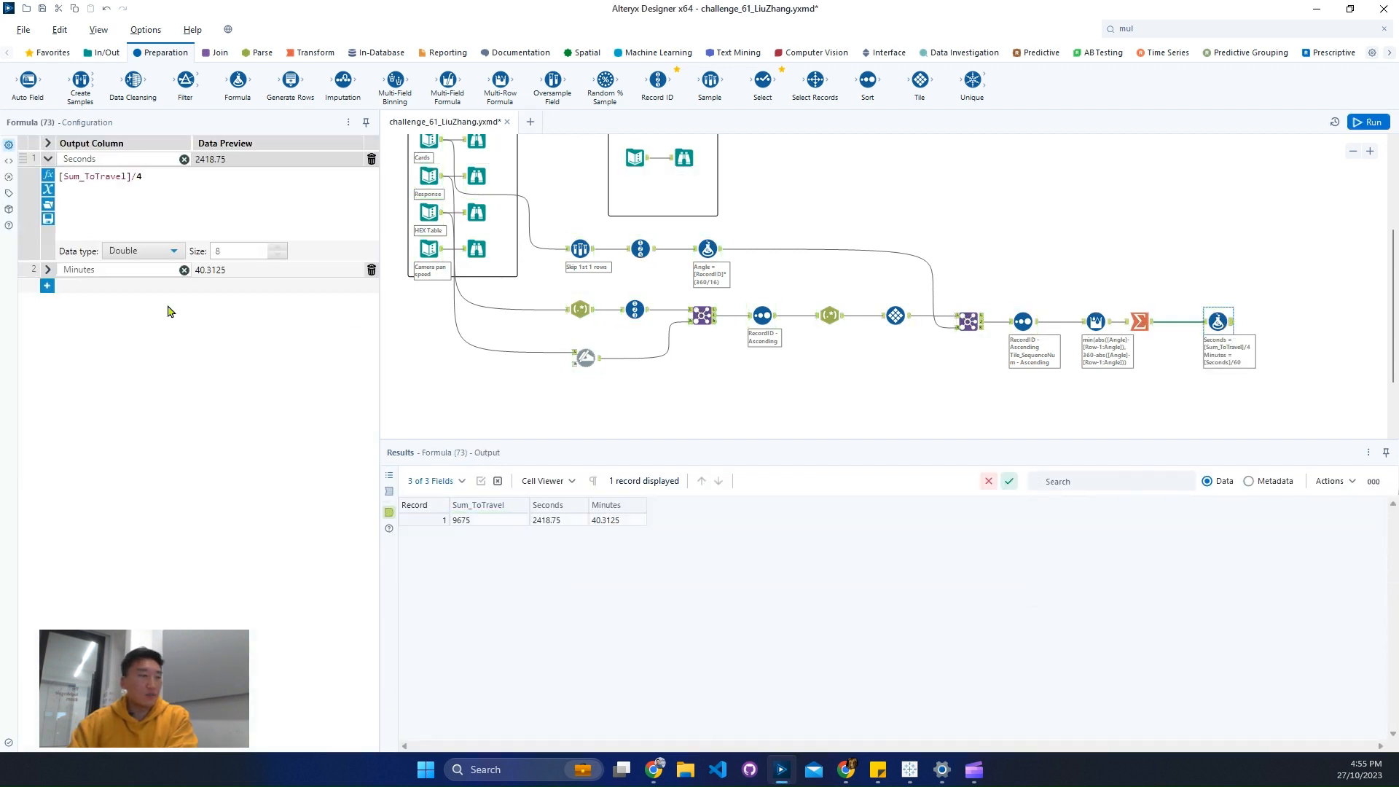
# - Set the data type of the Minutes column to Double
pyautogui.click(48, 269)
pyautogui.click(143, 361)
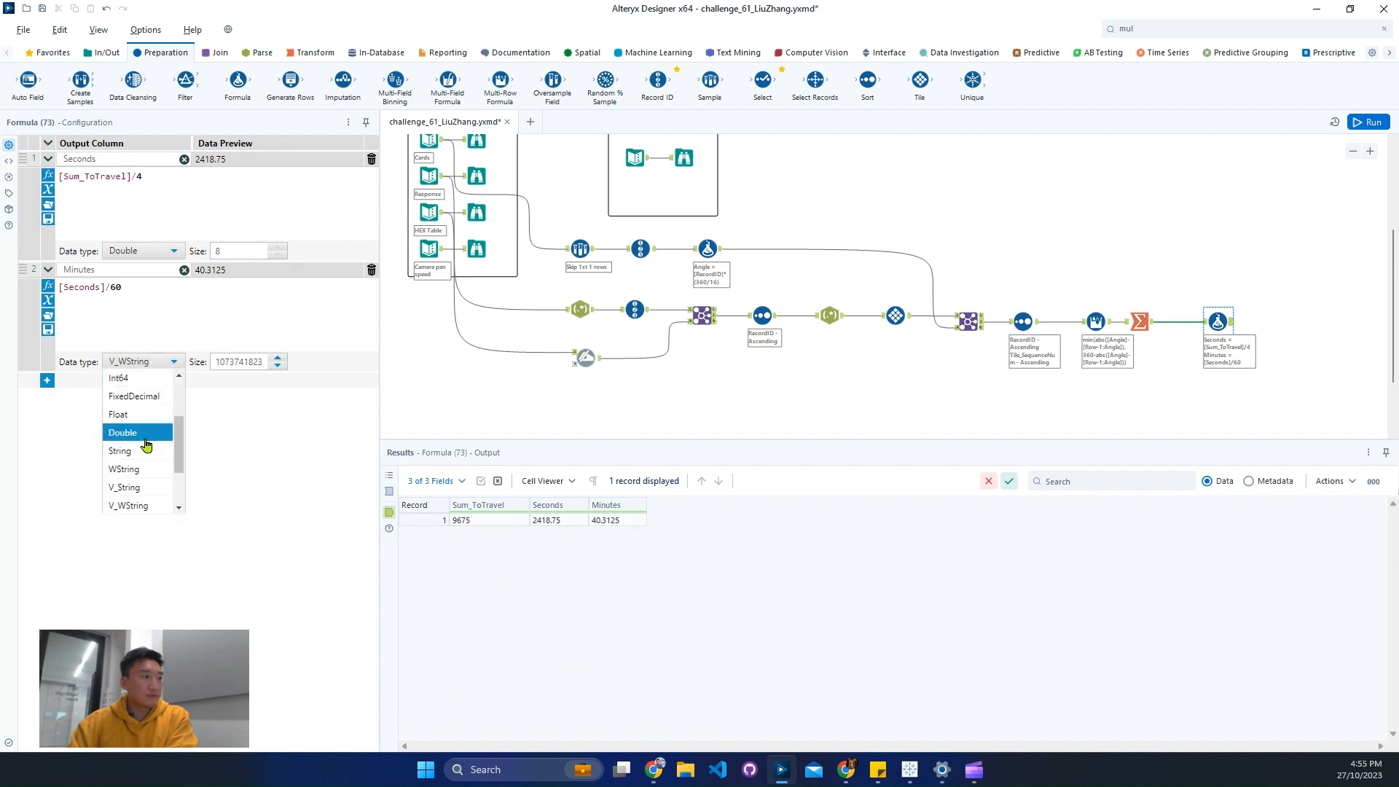
pyautogui.click(141, 434)
# - Compare the calculated Seconds and Minutes with the expected Total seconds and Total Minutes in the Output container's Browse tool
pyautogui.click(567, 521)
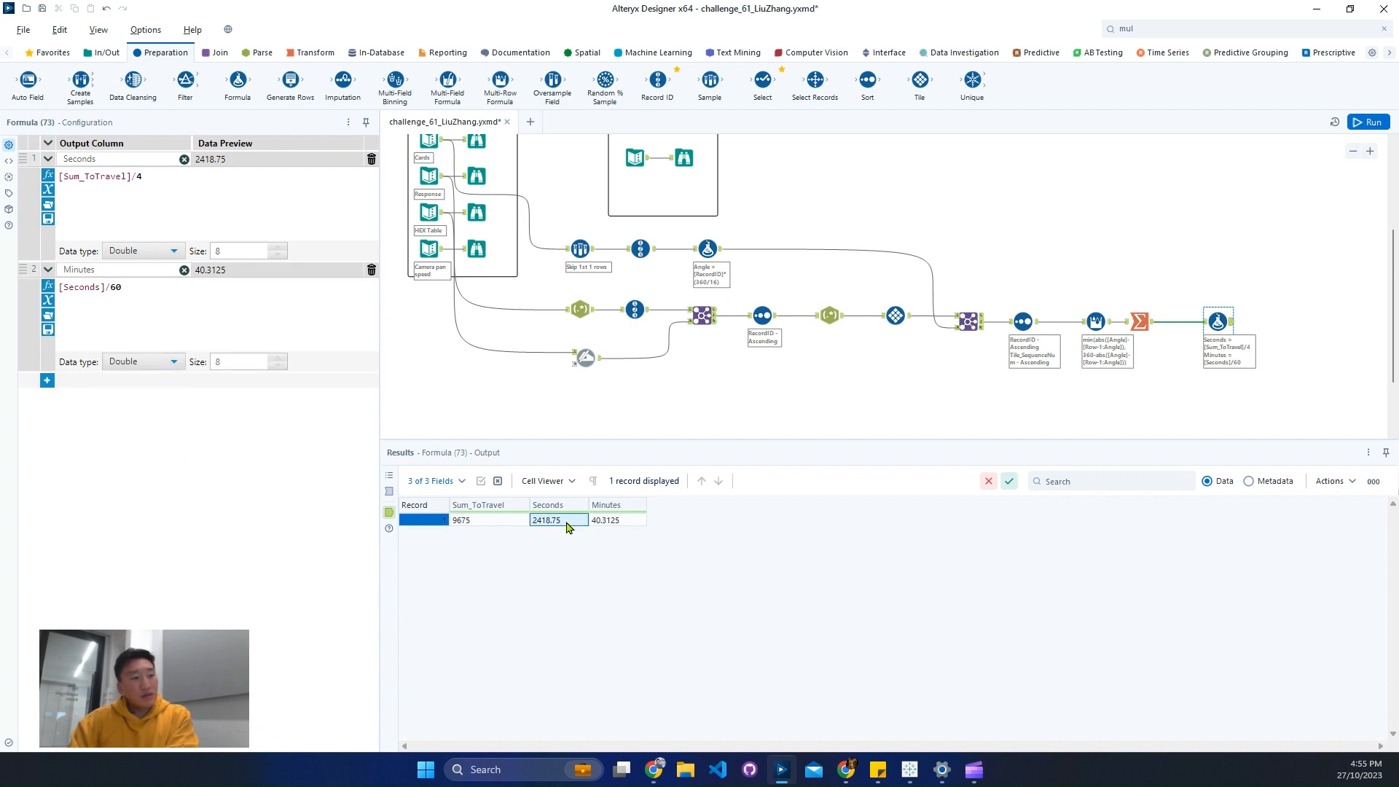
pyautogui.moveTo(567, 526); pyautogui.dragTo(635, 524)
pyautogui.scroll(1, 712, 260)
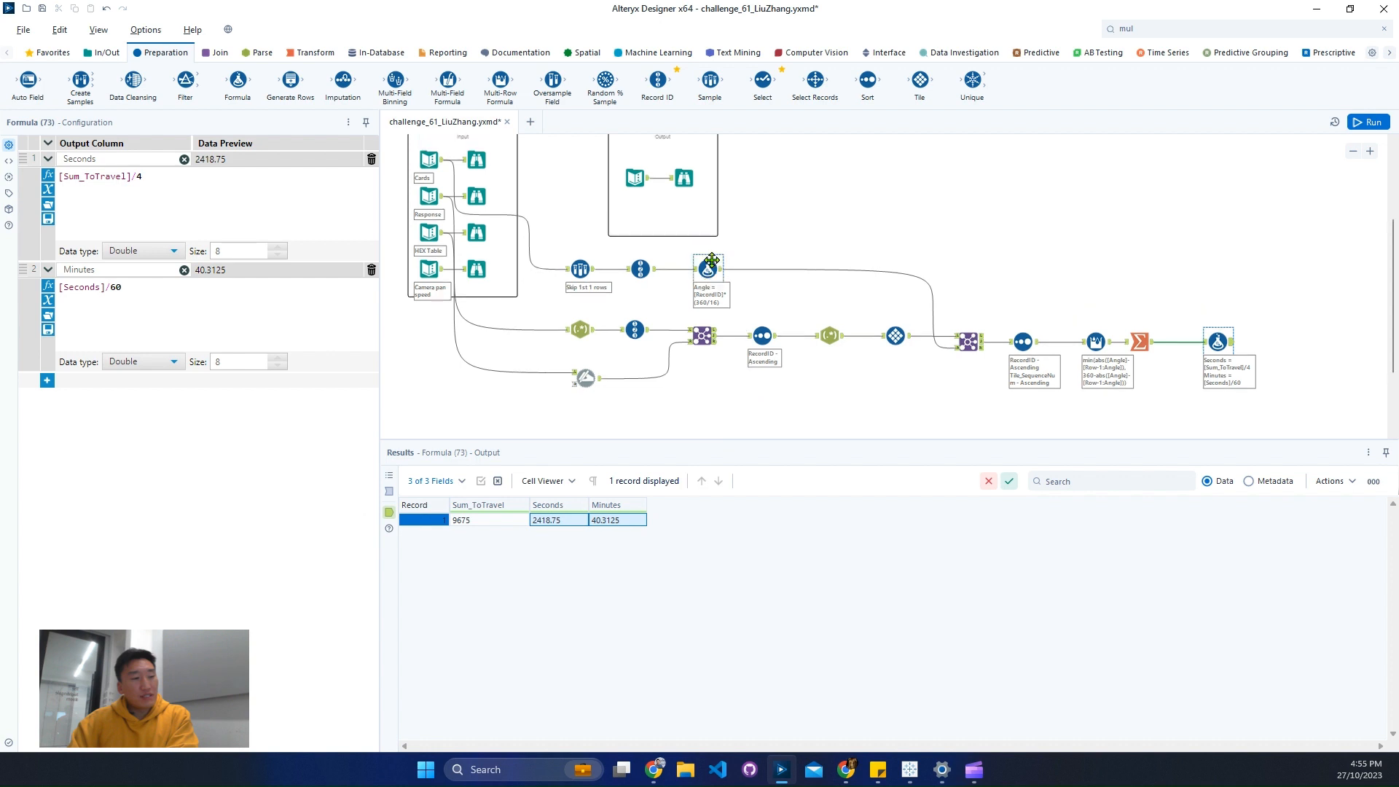
pyautogui.scroll(2, 712, 260)
pyautogui.click(683, 218)
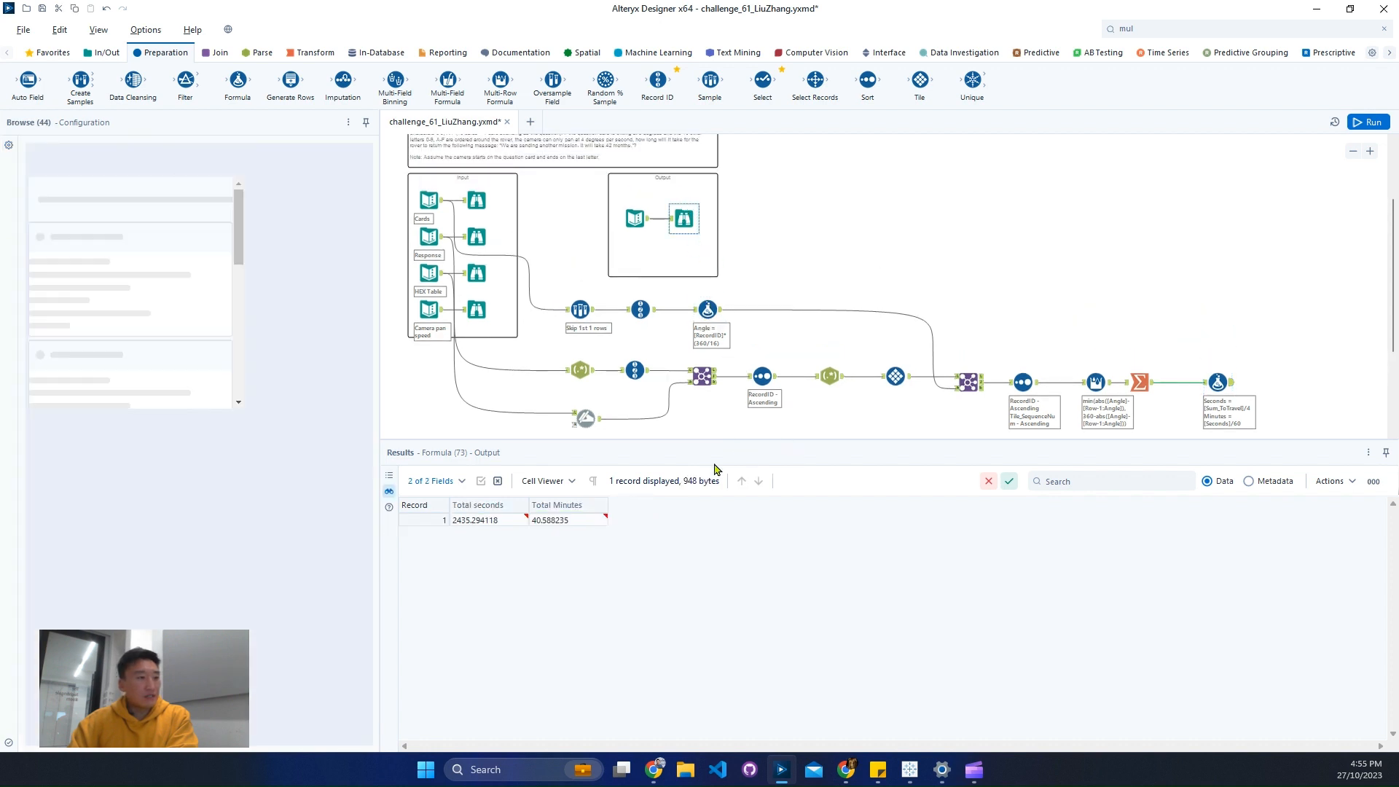
pyautogui.click(472, 520)
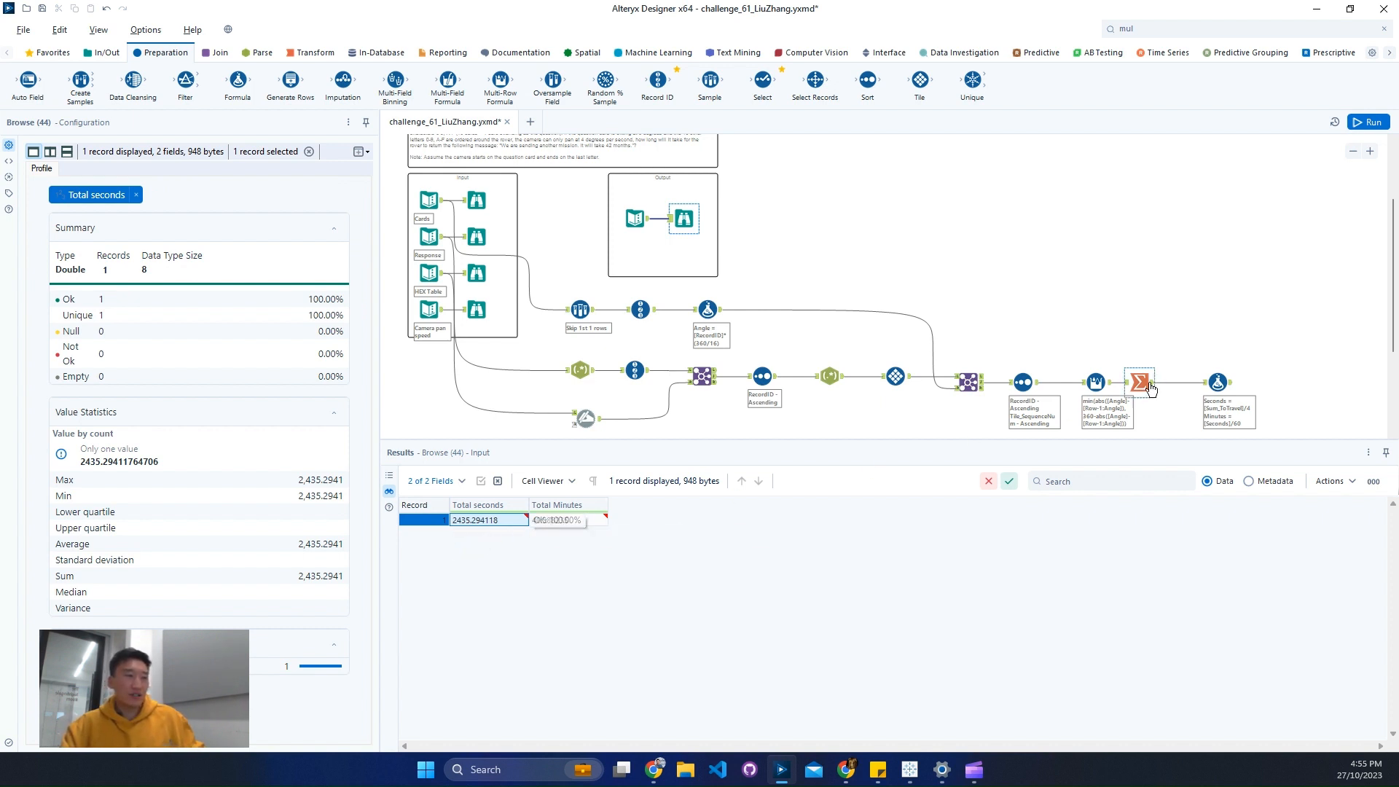
pyautogui.click(1225, 373)
pyautogui.click(550, 521)
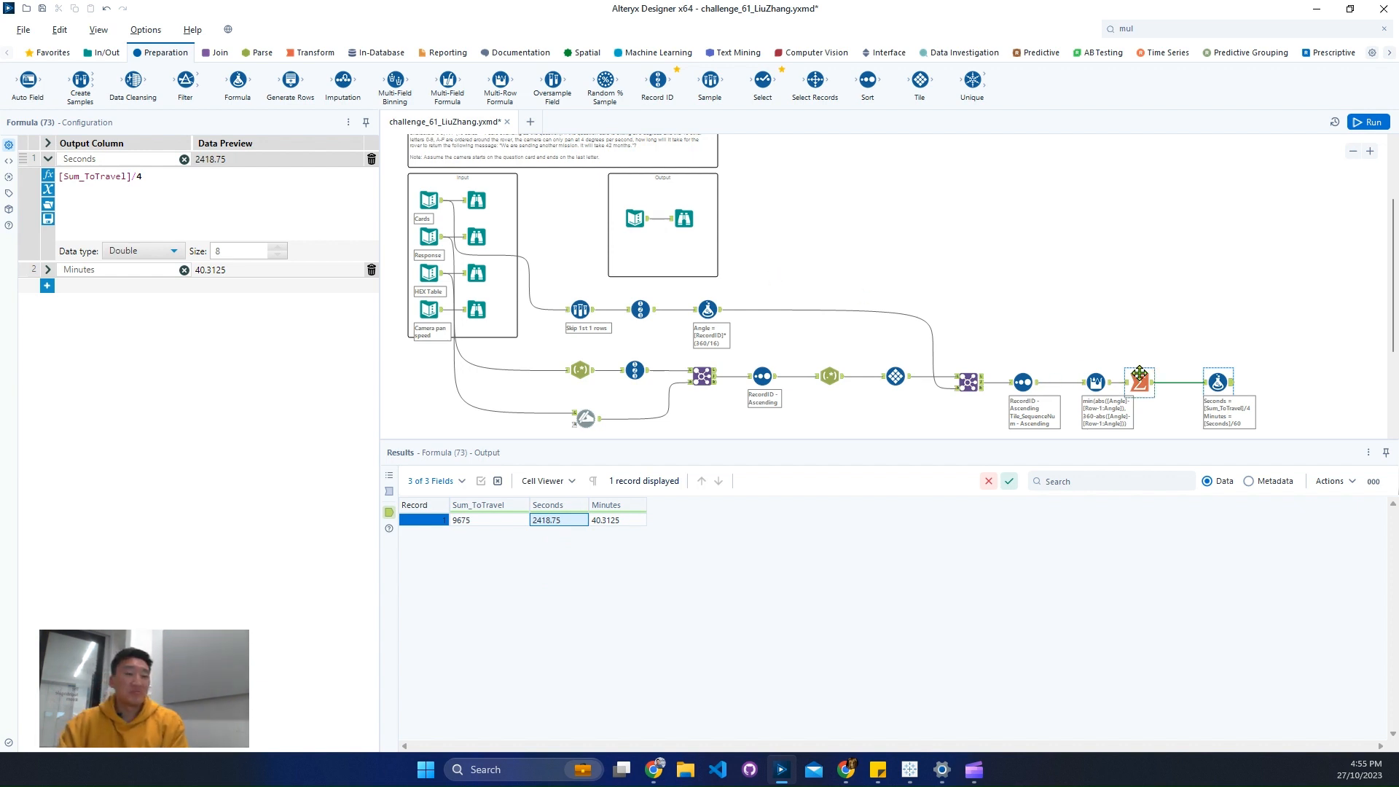
pyautogui.click(1146, 382)
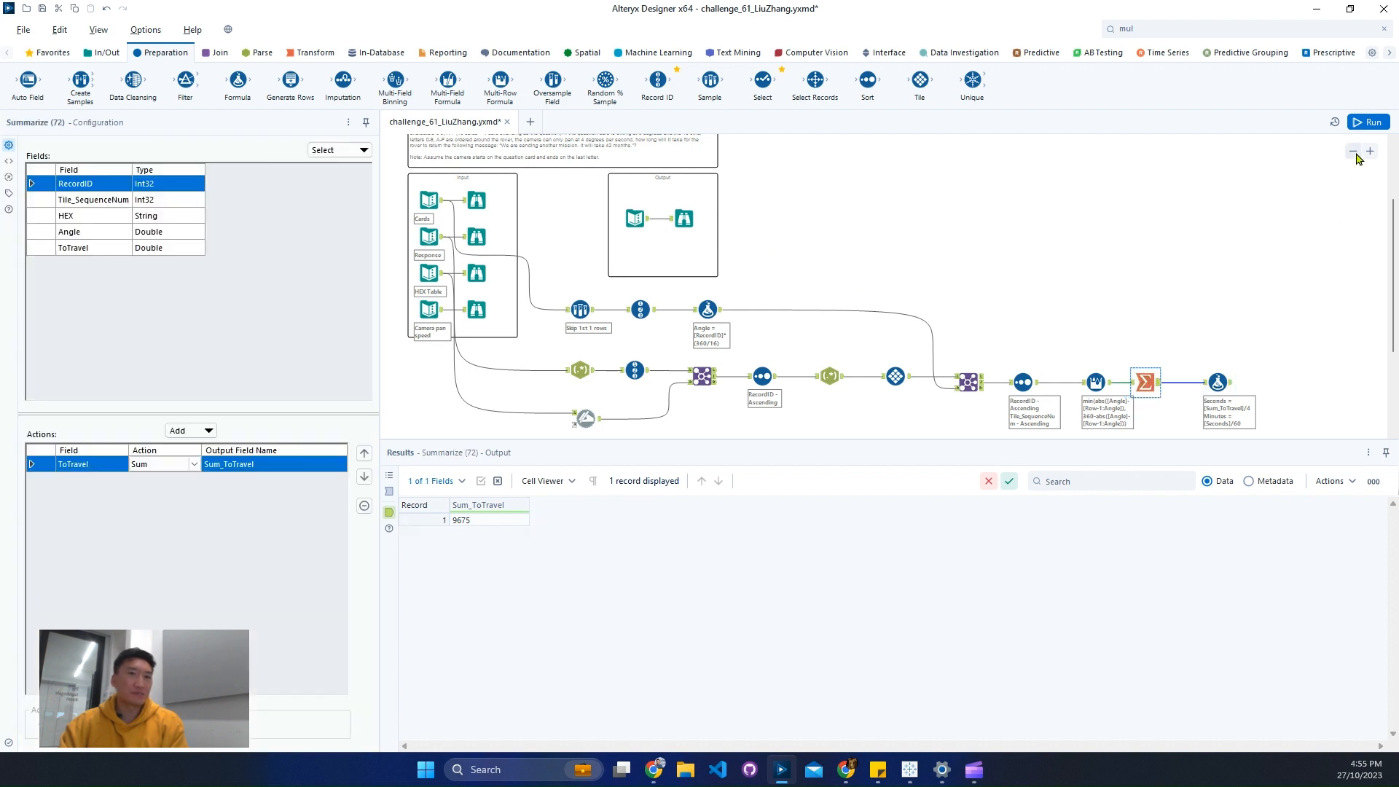
pyautogui.click(1355, 153)
pyautogui.click(1370, 152)
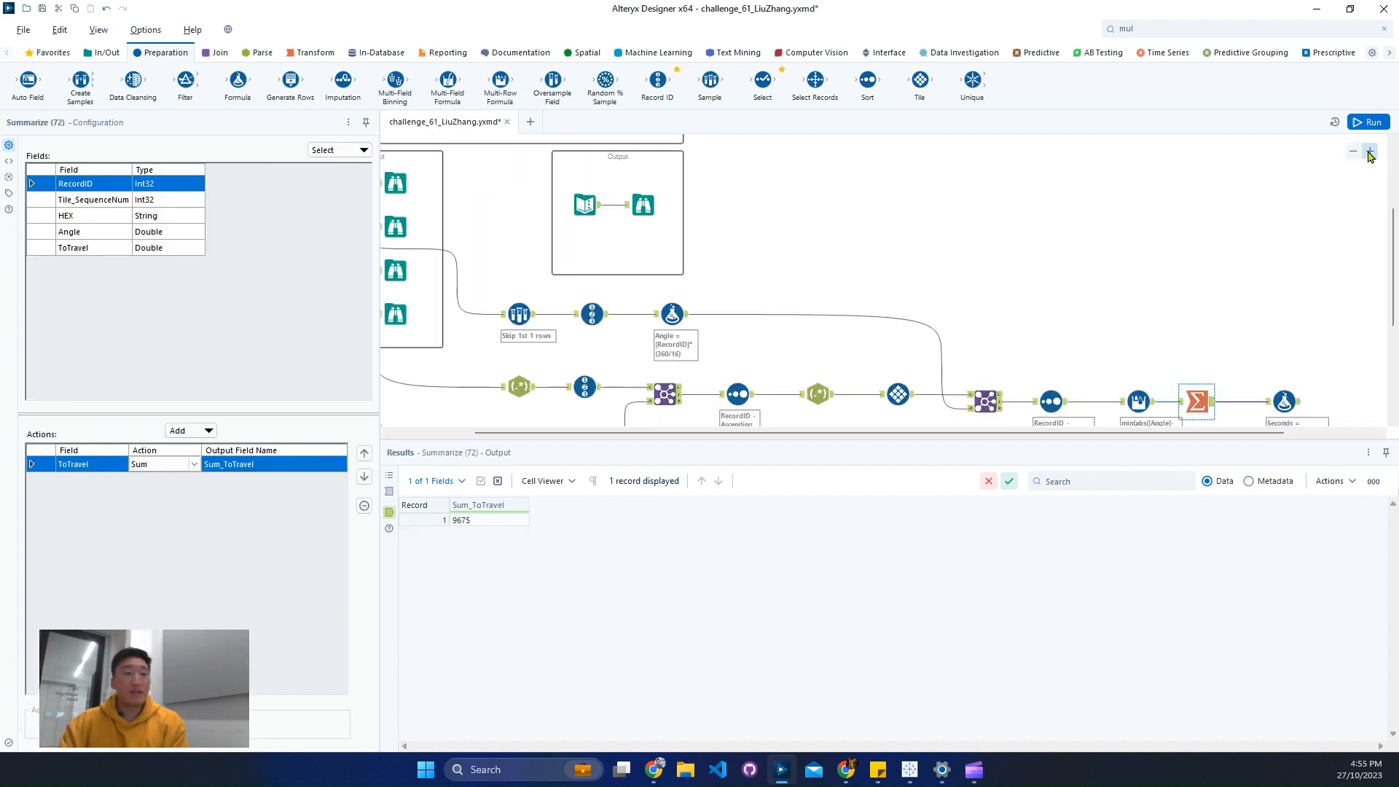
pyautogui.click(1352, 152)
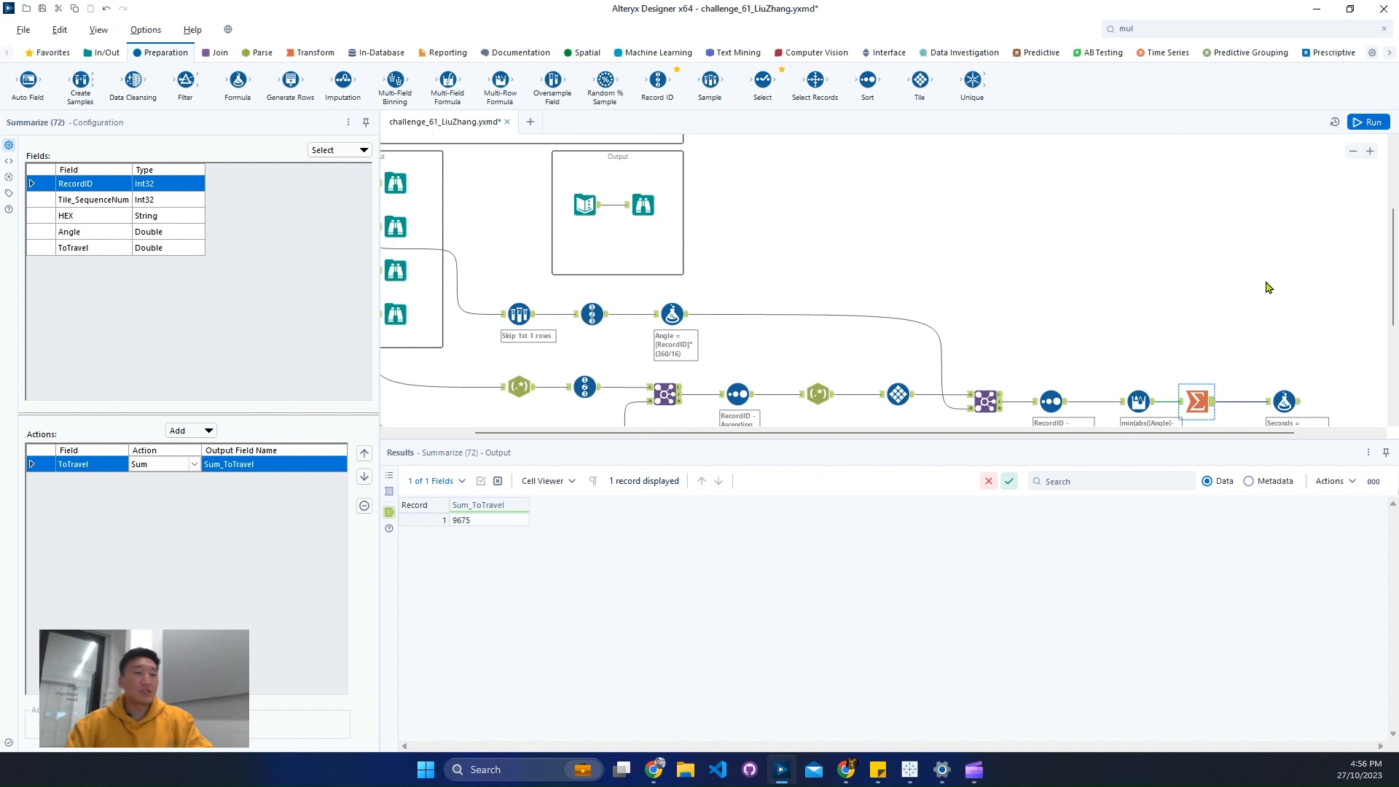
pyautogui.click(1352, 151)
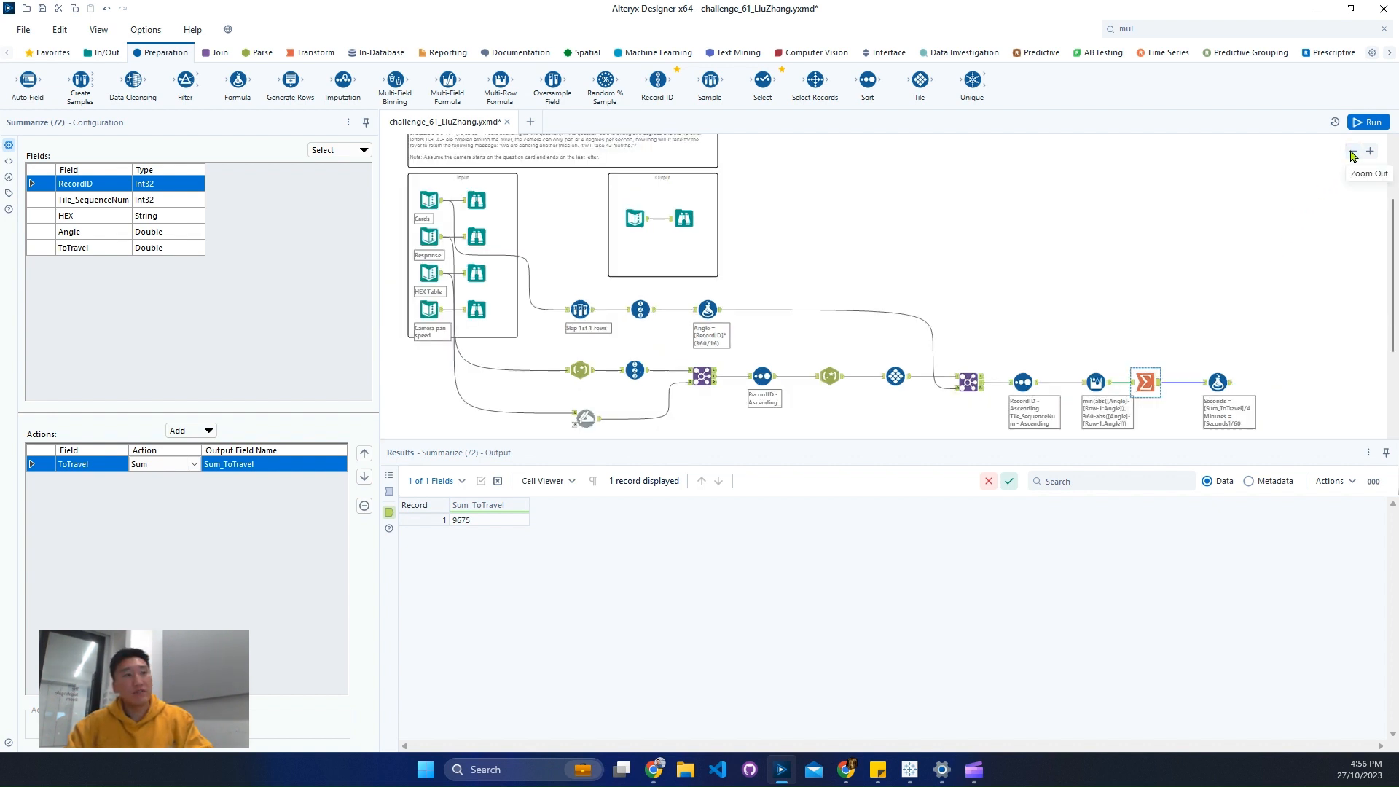